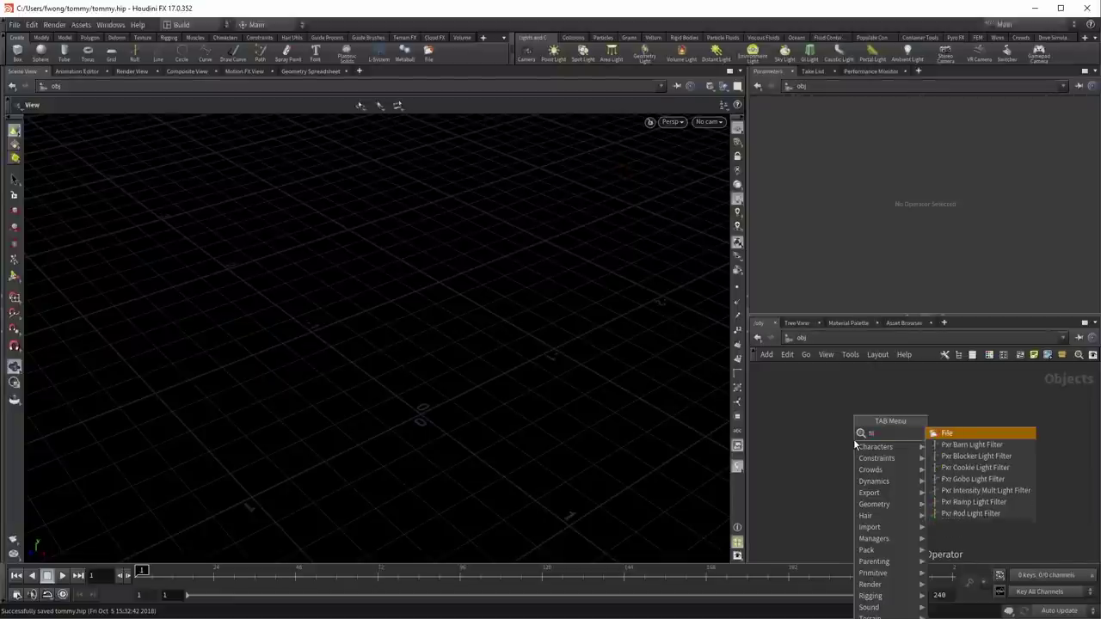
Step: Add a File node loading tommy_t_pose.bgeo.sc and view the T-posed character from the front
type("file")
key("Return")
left_click(925, 462)
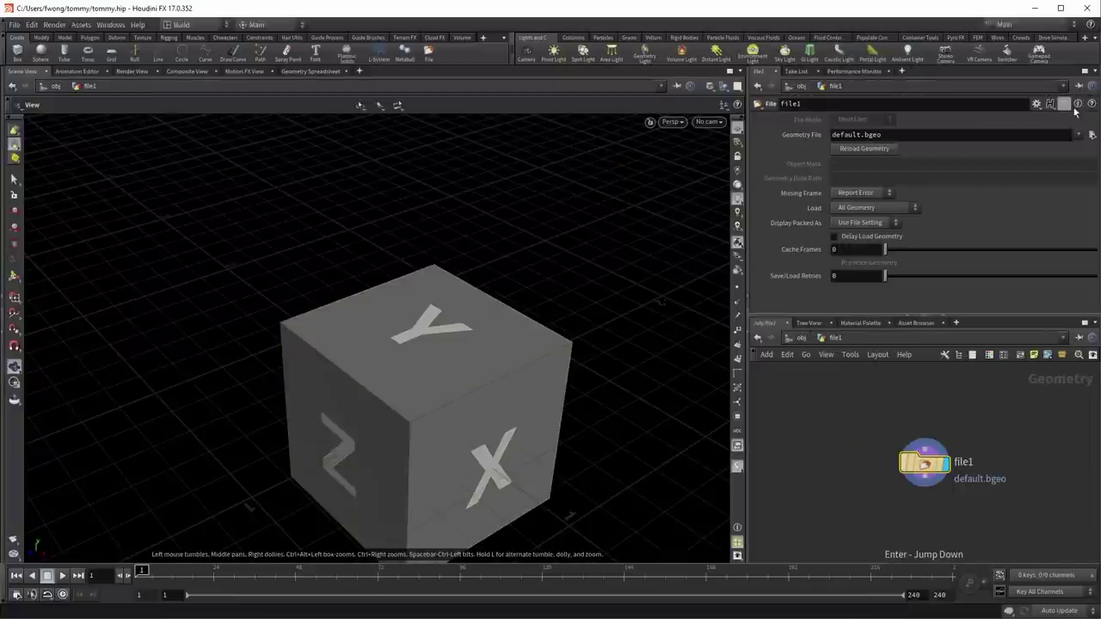
left_click(1091, 135)
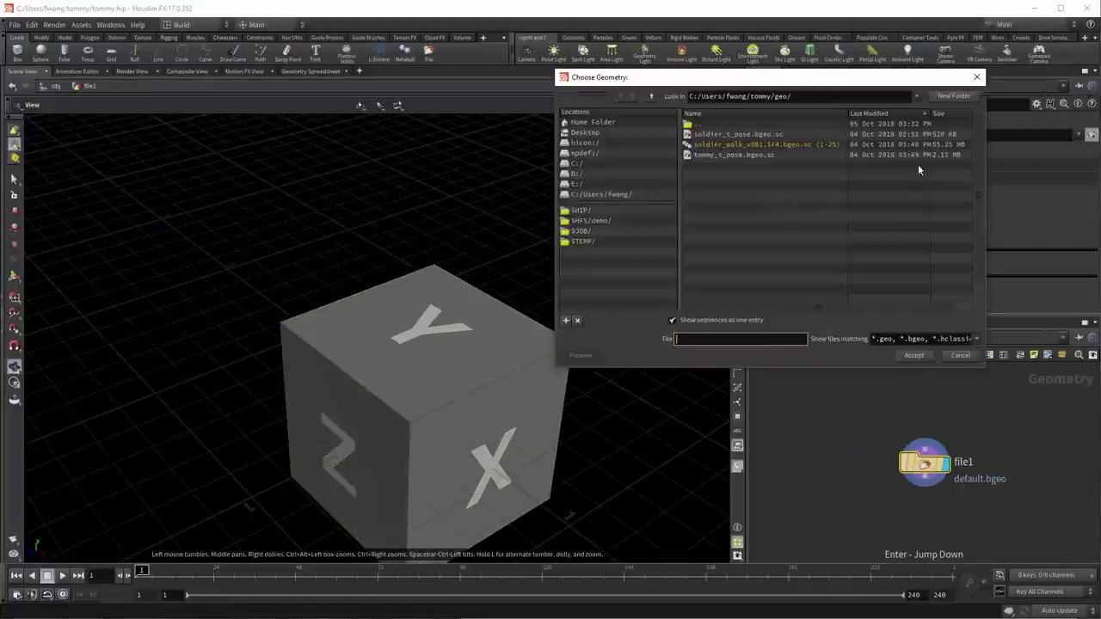
left_click(736, 156)
left_click(914, 356)
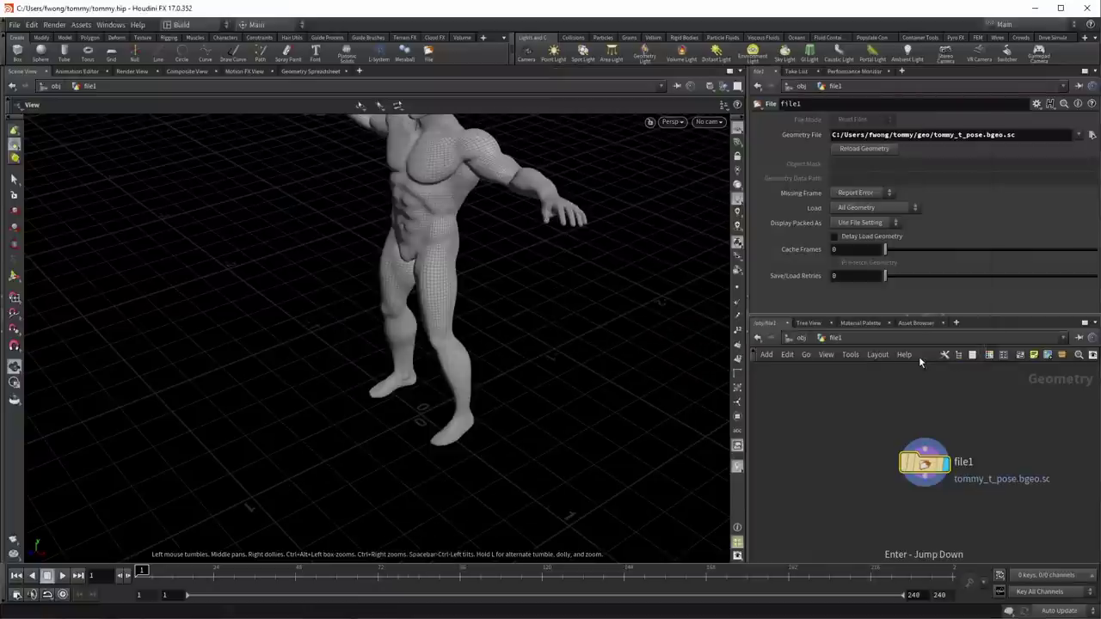
left_click_drag(404, 262, 391, 378)
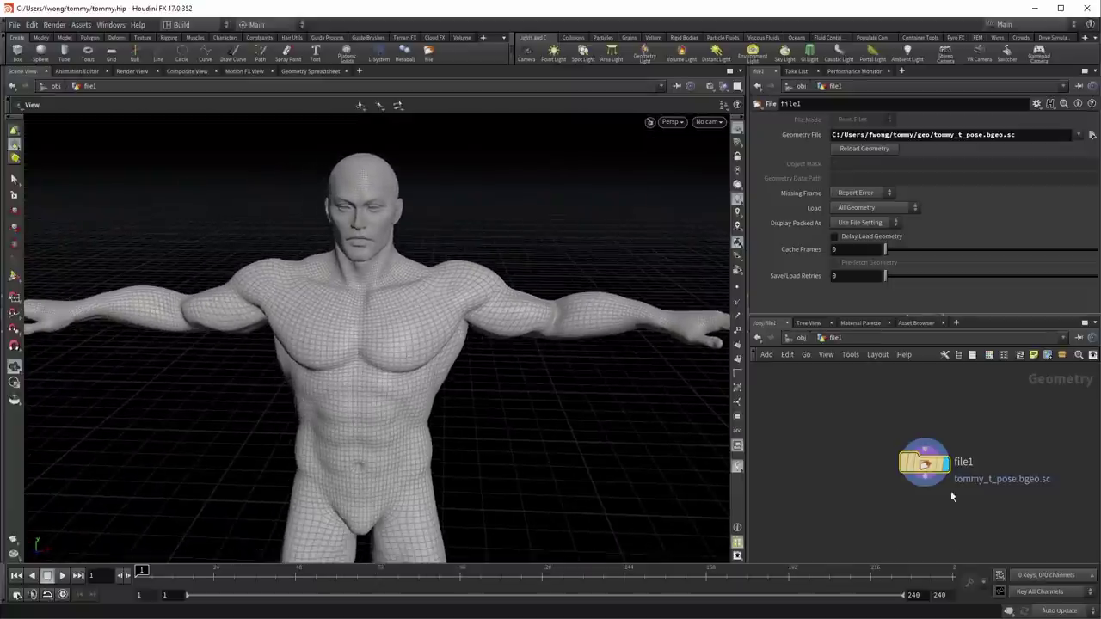
left_click_drag(925, 464, 840, 418)
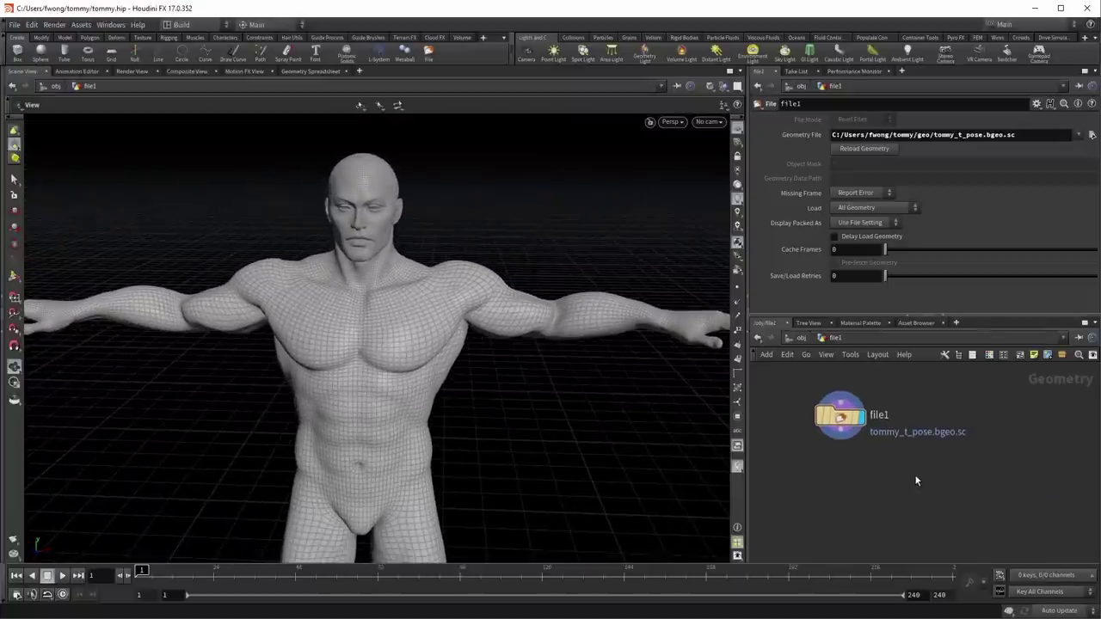
Step: Add a second File node, file2, loading soldier_walk_v001.$F4.bgeo.sc and display it
key("Tab")
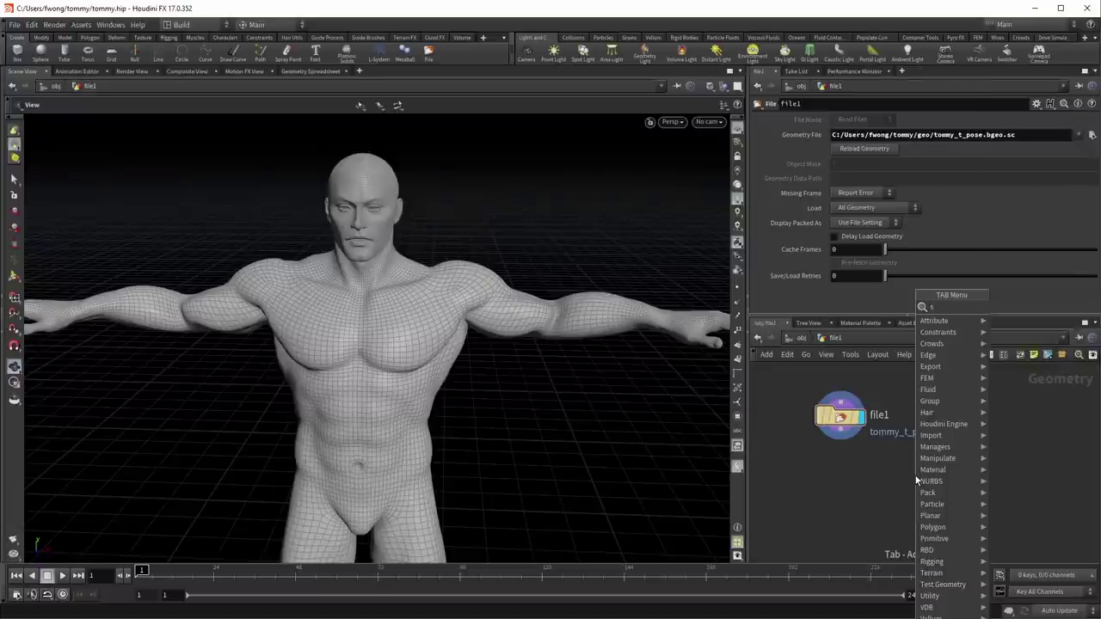
type("fi")
key("Return")
left_click(915, 476)
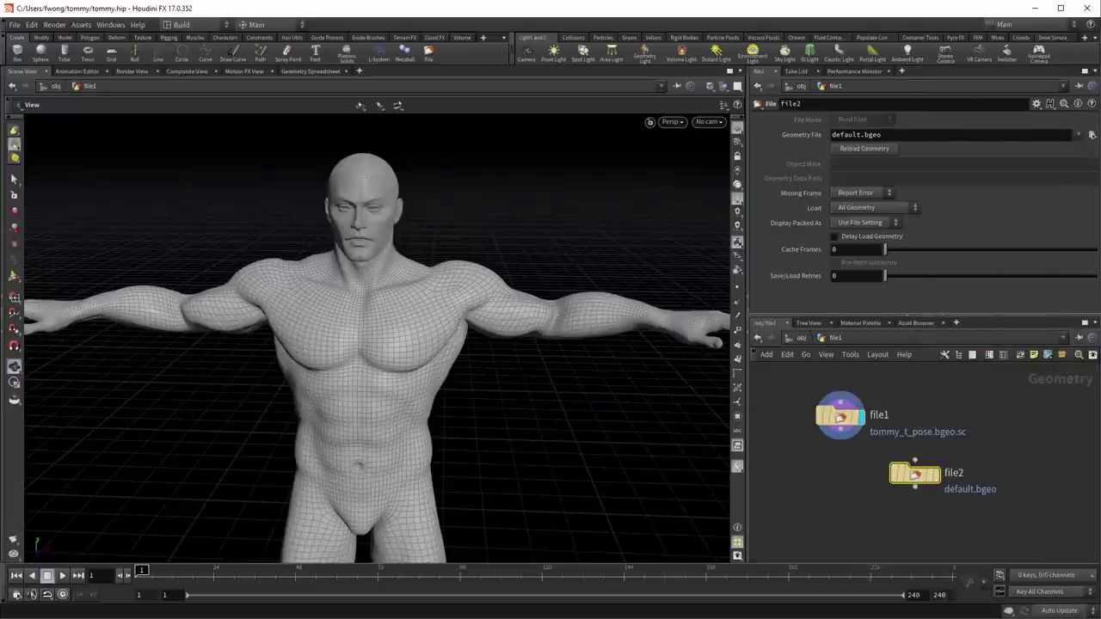
left_click(1092, 135)
left_click(748, 144)
left_click(914, 355)
left_click(941, 449)
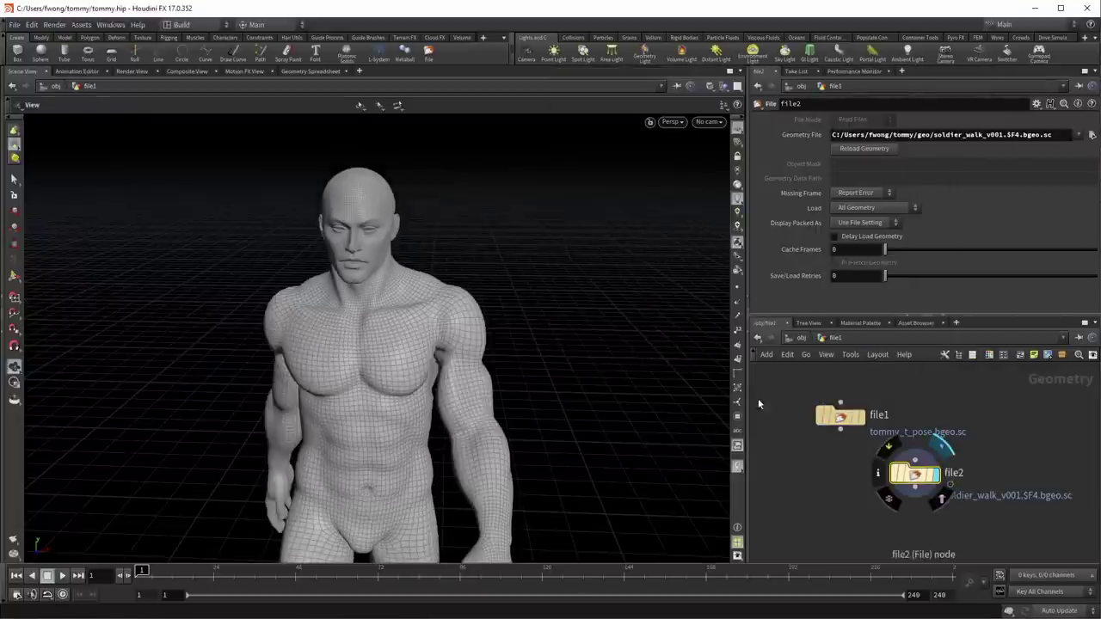
Step: Play and scrub the walk animation to inspect it, ending on frame 1
left_click_drag(610, 364, 374, 281)
right_click_drag(374, 281, 236, 438)
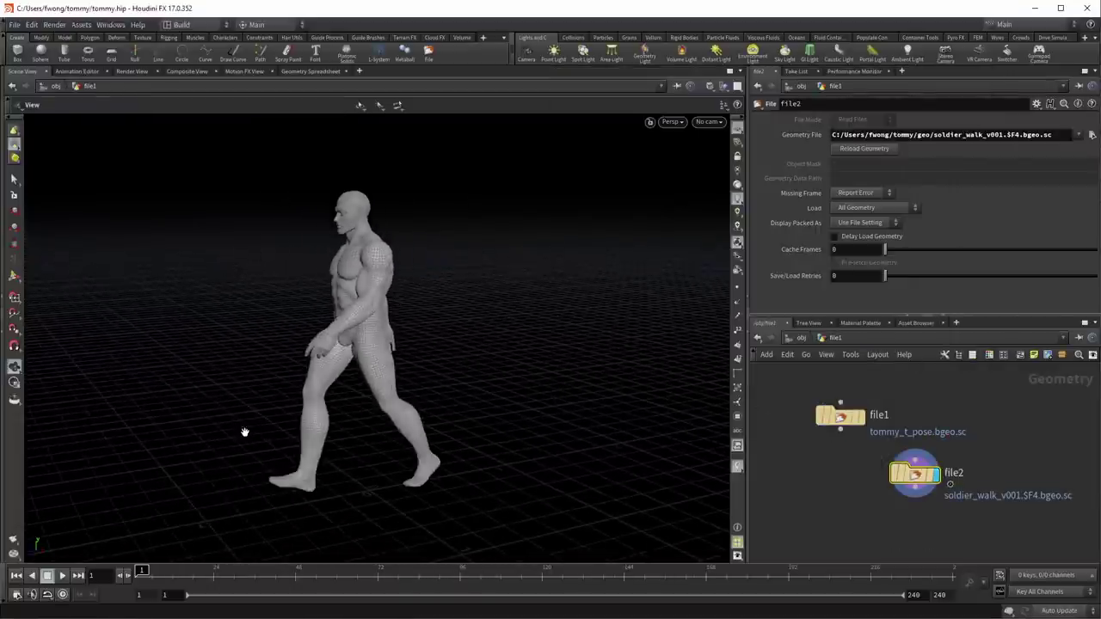
left_click(62, 575)
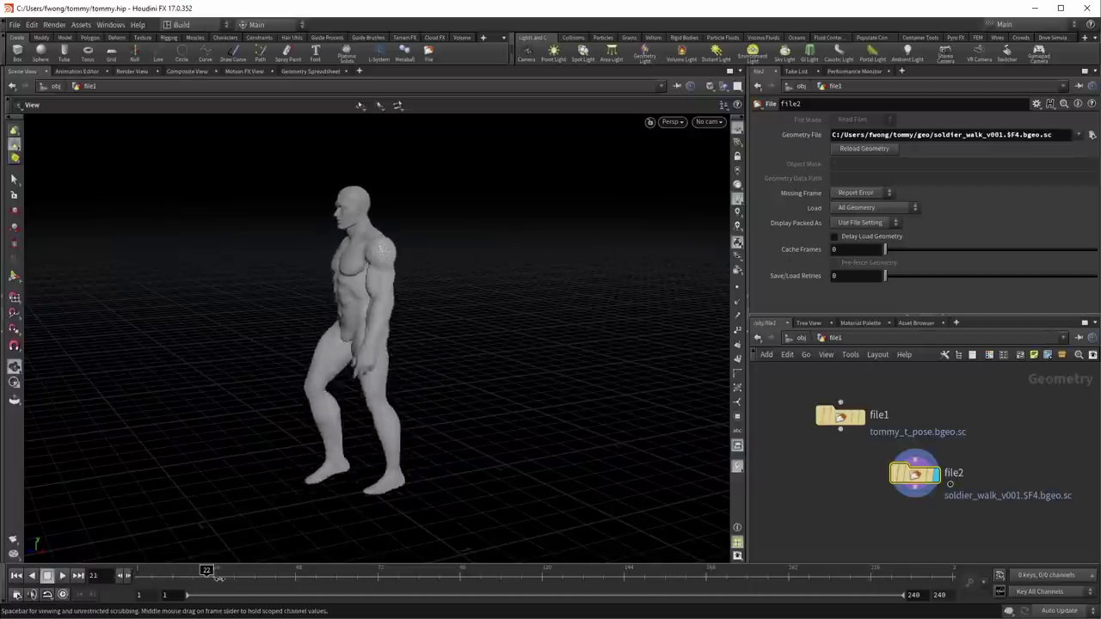
key("Escape")
left_click_drag(171, 580, 113, 578)
left_click_drag(370, 335, 499, 299)
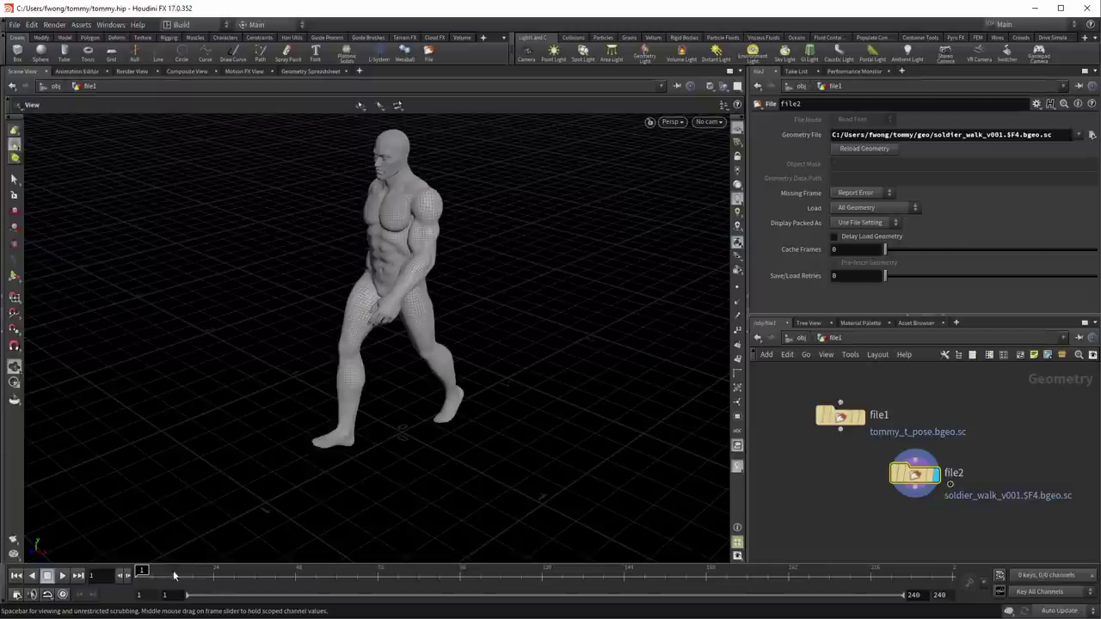
mouse_move(159, 582)
left_mouse_down()
mouse_move(250, 582)
mouse_move(142, 583)
left_mouse_up()
Step: Add a Time Warp node after file2 mapping input frames 1–24 onto output frames 1–100, then play it
middle_click_drag(772, 462, 848, 482)
key("Tab")
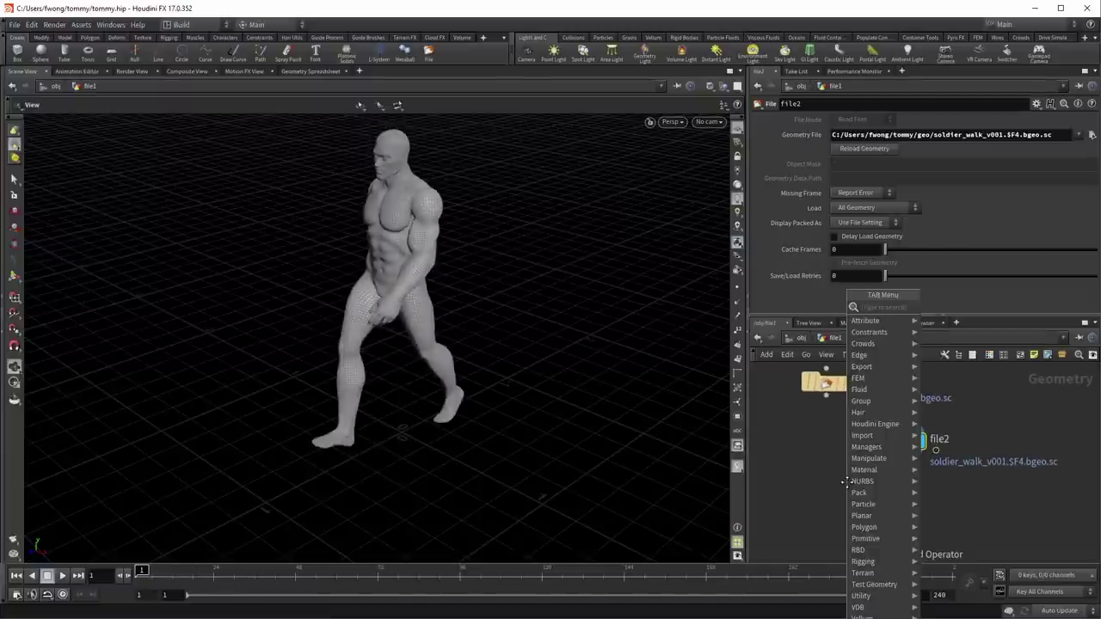
type("retim")
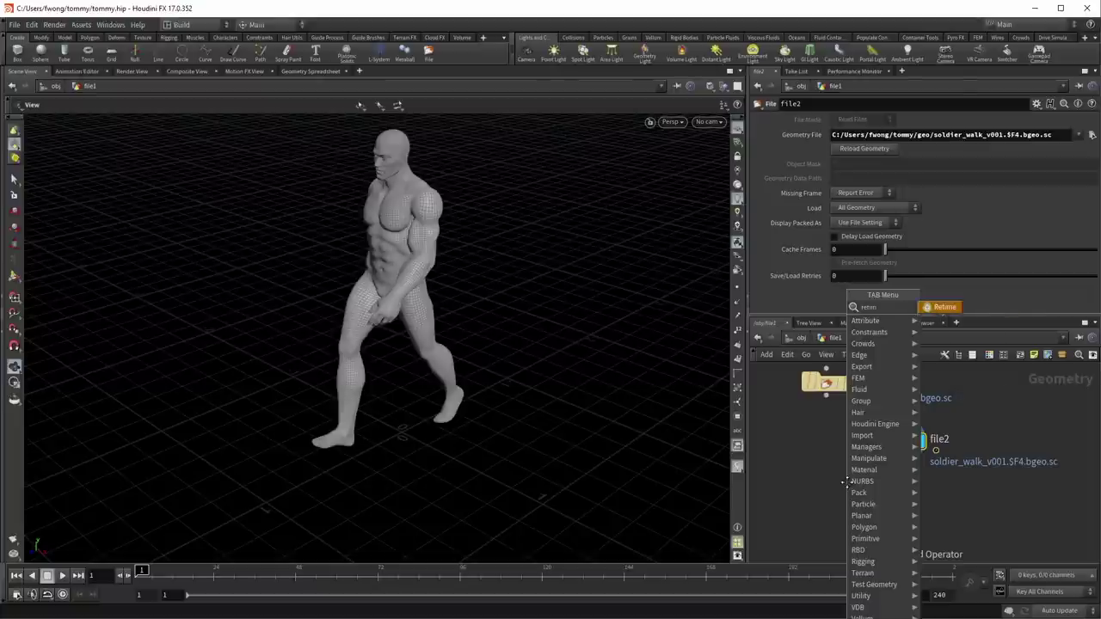
key("BackSpace")
key("BackSpace")
key("BackSpace")
key("BackSpace")
key("BackSpace")
type("t")
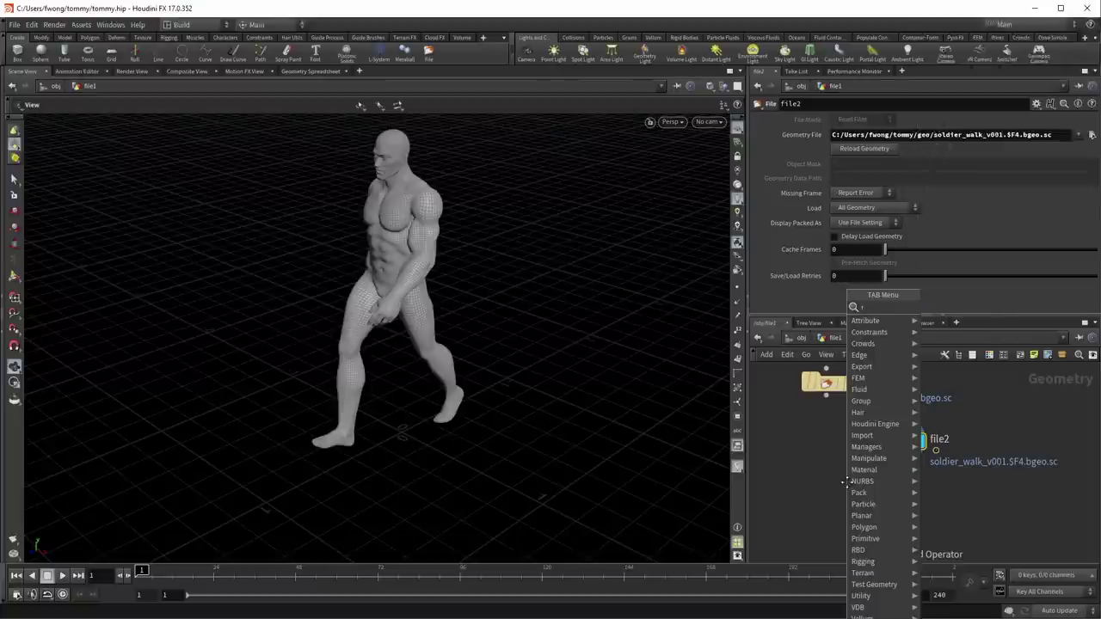
type("imewarp")
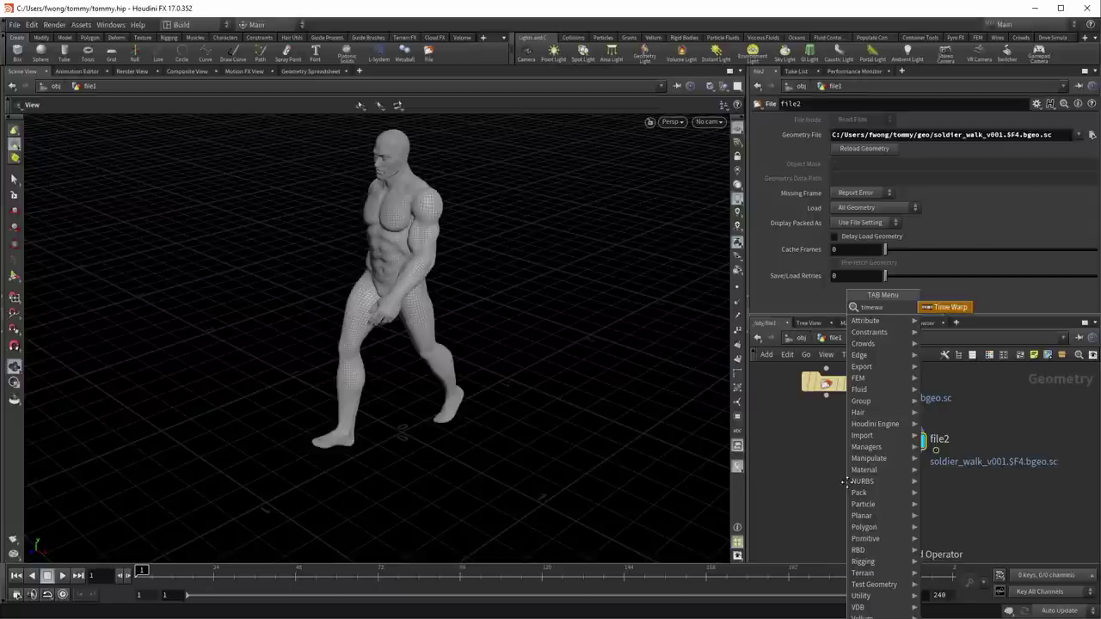
key("Return")
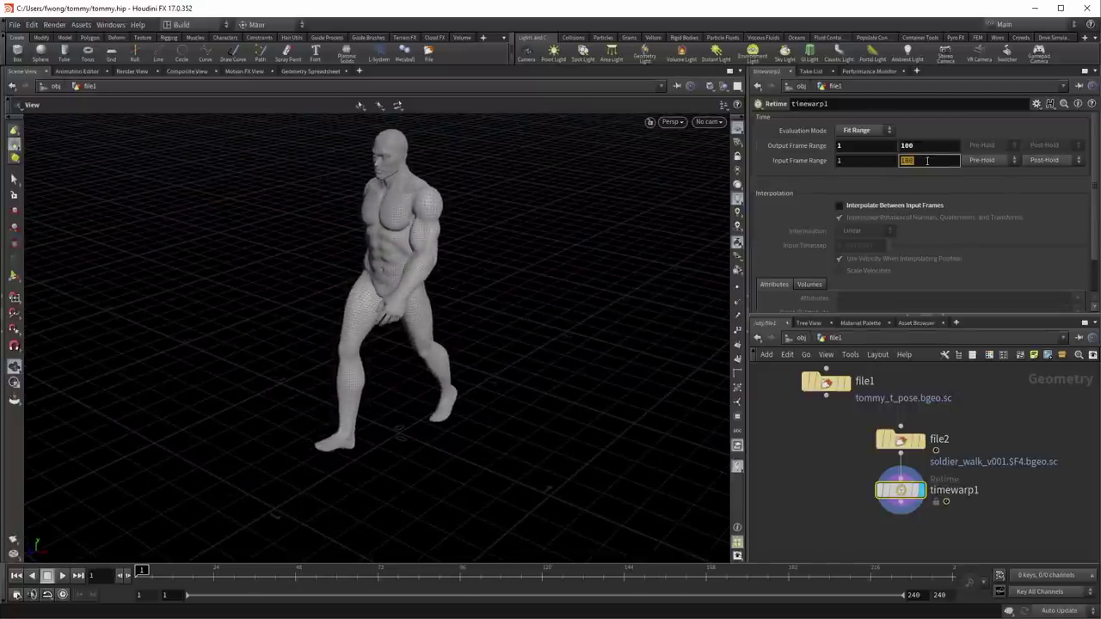
type("24")
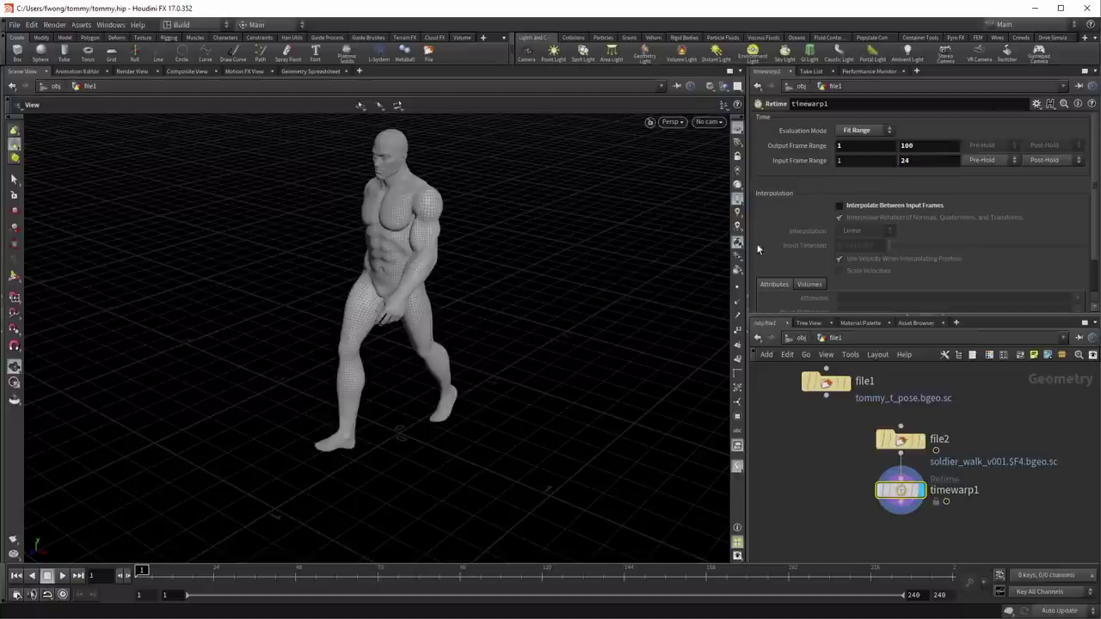
left_click(62, 576)
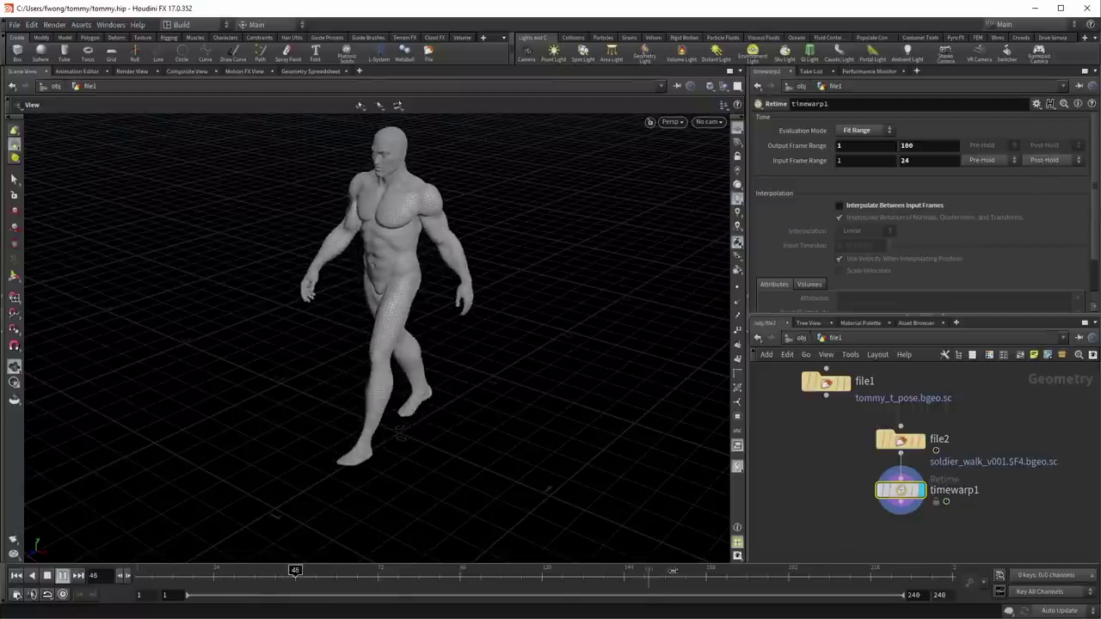
Step: Set the Time Warp to Post-Cycle with the output frame range ending at 24, checking the loop
left_click(834, 569)
left_click_drag(651, 572, 156, 571)
left_click(1061, 160)
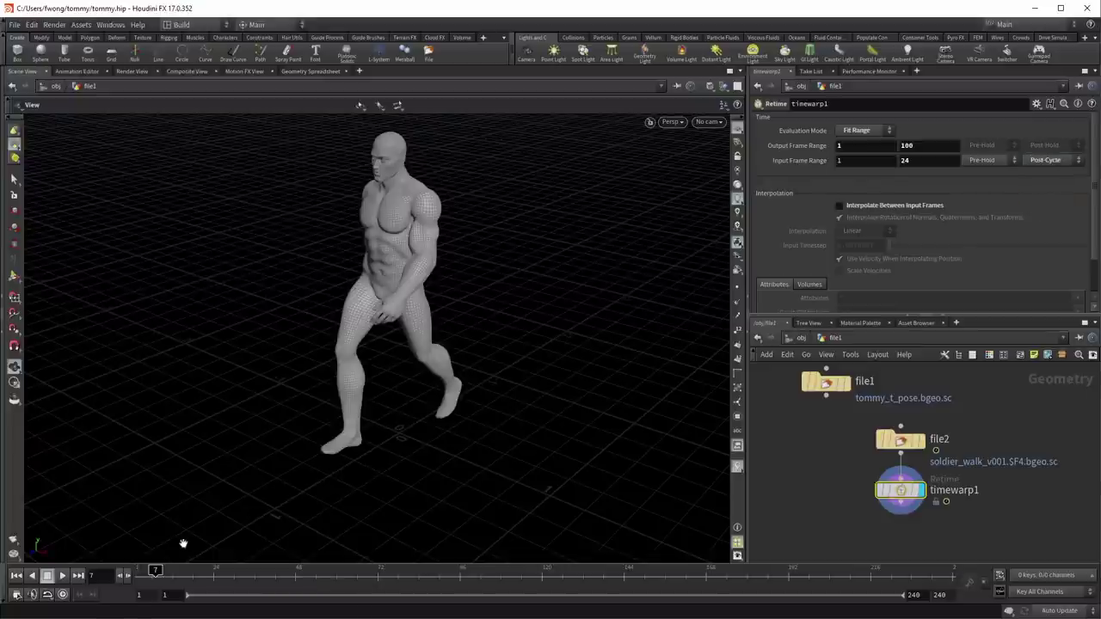
mouse_move(210, 573)
left_mouse_down()
mouse_move(754, 572)
mouse_move(960, 587)
mouse_move(683, 572)
mouse_move(196, 569)
left_mouse_up()
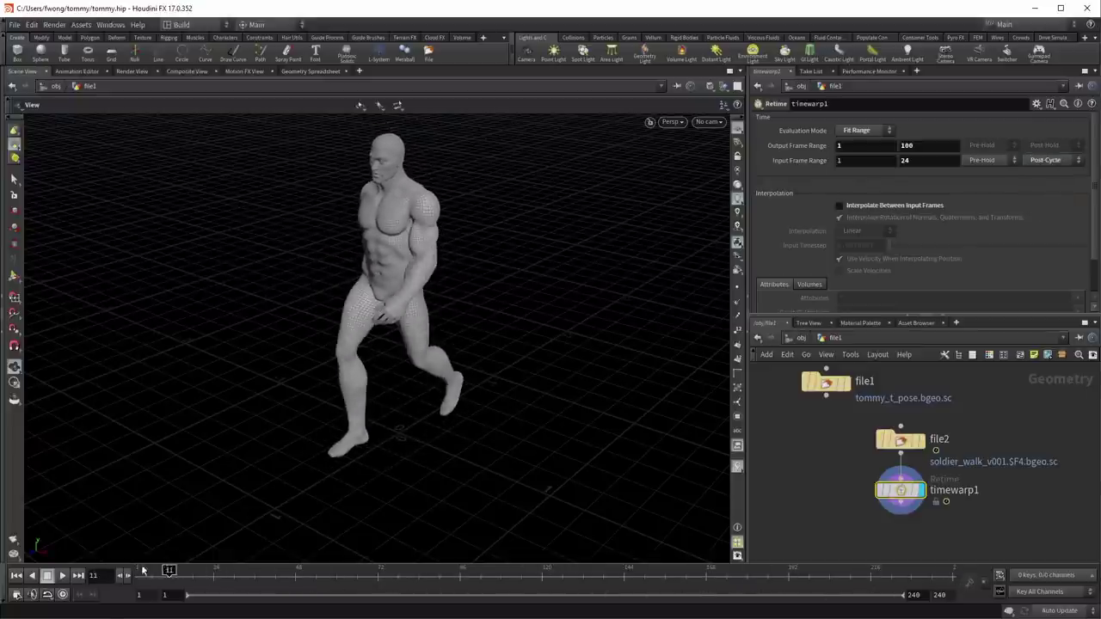
left_click(60, 576)
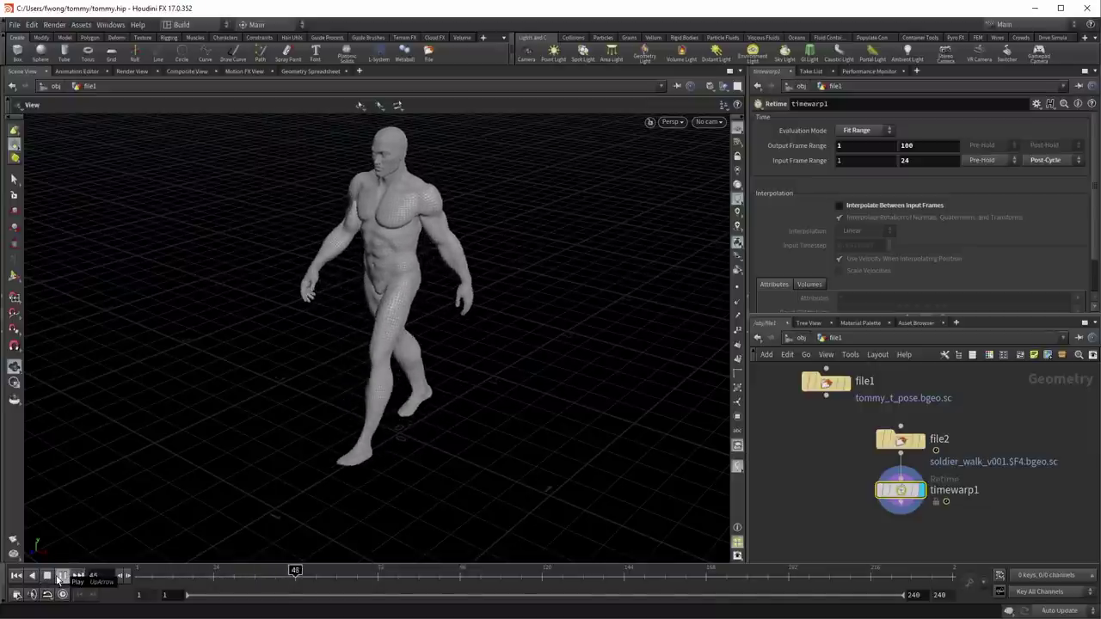
left_click(13, 581)
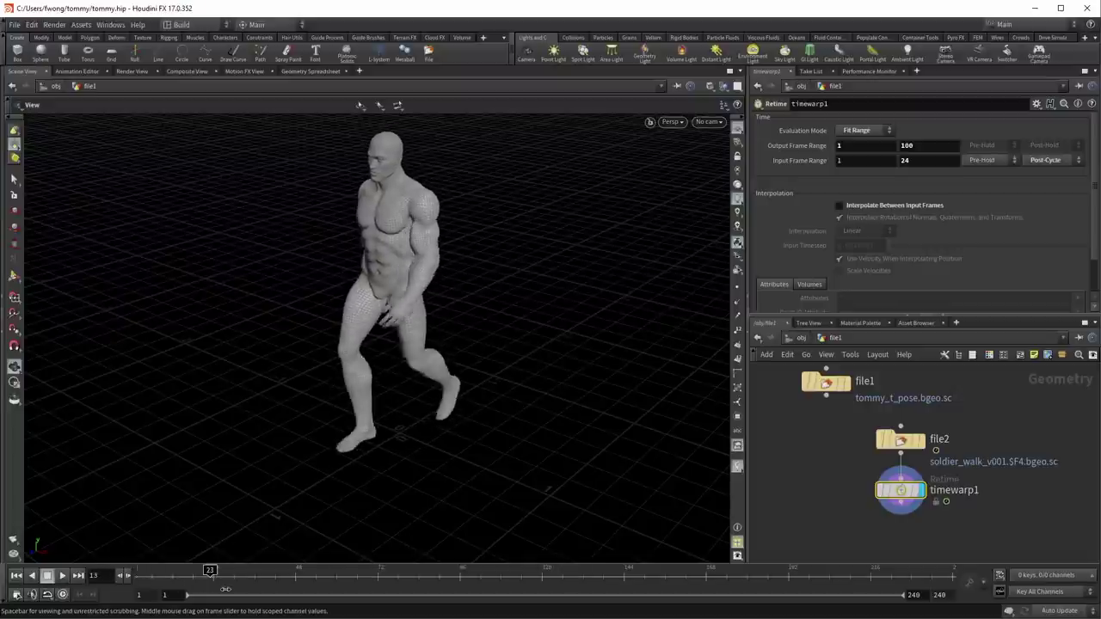
left_click_drag(295, 594, 456, 596)
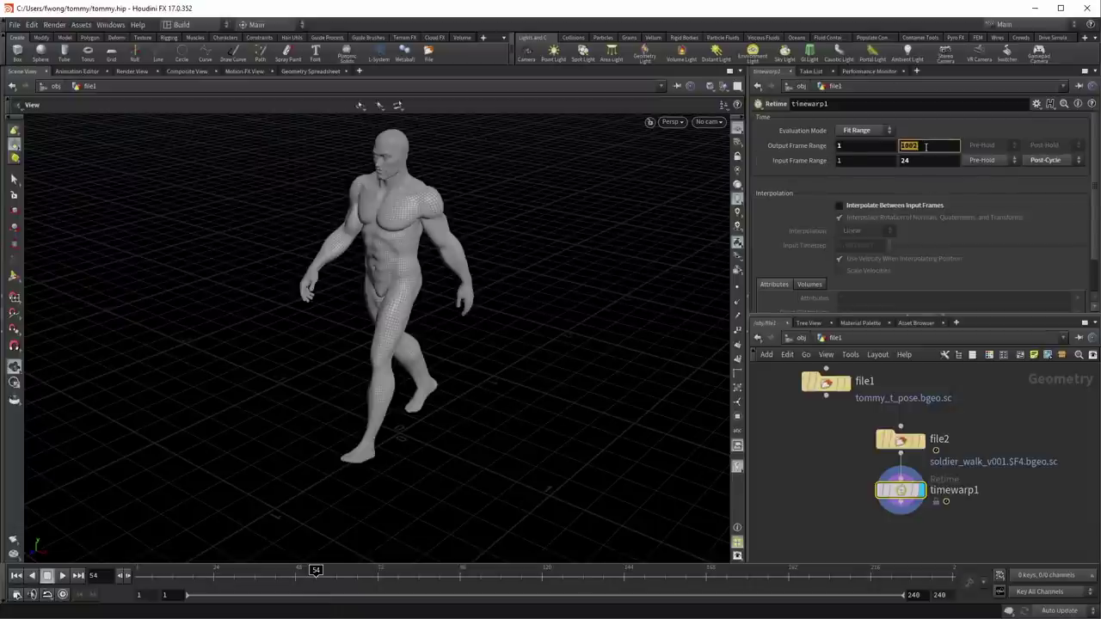
type("44")
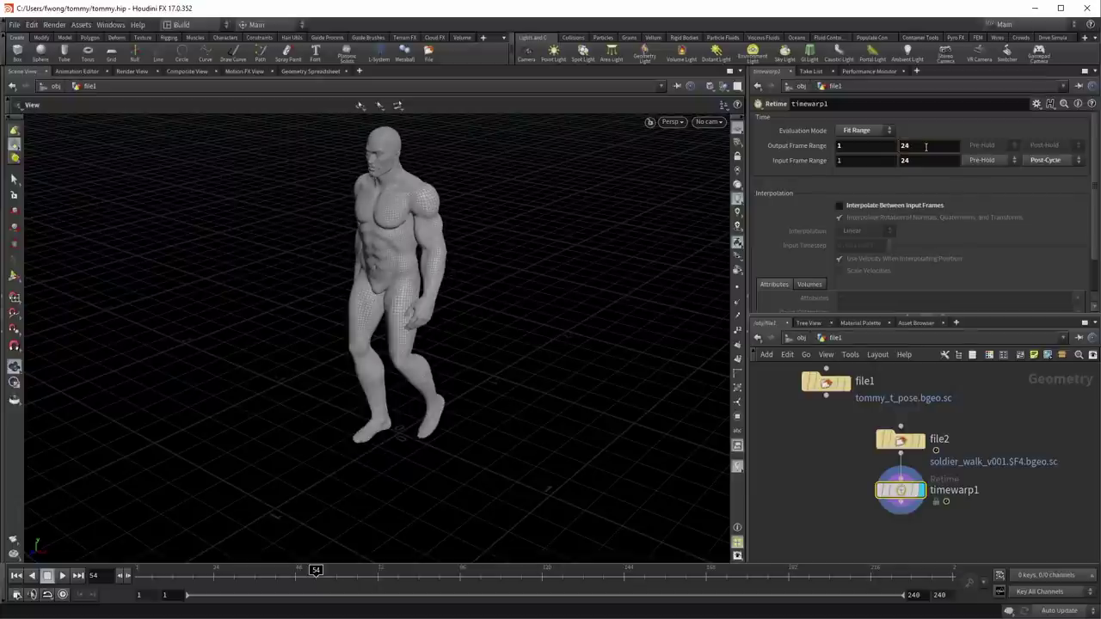
left_click_drag(152, 579, 140, 579)
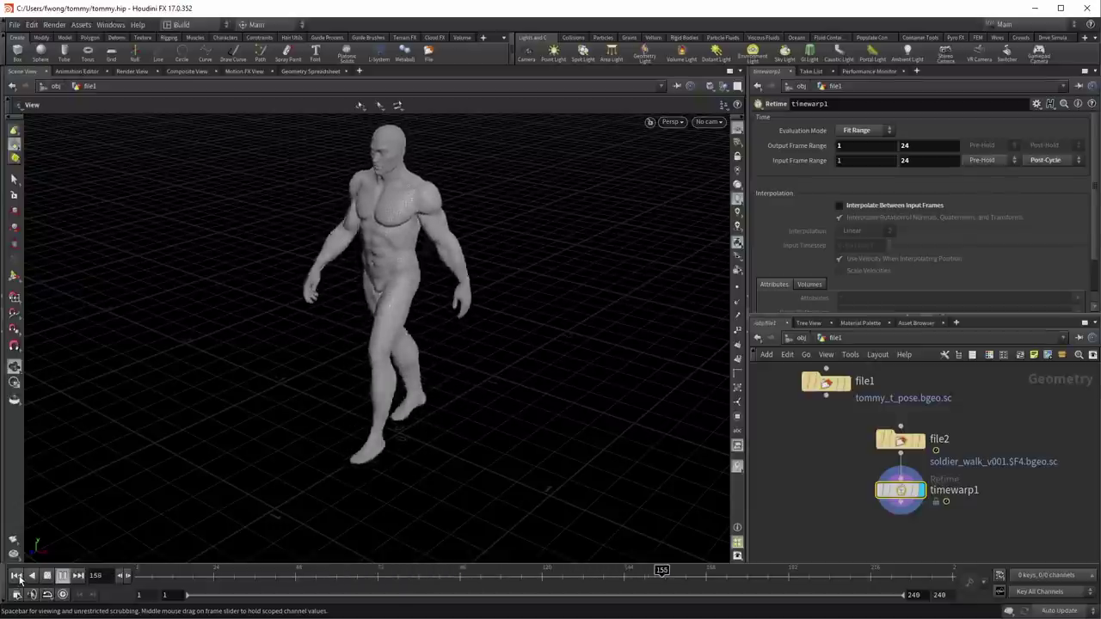
Step: Set output end to 48, enable Interpolate Between Input Frames, and preview the walk
left_click(20, 580)
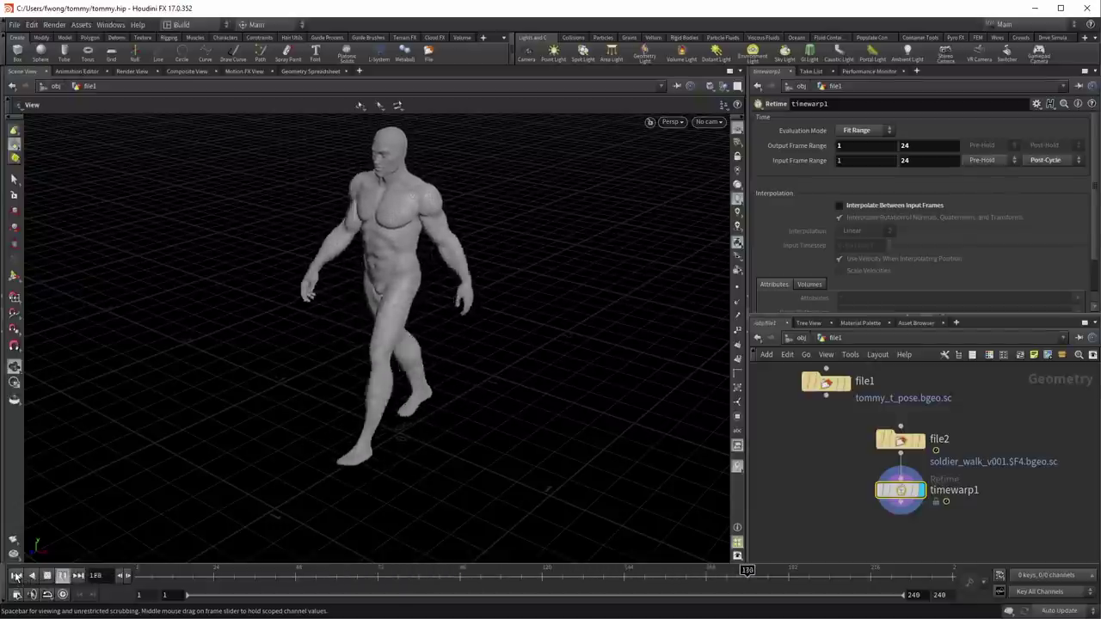
left_click(63, 576)
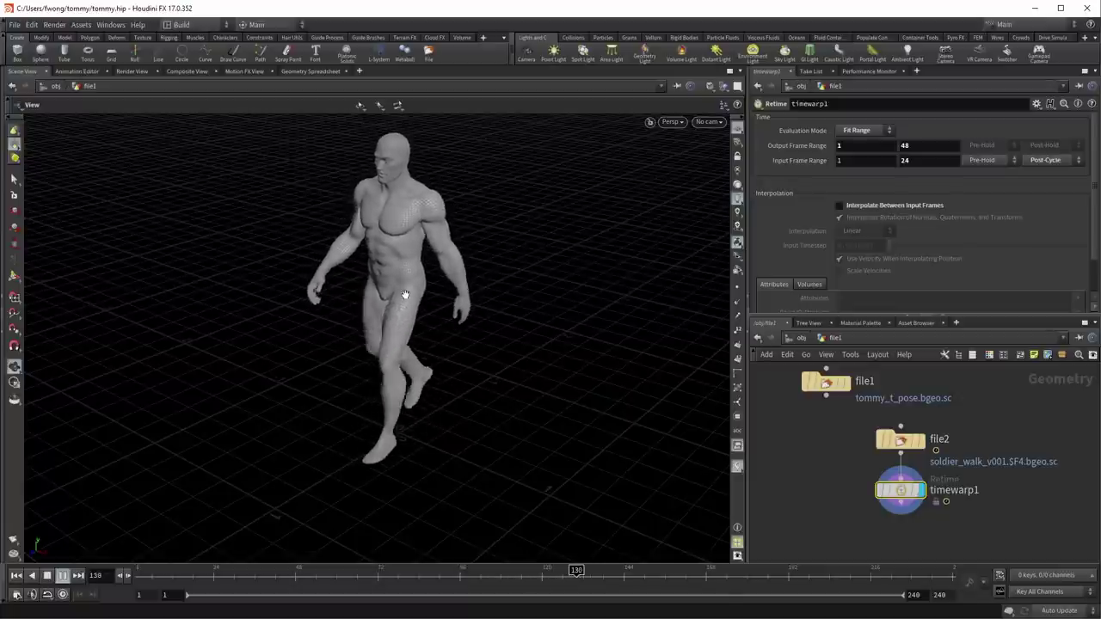
left_click(848, 207)
left_click_drag(441, 400, 342, 393)
right_click_drag(341, 393, 375, 306)
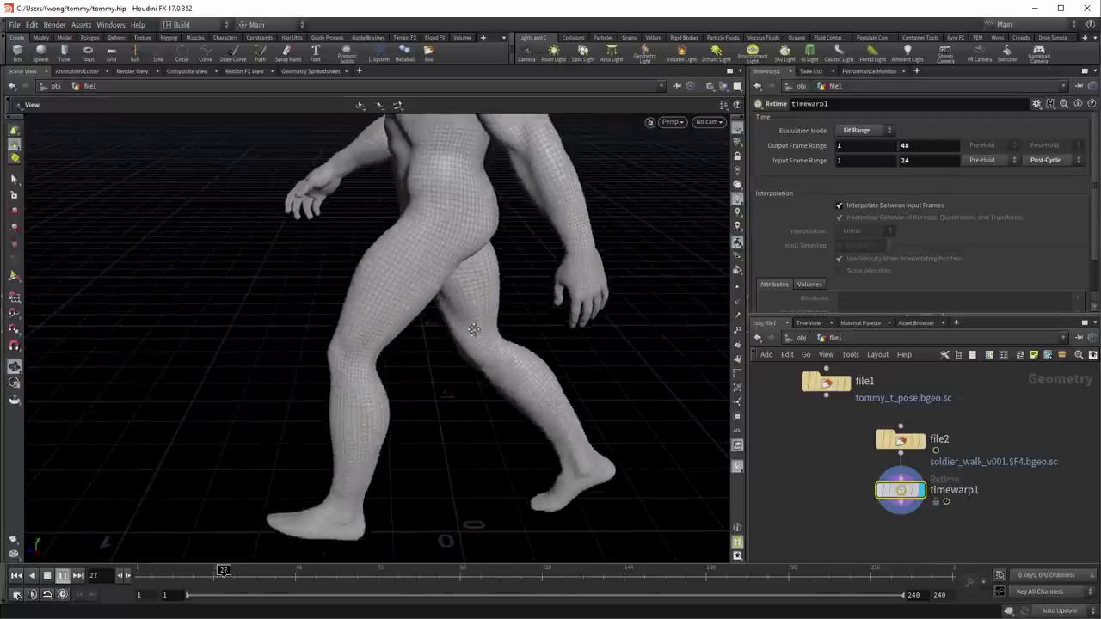
left_click_drag(474, 369, 499, 327)
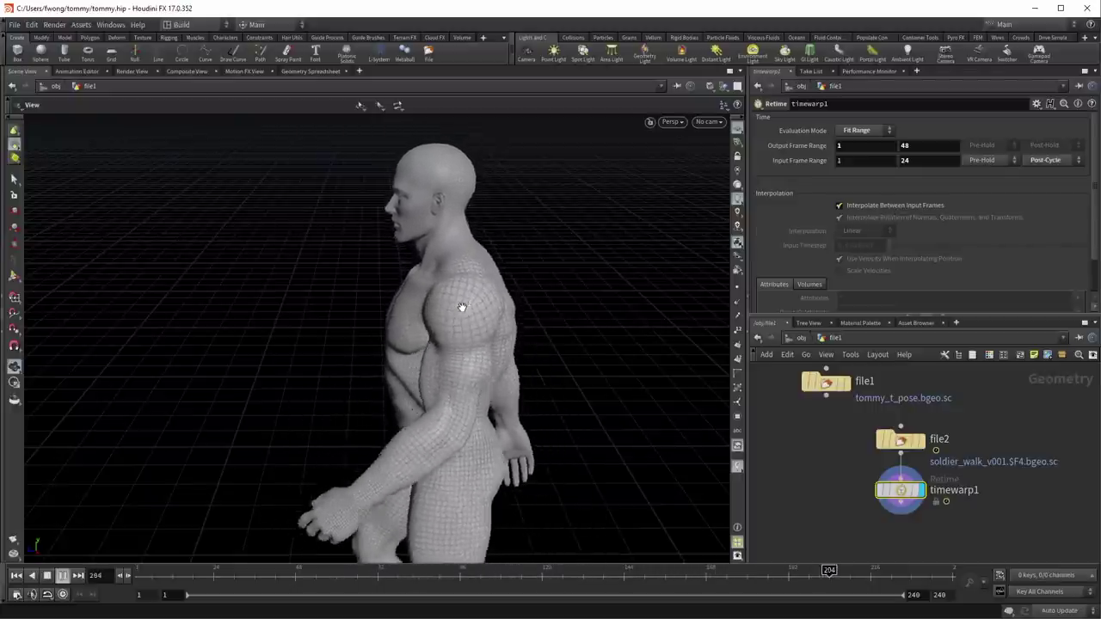
left_click(16, 576)
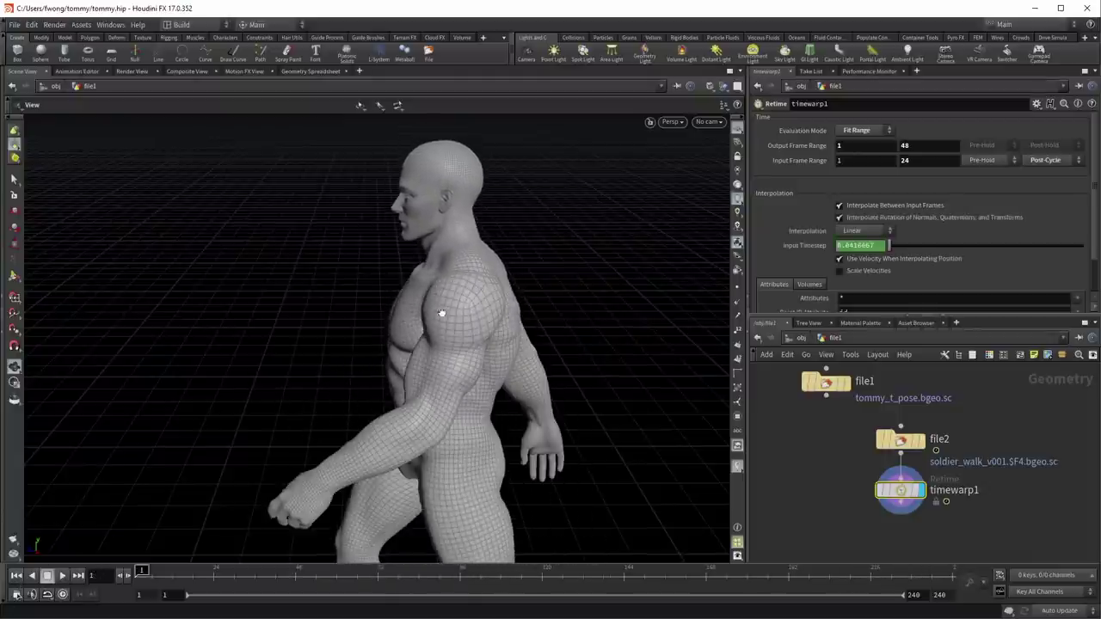
left_click_drag(467, 295, 437, 398, "alt")
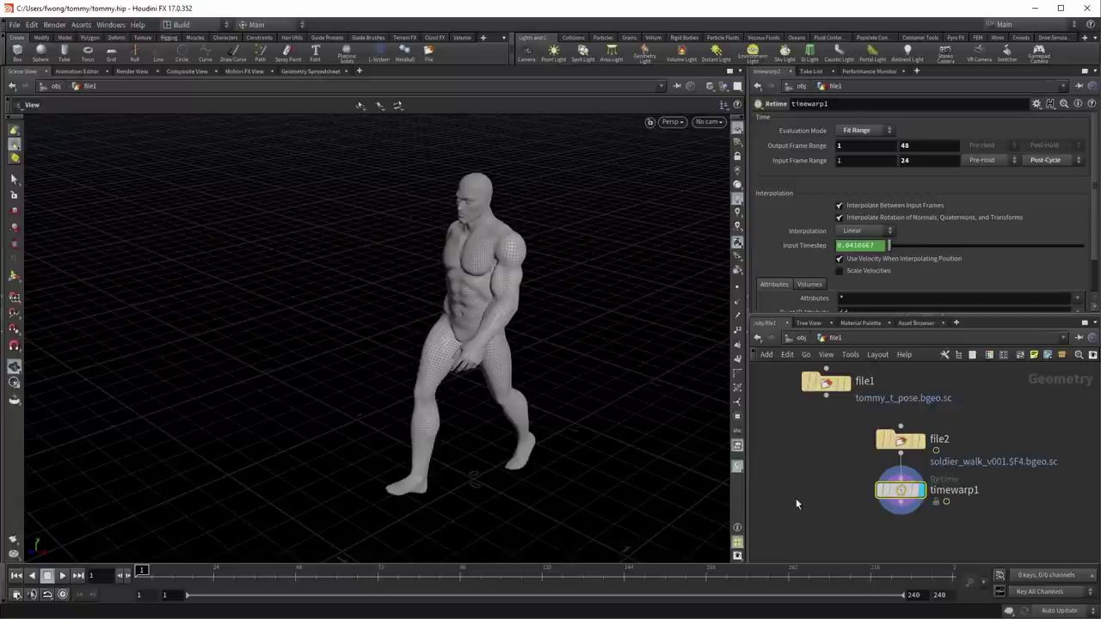
Step: Add a Transform node below timewarp1 with Translate Z set to $T*ch("speed")
middle_click_drag(797, 504, 798, 449)
key("Tab")
type("trans")
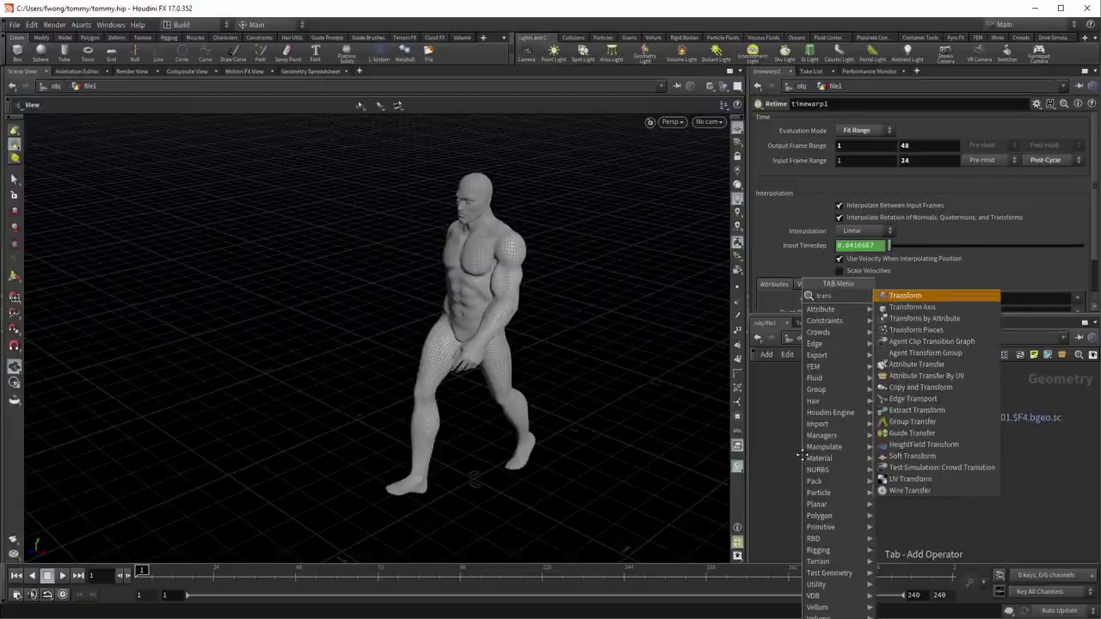
key("Return")
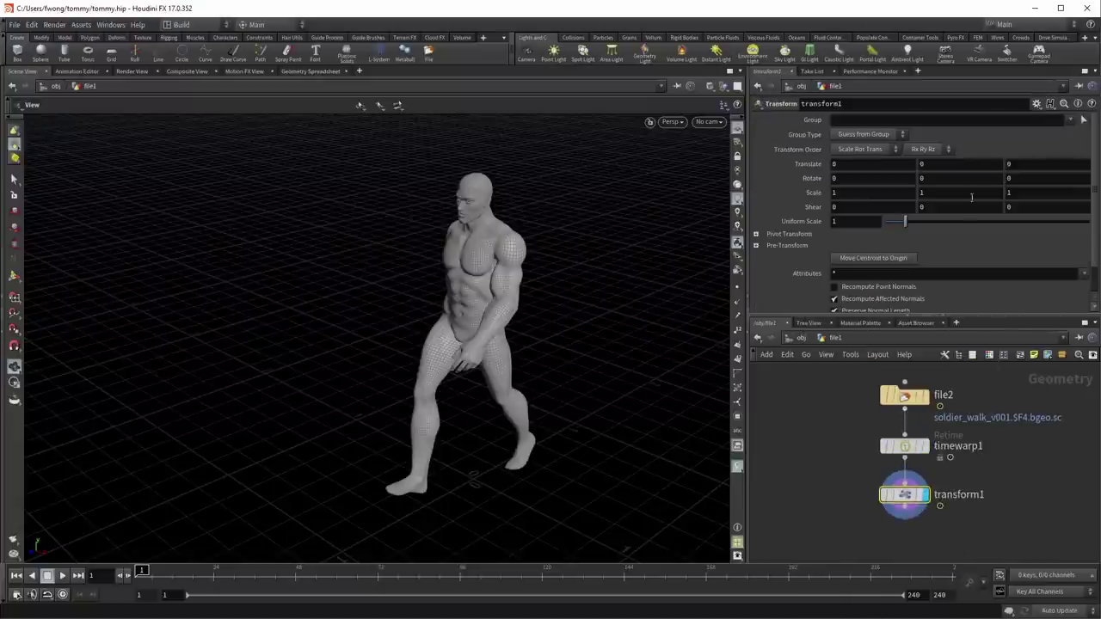
middle_click_drag(961, 165, 1019, 169)
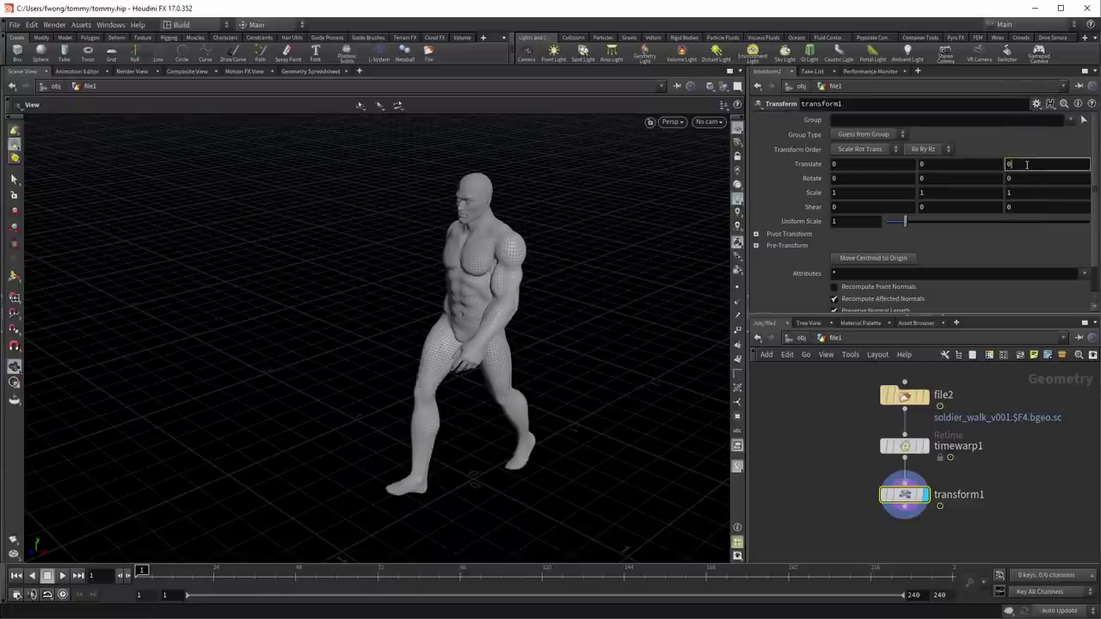
type("$")
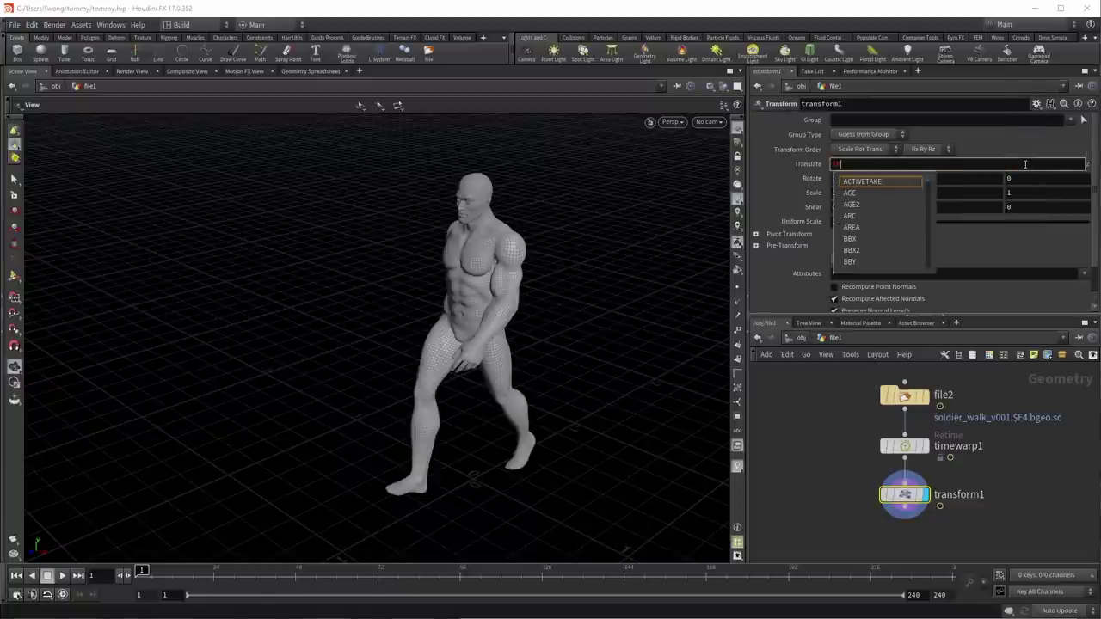
type("T*")
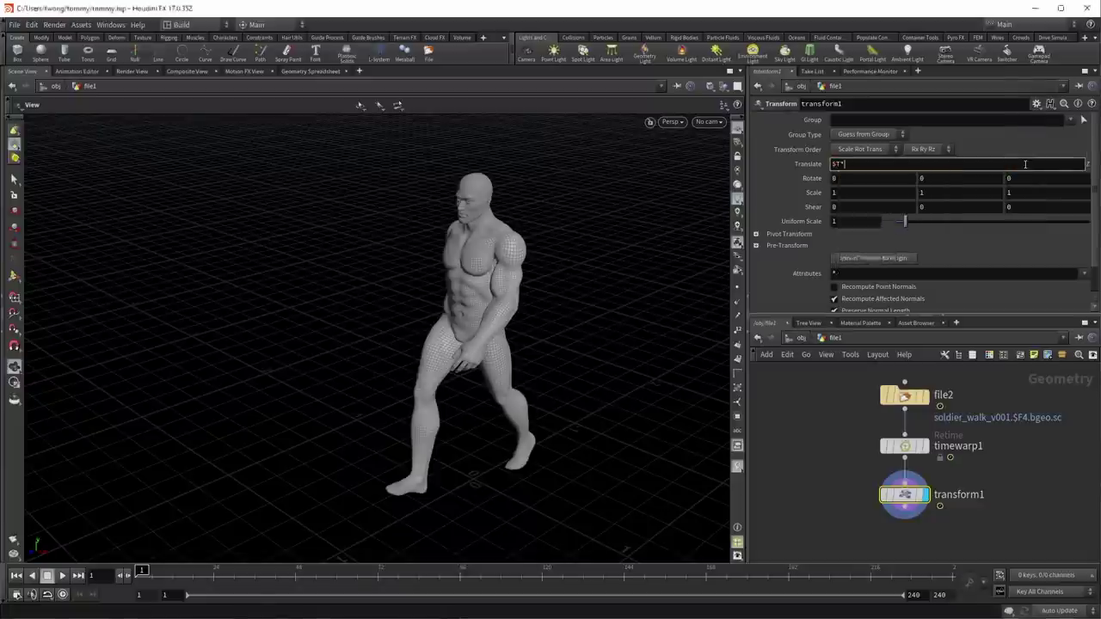
type("ch(\"speed")
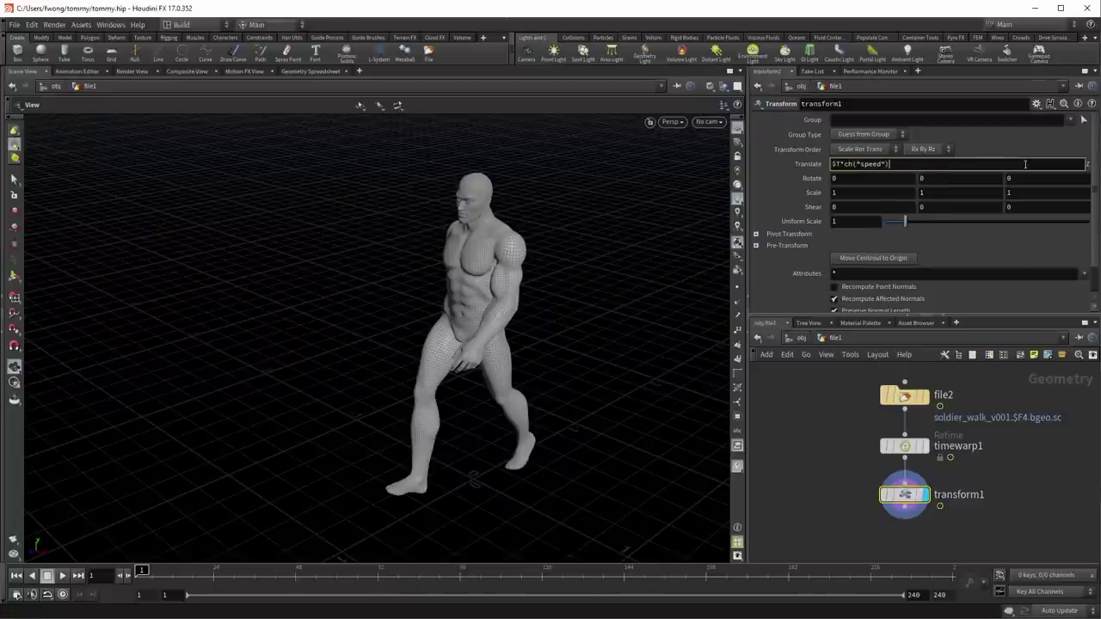
key("Return")
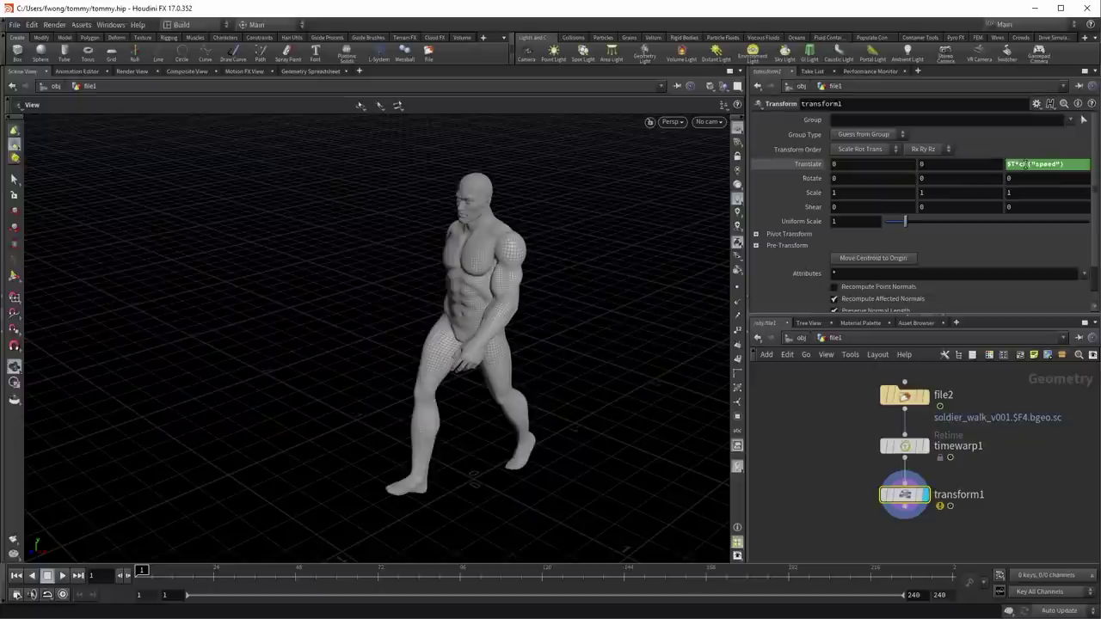
Step: Add a Float parameter named speed to transform1 via Edit Parameter Interface
left_click(1036, 104)
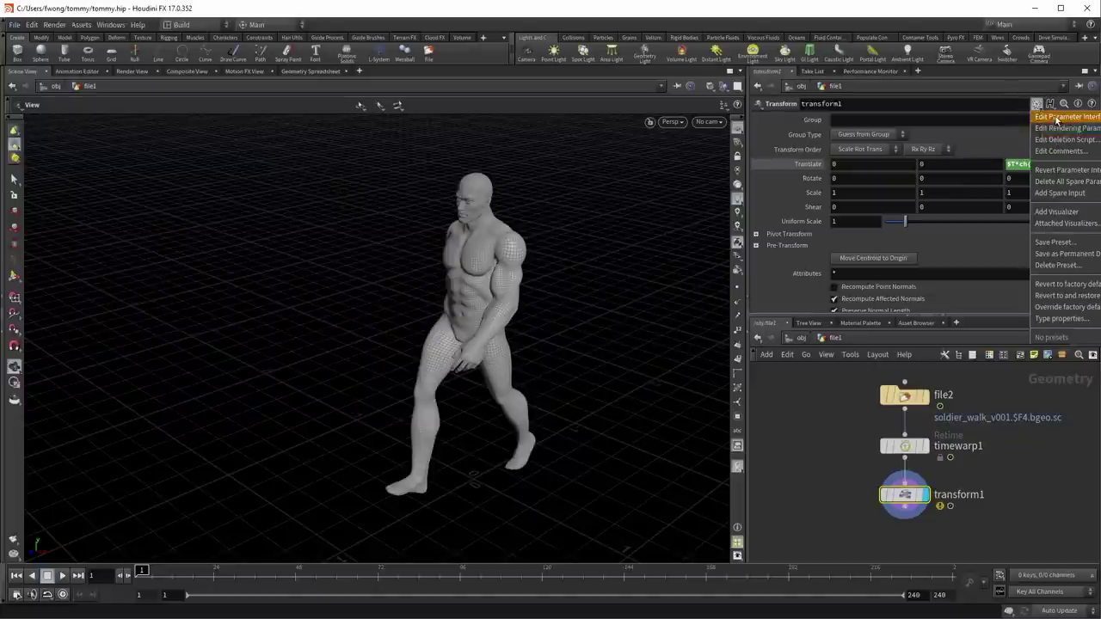
left_click(1056, 119)
left_click(775, 12)
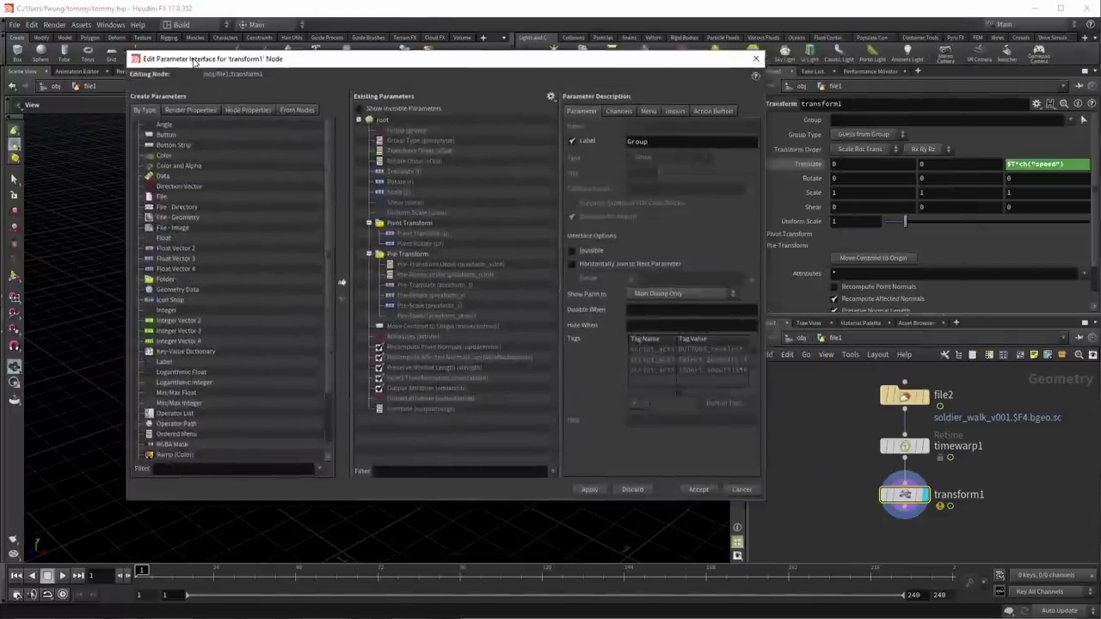
left_click_drag(196, 61, 244, 82)
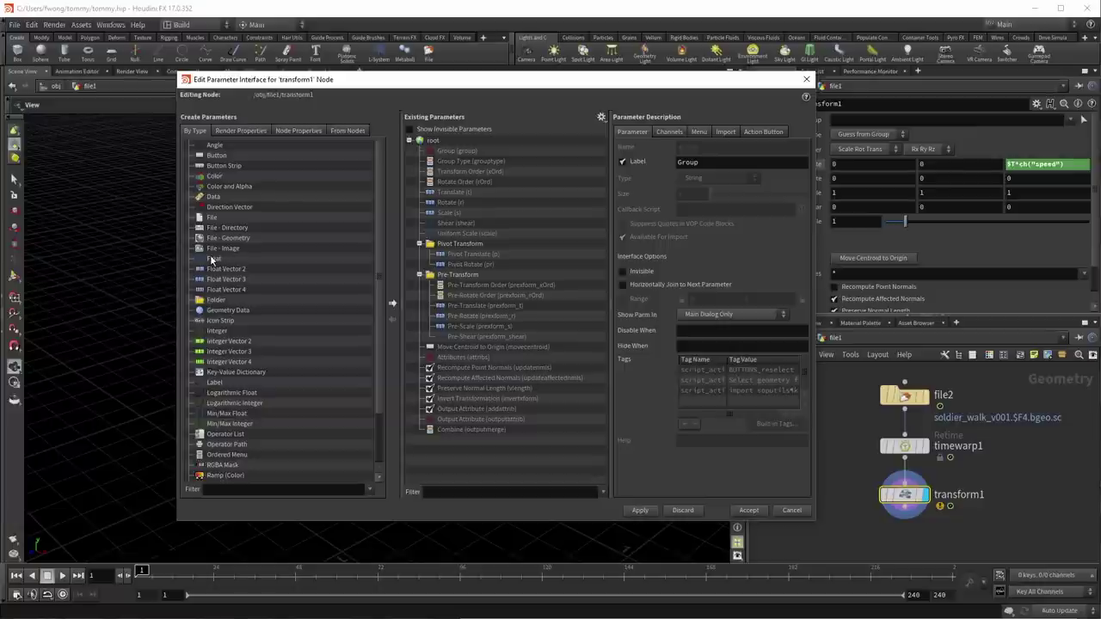
left_click_drag(212, 259, 459, 151)
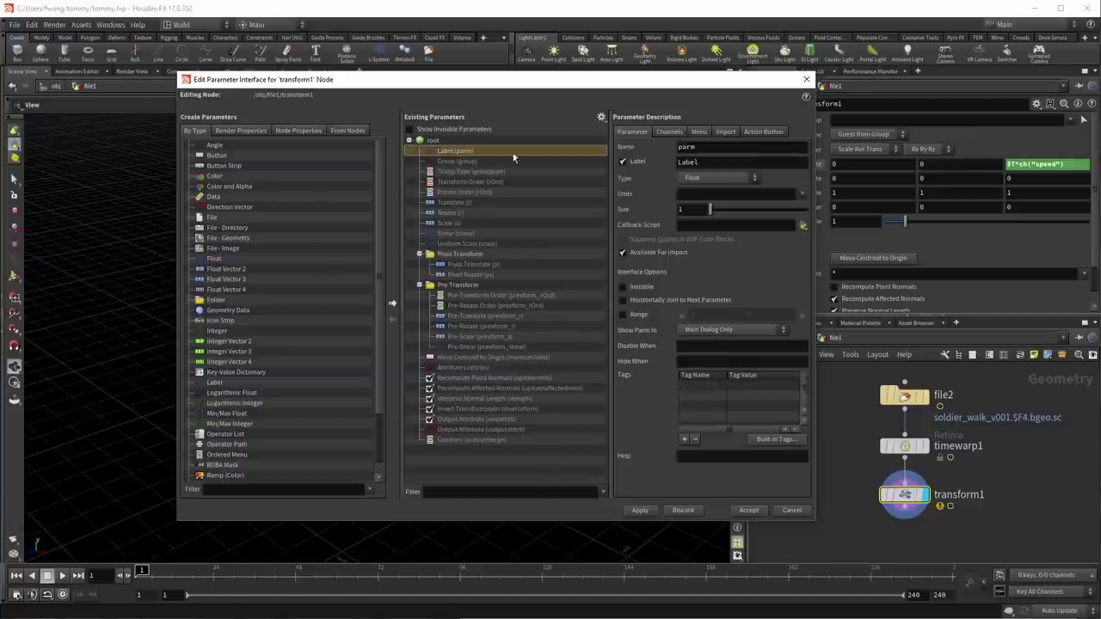
double_click(713, 146)
type("speed")
left_click(750, 510)
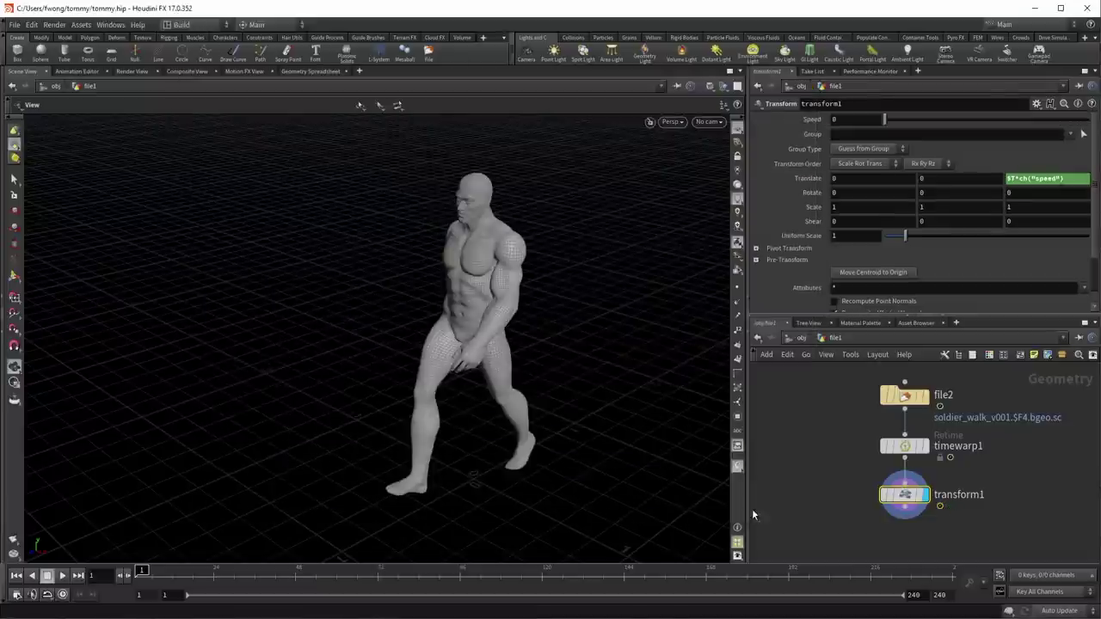
Step: Set Speed to 1.44 and play the walk to check it
left_click_drag(885, 119, 1083, 121)
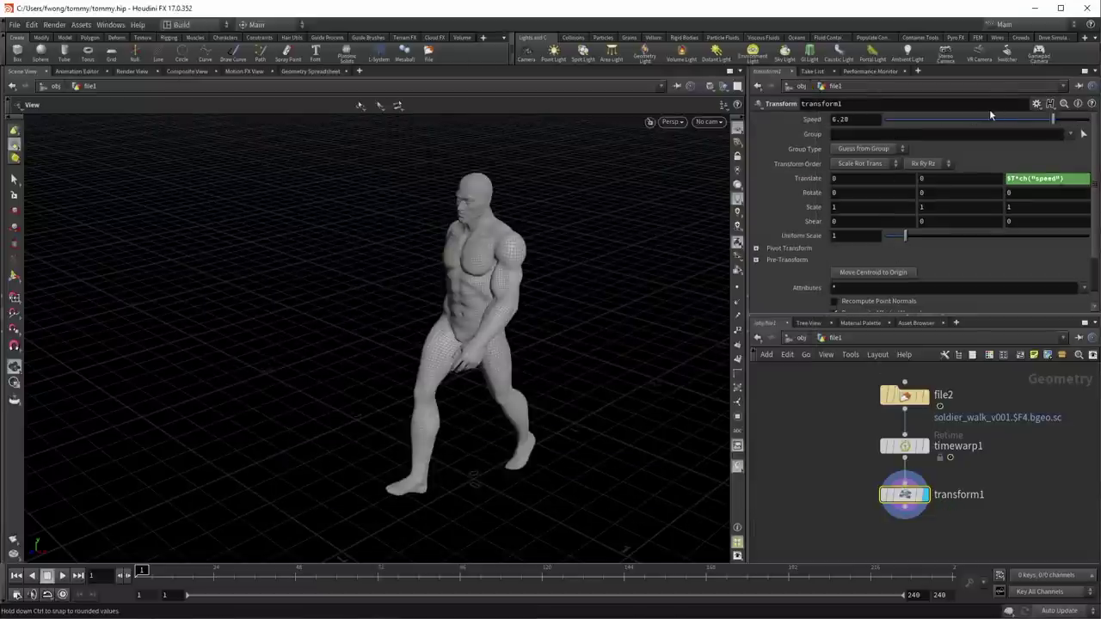
left_click(63, 576)
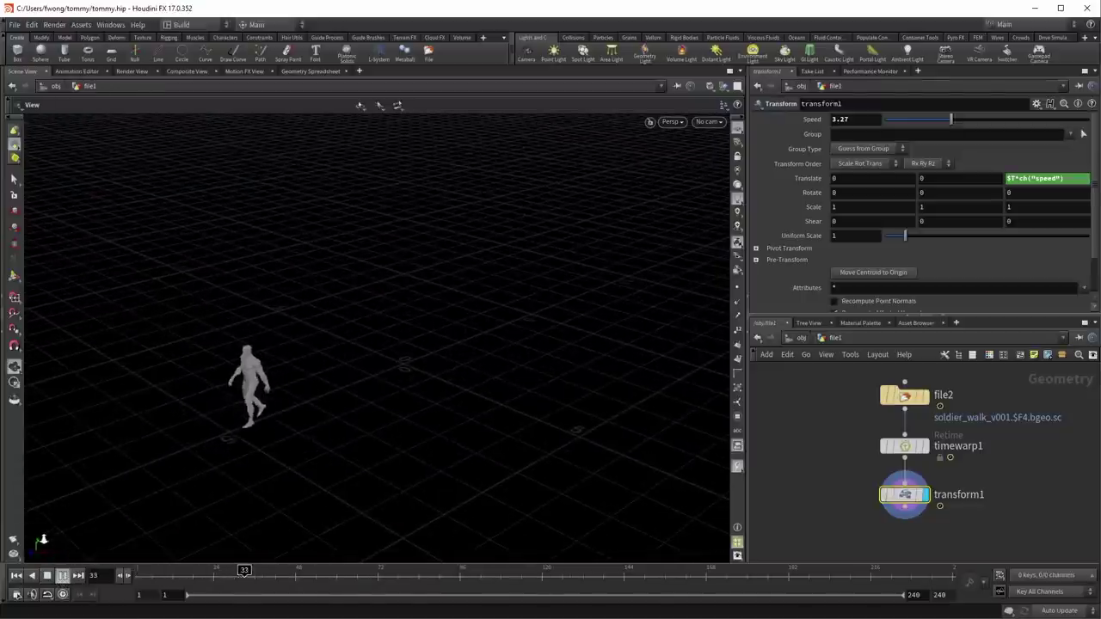
left_click(47, 575)
left_click(16, 576)
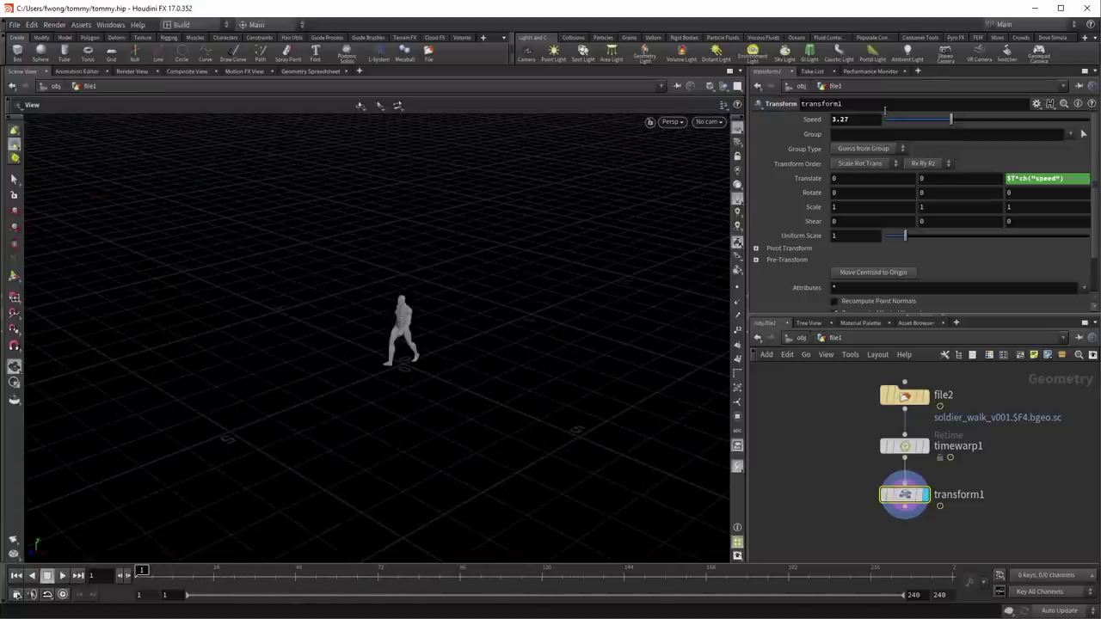
double_click(874, 118)
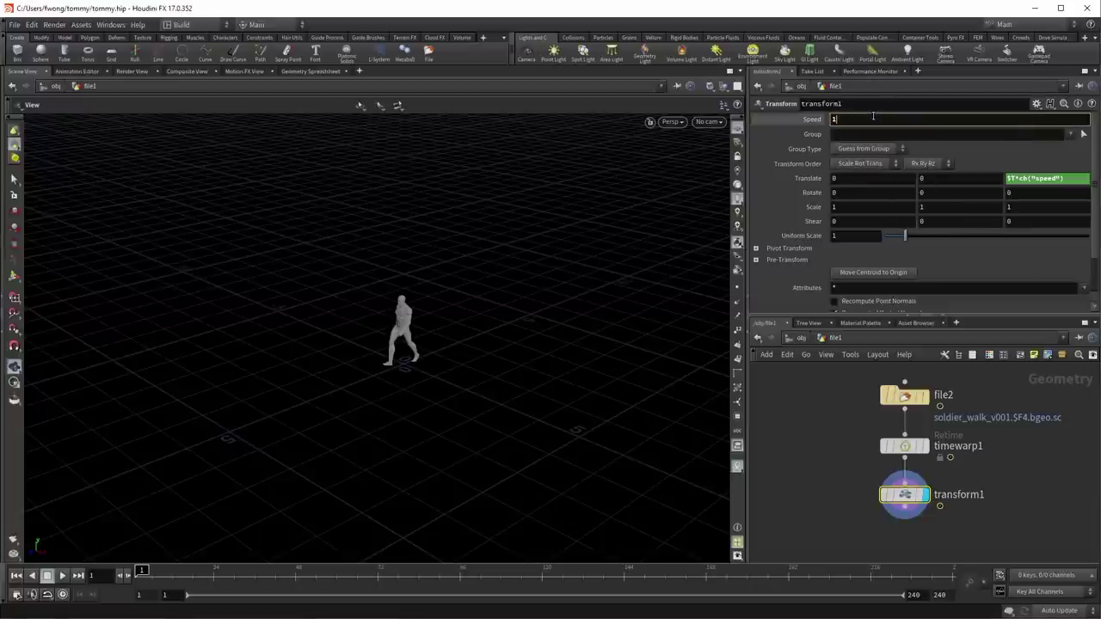
type("1.44")
key("Return")
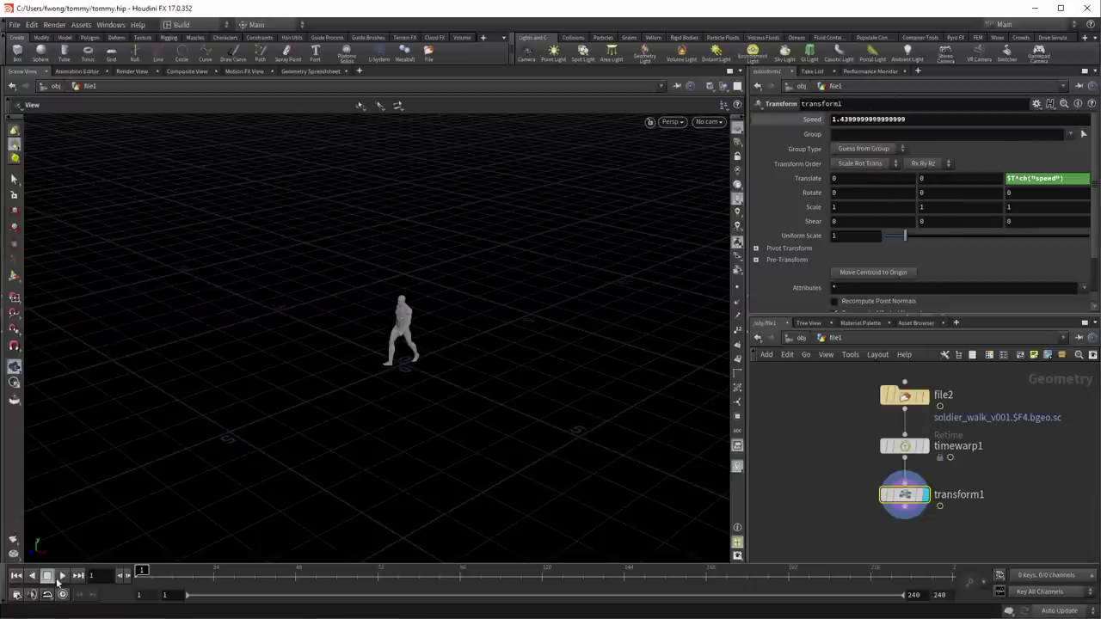
left_click(60, 576)
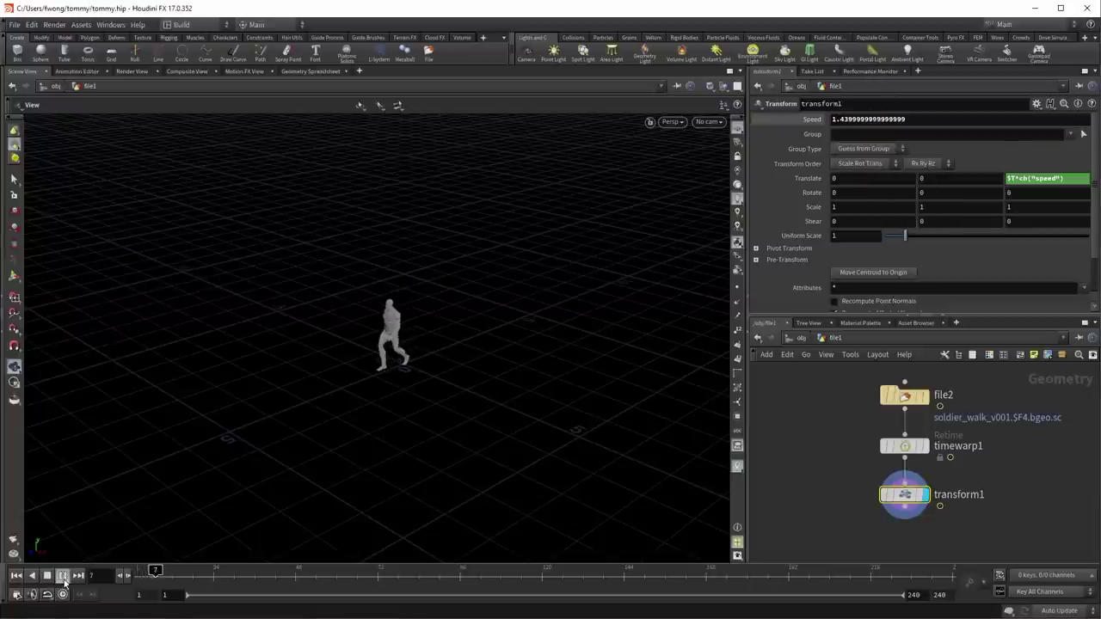
Step: Lower Speed to 0.44 and play the walk again
left_click(17, 576)
double_click(923, 122)
type("0.44")
key("Return")
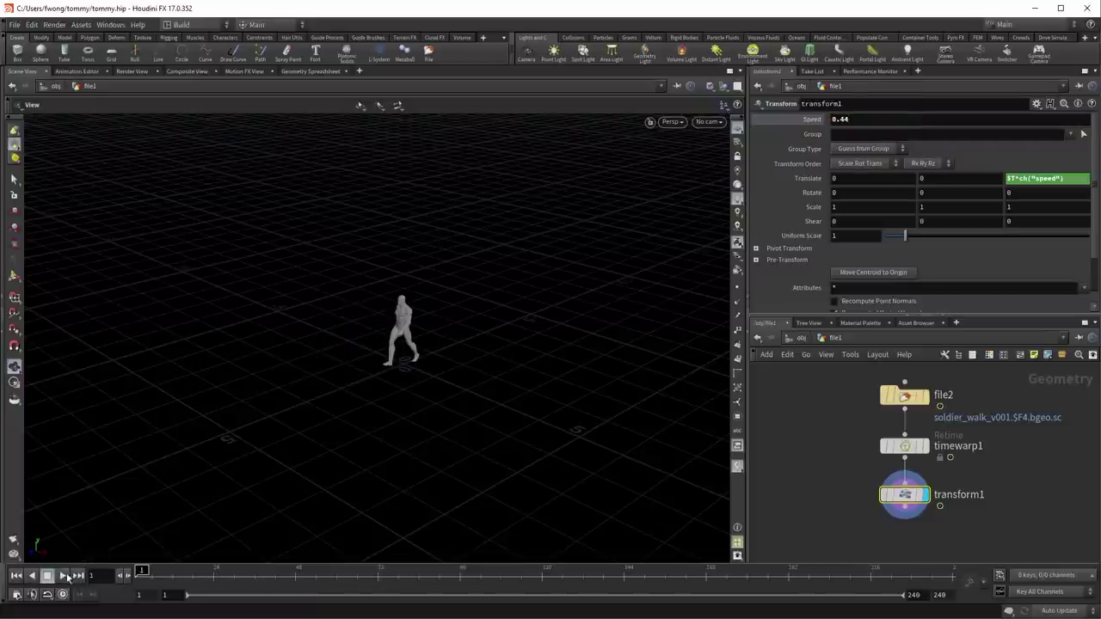
left_click(62, 576)
left_click_drag(319, 432, 584, 299)
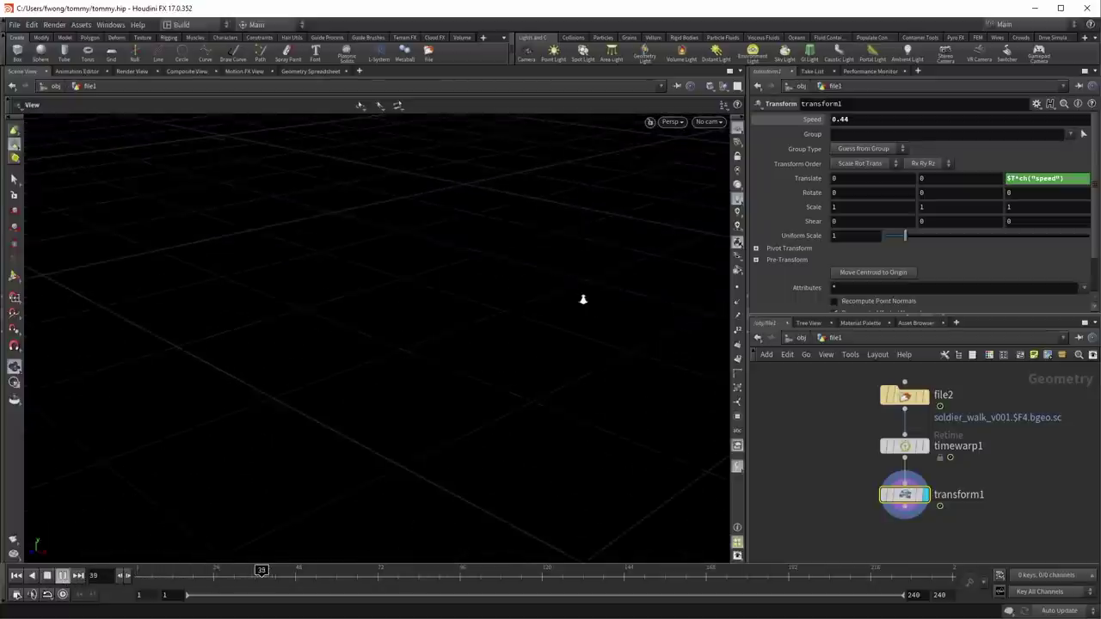
left_click(17, 575)
Step: Set Speed to 0.8 and play the walk to check the feet from the side
left_click(912, 122)
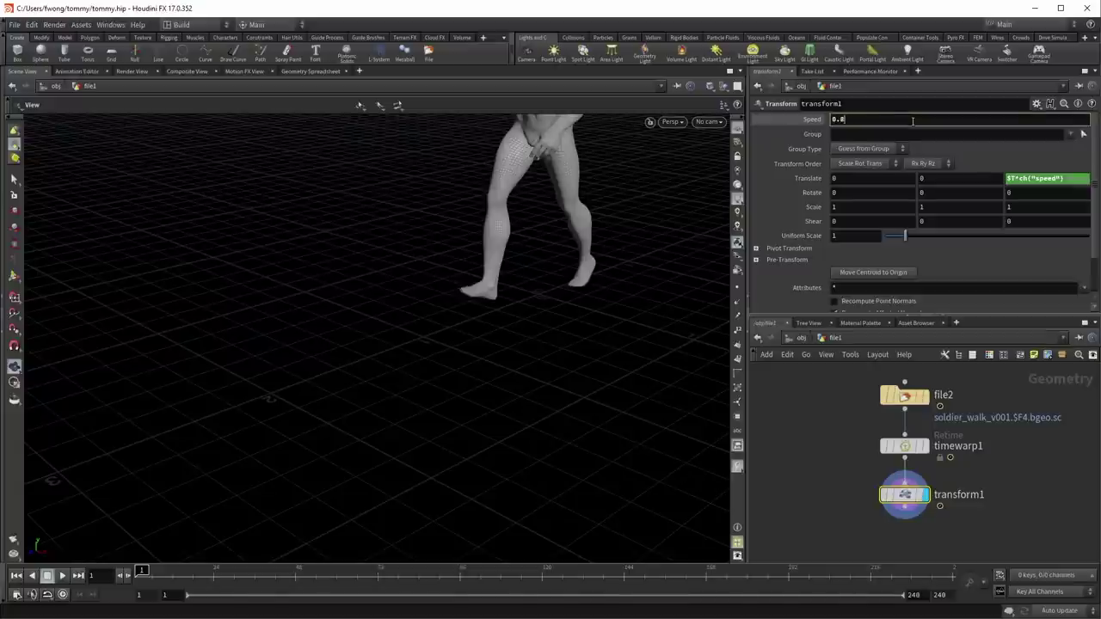
key("Return")
left_click(67, 577)
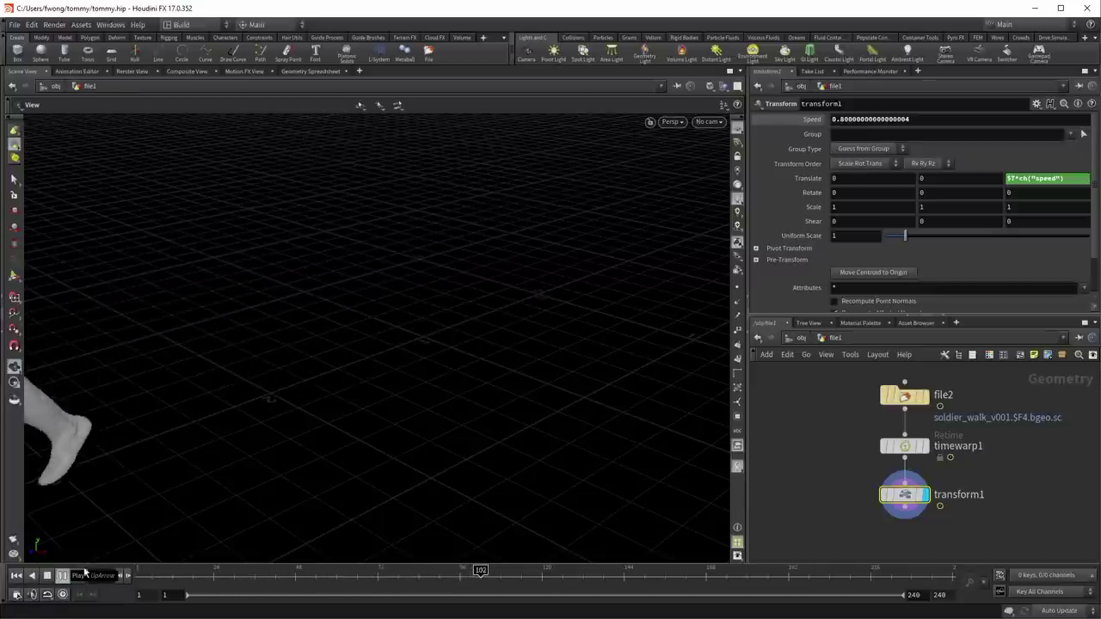
mouse_move(142, 576)
left_mouse_down()
mouse_move(262, 589)
mouse_move(185, 595)
mouse_move(284, 602)
left_mouse_up()
key("ctrl+Up")
left_click_drag(422, 432, 327, 431)
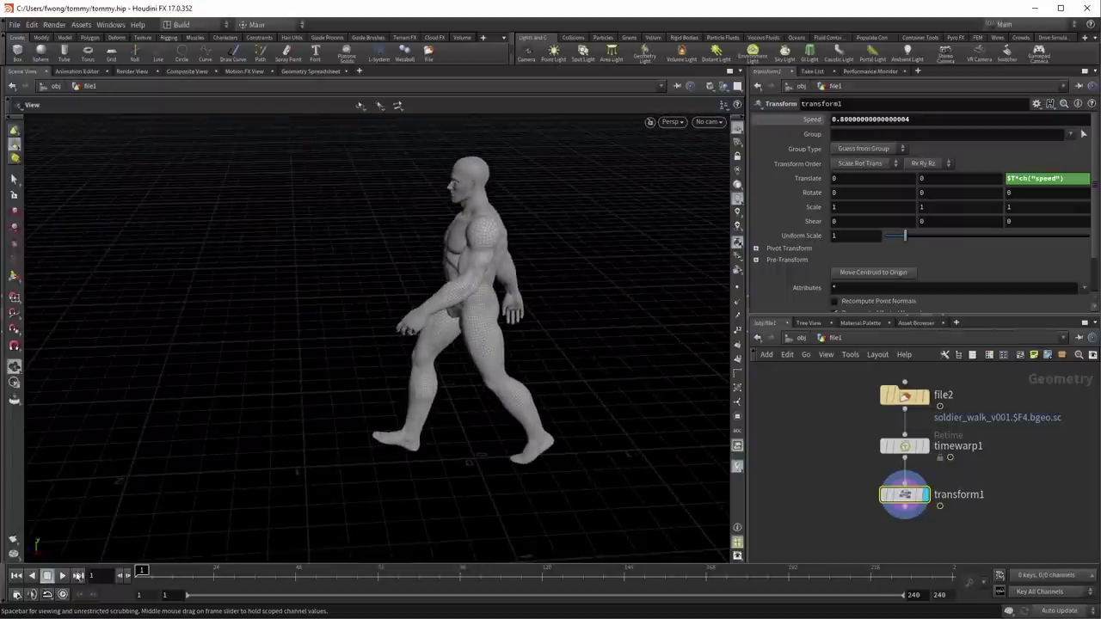
left_click(67, 576)
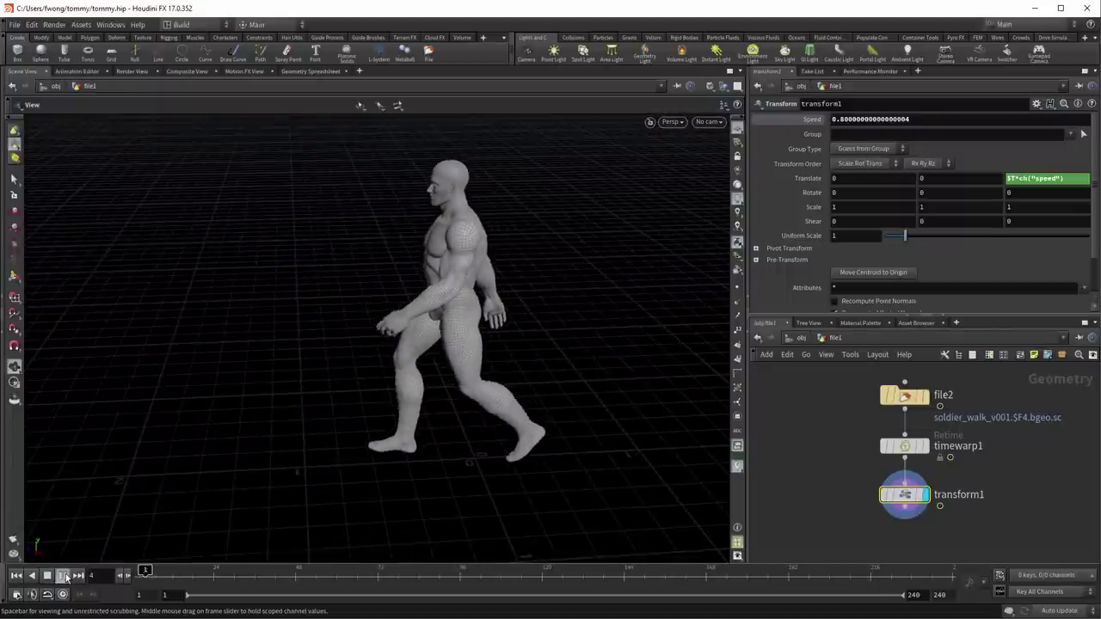
left_click(16, 576)
Step: Move file1 beside the walk nodes and display its T-pose
key("h")
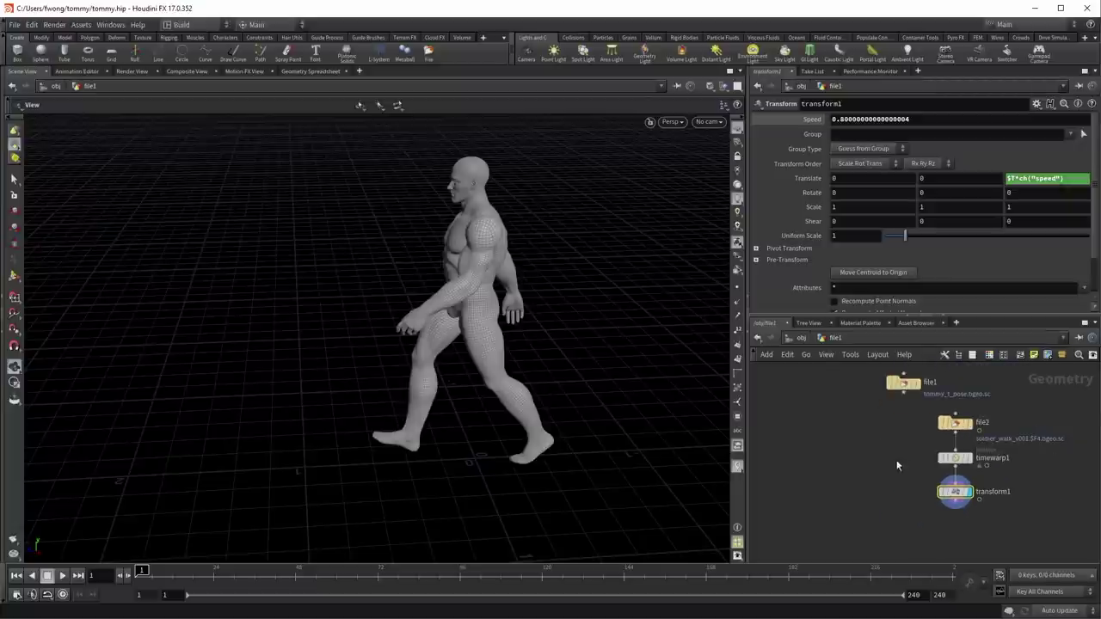
left_click_drag(897, 388, 864, 458)
left_click(889, 434)
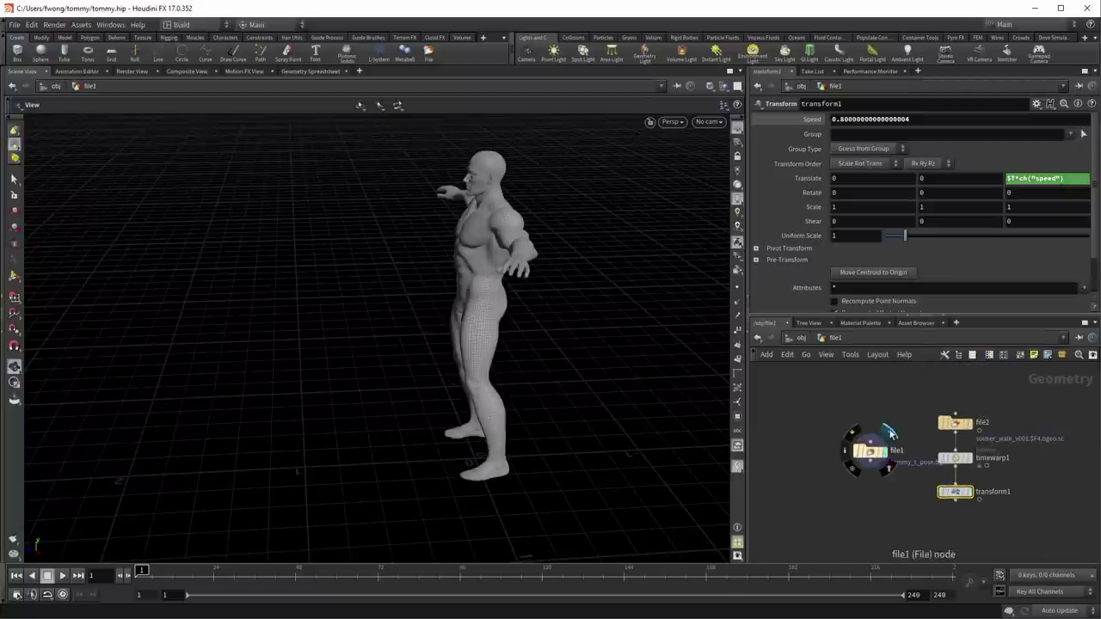
Step: Add a Sequence Blend below transform1, wire file1 into it, and test Input Blend
middle_click_drag(849, 465, 834, 431)
key("Tab")
type("seq")
key("Return")
left_click(961, 472)
left_click_drag(949, 478, 921, 512)
left_click(856, 415)
left_click(879, 483)
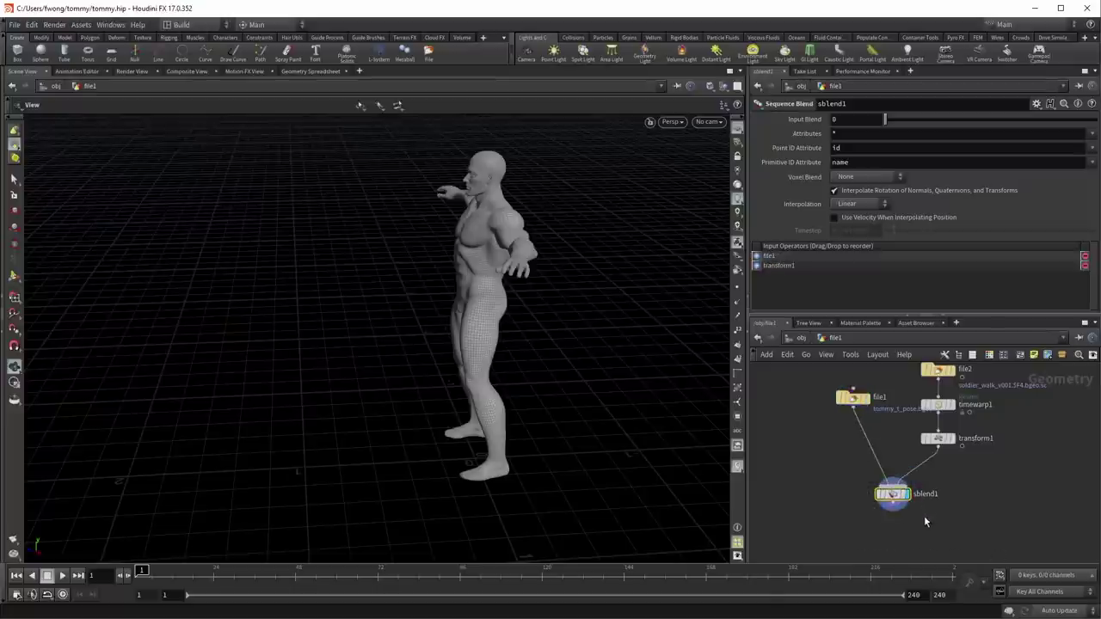
mouse_move(881, 119)
left_mouse_down()
mouse_move(955, 117)
mouse_move(868, 116)
mouse_move(921, 108)
mouse_move(884, 109)
left_mouse_up()
Step: Keyframe Input Blend at frame 1, then key it to 1 at frame 10
scroll(839, 499, "up", 3)
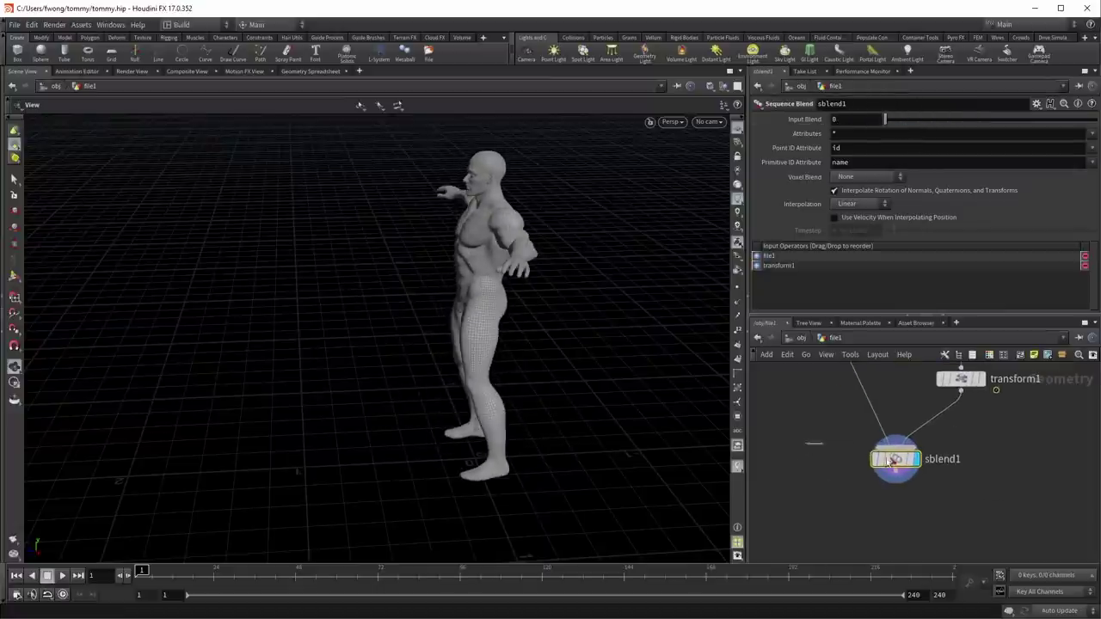
left_click(797, 120, "alt")
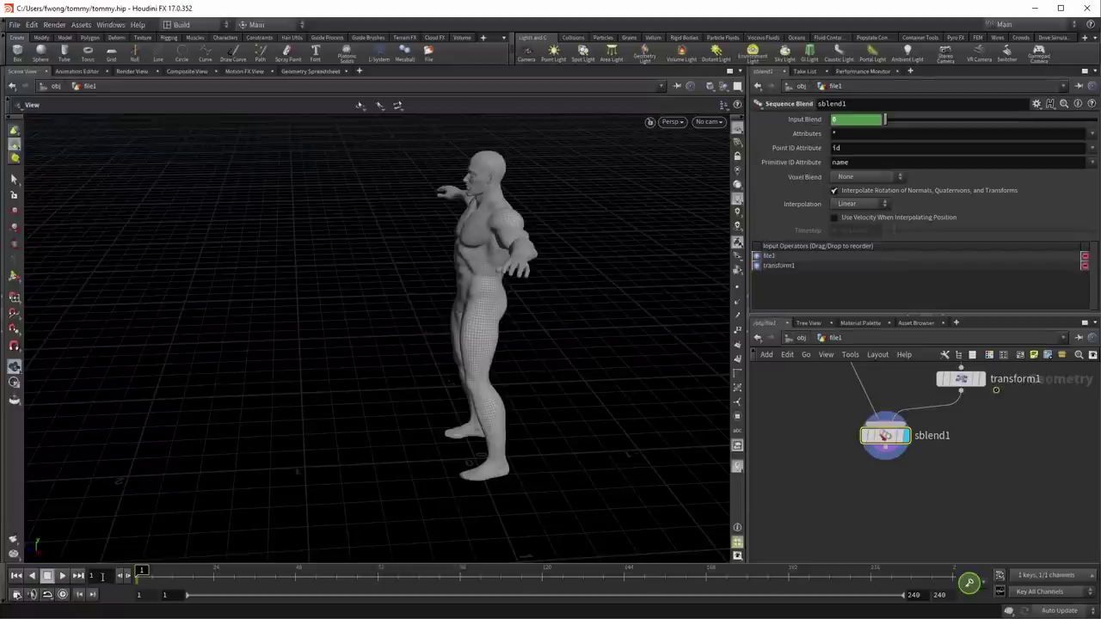
key("Return")
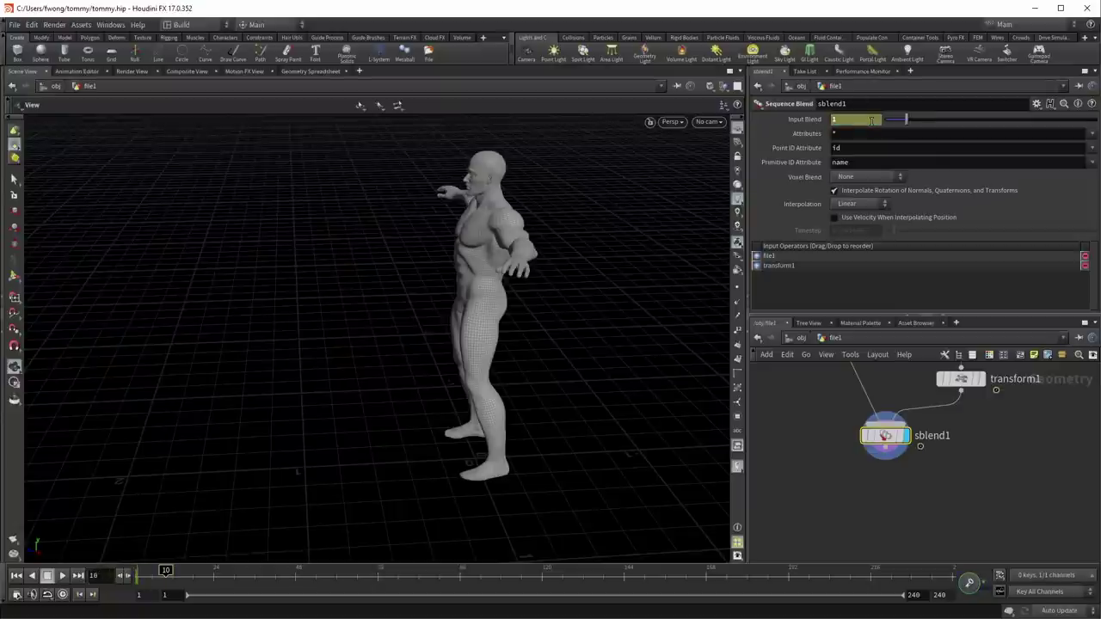
left_click(871, 122)
type("1")
key("Return")
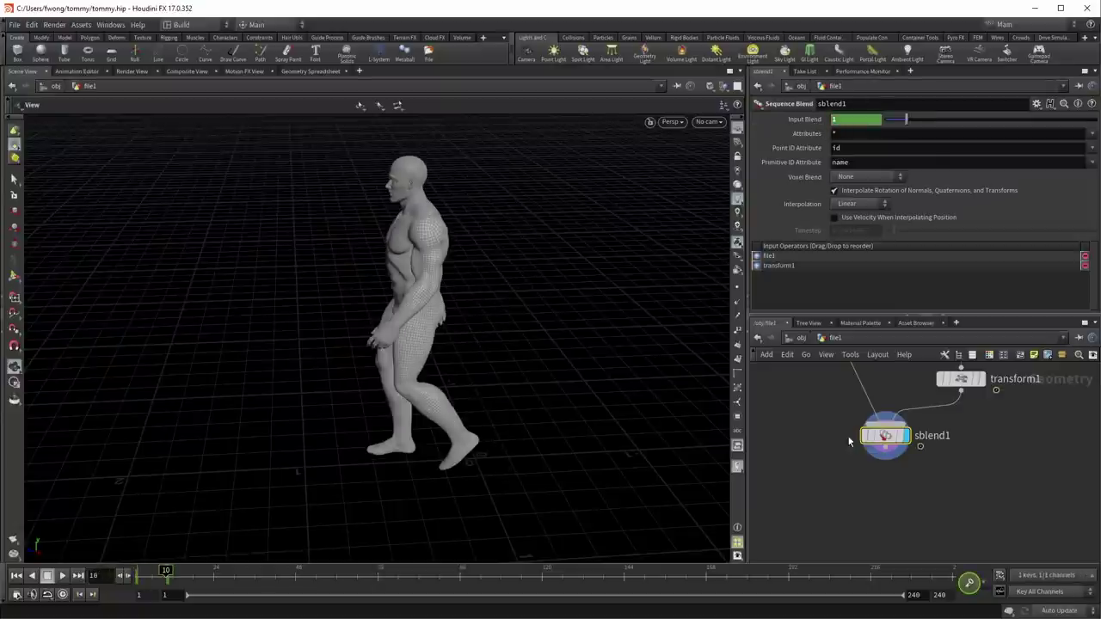
Step: Play the blended walk, then return to frame 1 with a close front view of the T-pose
left_click(17, 575)
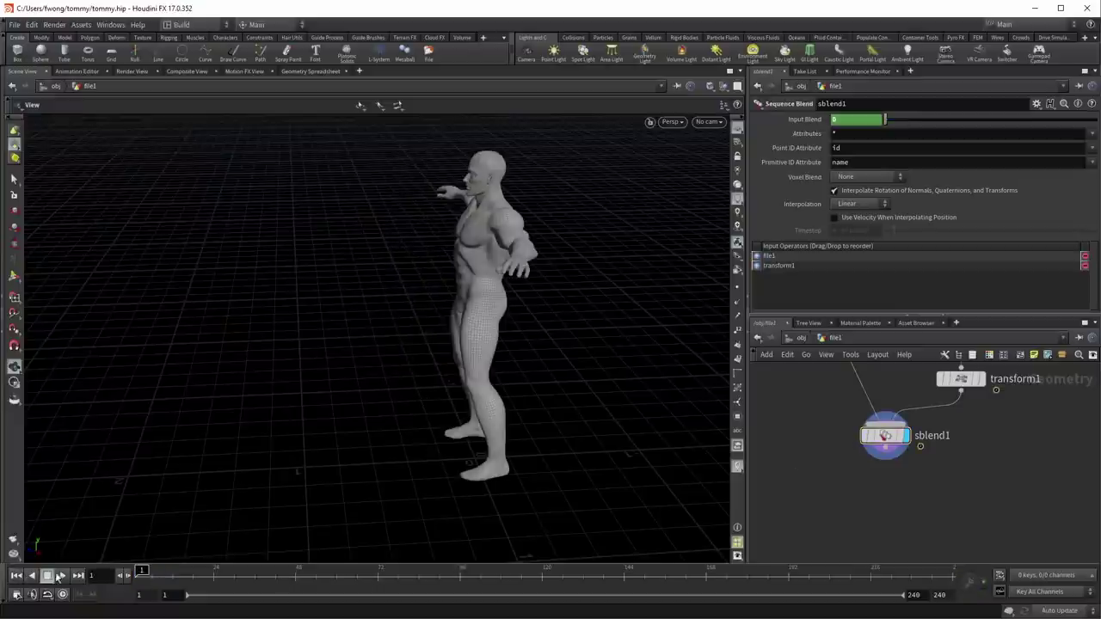
left_click(60, 577)
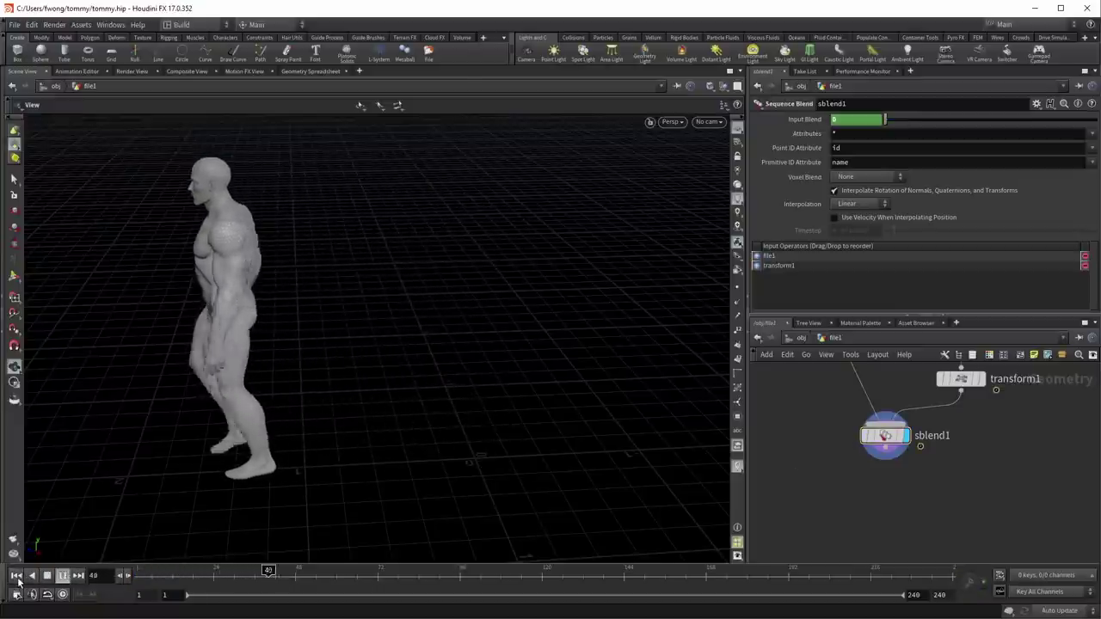
left_click(17, 578)
left_click(62, 576)
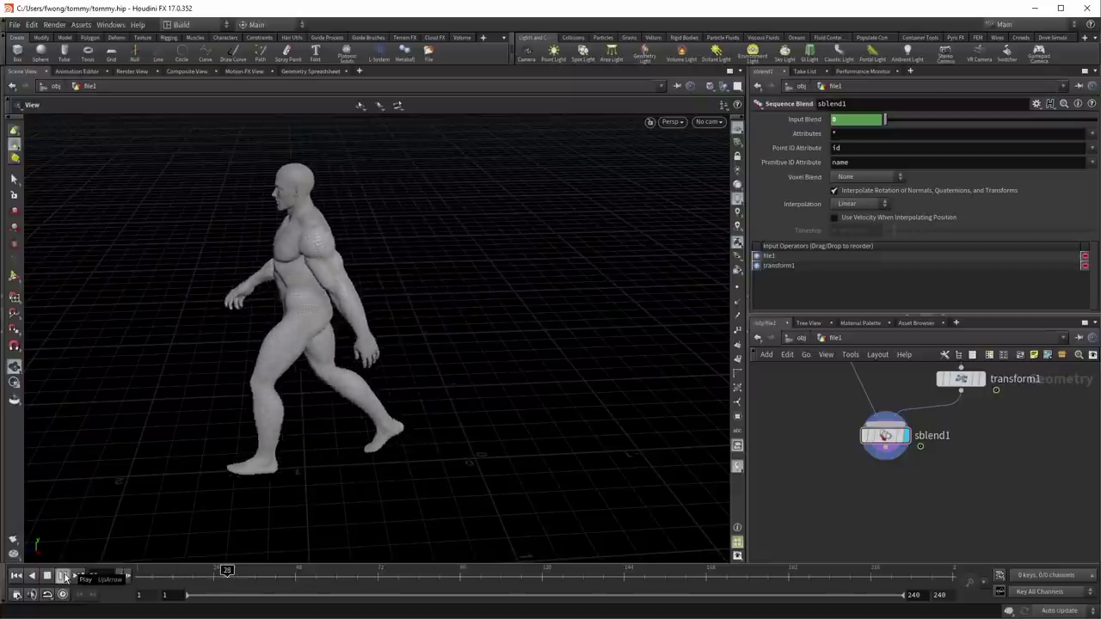
left_click(18, 577)
left_click_drag(367, 319, 518, 325)
middle_click_drag(519, 324, 383, 455)
scroll(442, 373, "up", 5)
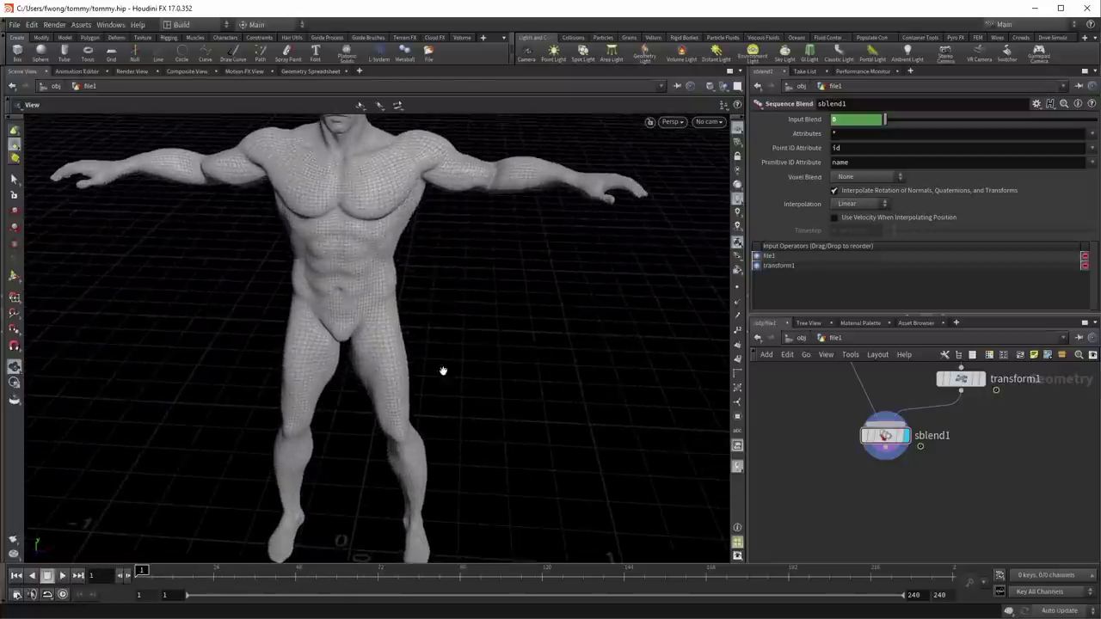
left_click_drag(378, 393, 441, 443)
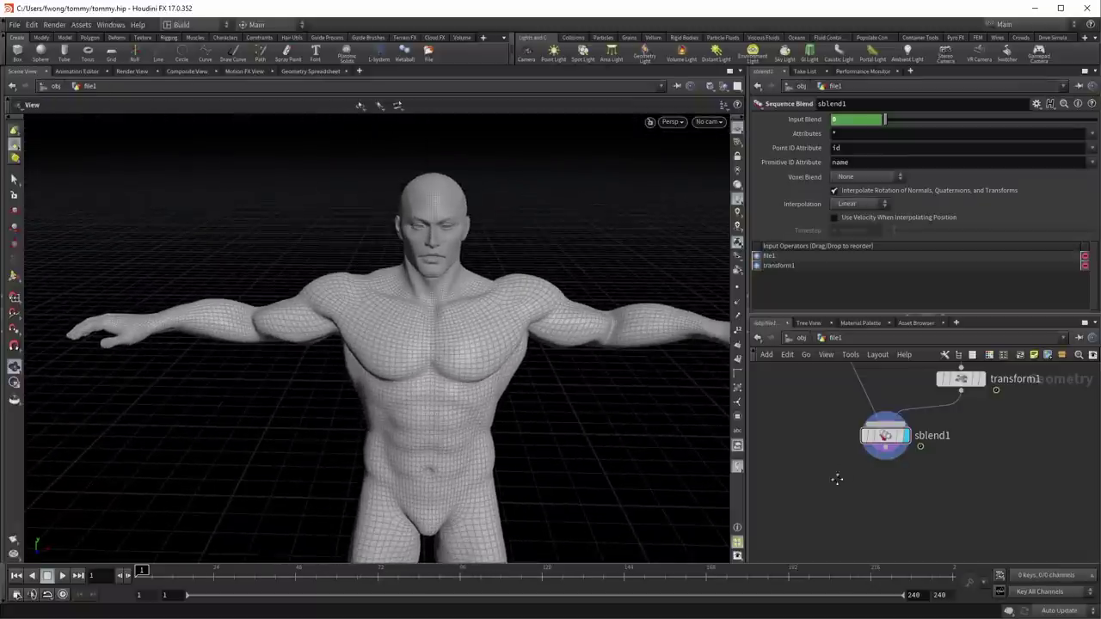
Step: Add a Draw Curve node, drawcurve1, and display its empty drawing grid
key("Tab")
type("draw")
key("Return")
left_click(853, 444)
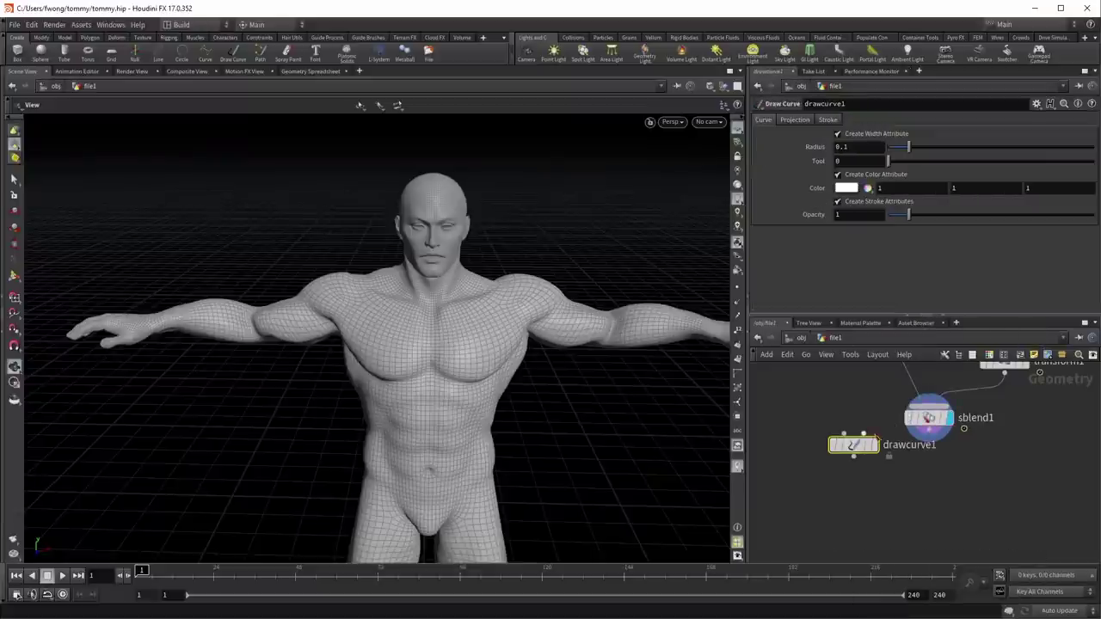
left_click(878, 417)
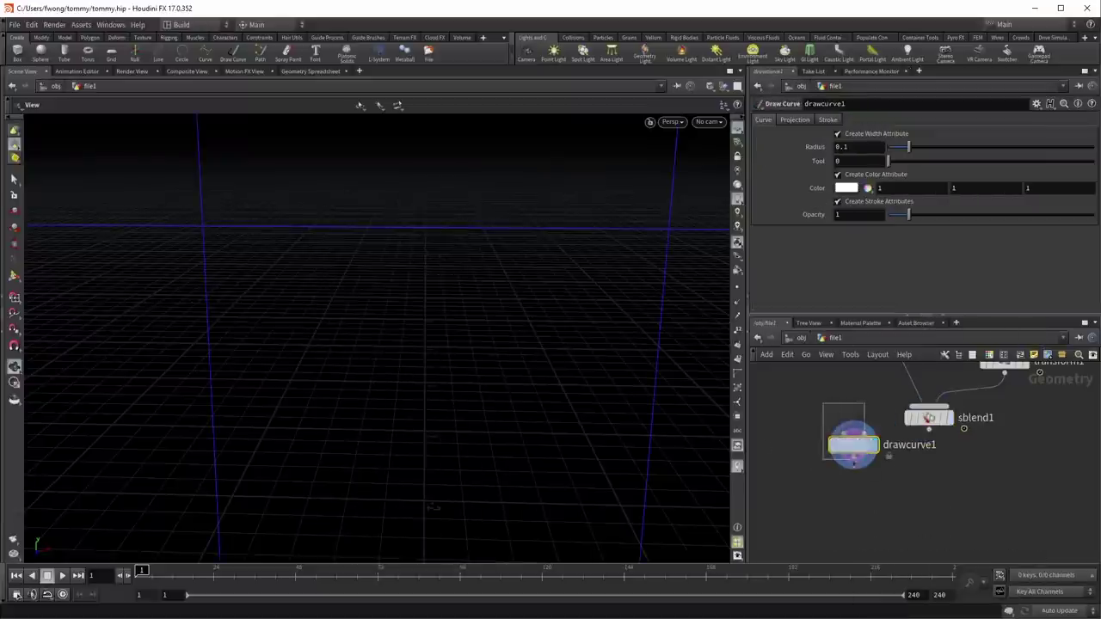
left_click_drag(370, 471, 533, 435, "alt")
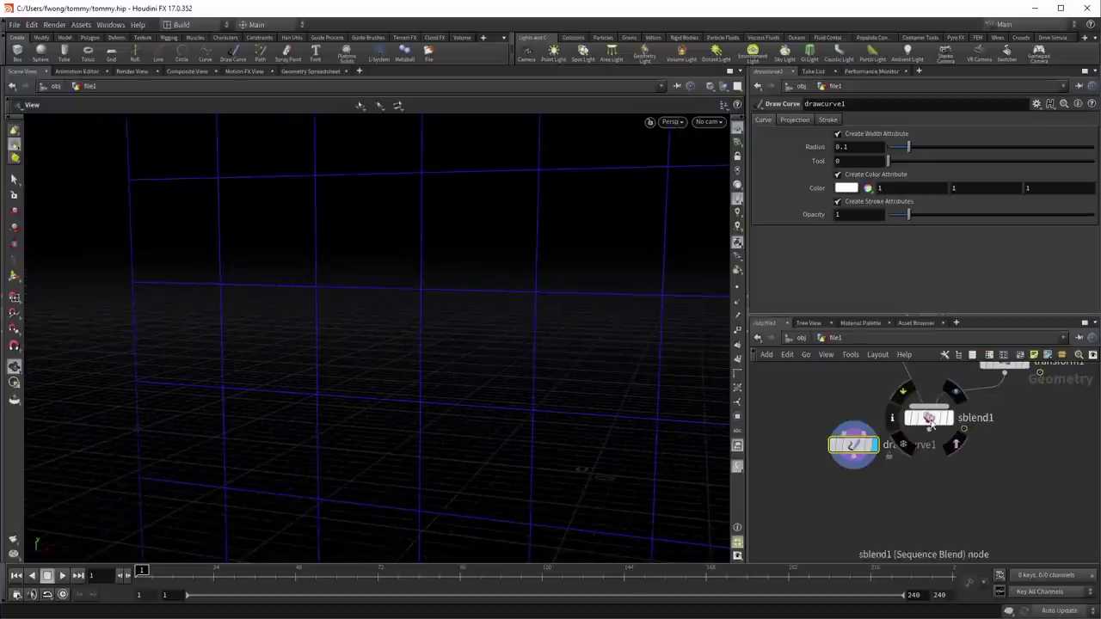
Step: Display file1's T-pose, rearrange the nodes, and frame the wireframe body in the viewport
left_click(956, 443)
middle_click_drag(828, 388, 841, 502)
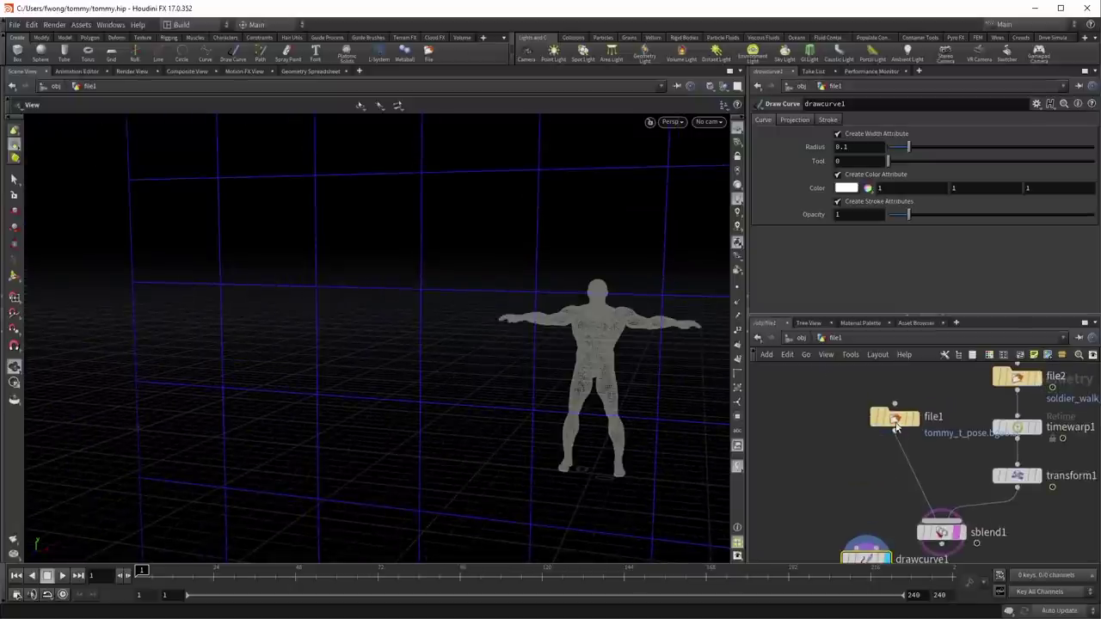
left_click(914, 417)
left_click_drag(886, 418, 895, 451)
middle_click_drag(866, 473, 876, 402)
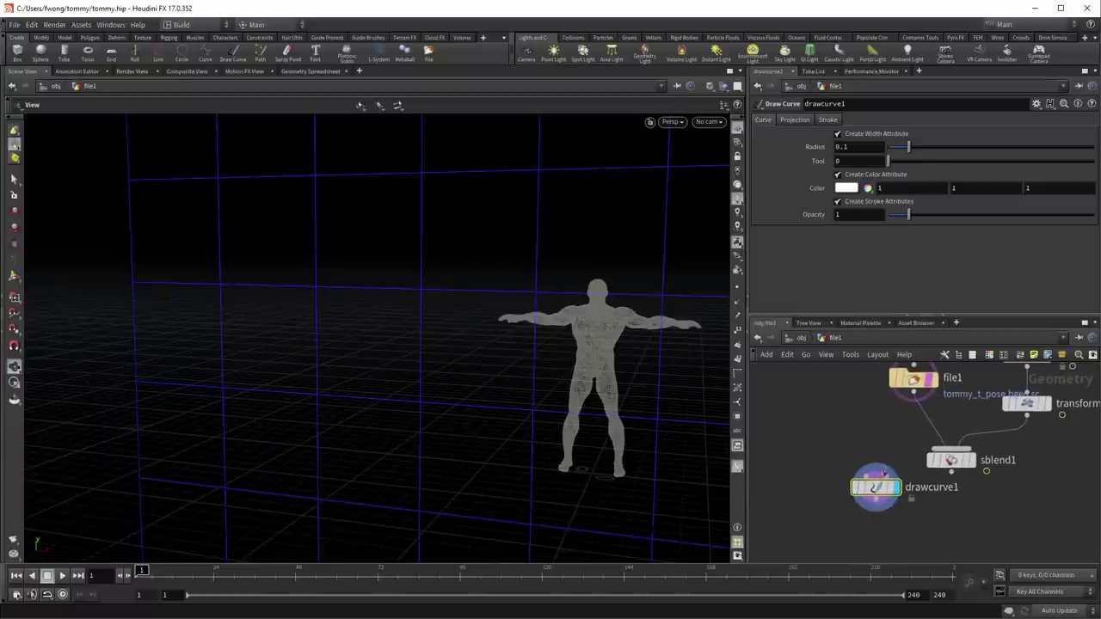
left_click_drag(872, 443, 773, 451)
left_click_drag(545, 388, 393, 391, "alt")
middle_click_drag(392, 391, 334, 234, "alt")
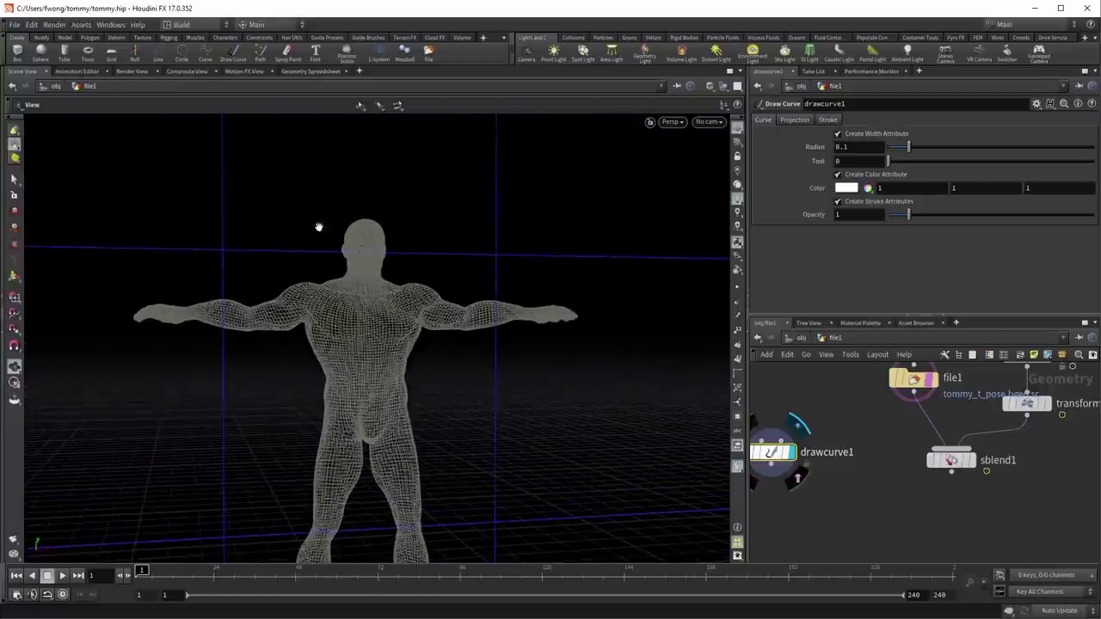
right_click_drag(312, 329, 356, 318, "alt")
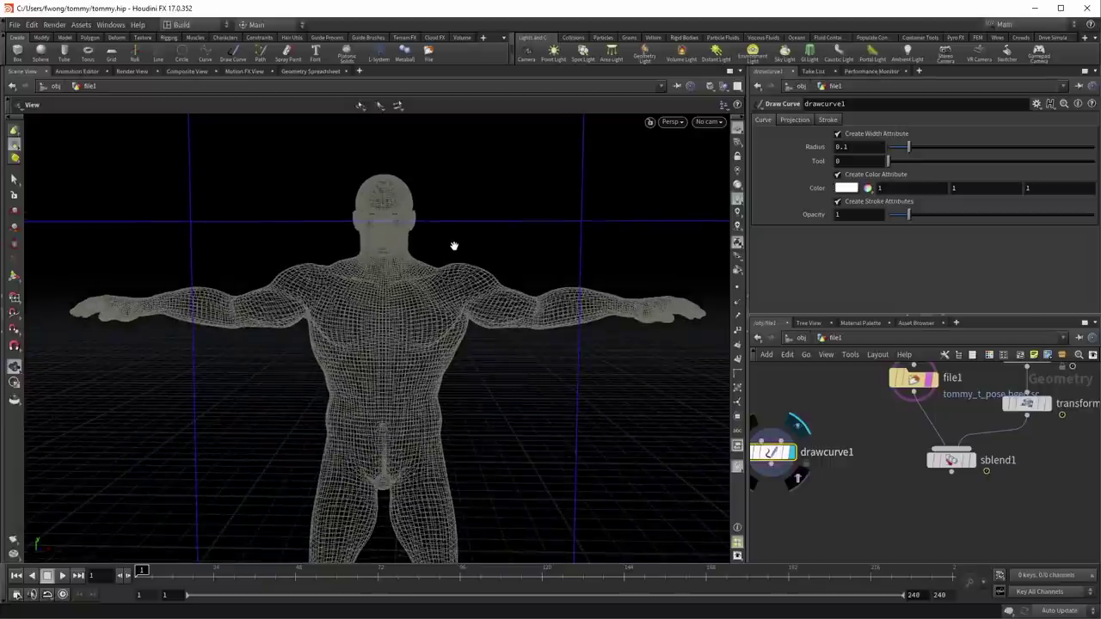
middle_click_drag(812, 407, 846, 409)
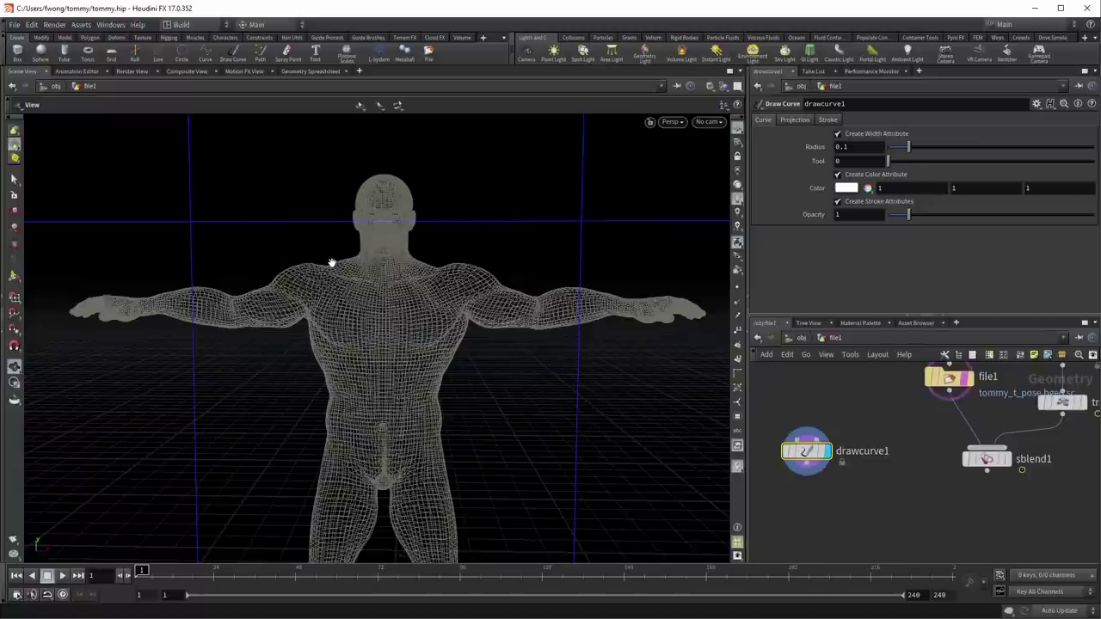
Step: Shrink the stroke radius to 0.0528971 and draw the vest's left side and waist over Tommy's torso
key("Return")
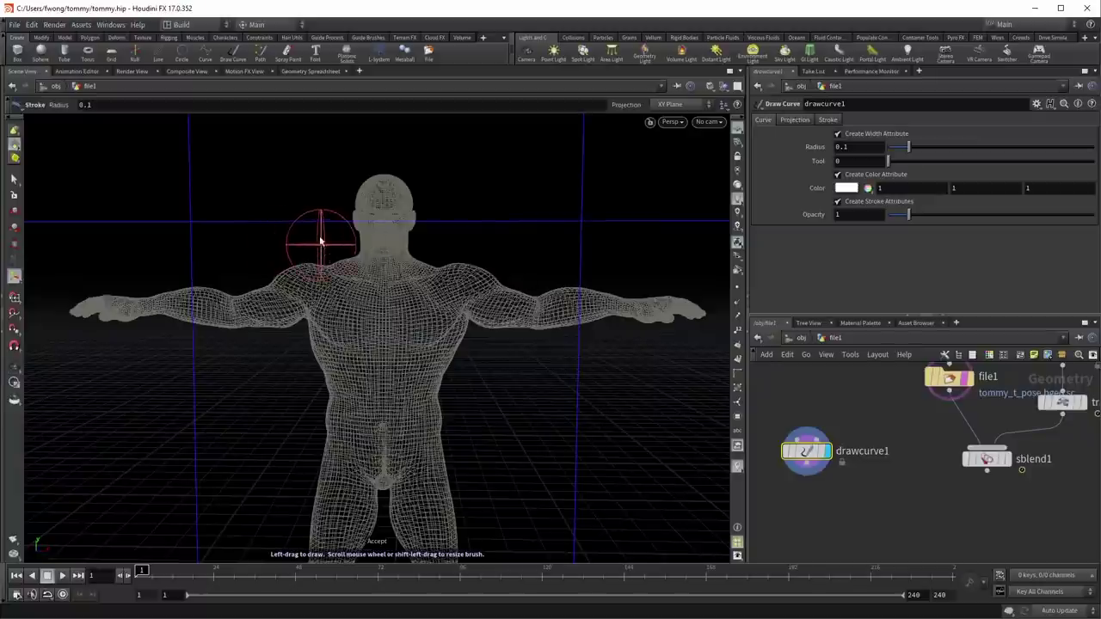
scroll(313, 244, "down", 6)
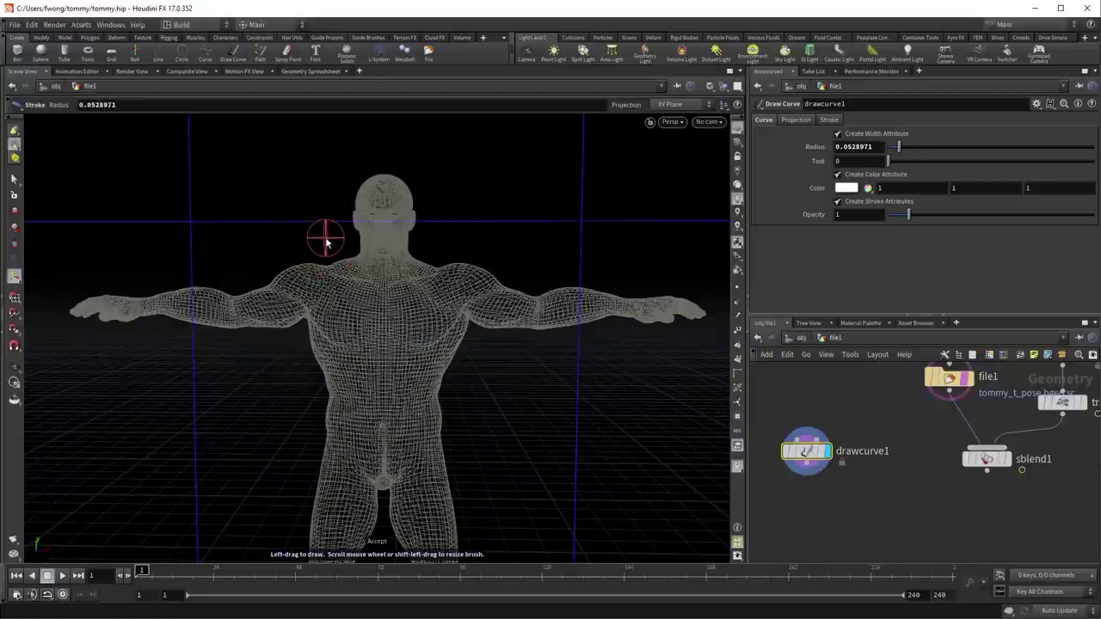
mouse_move(320, 241)
left_mouse_down()
mouse_move(319, 321)
mouse_move(280, 345)
left_mouse_up()
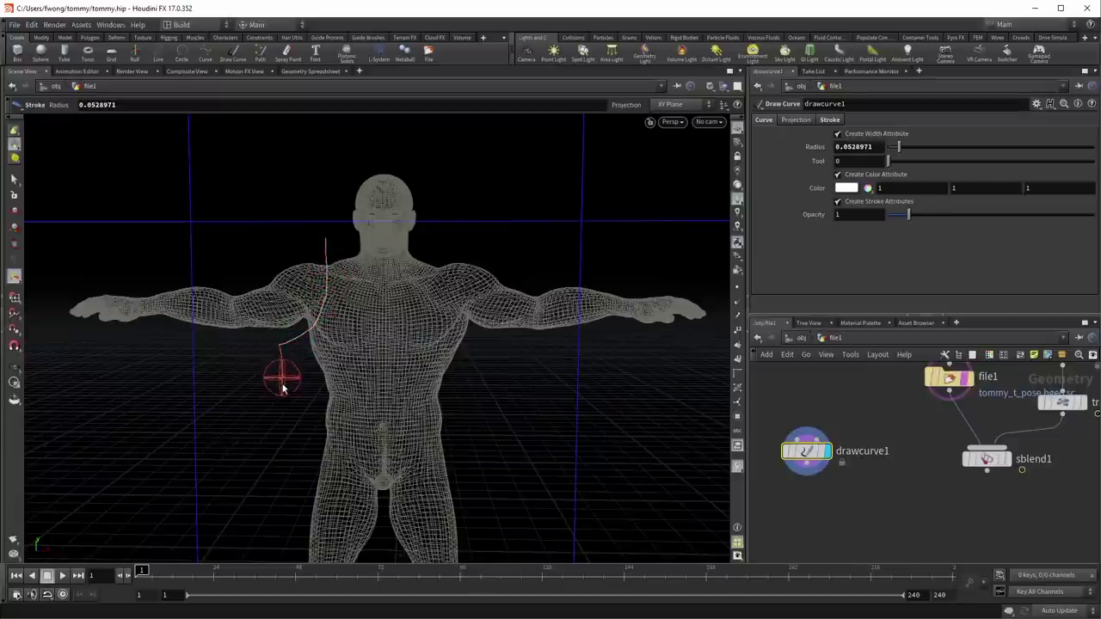
mouse_move(282, 391)
left_mouse_down()
mouse_move(289, 429)
mouse_move(374, 439)
left_mouse_up()
mouse_move(442, 440)
left_mouse_down()
mouse_move(467, 437)
mouse_move(450, 369)
mouse_move(457, 376)
left_mouse_up()
key("ctrl+z")
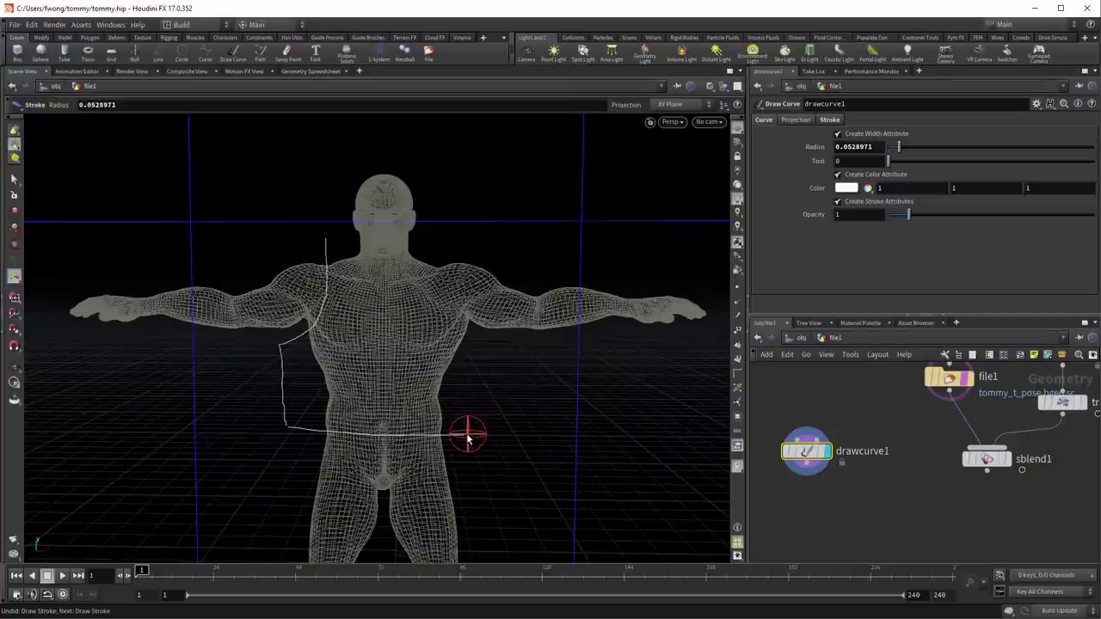
Step: Redraw the right side and add the neckline and shoulder strap to close the vest outline
mouse_move(466, 430)
left_mouse_down()
mouse_move(470, 313)
mouse_move(459, 361)
left_mouse_up()
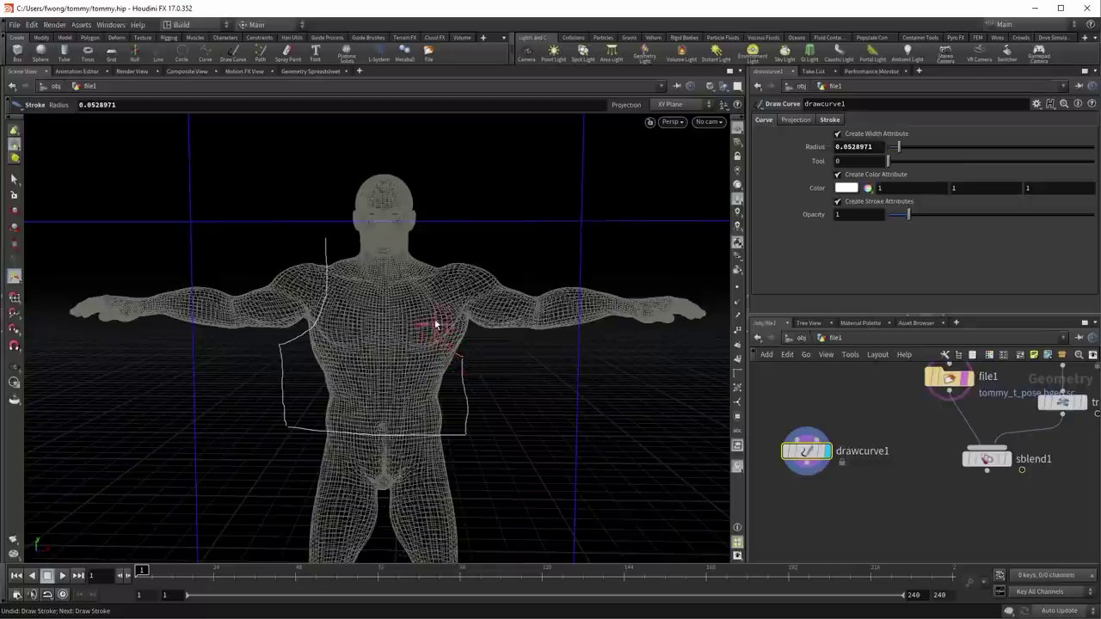
mouse_move(436, 252)
left_mouse_down()
mouse_move(434, 244)
mouse_move(424, 257)
left_mouse_up()
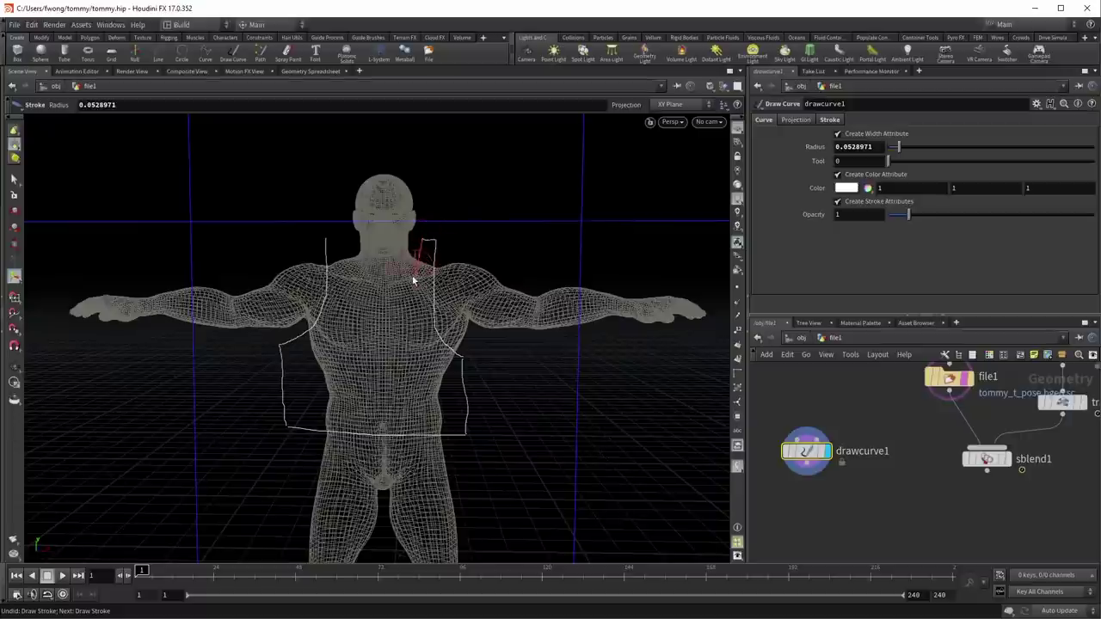
left_click_drag(352, 278, 340, 242)
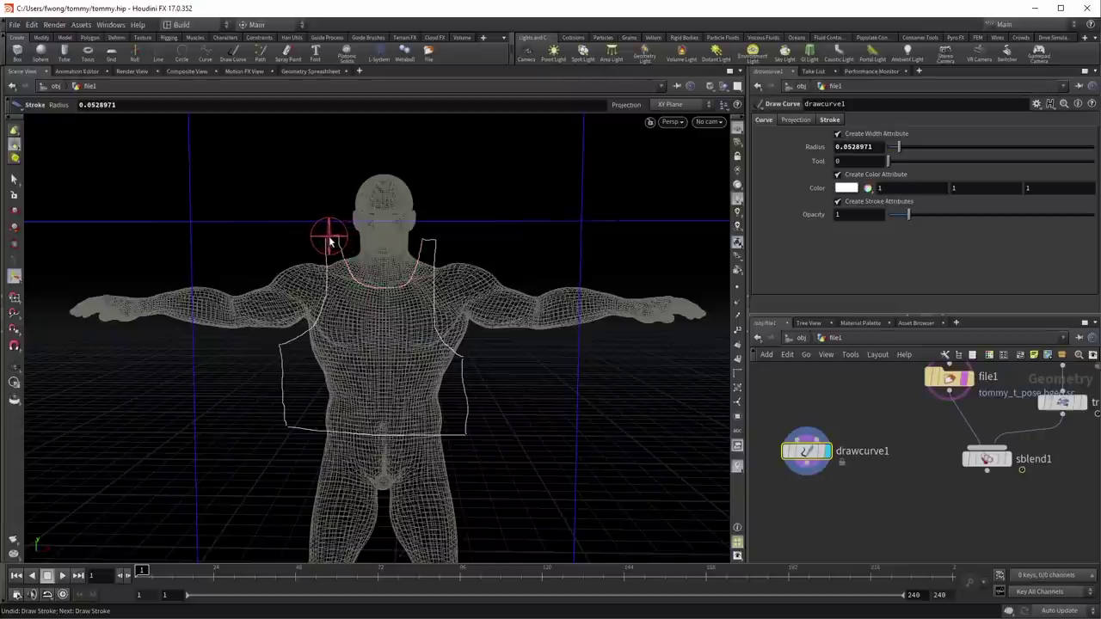
key("Escape")
scroll(338, 285, "up", 3)
scroll(338, 285, "up", 2)
key("Return")
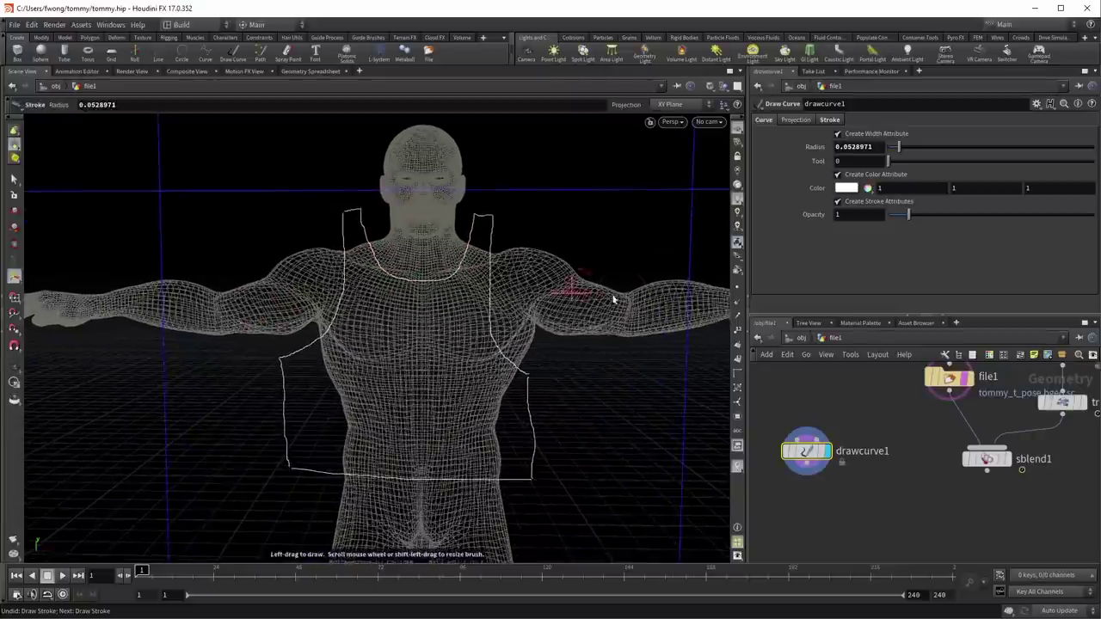
key("Escape")
middle_click_drag(504, 300, 363, 285)
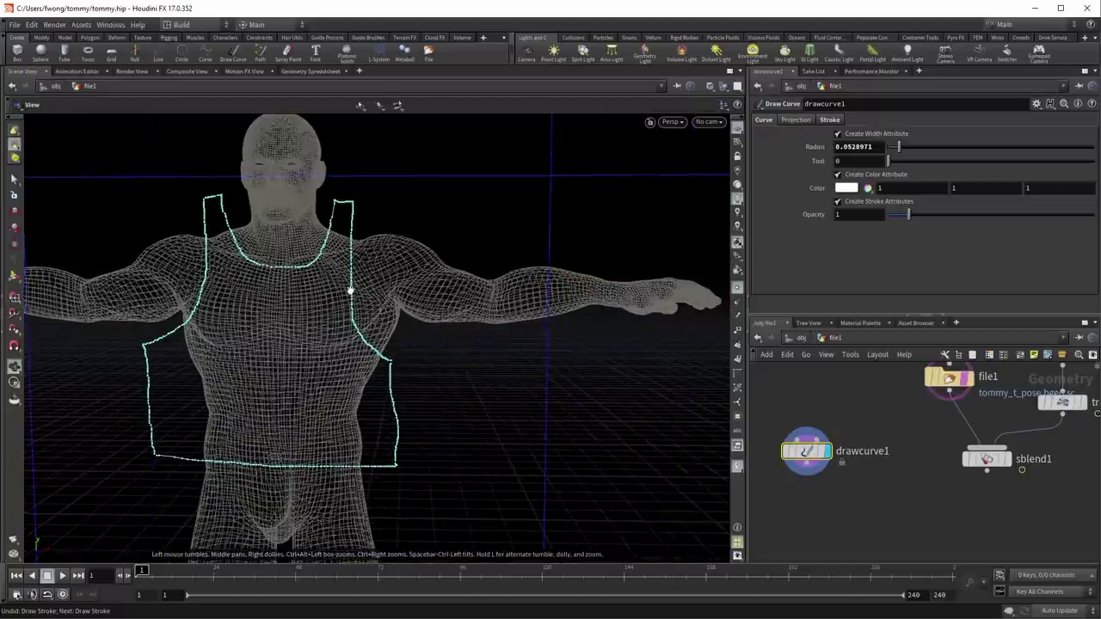
Step: Add a Resample node below drawcurve1 to resample the vest outline
key("Tab")
type("resh")
key("BackSpace")
type("amp")
key("Return")
middle_click_drag(211, 322, 344, 344)
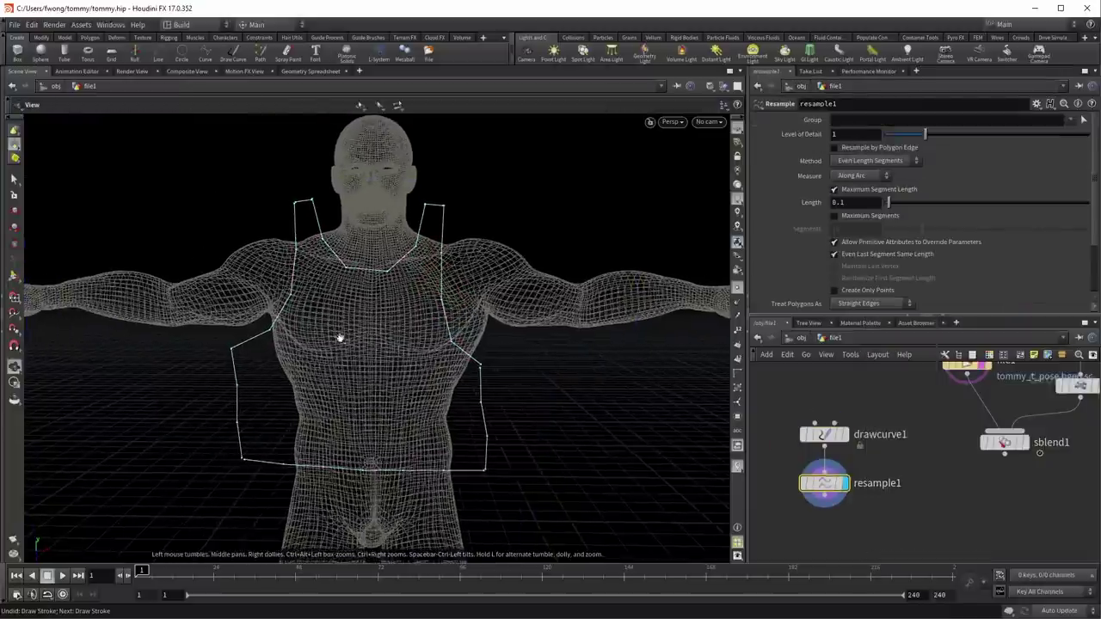
middle_click_drag(770, 510, 796, 446)
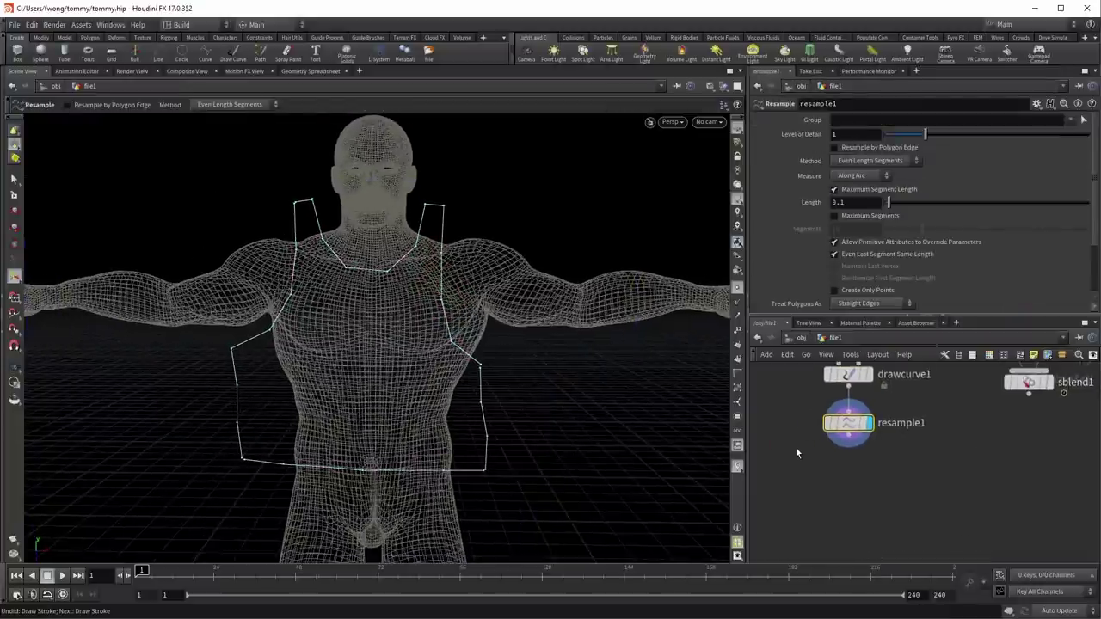
Step: Append a Fuse node and set its distance to 0.0112274
key("Tab")
type("fu")
key("Return")
left_click_drag(889, 151, 890, 153)
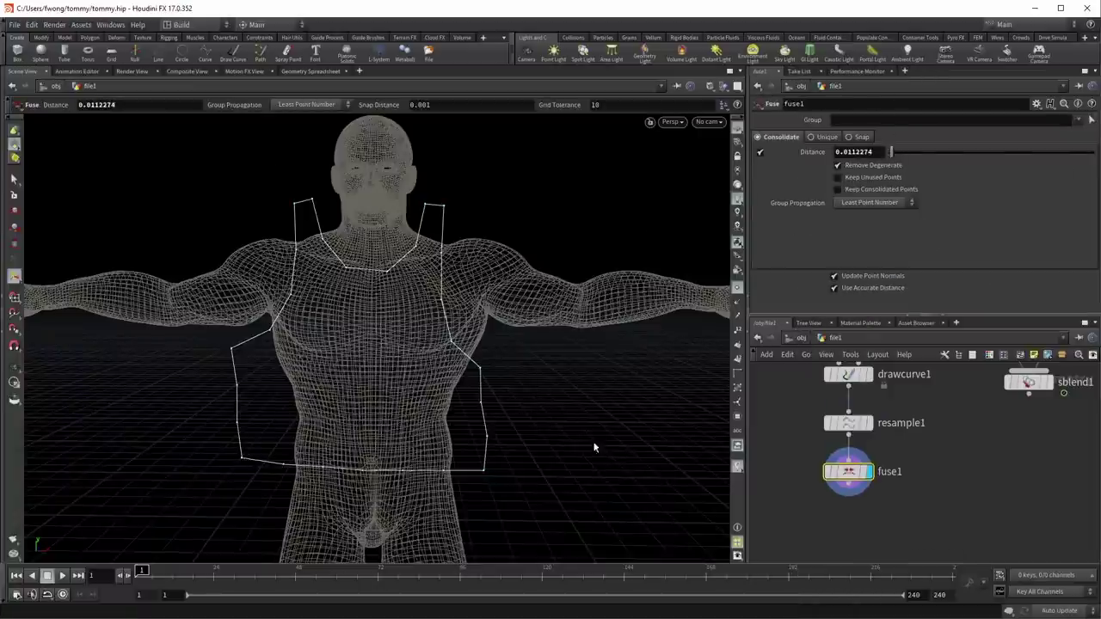
mouse_move(560, 306)
left_mouse_down()
mouse_move(405, 312)
mouse_move(560, 322)
left_mouse_up()
middle_click_drag(820, 519, 835, 486)
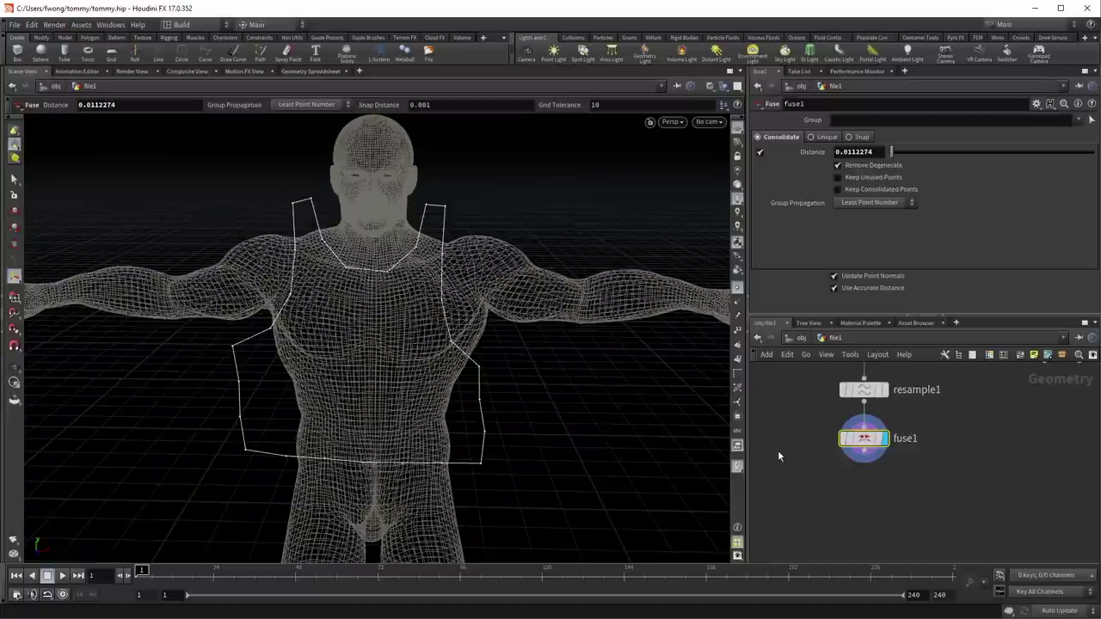
Step: Add a Planar Patch from Curves node below fuse1 and display the filled vest patch
key("Tab")
type("plan")
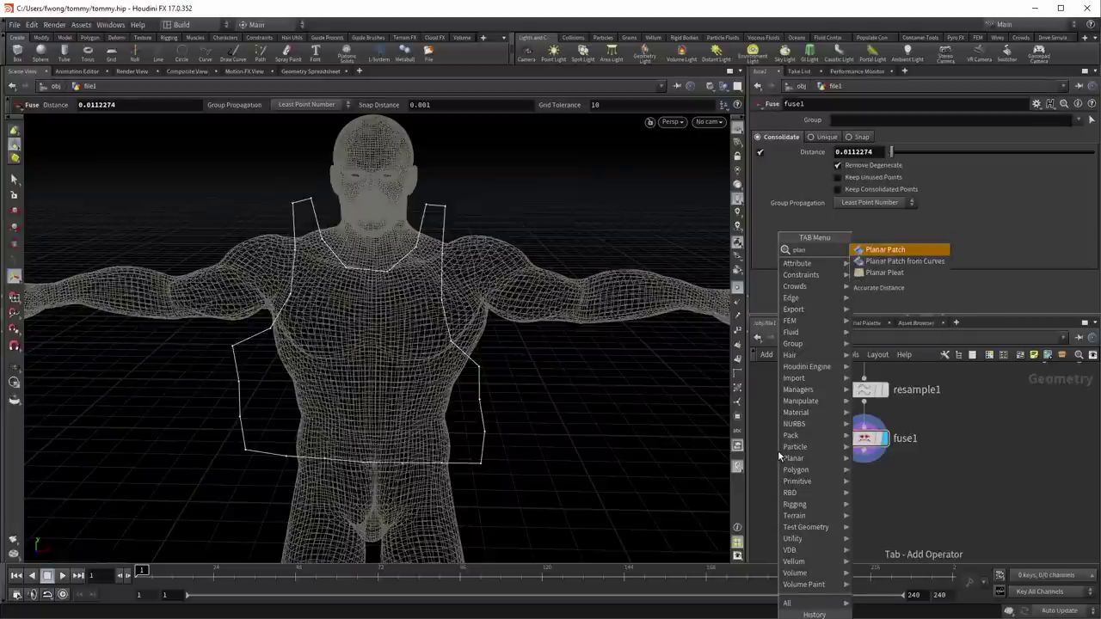
key("Down")
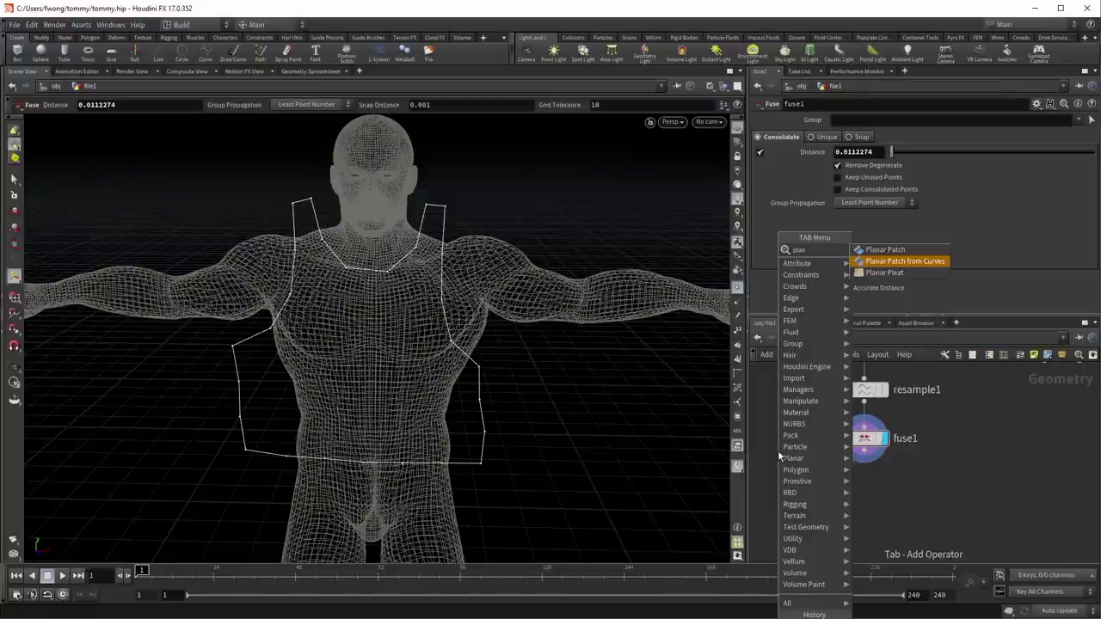
key("Return")
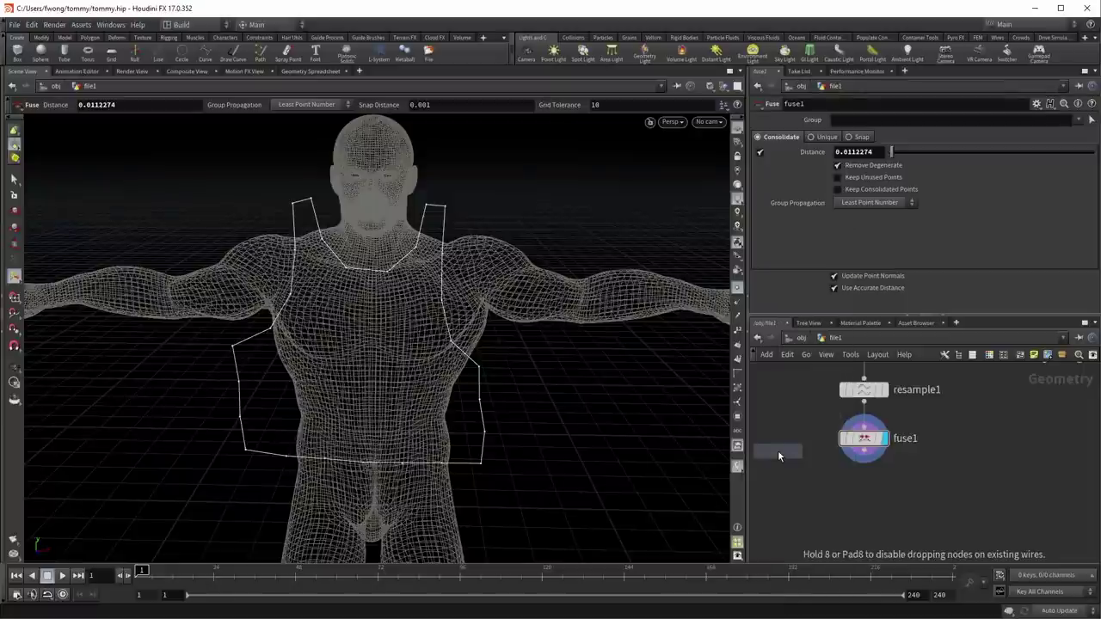
left_click(811, 496)
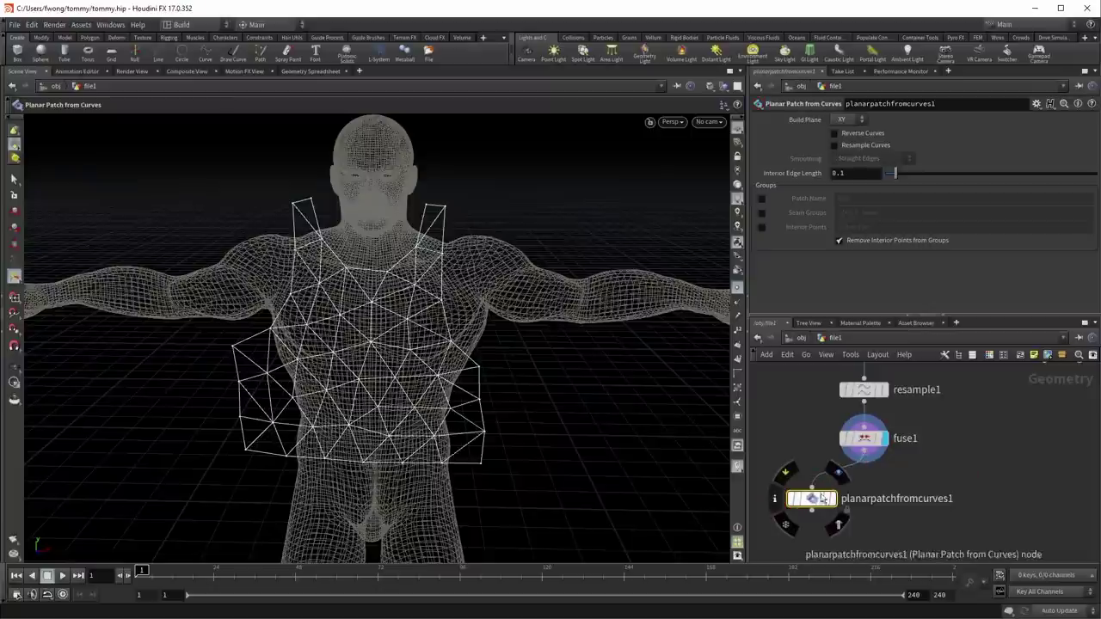
left_click(839, 472)
key("Escape")
scroll(404, 318, "up", 3)
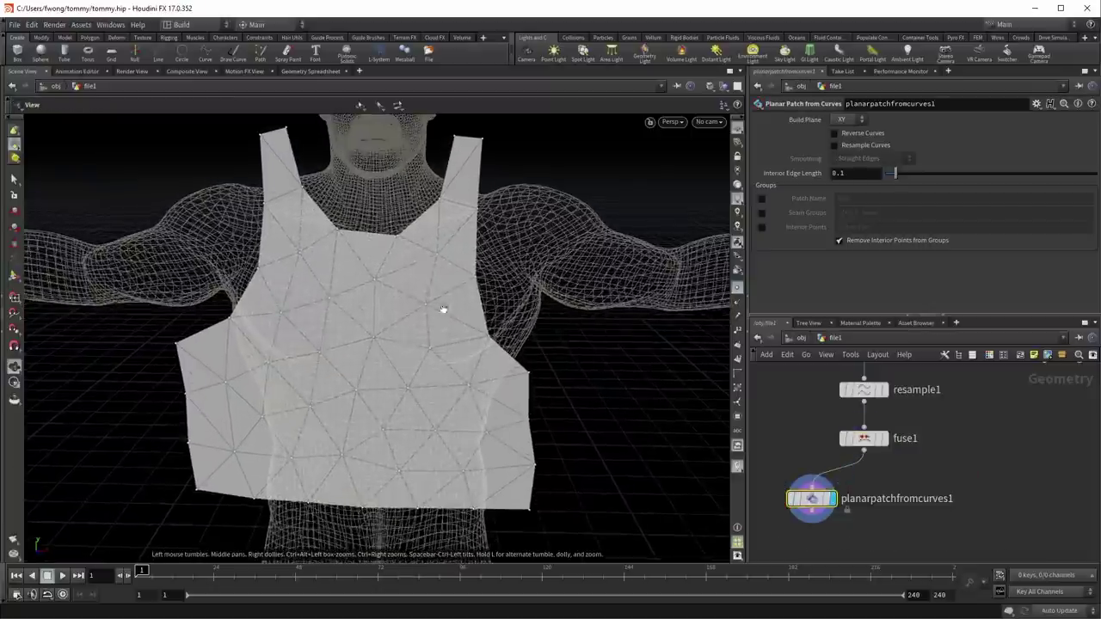
left_click_drag(410, 312, 396, 310)
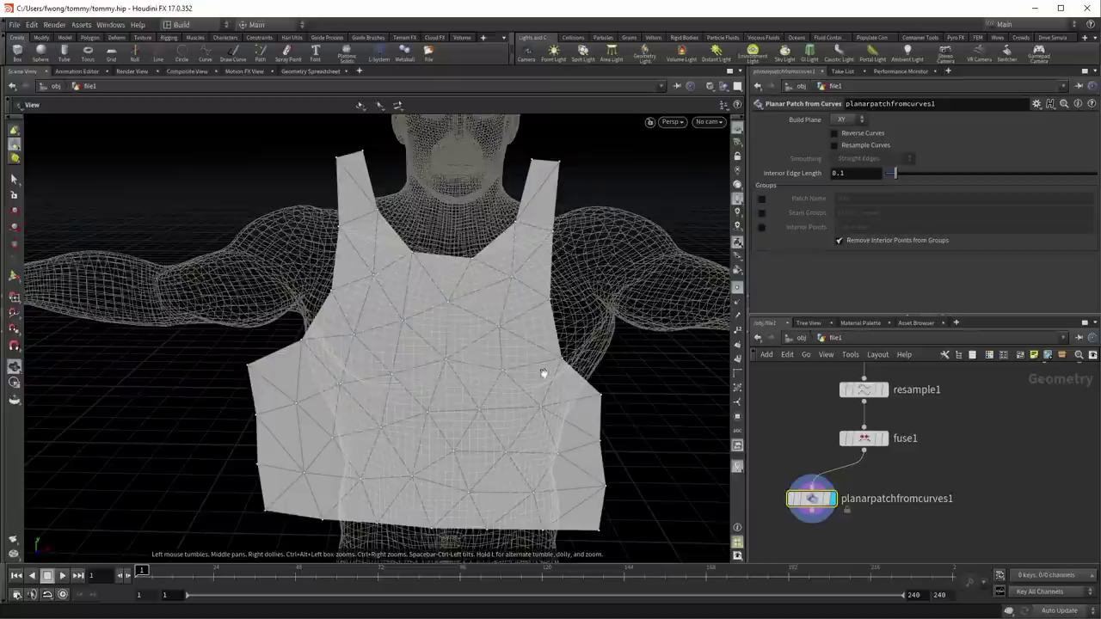
Step: Set the patch's Interior Edge Length to 0.04 and enable Resample Curves
key("Return")
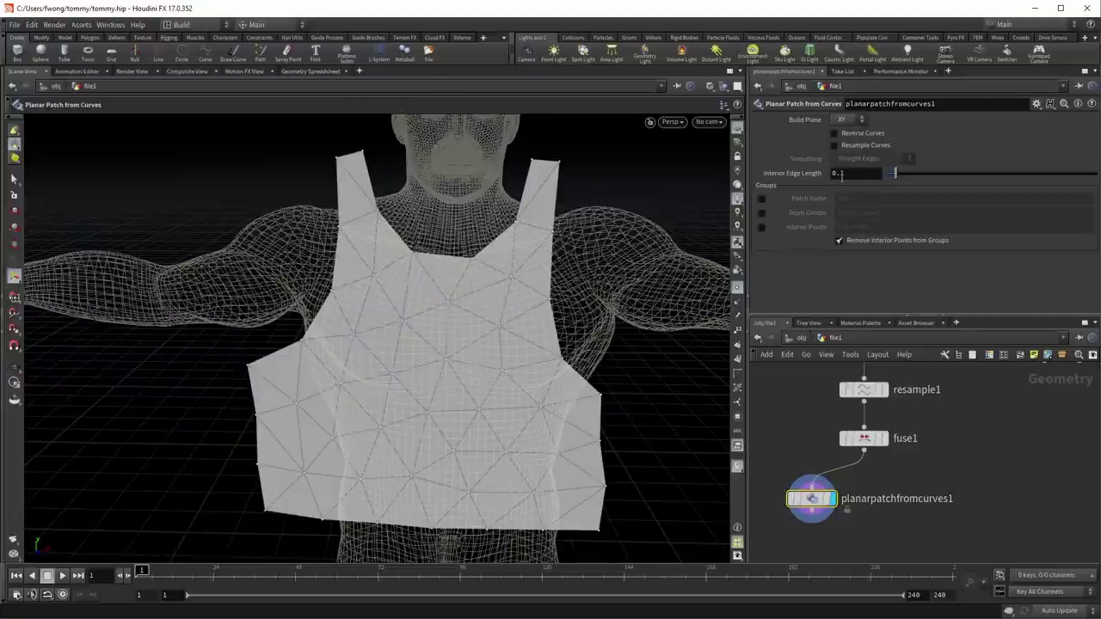
type("04")
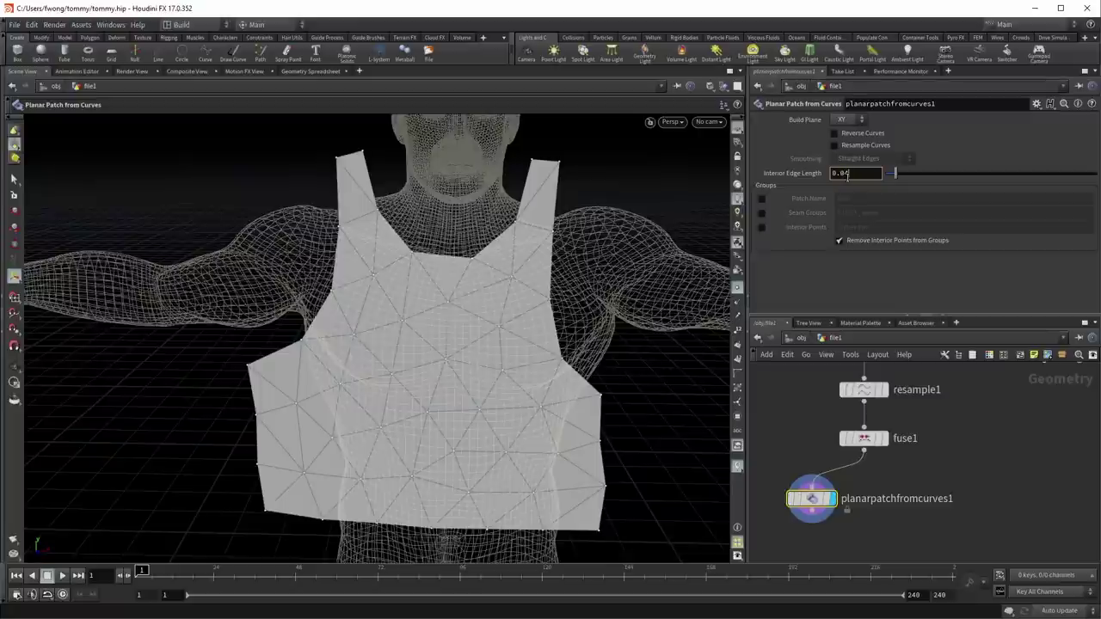
key("Return")
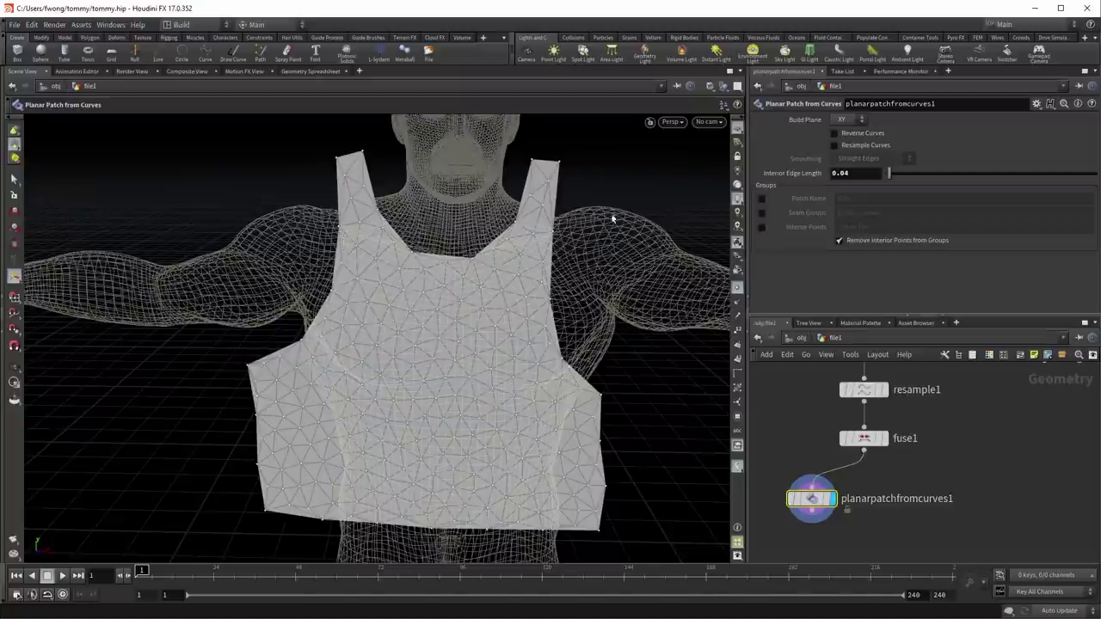
left_click(865, 146)
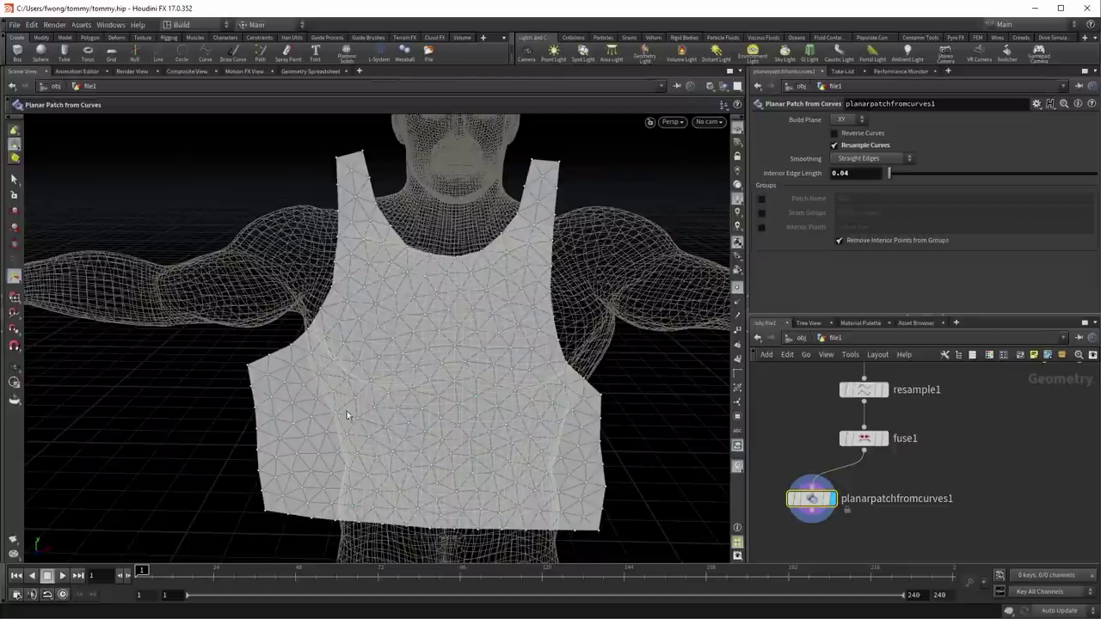
Step: Compare against fuse1, then set the patch Smoothing to Subdivision Curves
left_click(885, 438)
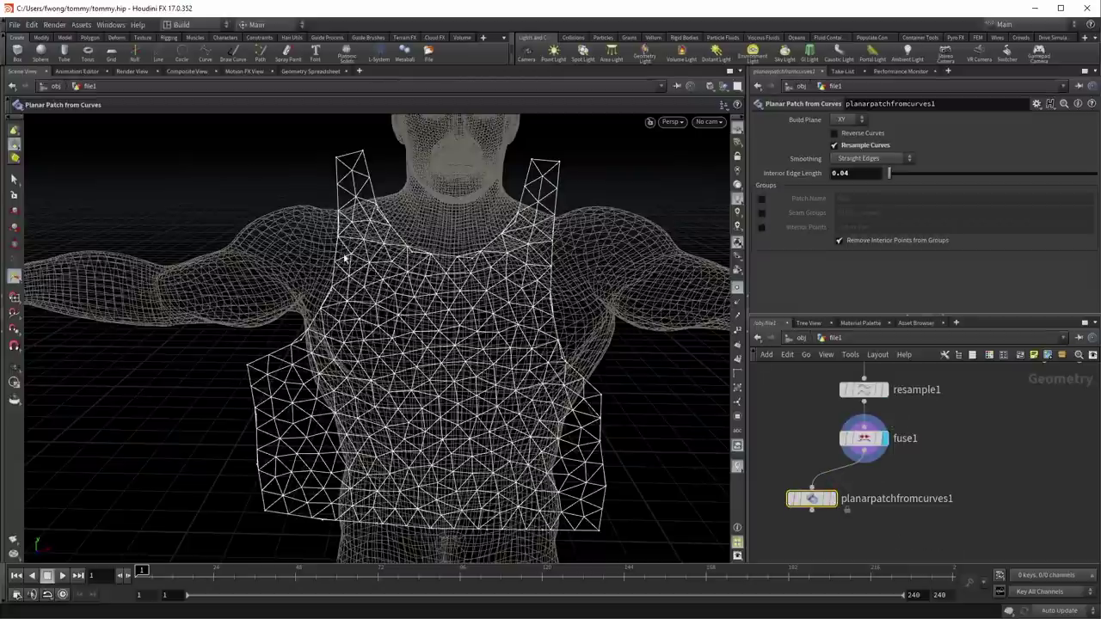
left_click(858, 454)
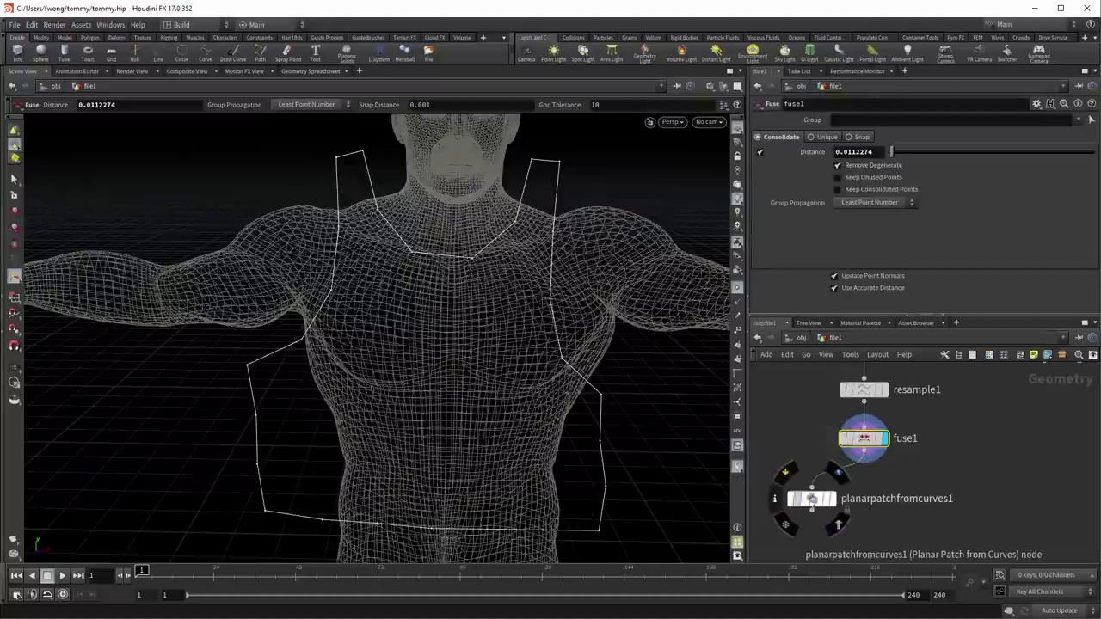
left_click(836, 475)
left_click(808, 499)
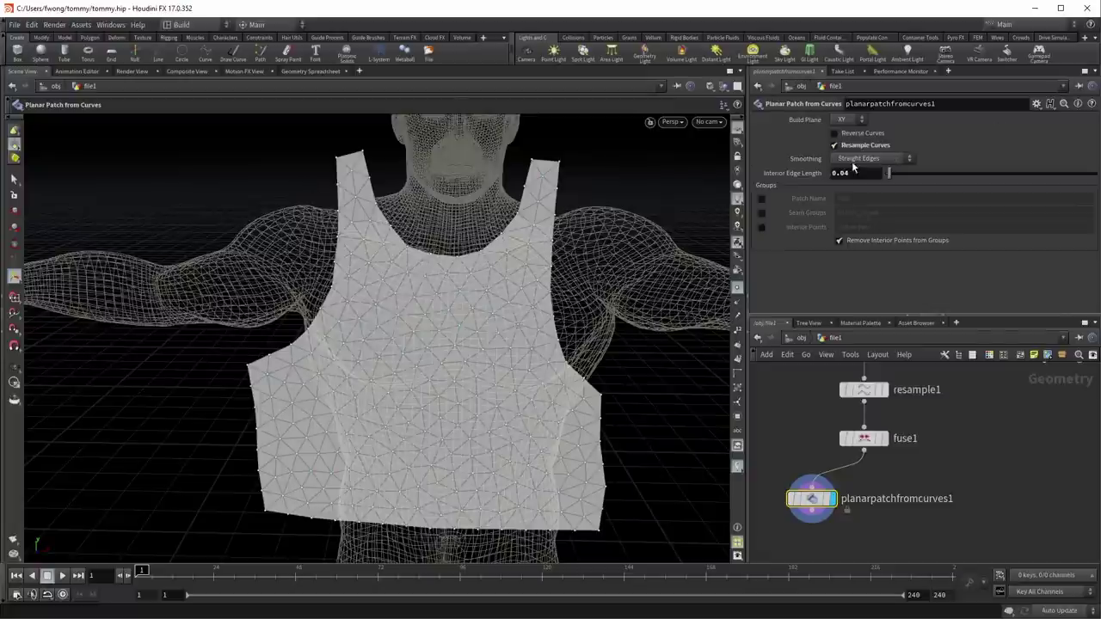
left_click(853, 167)
left_click(861, 182)
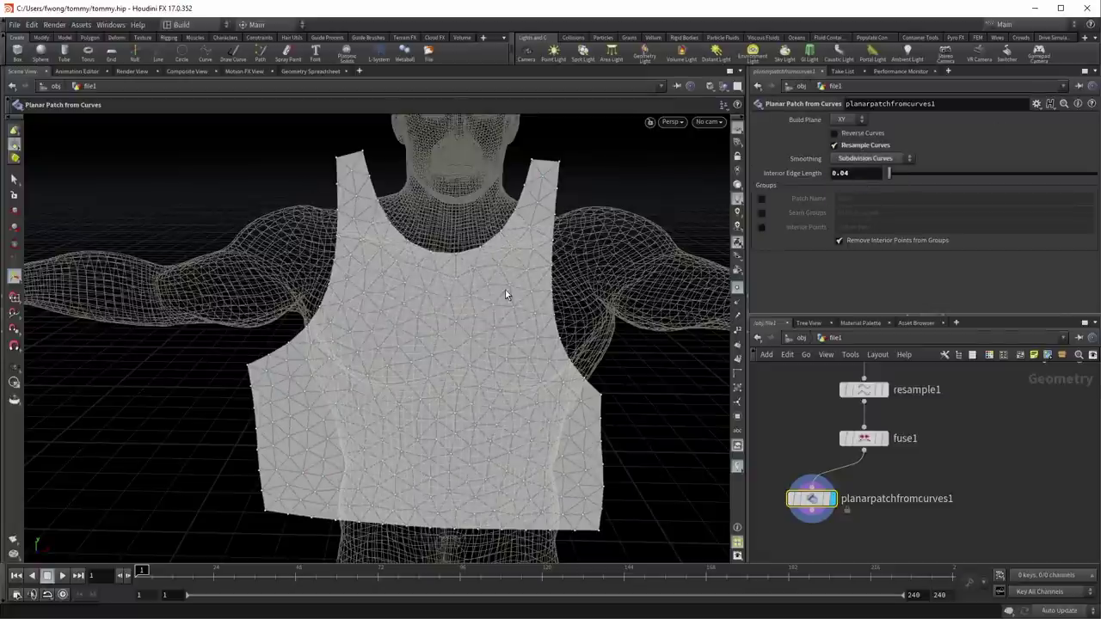
key("Escape")
left_click_drag(506, 295, 522, 329)
key("Return")
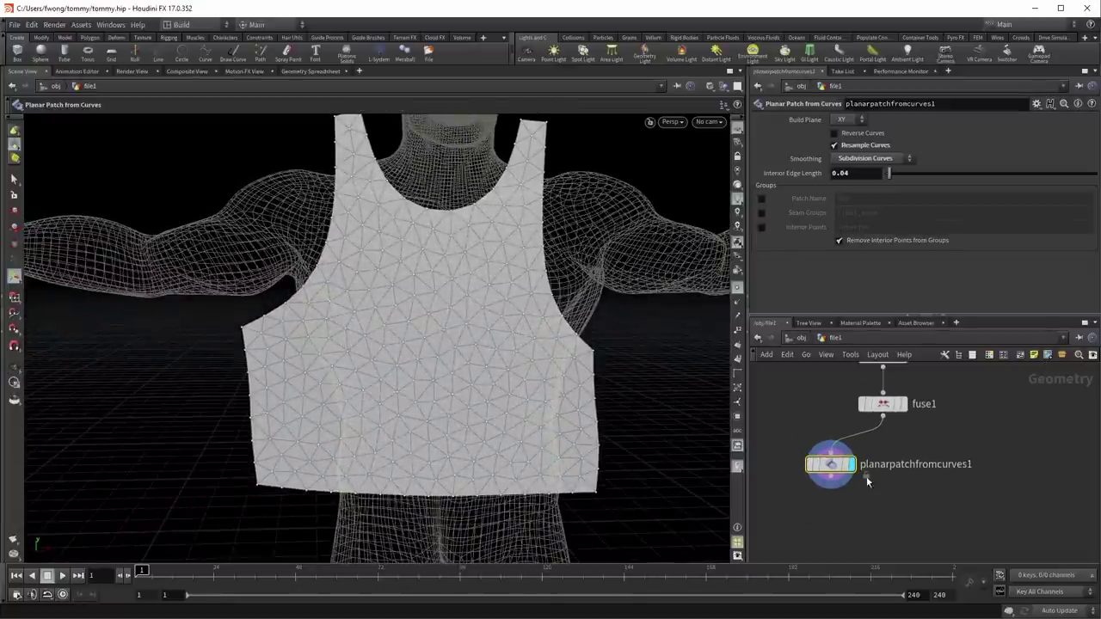
Step: Enable ${OS}_seam seam groups on the planar patch
middle_click(828, 464)
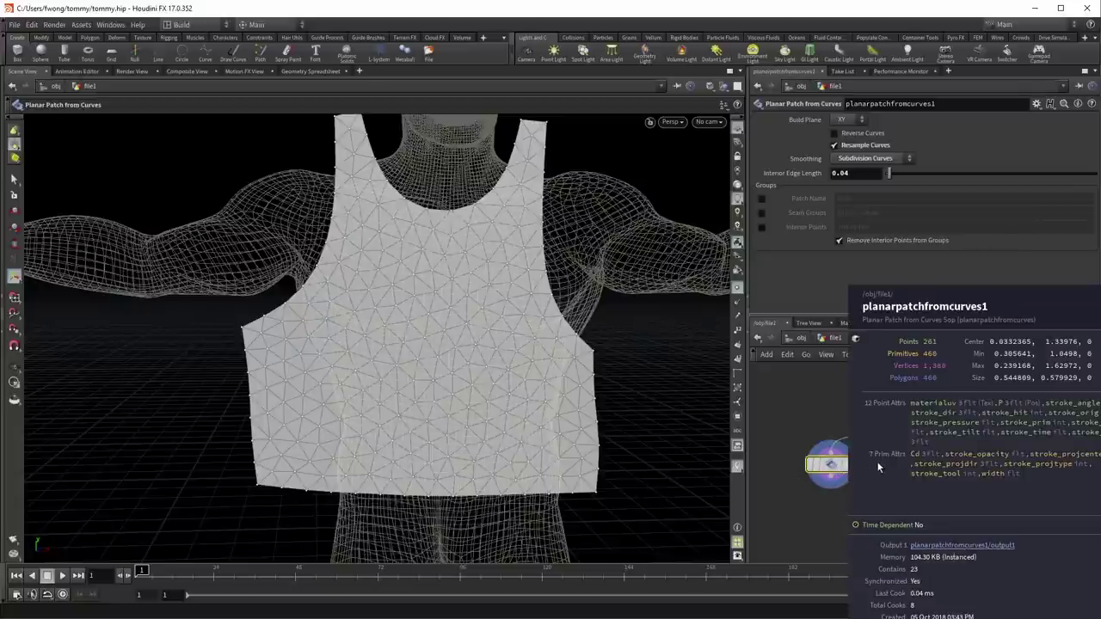
left_click(761, 215)
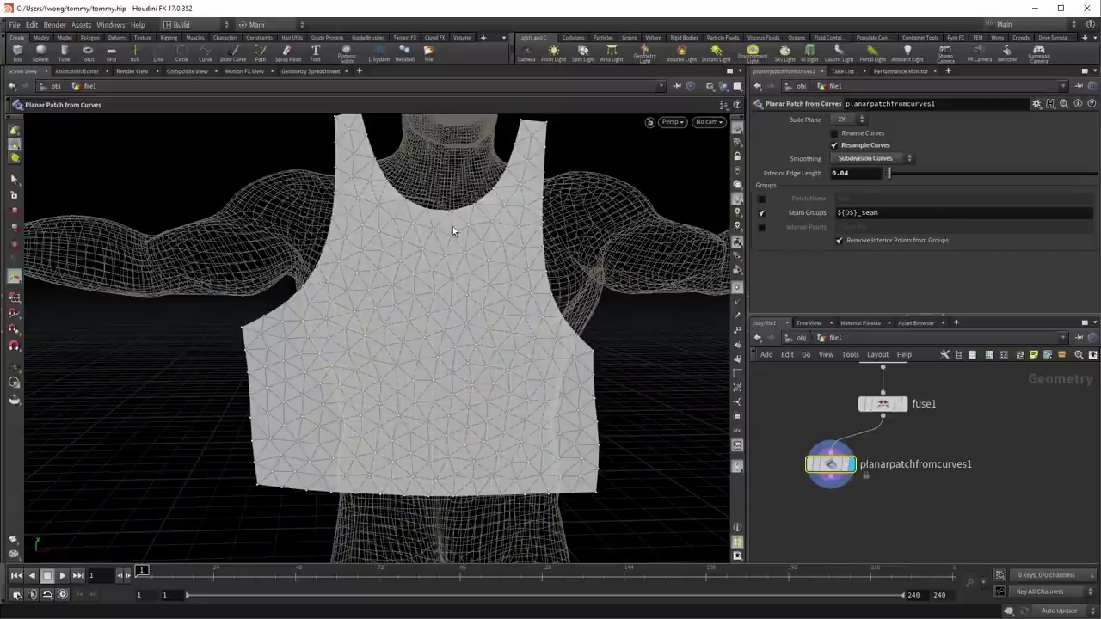
key("Escape")
left_click_drag(566, 257, 490, 336)
key("Return")
Step: Rename the planar patch node to 'front'
double_click(936, 463)
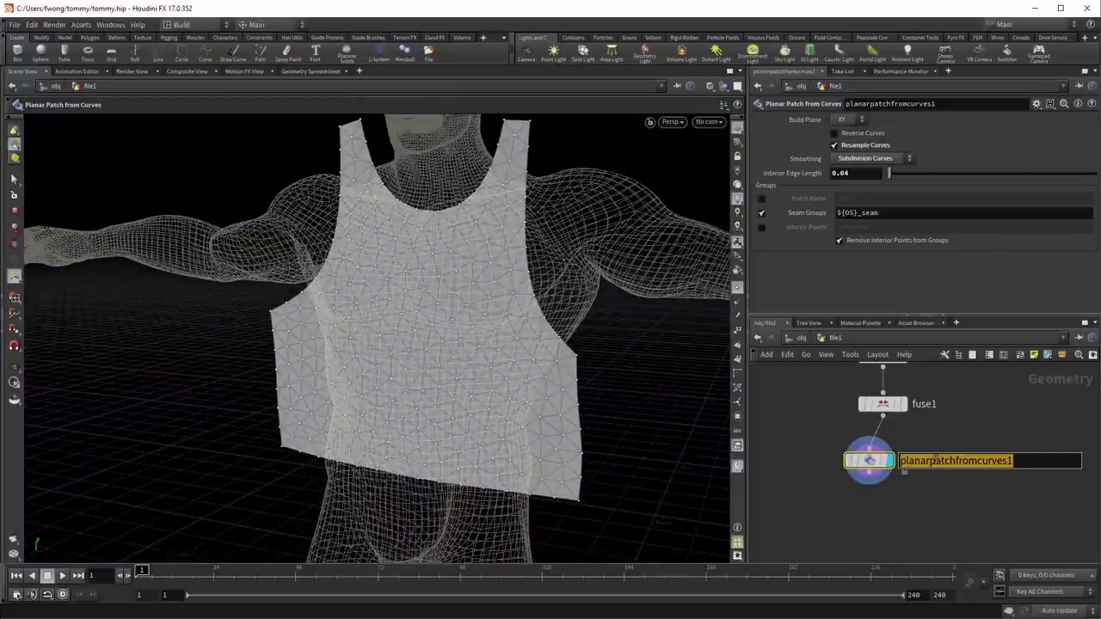
type("front")
key("Return")
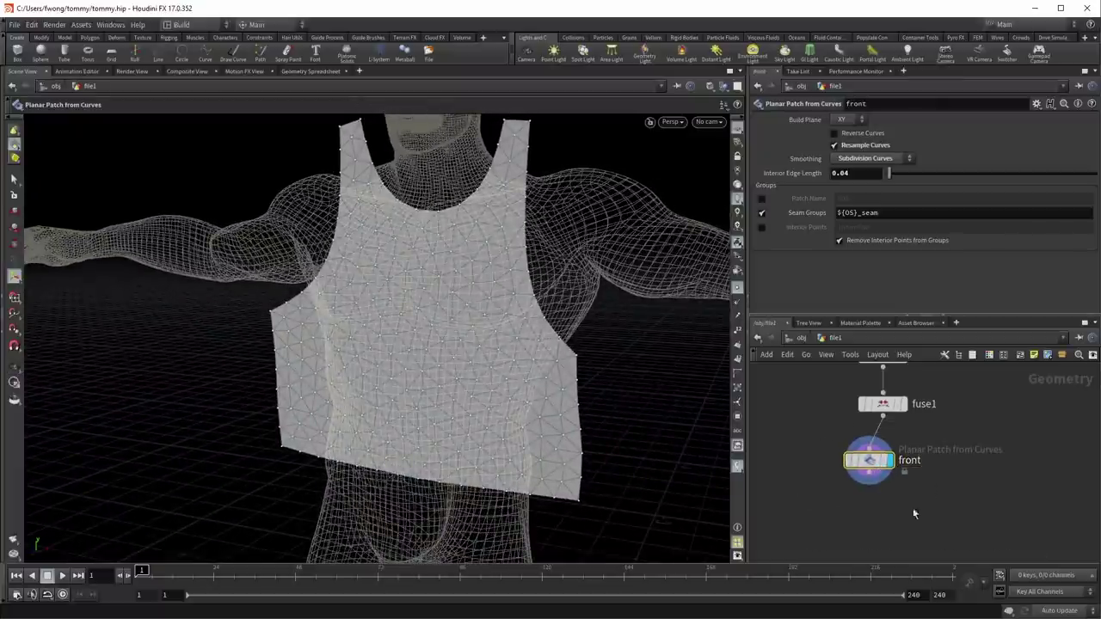
middle_click_drag(869, 473, 842, 455)
left_click(842, 454)
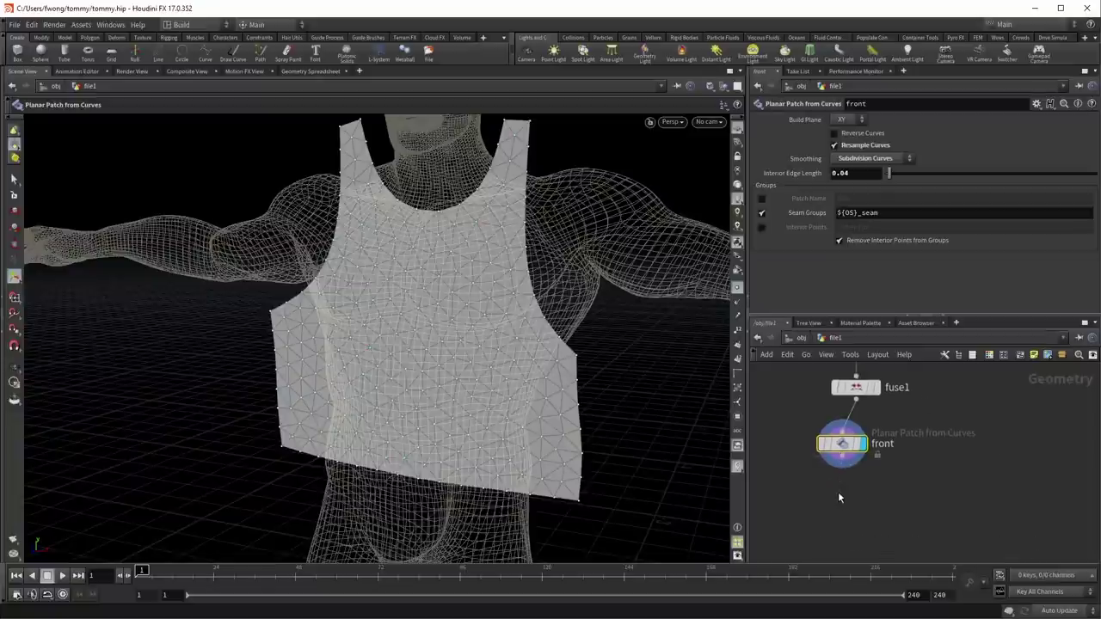
Step: Add a Transform node below front and view the panel from the side
key("Tab")
type("transform")
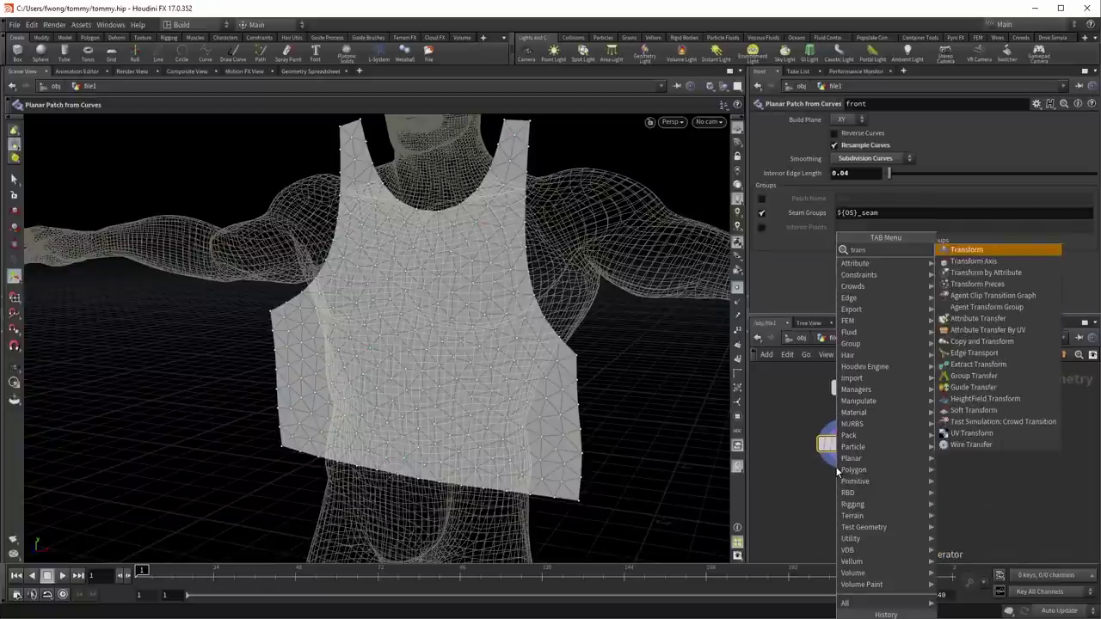
key("Return")
left_click(838, 469)
left_click_drag(747, 456, 798, 405)
left_click_drag(613, 389, 482, 352, "alt")
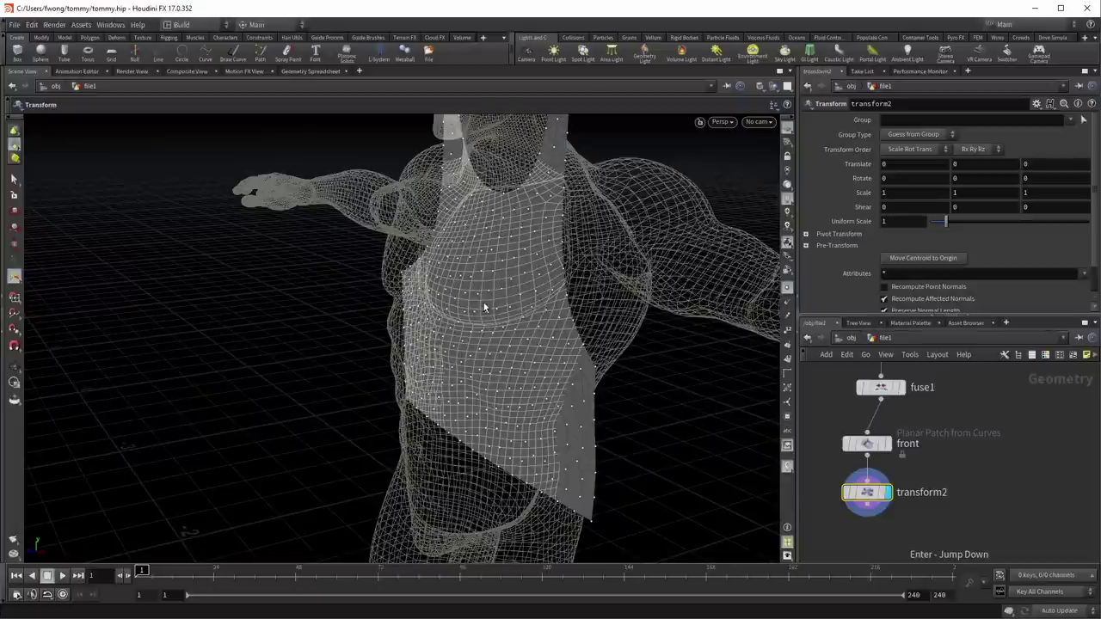
key("Return")
left_click_drag(557, 312, 580, 342, "alt")
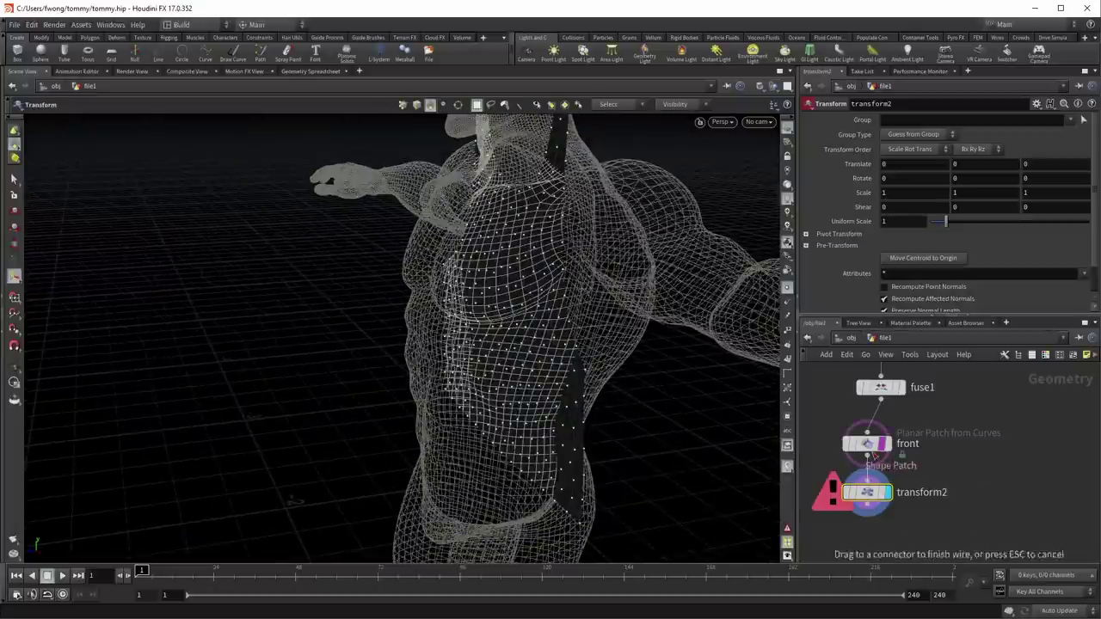
Step: Toggle transform2's bypass, display its output, then delete and restore the node
left_click(846, 491)
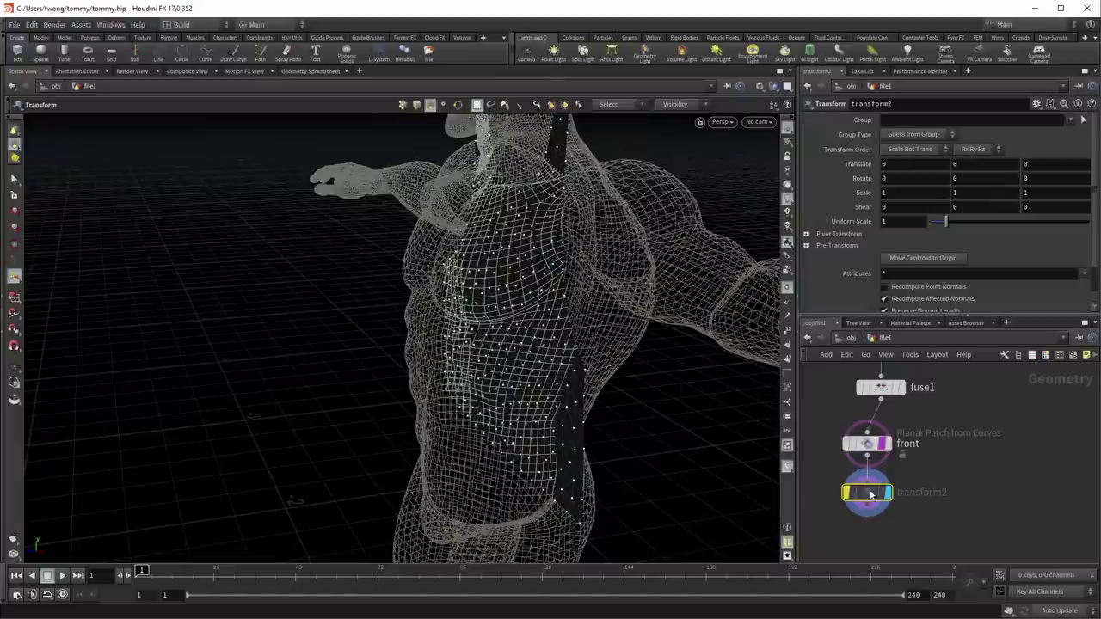
left_click(847, 491)
mouse_move(860, 506)
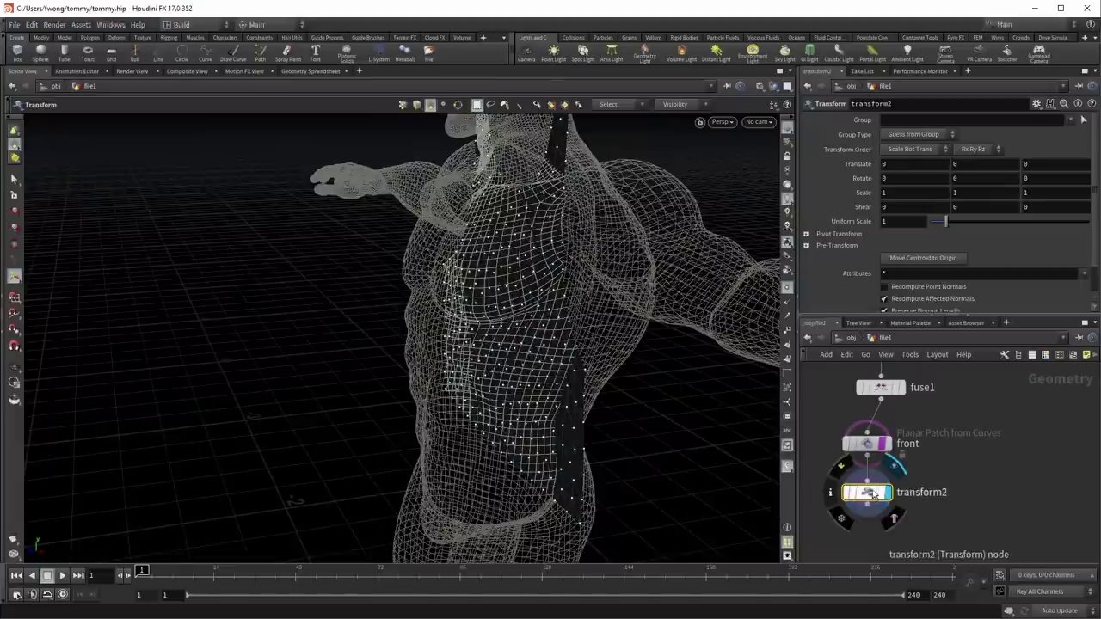
left_click(895, 518)
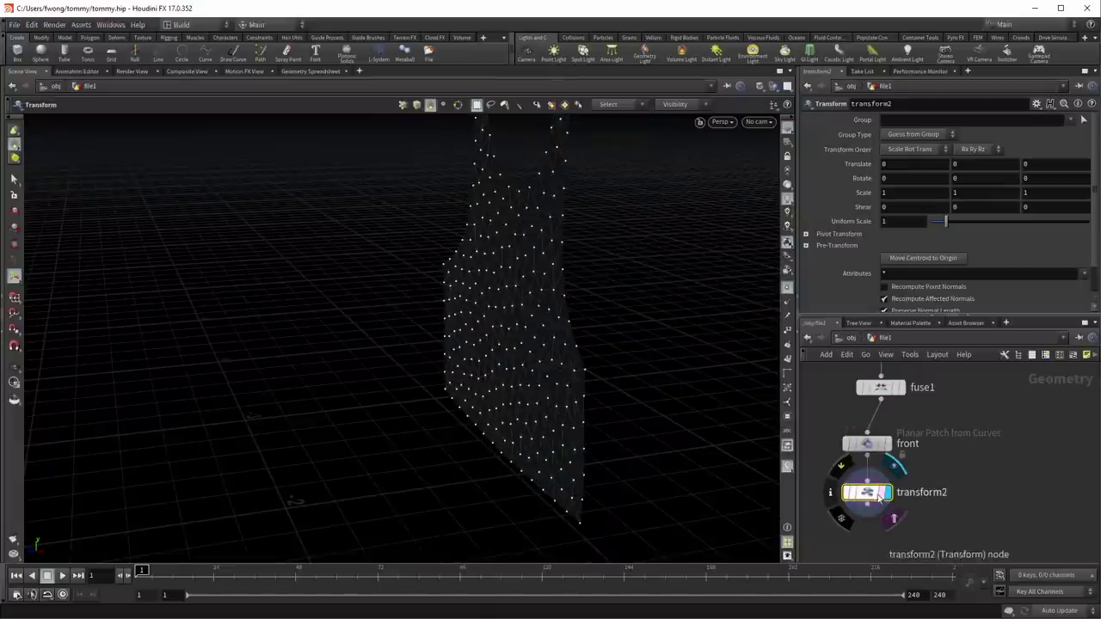
key("Escape")
left_click_drag(619, 358, 556, 387)
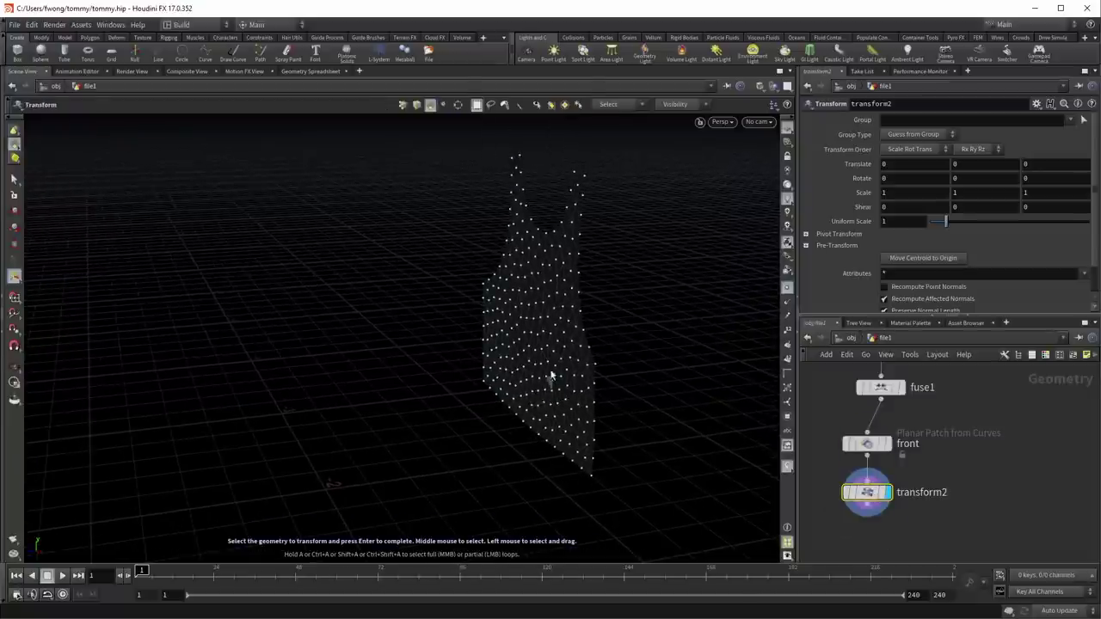
key("Delete")
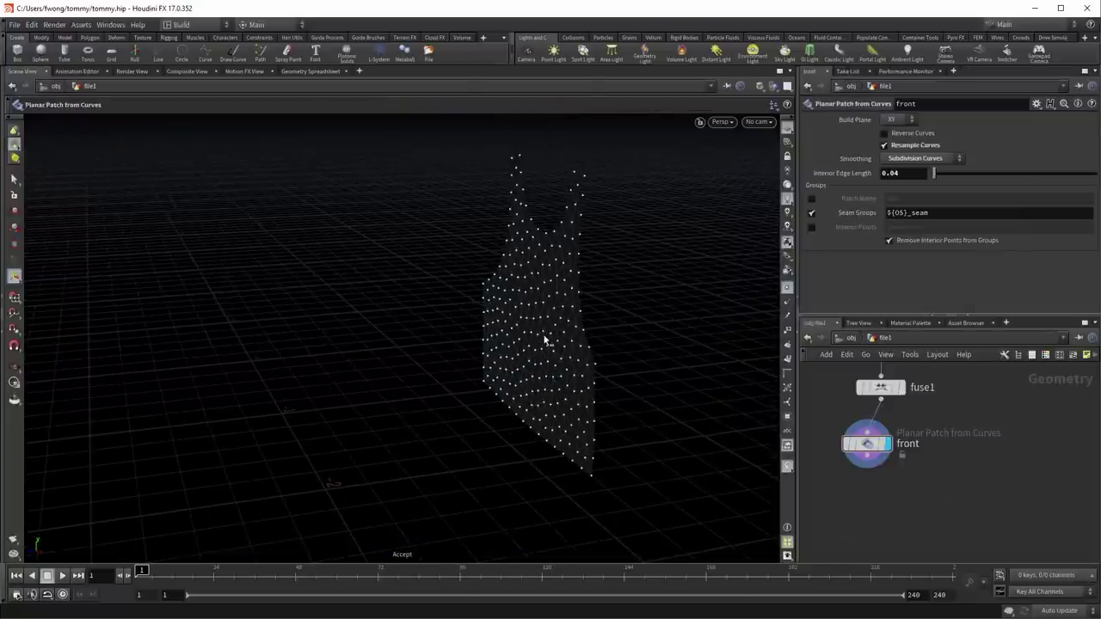
key("ctrl+z")
Step: Push the vest panel forward to Translate Z 0.206536 and show sblend1 as a body reference
key("Tab")
type("transform")
key("Return")
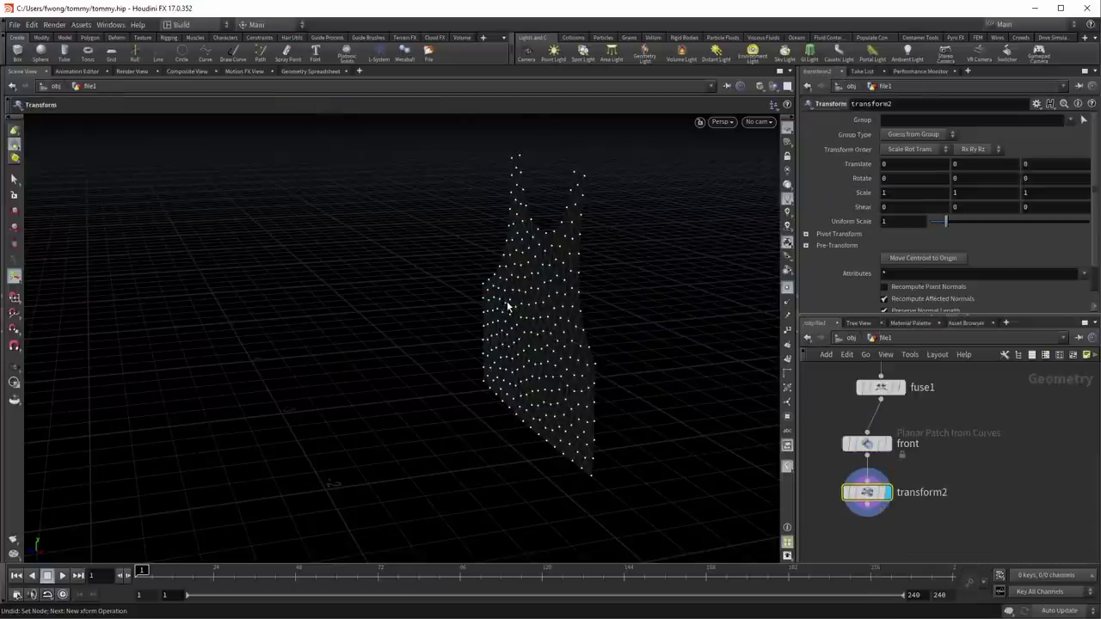
mouse_move(588, 298)
left_mouse_down()
mouse_move(344, 409)
mouse_move(482, 327)
mouse_move(538, 402)
left_mouse_up()
left_click_drag(547, 454, 505, 450)
middle_click_drag(1005, 486, 950, 560)
left_click(991, 397)
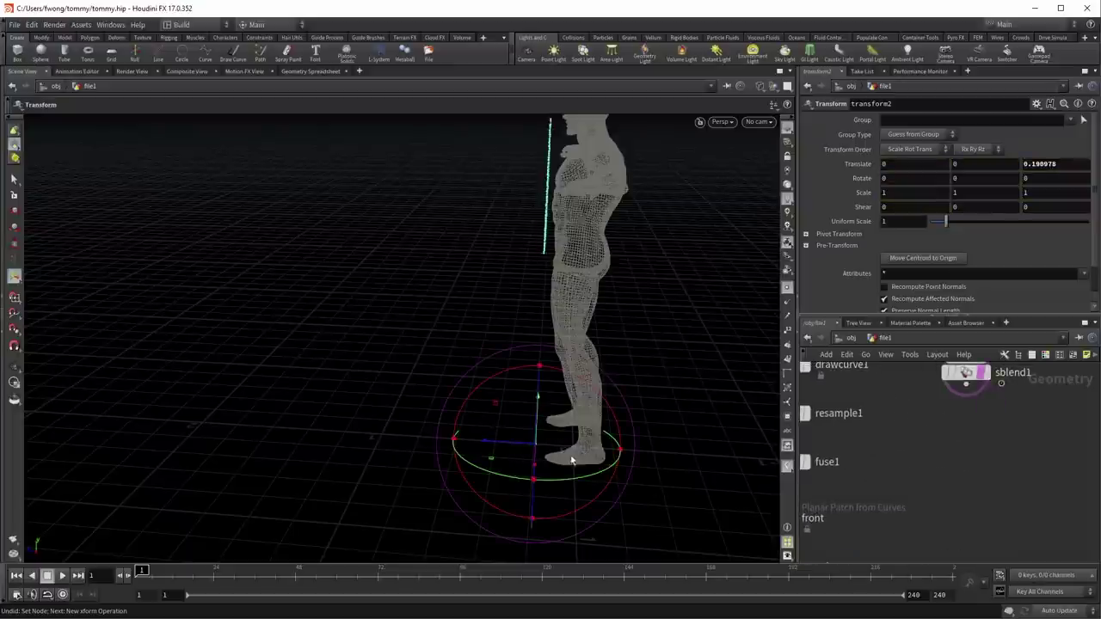
left_click_drag(508, 441, 504, 449)
Step: Duplicate transform2 as transform3 by copying and pasting it
left_click_drag(644, 266, 724, 288)
middle_click_drag(946, 404, 993, 428)
left_click_drag(827, 478, 1005, 481)
key("ctrl+c")
key("ctrl+v")
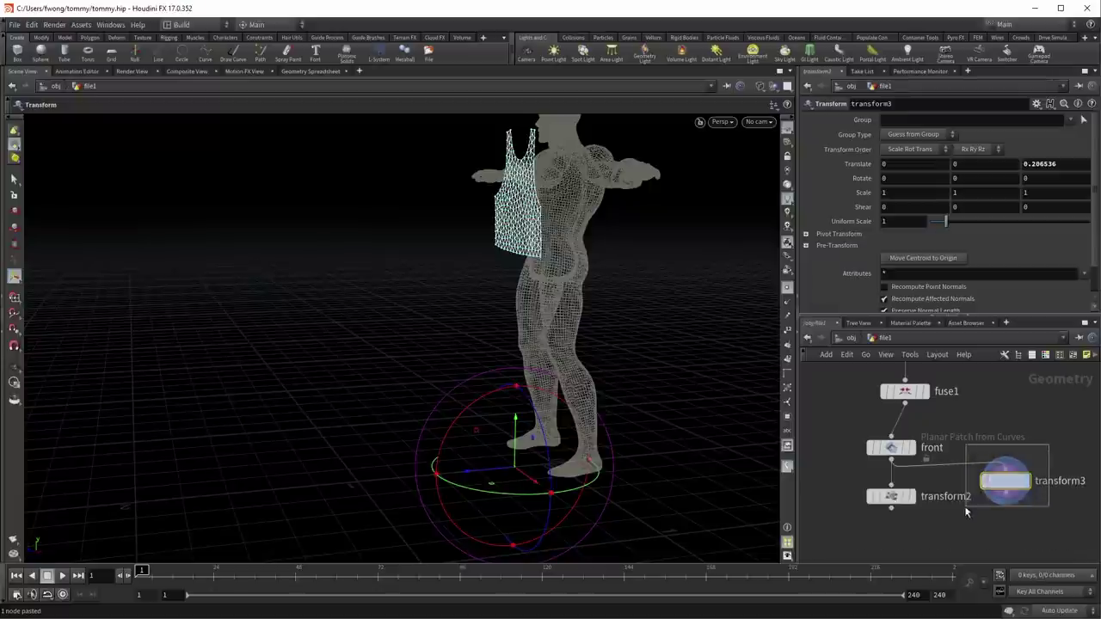
Step: Move the copied panel behind the body to Translate Z -0.201966
left_click_drag(486, 473, 553, 475)
key("Escape")
left_click_drag(680, 295, 611, 457)
key("Return")
key("Escape")
left_click_drag(640, 280, 633, 307)
key("Return")
Step: Add merge1 below transform2 and wire transform3 into it
middle_click_drag(858, 502, 869, 476)
key("Tab")
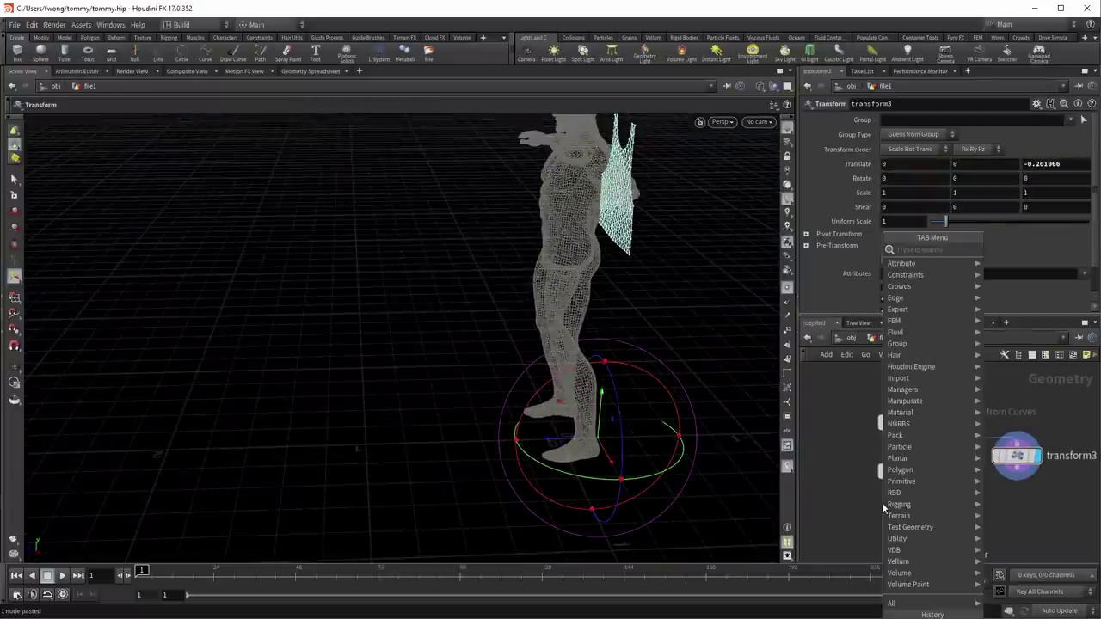
type("merge")
key("Return")
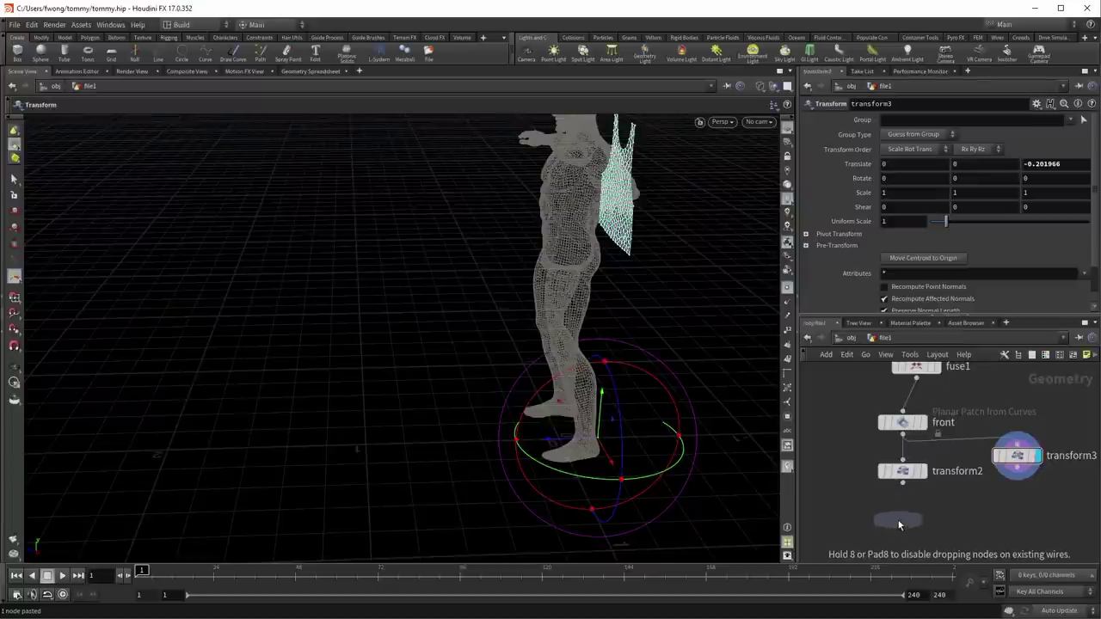
left_click(897, 519)
left_click_drag(963, 506, 899, 516)
key("Escape")
left_click_drag(605, 341, 602, 426)
Step: Add a Vellum Configure Cloth node, vellumcloth1, under merge1
key("Return")
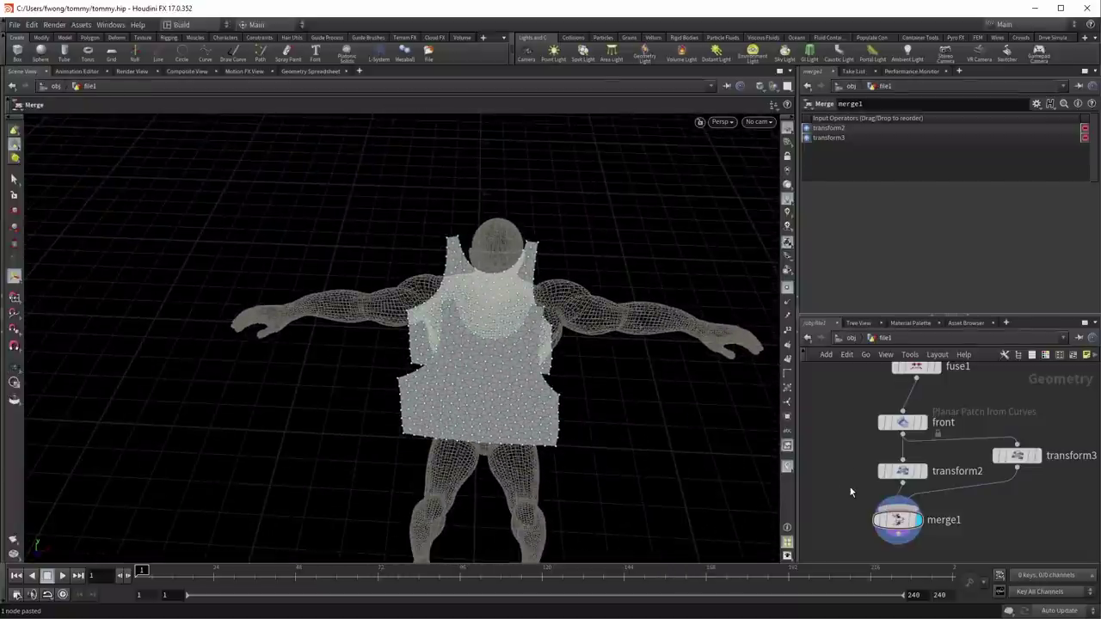
key("Tab")
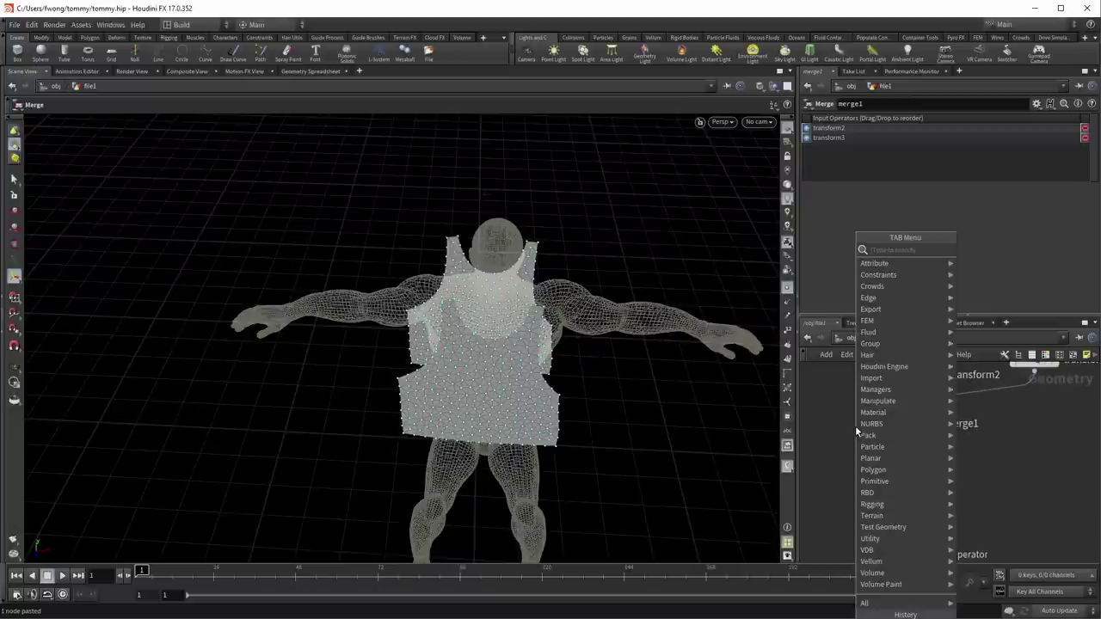
type("vellconfc")
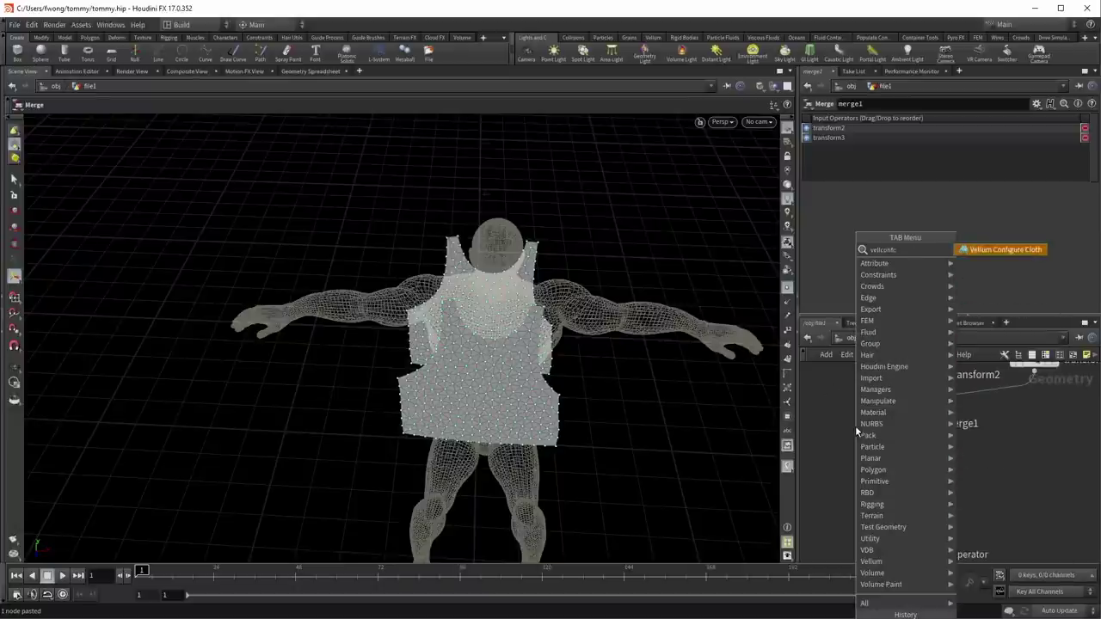
key("Return")
left_click(871, 450)
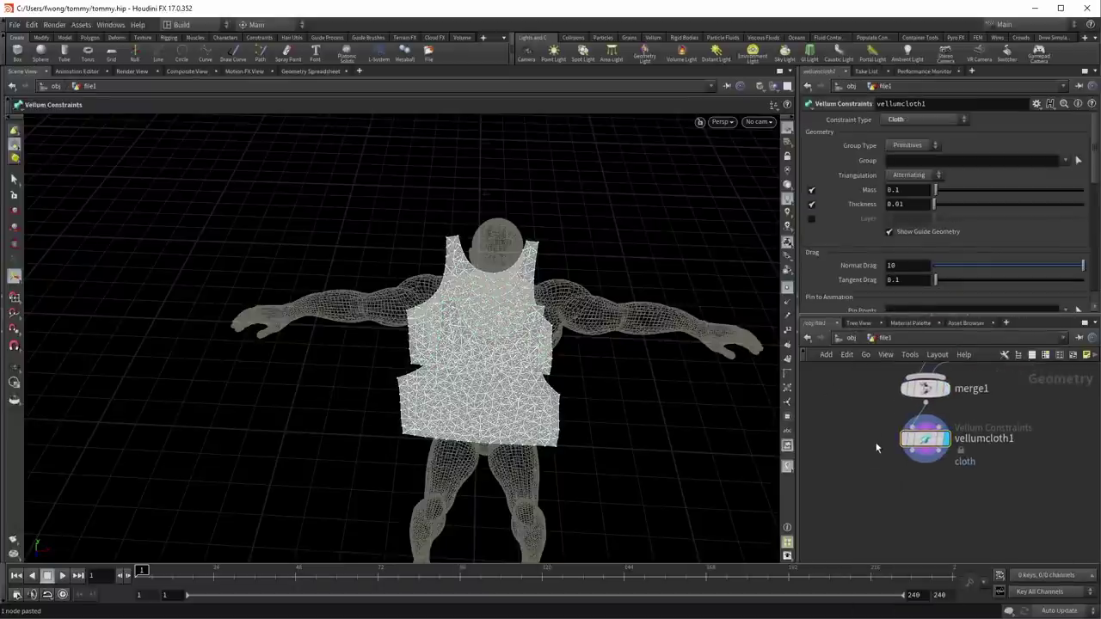
Step: Create a Vellum Solver node from the node search
key("Tab")
type("vel")
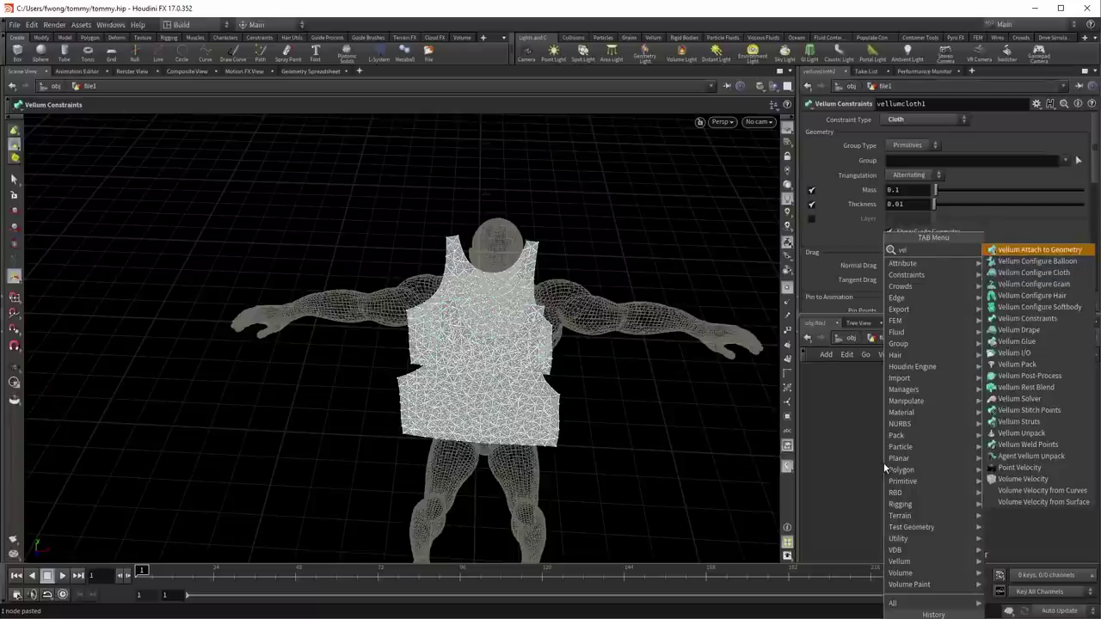
type("lso")
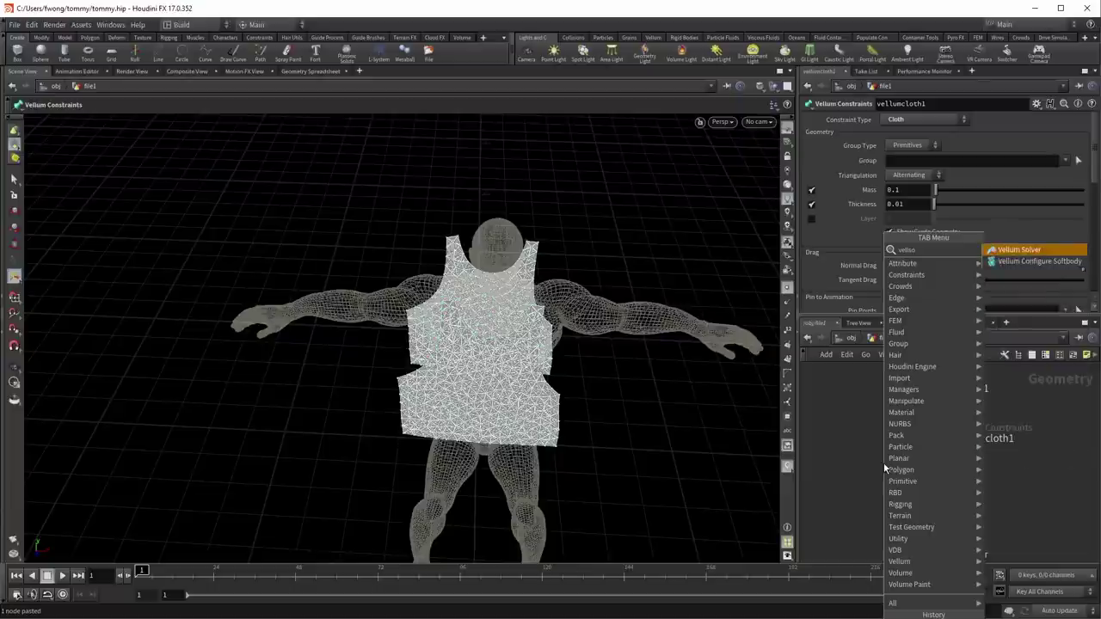
key("Return")
left_click(925, 445)
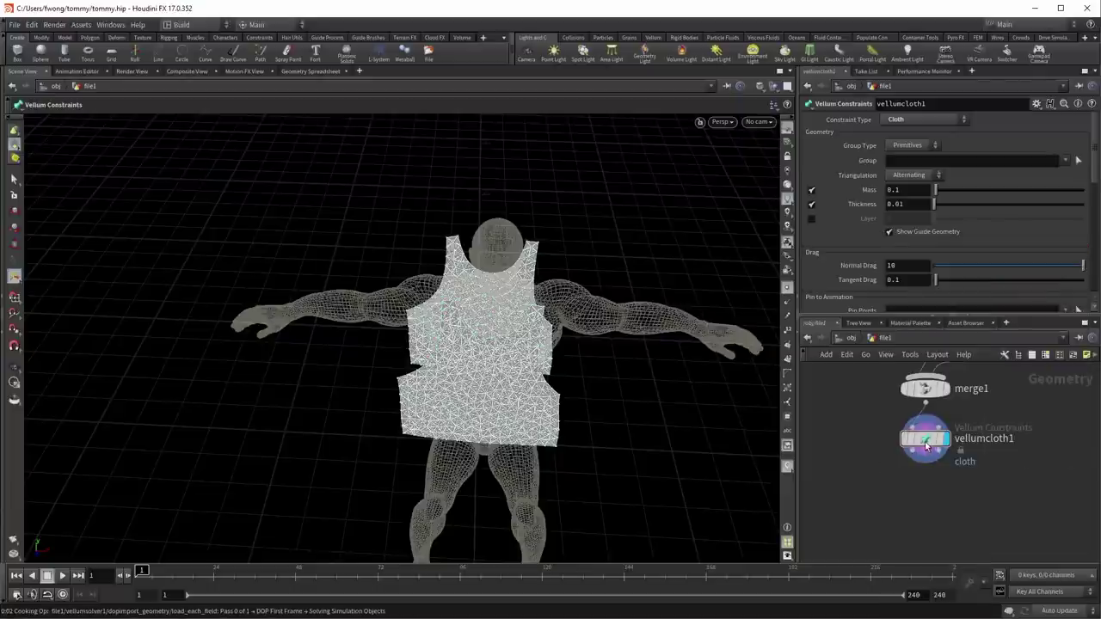
Step: Rearrange the network and place vellumsolver1 below vellumcloth1
left_click_drag(927, 447, 978, 460)
middle_click_drag(978, 460, 812, 547)
scroll(812, 547, "down", 3)
middle_click_drag(964, 384, 952, 421)
scroll(895, 516, "up", 2)
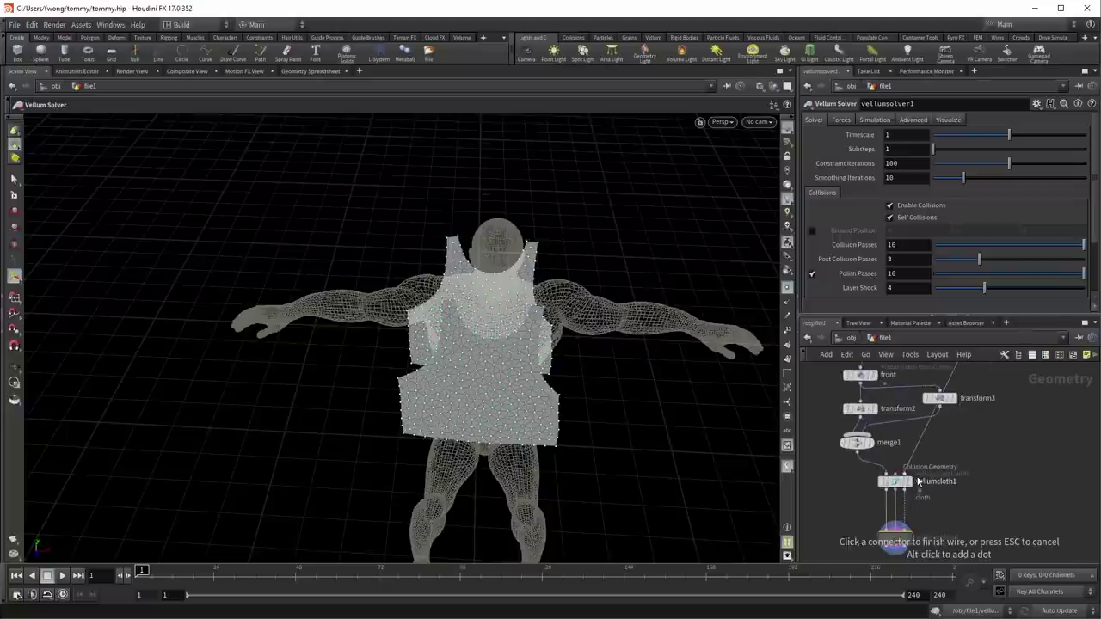
left_click(895, 535)
key("space")
left_click_drag(560, 381, 528, 341)
key("Return")
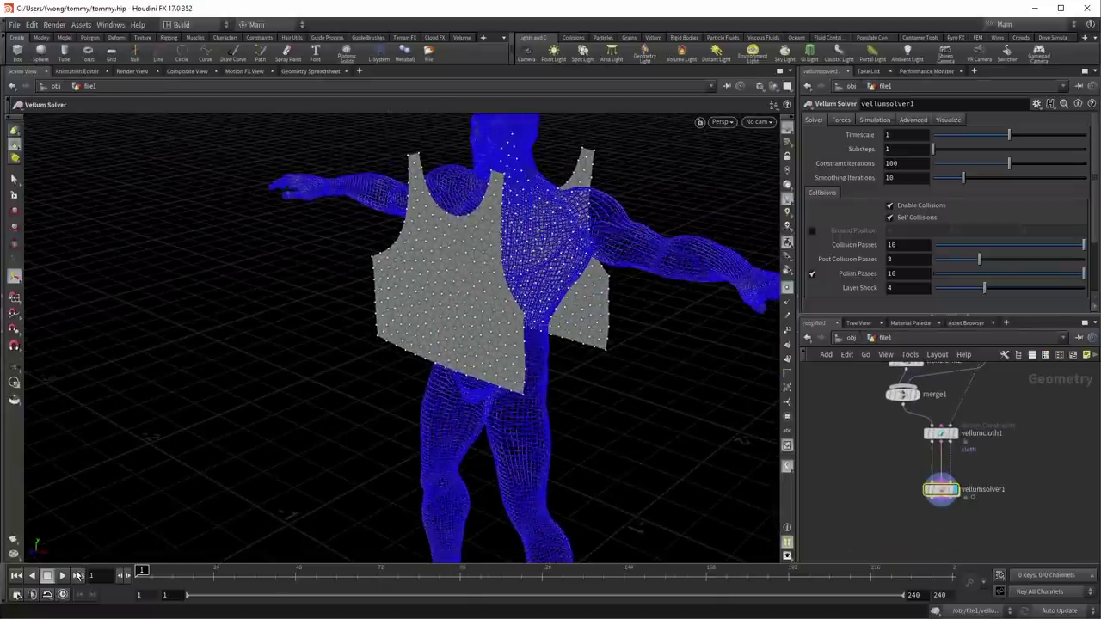
Step: Play the vest simulation and orbit to inspect the panels on the character
left_click(63, 576)
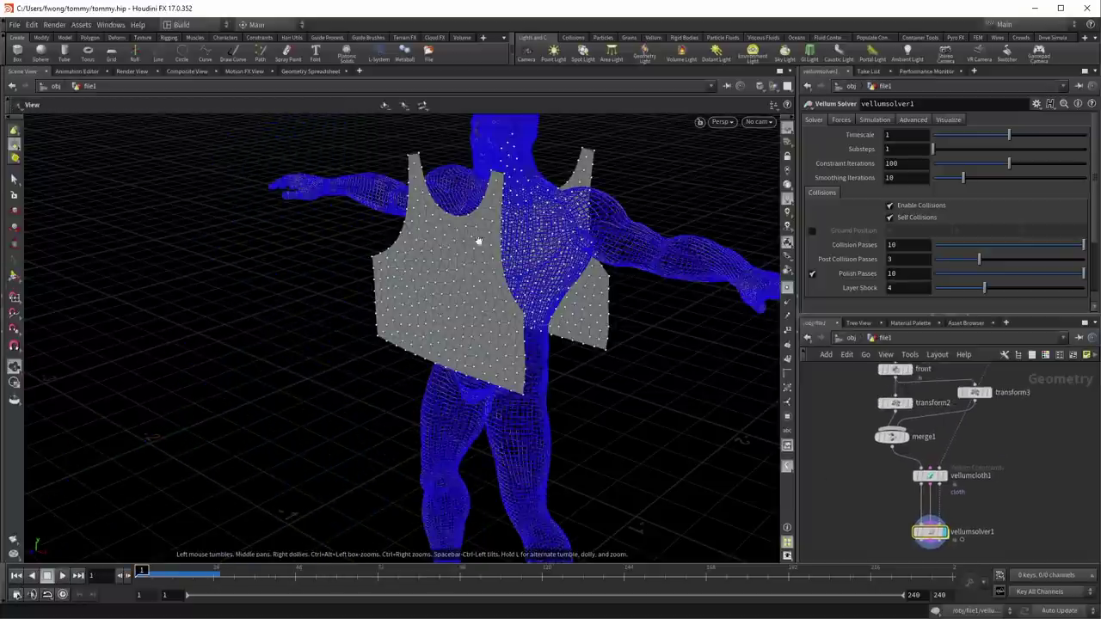
scroll(509, 297, "up", 5)
left_click_drag(509, 297, 469, 195)
left_click_drag(545, 317, 489, 393)
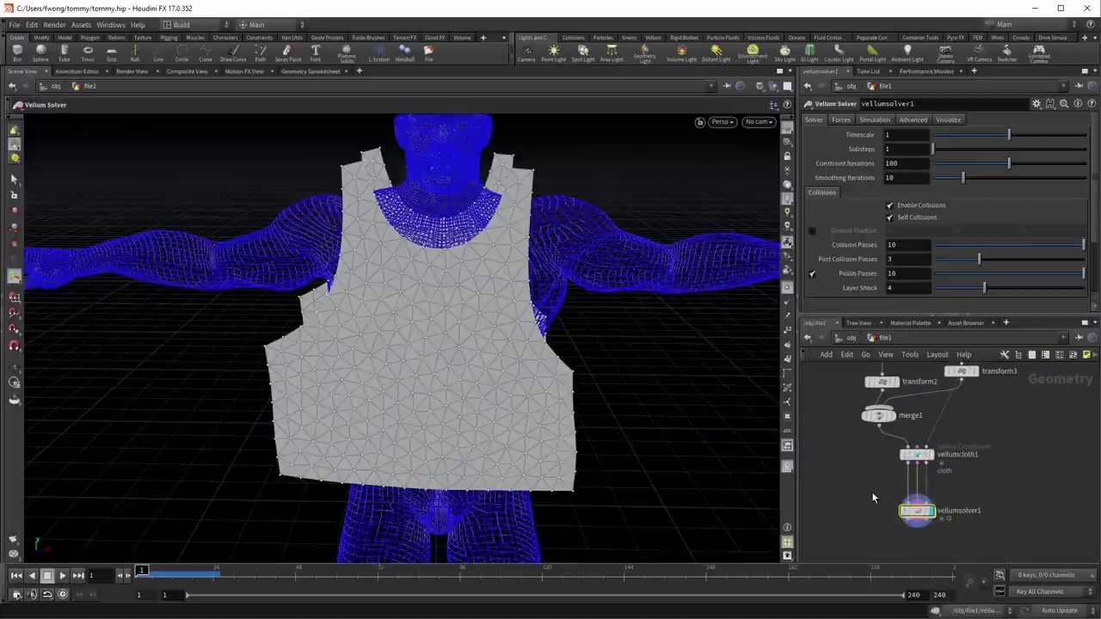
Step: Delete vellumsolver1 and add a Vellum Drape node below vellumcloth1
key("Up")
key("Tab")
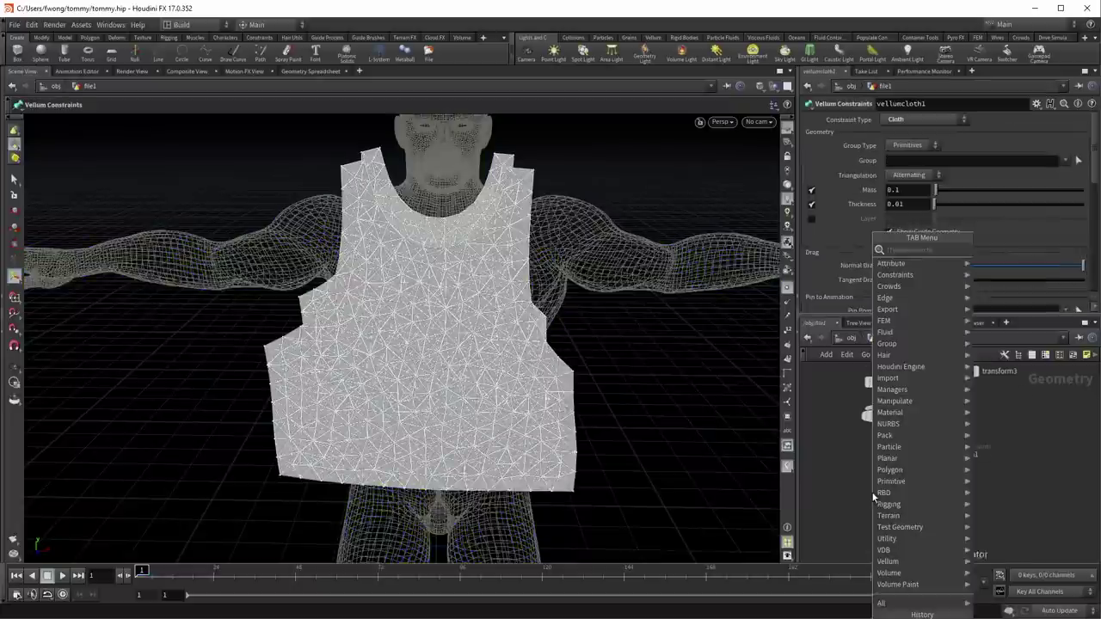
type("vell dr")
key("Return")
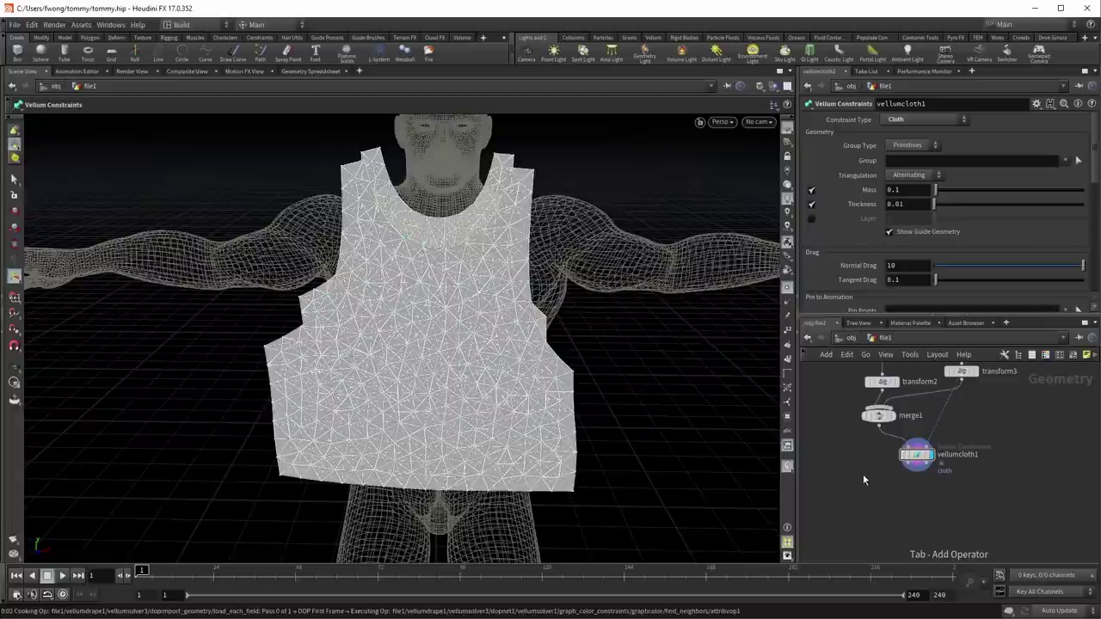
left_click(870, 473)
left_click_drag(614, 319, 516, 318)
Step: Play the drape simulation, stop at frame 1, and orbit to inspect the draped vest
left_click(60, 575)
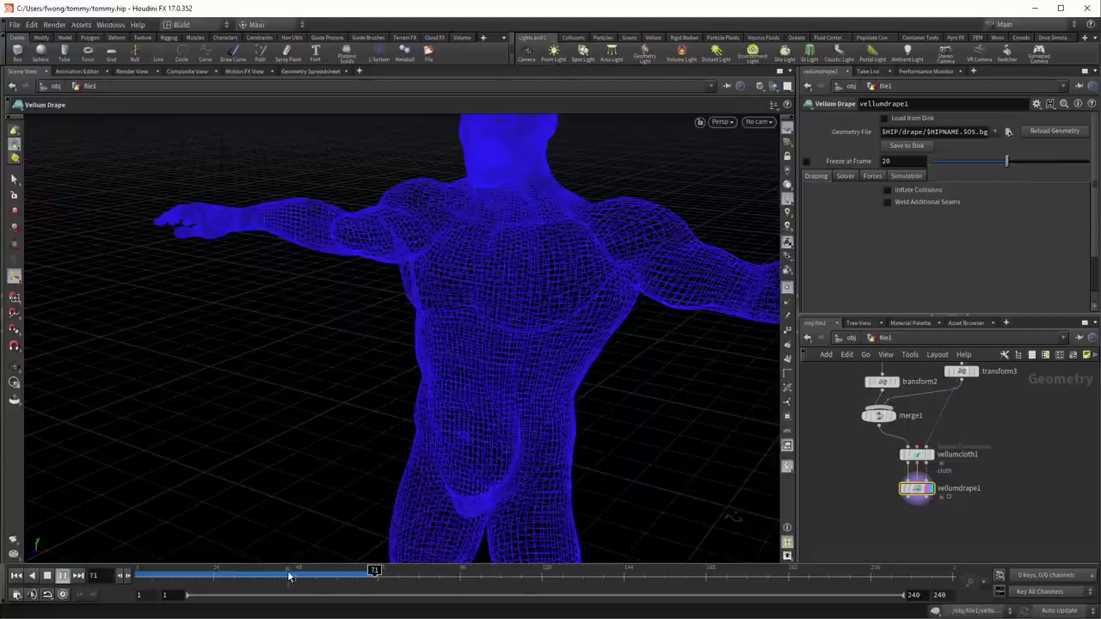
key("ctrl+Up")
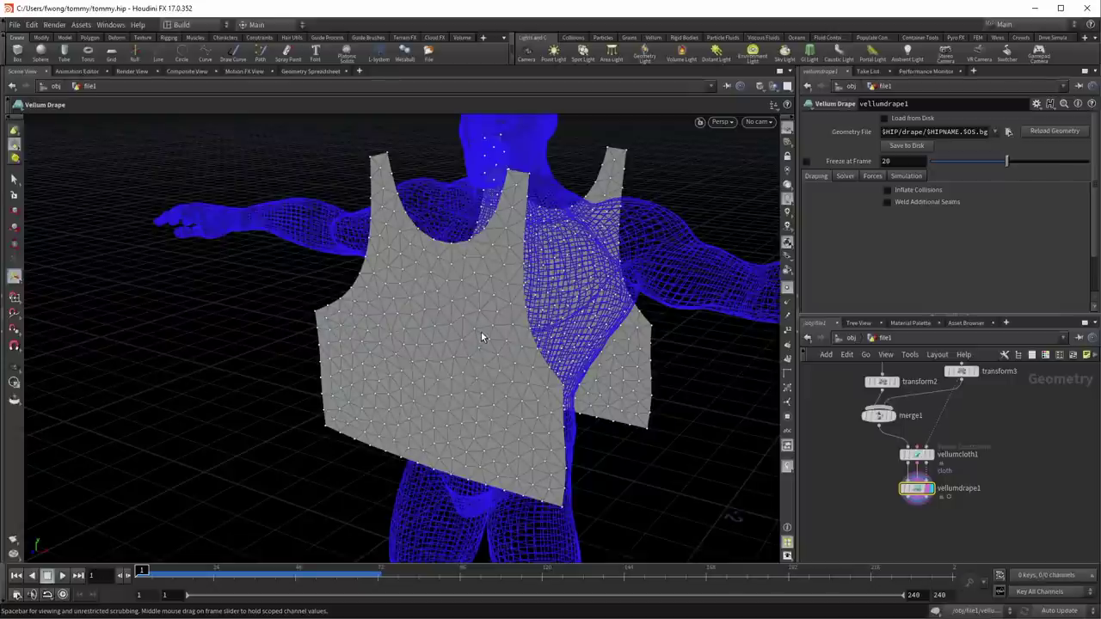
left_click_drag(530, 264, 501, 294)
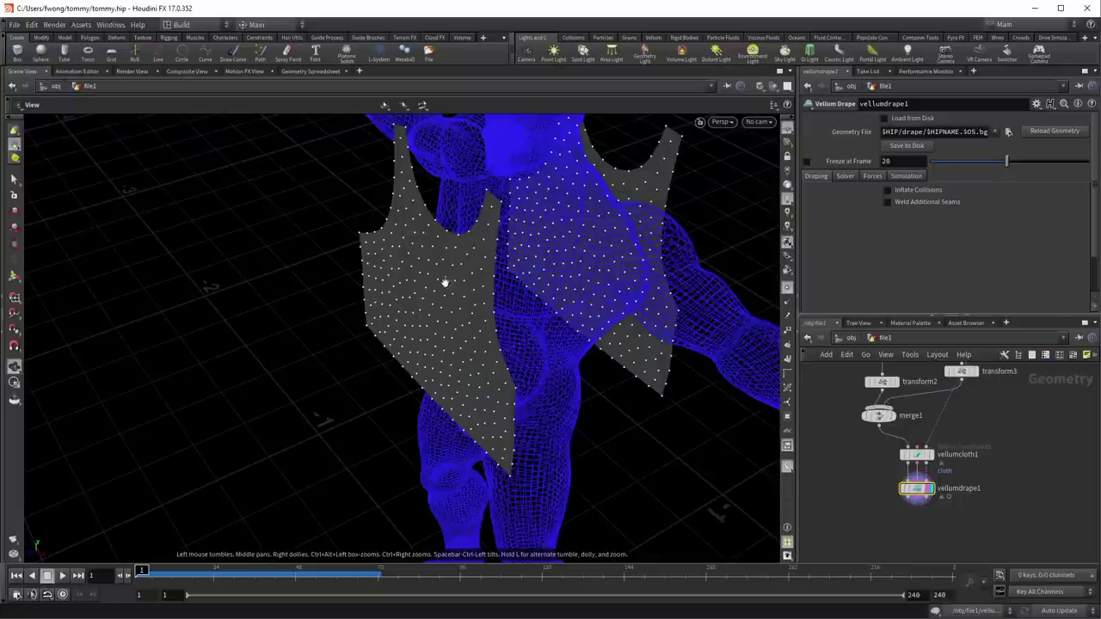
left_click_drag(444, 279, 516, 185)
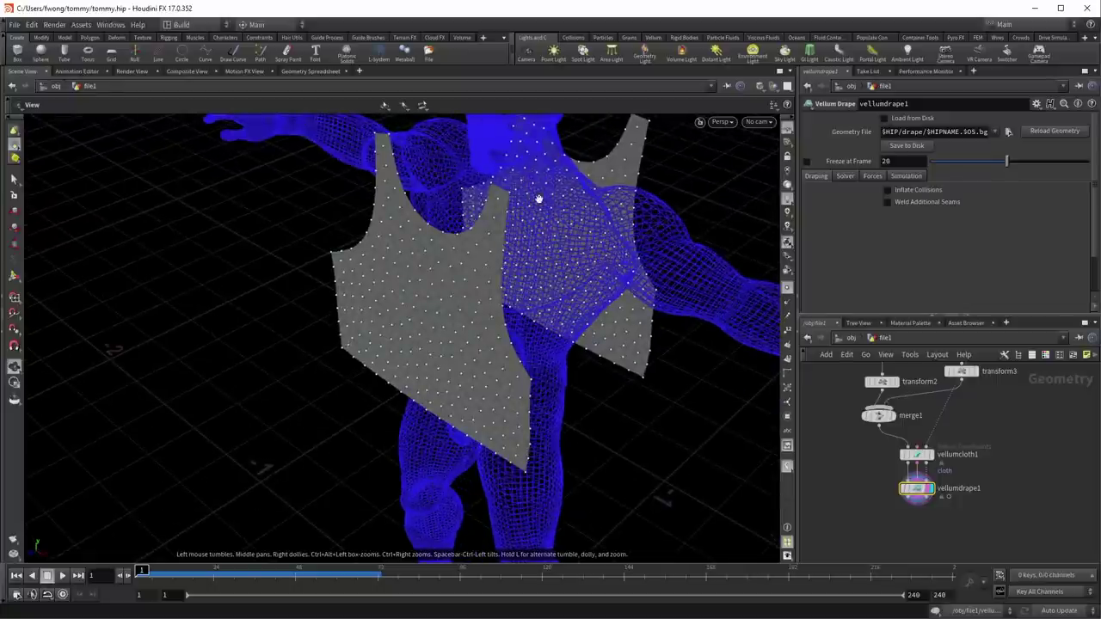
left_click_drag(344, 301, 264, 363)
left_click_drag(346, 310, 369, 278)
Step: Enable Weld Additional Seams on vellumdrape1 and start filling the new seam entry's Group field
key("Return")
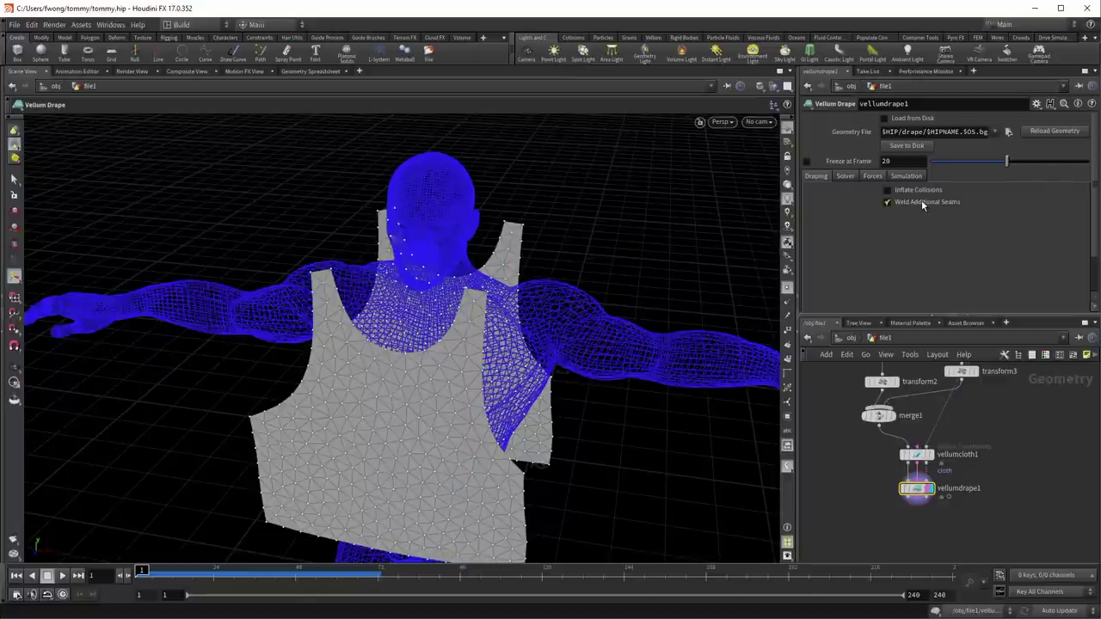
scroll(878, 220, "down", 1)
left_click(1064, 230)
key("Escape")
left_click(1006, 230)
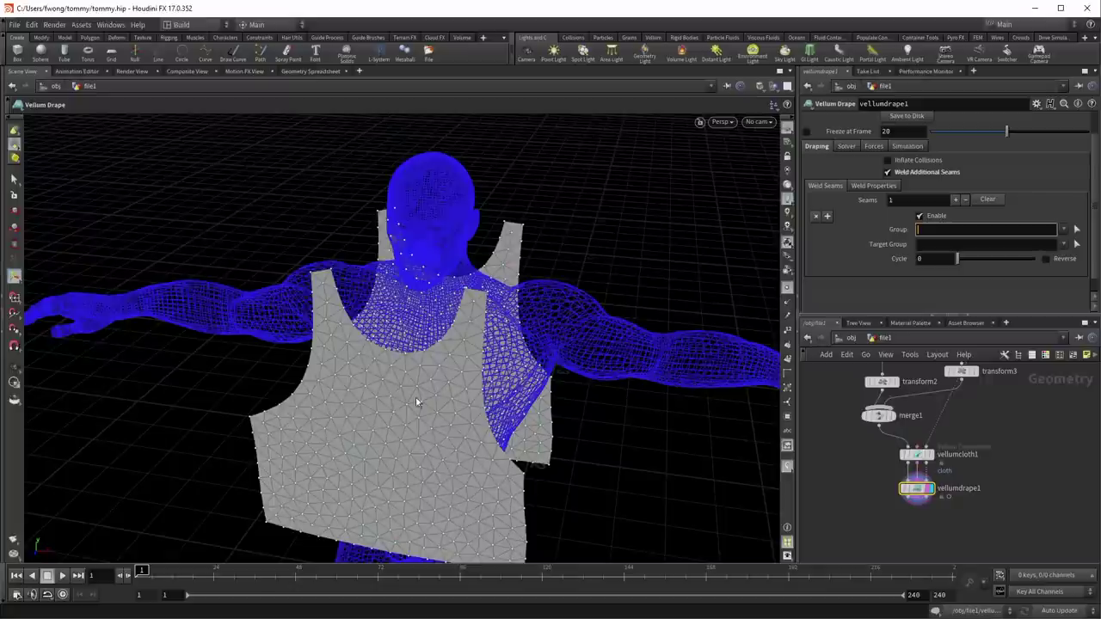
Step: Shift transform2 left in the network and orbit to the shirt's left side
middle_click_drag(869, 466, 867, 504)
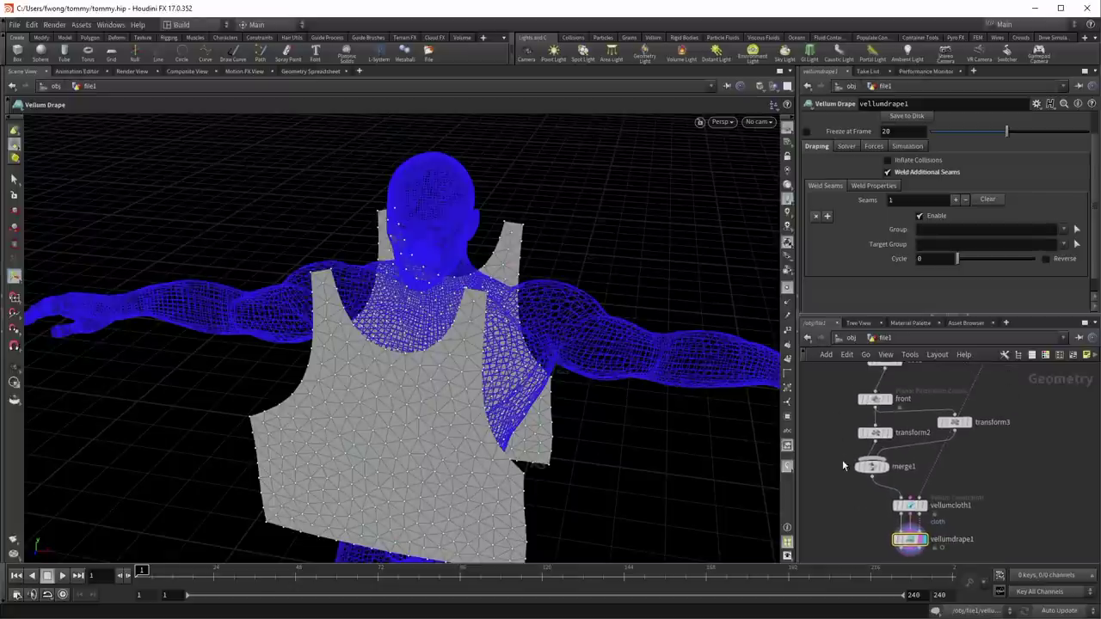
left_click_drag(870, 434, 848, 431)
left_click_drag(368, 321, 460, 359)
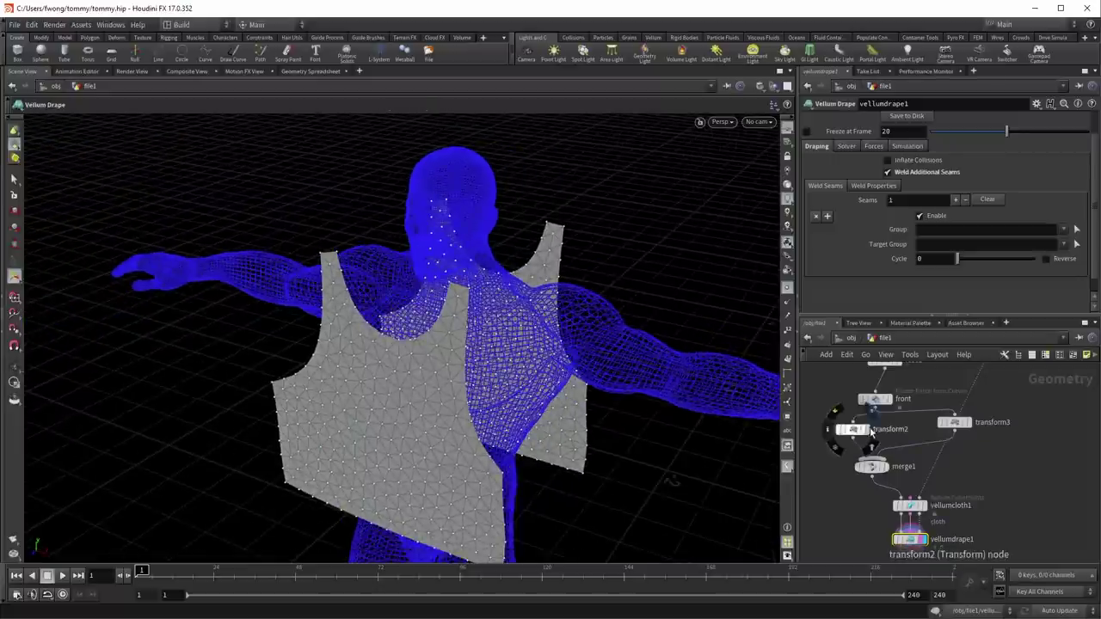
Step: Check the front patch's Seam Groups option and info, then move the cloth and drape nodes lower
left_click(871, 397)
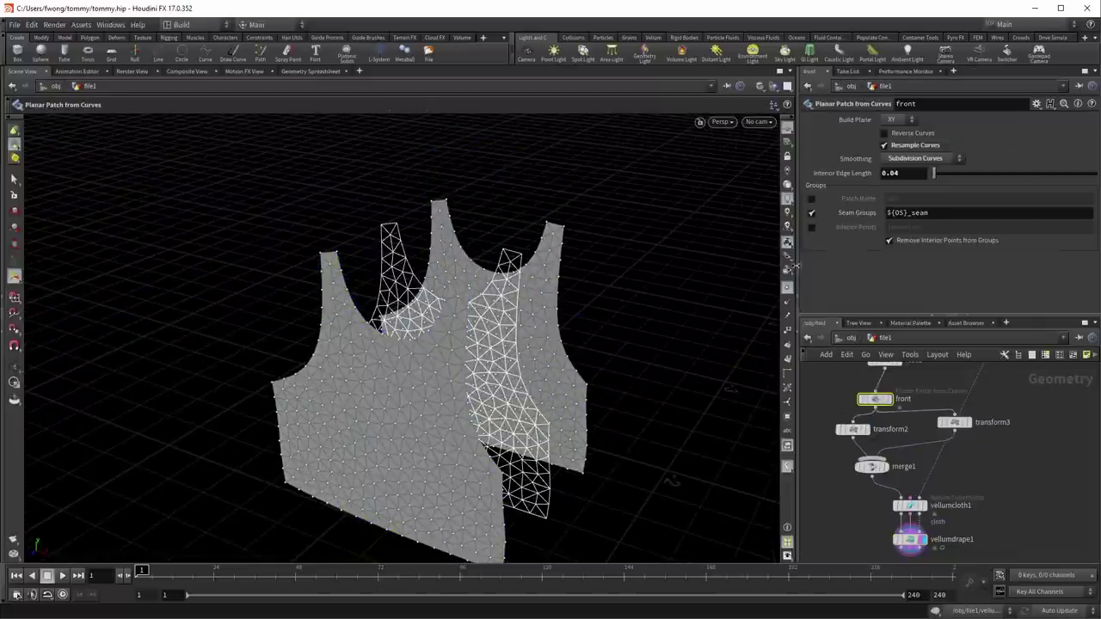
left_click(810, 214)
left_click(810, 214)
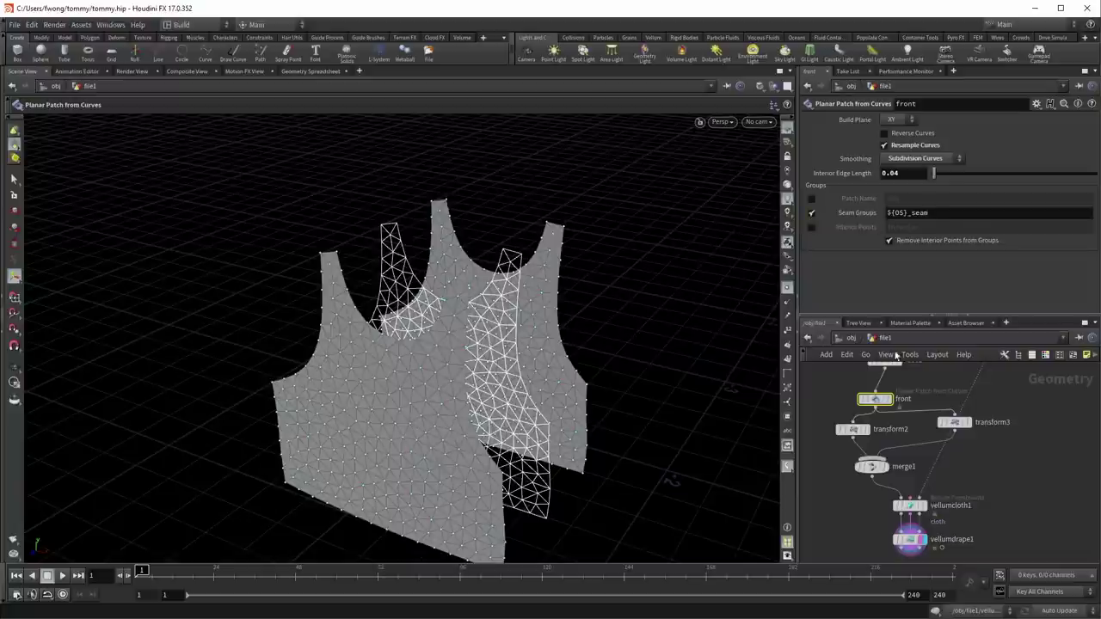
middle_click(880, 404)
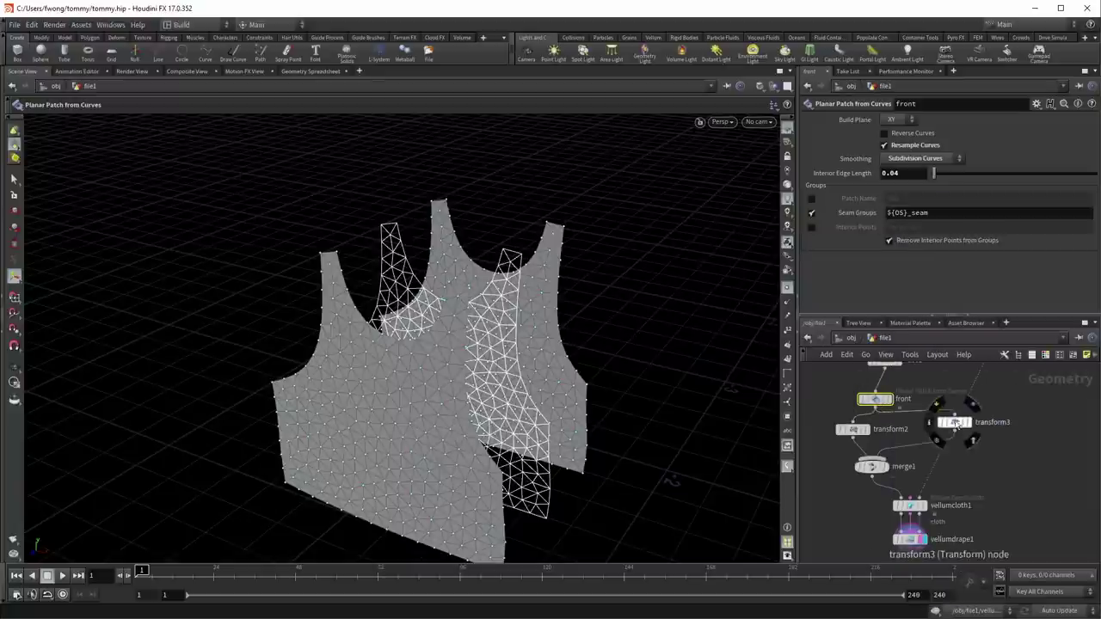
middle_click_drag(846, 472, 855, 446)
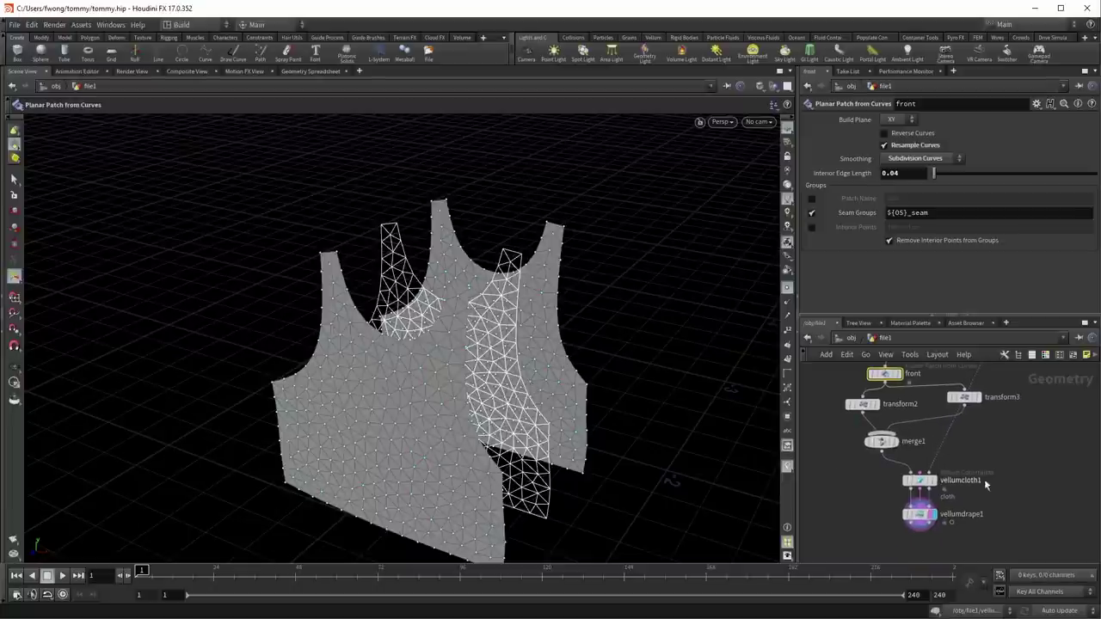
left_click_drag(949, 478, 953, 513)
Step: Move merge1 down and insert a Group Rename node on transform3's branch
left_click_drag(884, 449, 890, 474)
key("Tab")
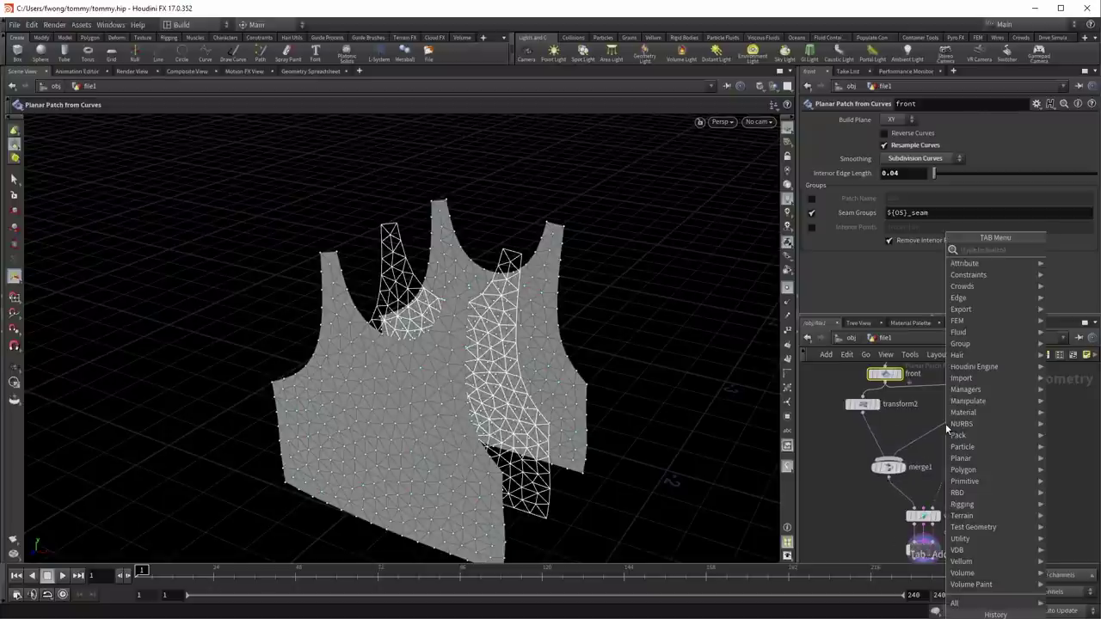
type("gro")
type("up ren")
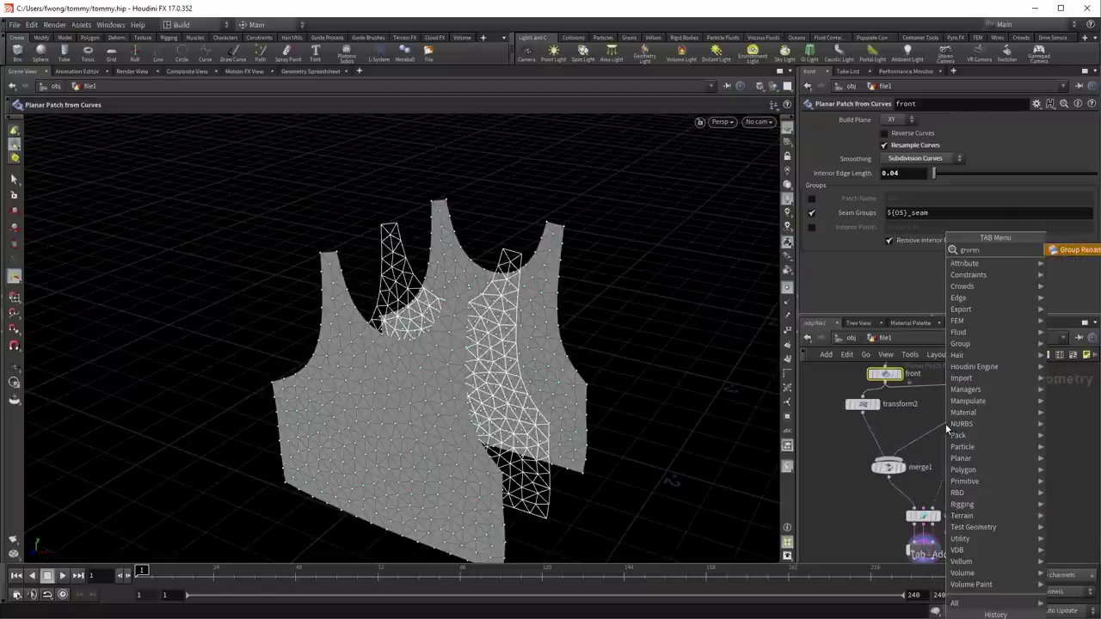
key("Return")
left_click(945, 428)
left_click_drag(945, 427, 927, 429)
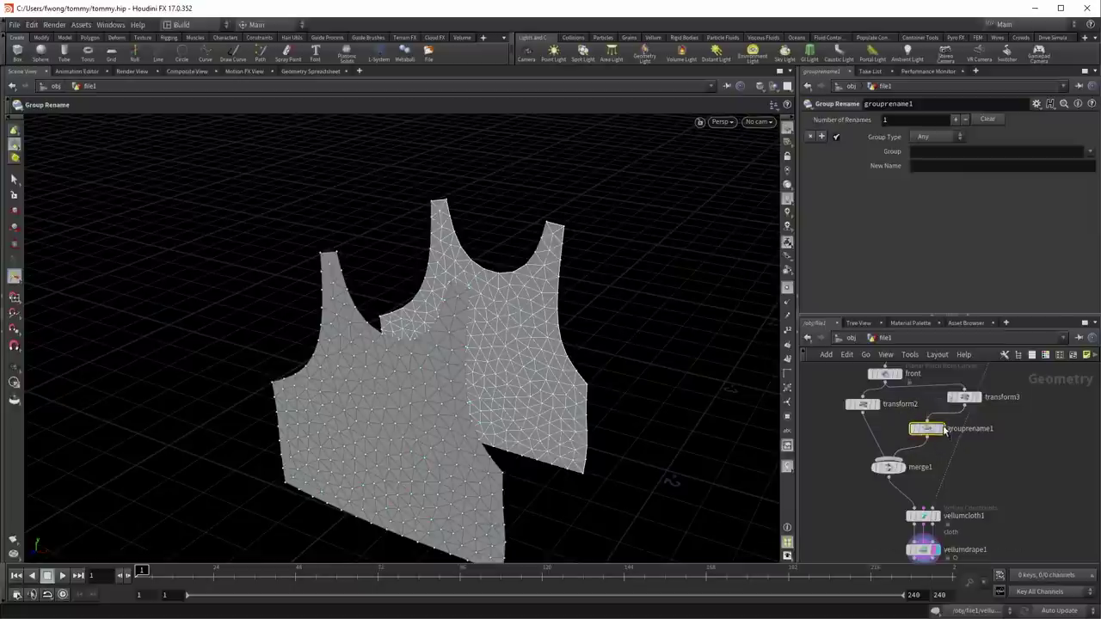
Step: Rename front* groups to back* in grouprename1 and verify the seam groups in merge1's info
left_click(953, 152)
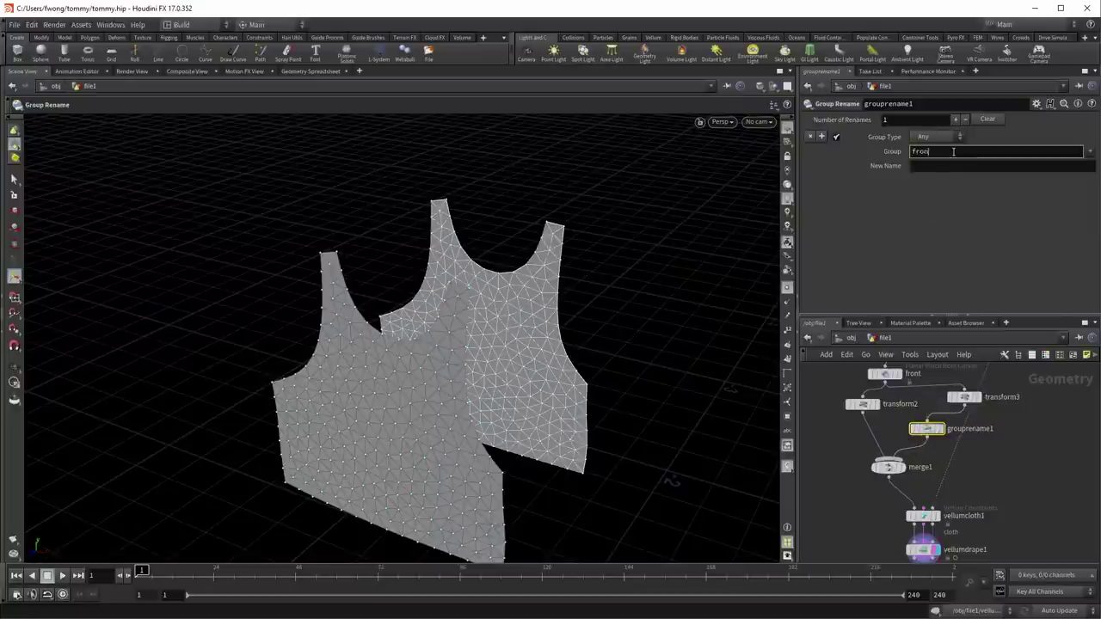
key("Tab")
type("c")
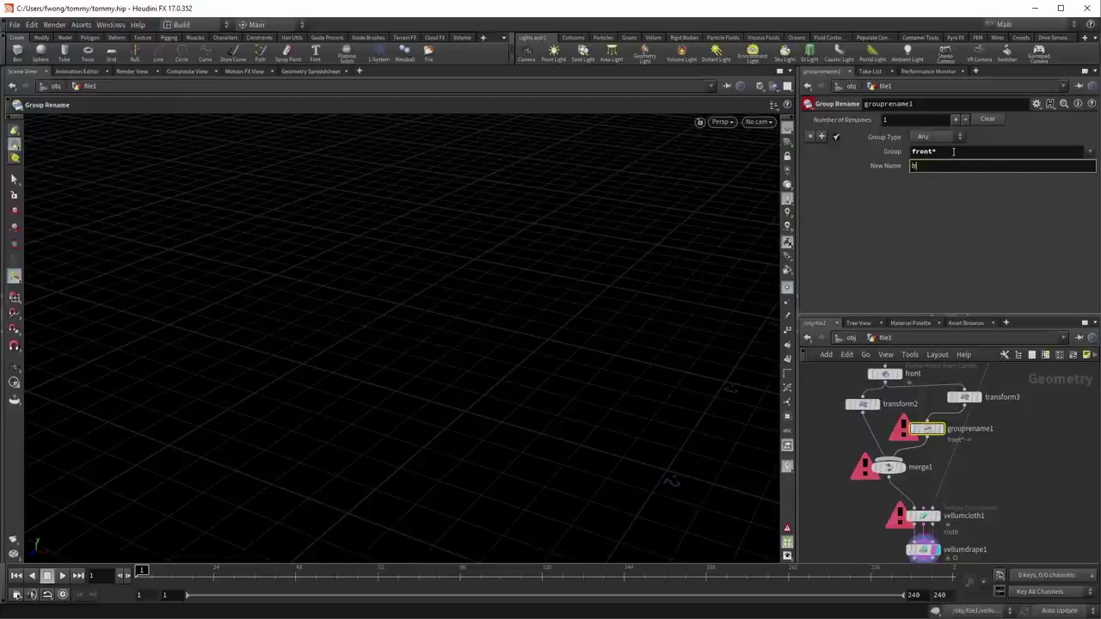
key("Return")
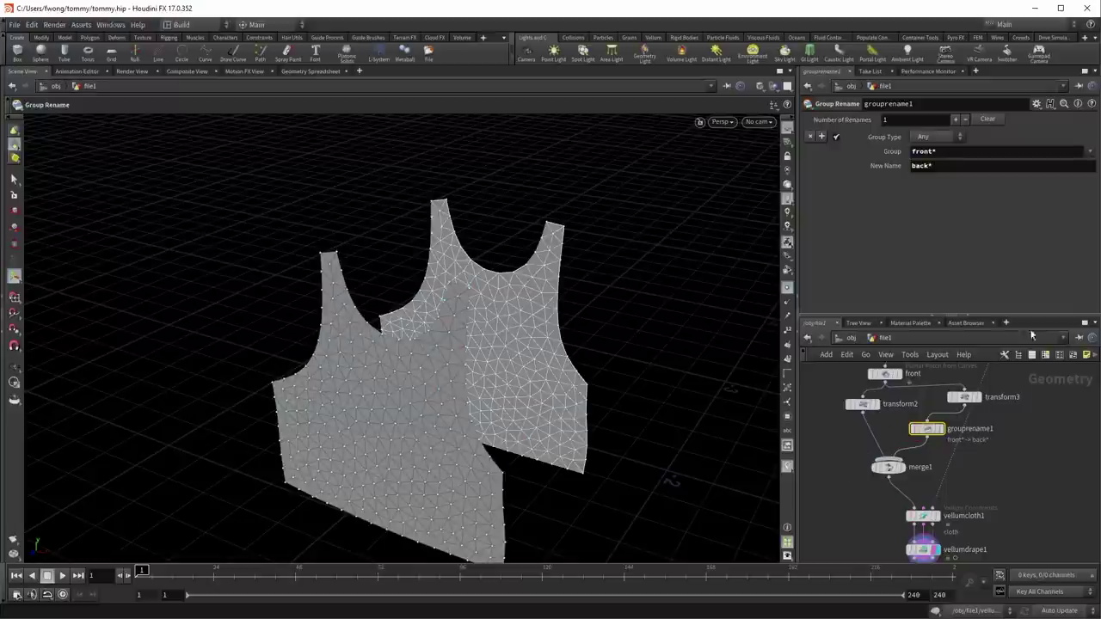
middle_click(927, 428)
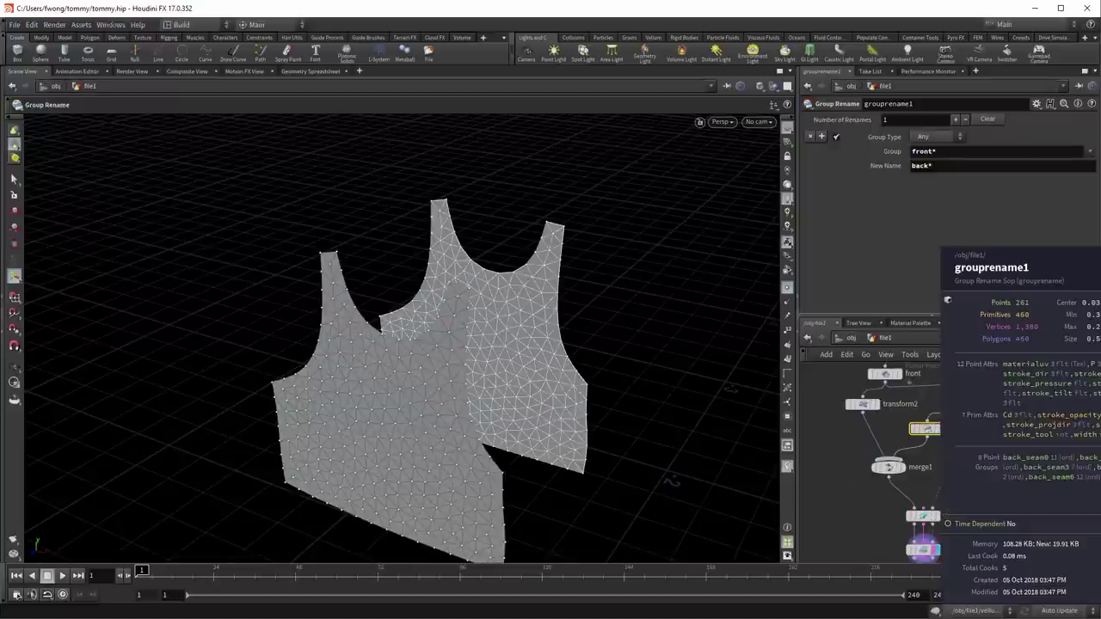
middle_click(889, 469)
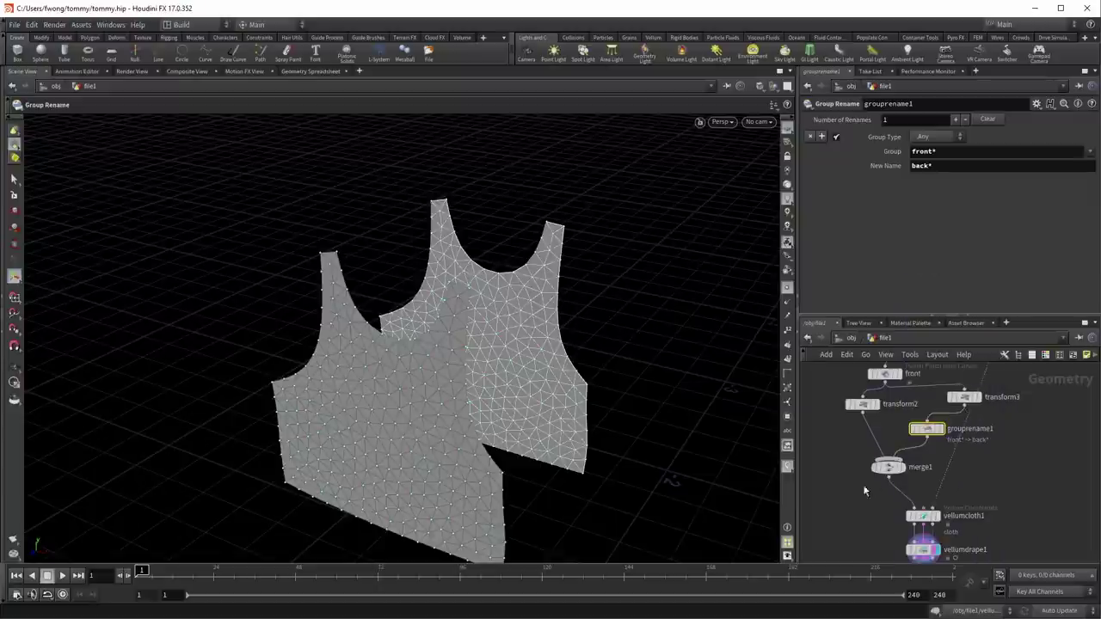
middle_click_drag(867, 487, 869, 417)
left_click_drag(868, 448, 998, 503)
Step: Set the vellumdrape1 weld entry's Group to back_seam1
left_click_drag(559, 361, 654, 370, "alt")
left_click(1076, 229)
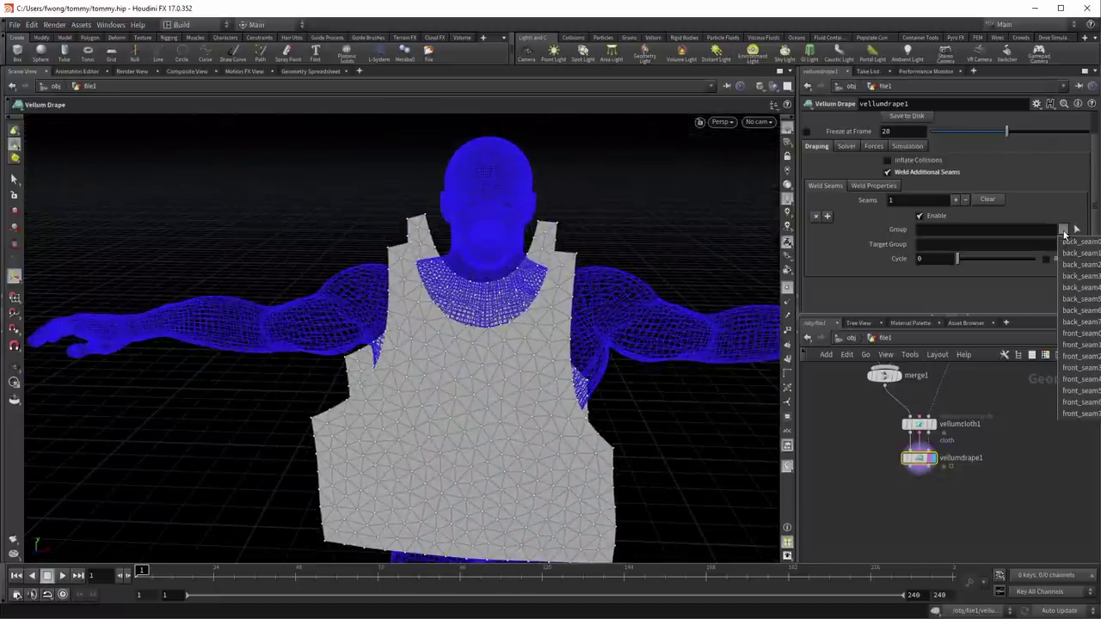
left_click(1079, 248)
left_click_drag(571, 313, 662, 289, "alt")
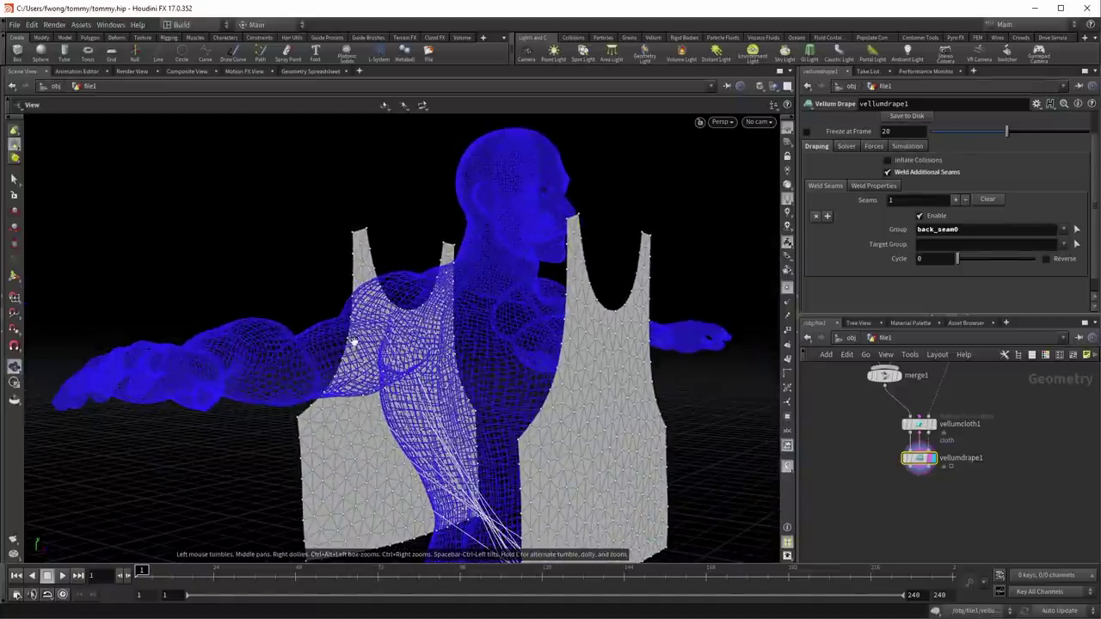
left_click_drag(425, 412, 610, 453, "alt")
left_click_drag(510, 351, 516, 275, "alt")
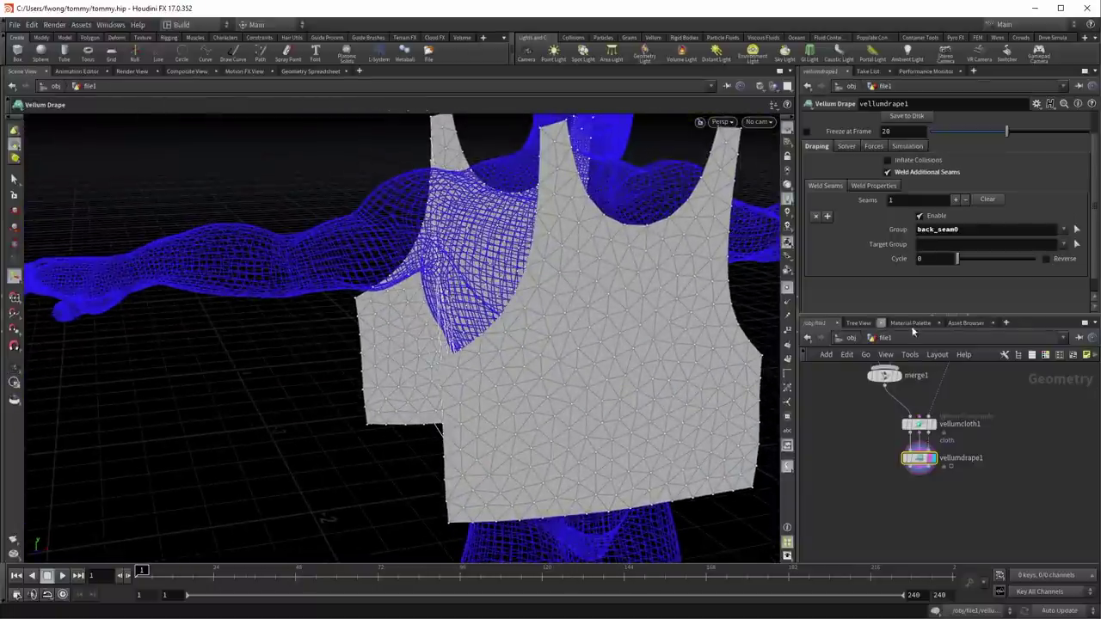
left_click(971, 230)
key("Return")
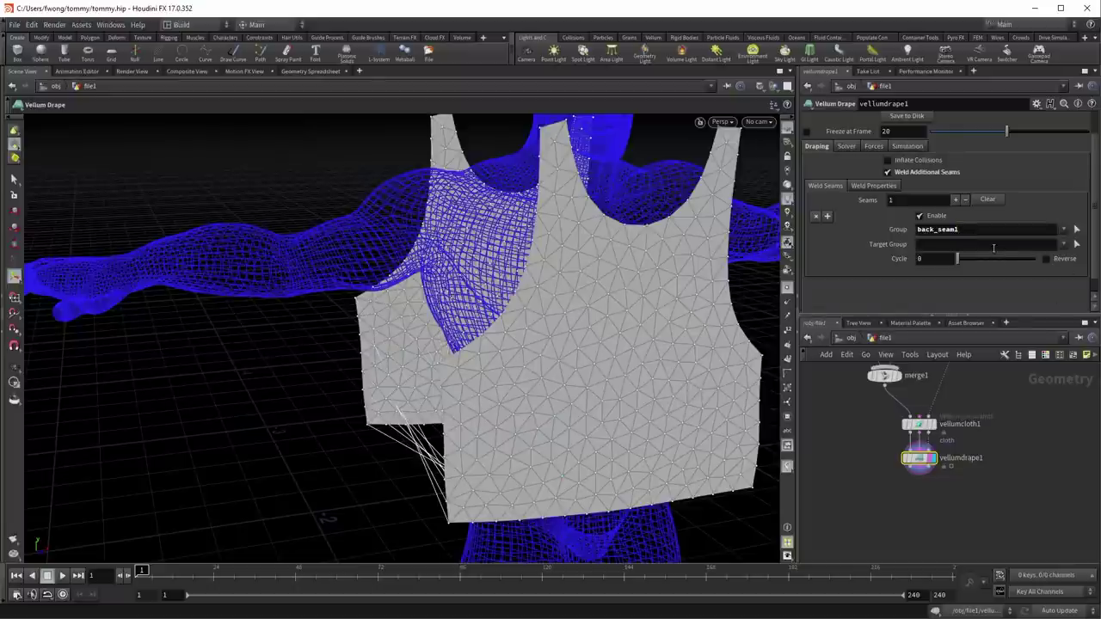
Step: Set the weld Target Group to front_seam1 and orbit around the vest
left_click(994, 247)
type("front_sea")
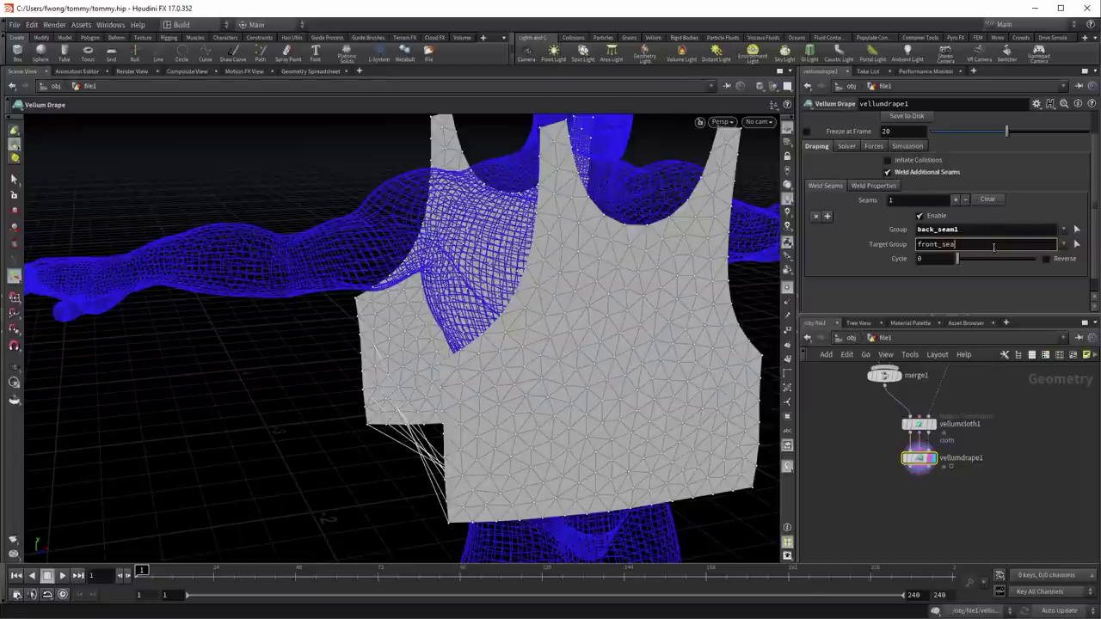
type("m2")
key("BackSpace")
type("1")
key("Return")
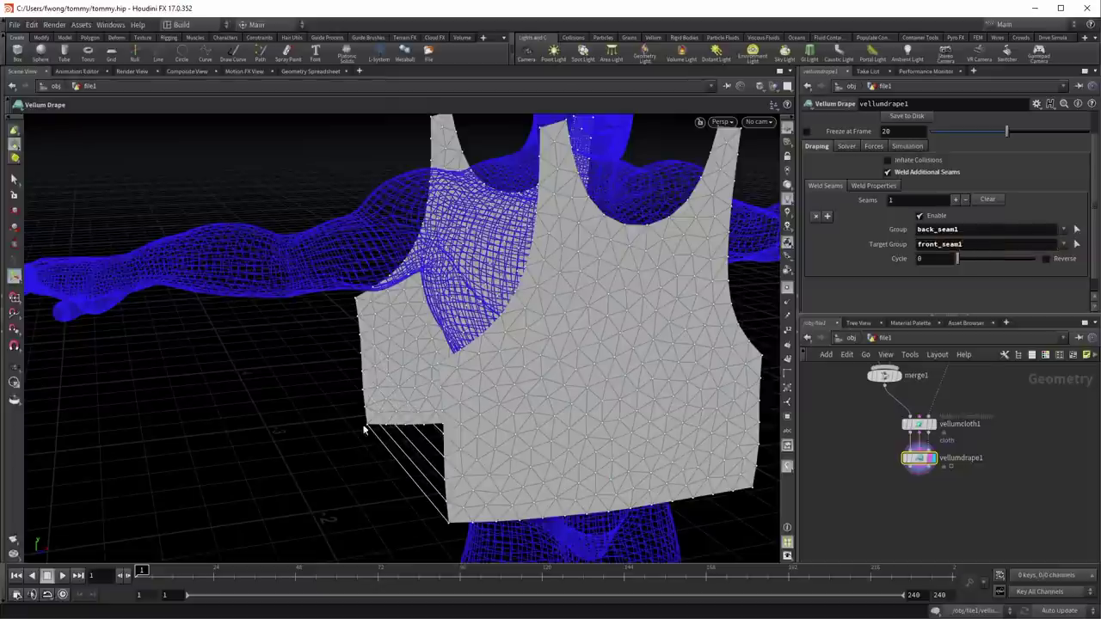
key("Escape")
left_click_drag(413, 344, 369, 290)
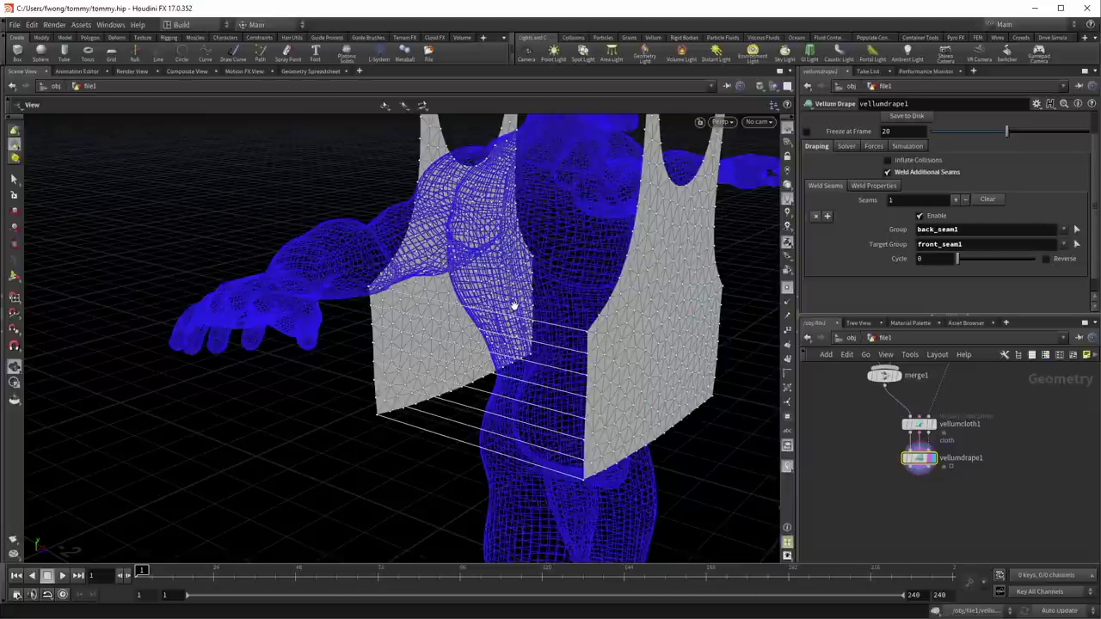
key("Return")
Step: Compare Reverse on and off, leaving it off, and try Cycle 3 before returning to 0
left_click(1069, 260)
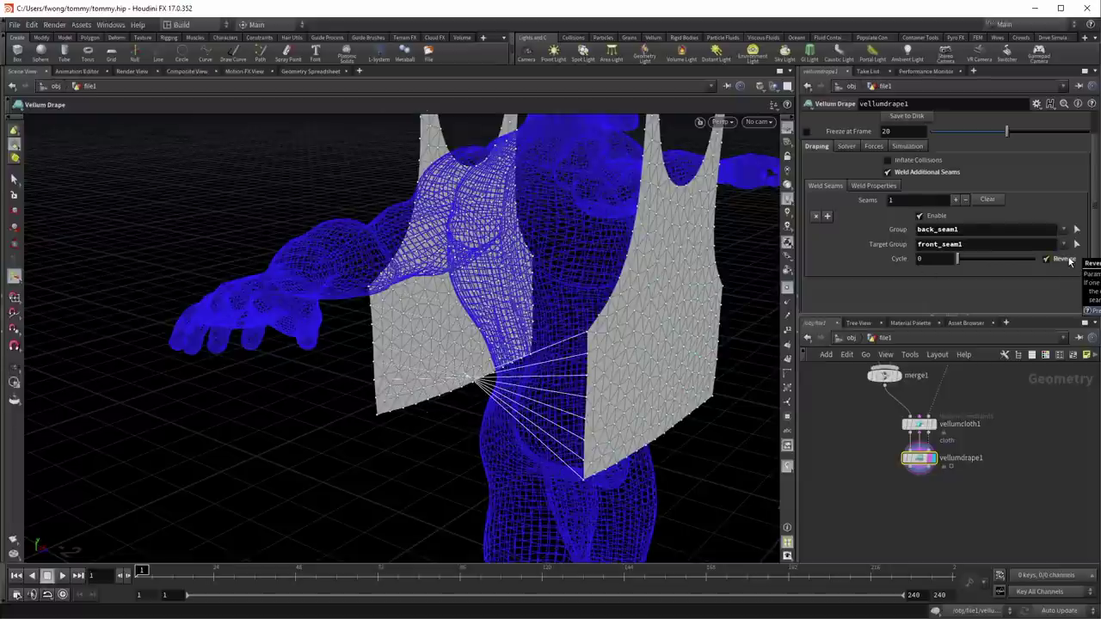
left_click(1069, 260)
left_click(1069, 260)
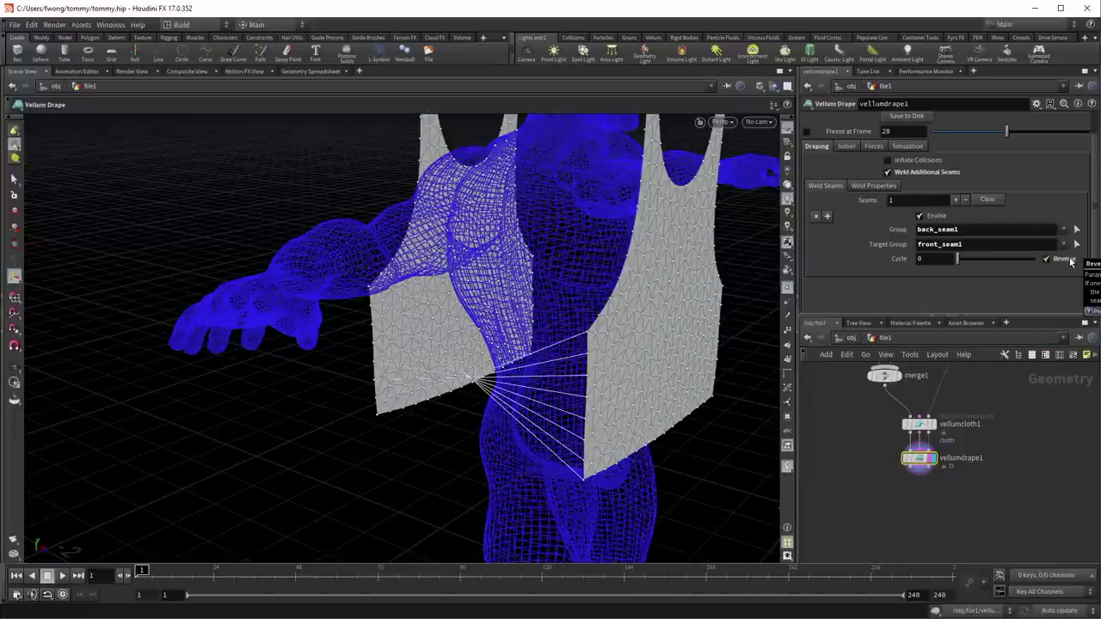
left_click(1070, 260)
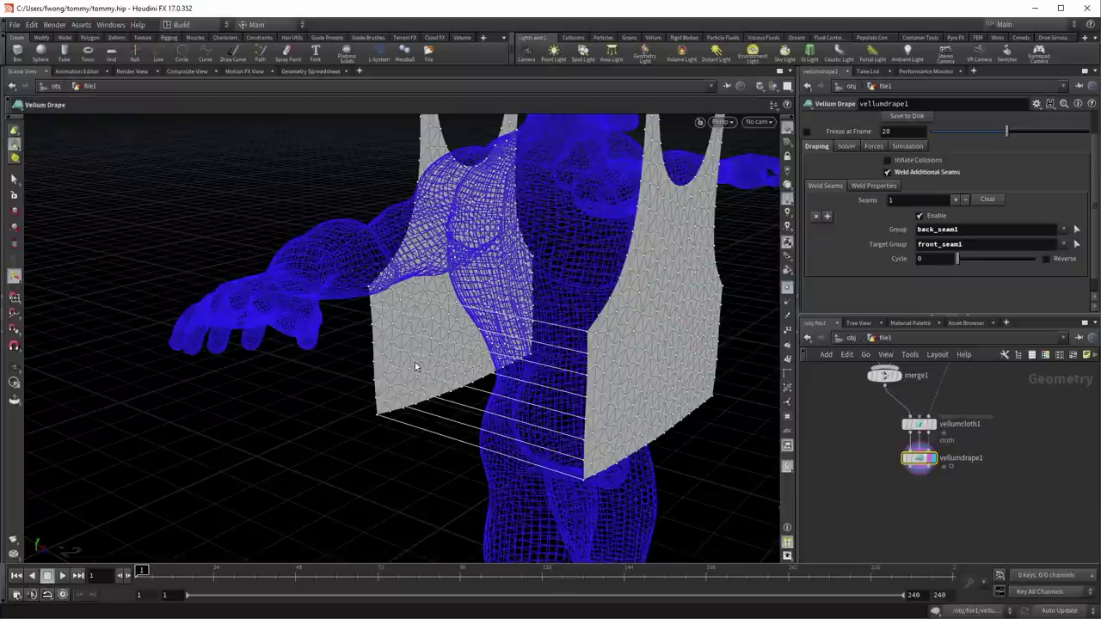
mouse_move(958, 258)
left_mouse_down()
mouse_move(1013, 260)
mouse_move(942, 267)
left_mouse_up()
key("Escape")
left_click_drag(516, 366, 239, 245)
Step: Append back_seam3 to the weld Group and front_seam3 to the Target Group
left_click_drag(329, 281, 447, 292)
left_click(1020, 229)
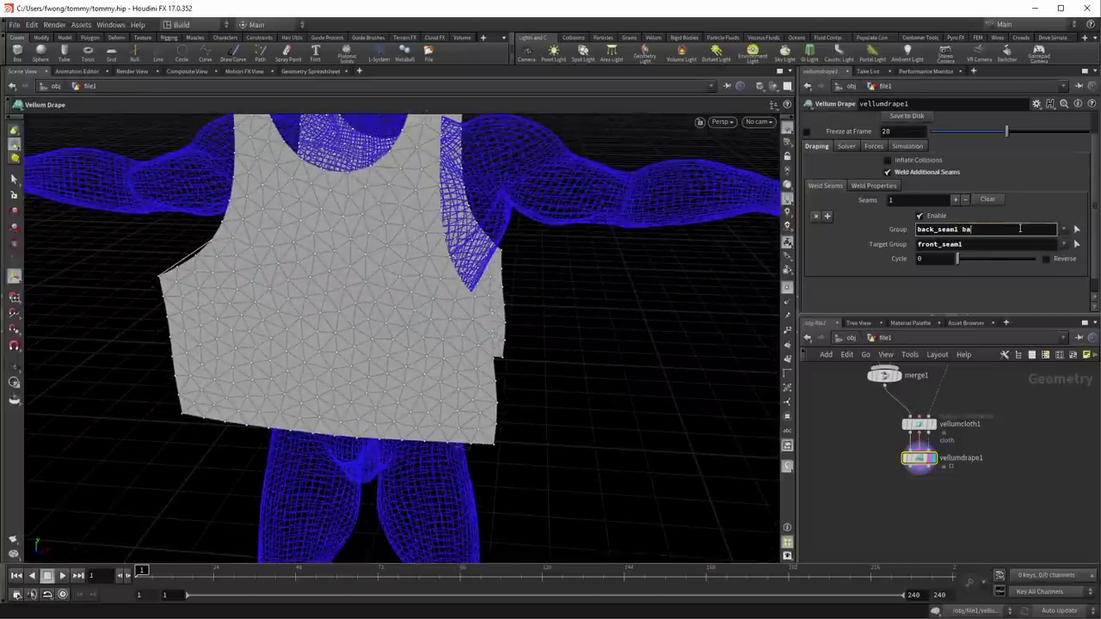
type("backse")
key("BackSpace")
key("BackSpace")
type("_seam3")
key("Tab")
key("End")
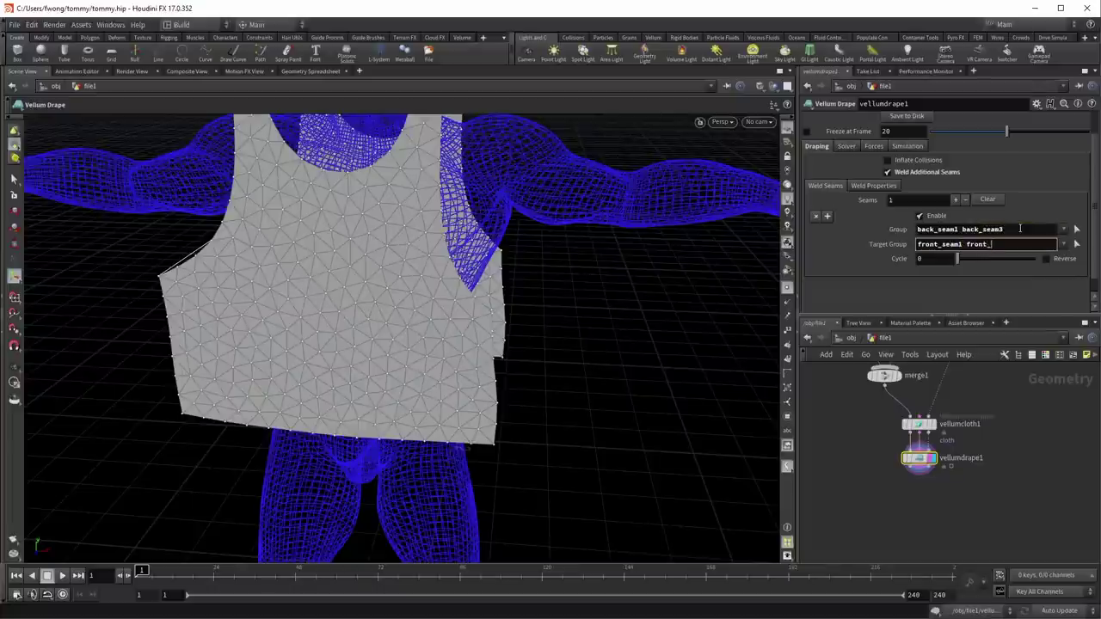
type("front_seam3")
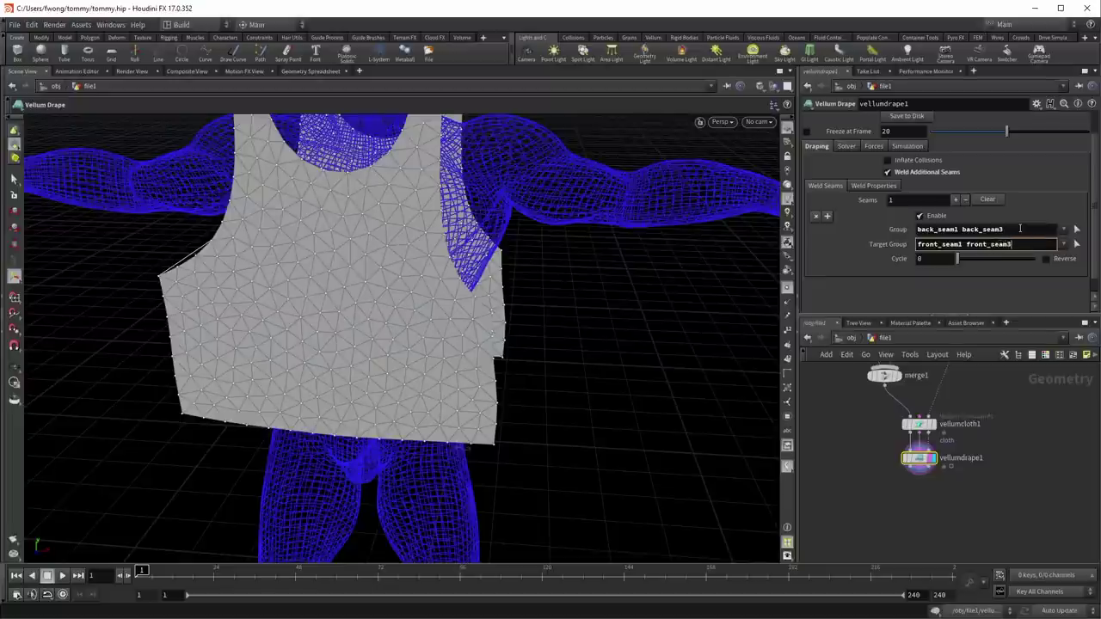
key("Return")
Step: Orbit to check the new weld, then select back_seam3 in the group list
left_click_drag(456, 397, 506, 365)
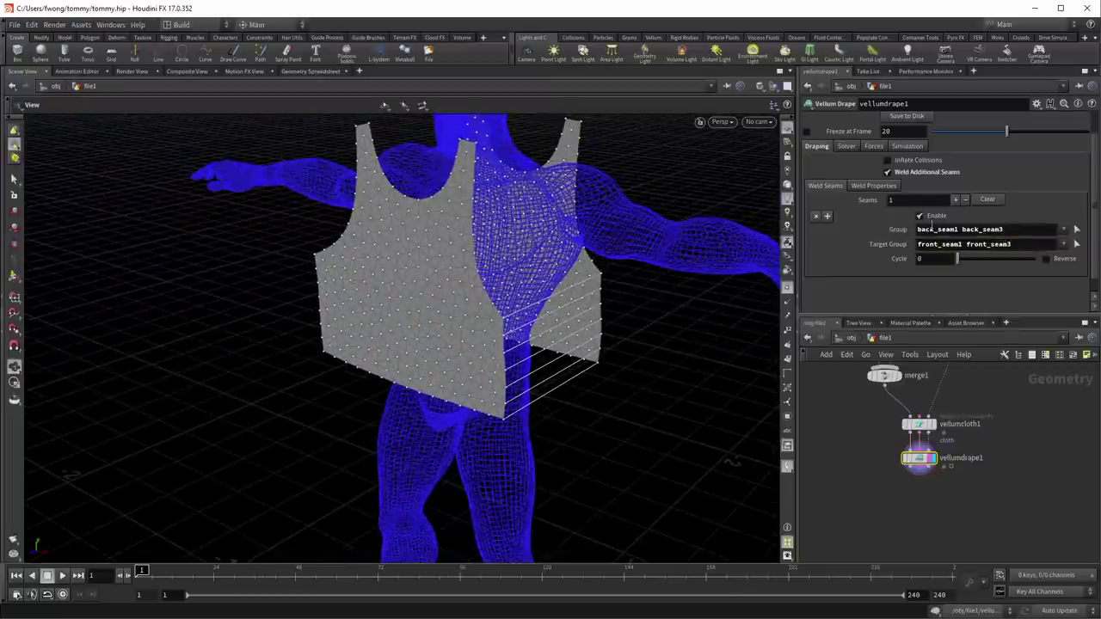
key("Return")
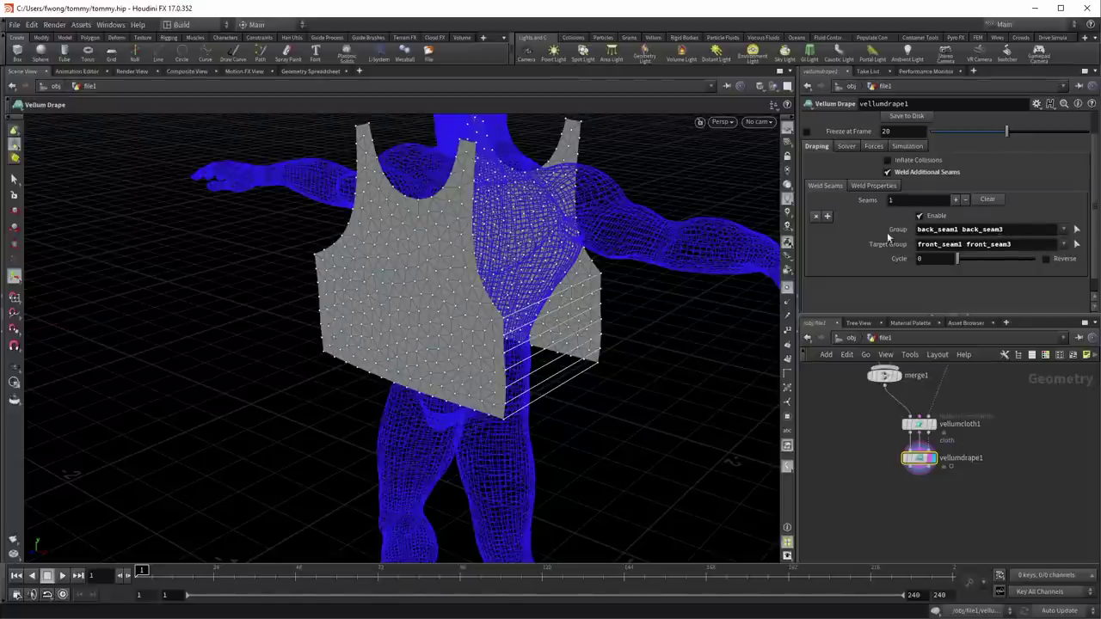
double_click(980, 229)
Step: Remove the seam3 pair from the first weld entry, leaving back_seam1 to front_seam1
key("BackSpace")
left_click(1031, 243)
key("BackSpace")
key("BackSpace")
key("BackSpace")
key("BackSpace")
key("BackSpace")
key("BackSpace")
key("BackSpace")
key("BackSpace")
key("BackSpace")
key("BackSpace")
key("BackSpace")
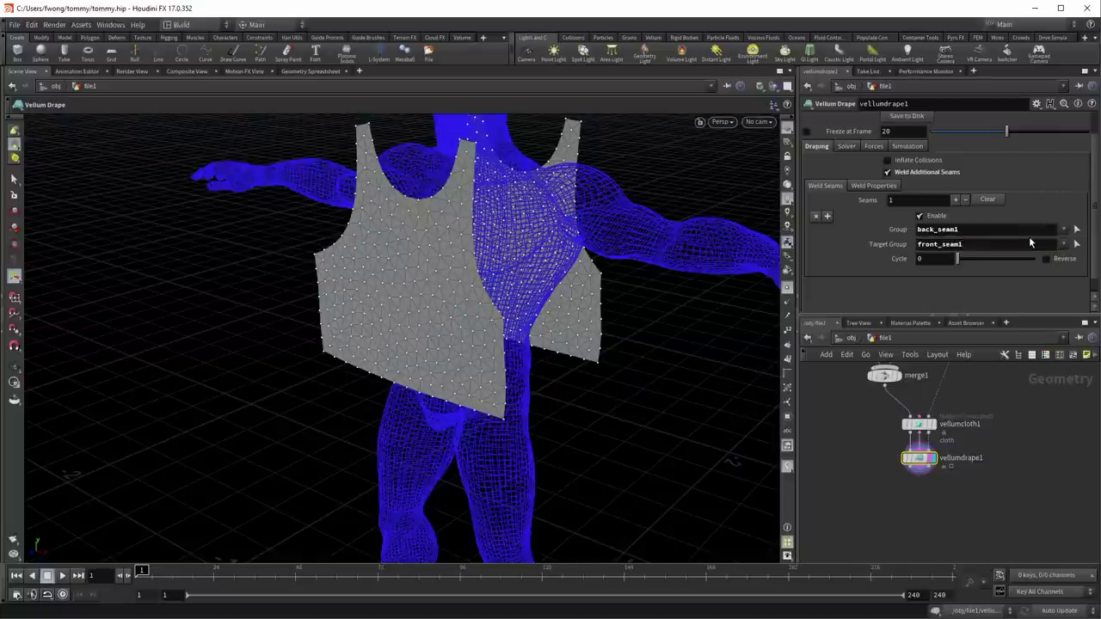
key("Return")
Step: Add a second weld entry joining back_seam3 to front_seam3
left_click(955, 199)
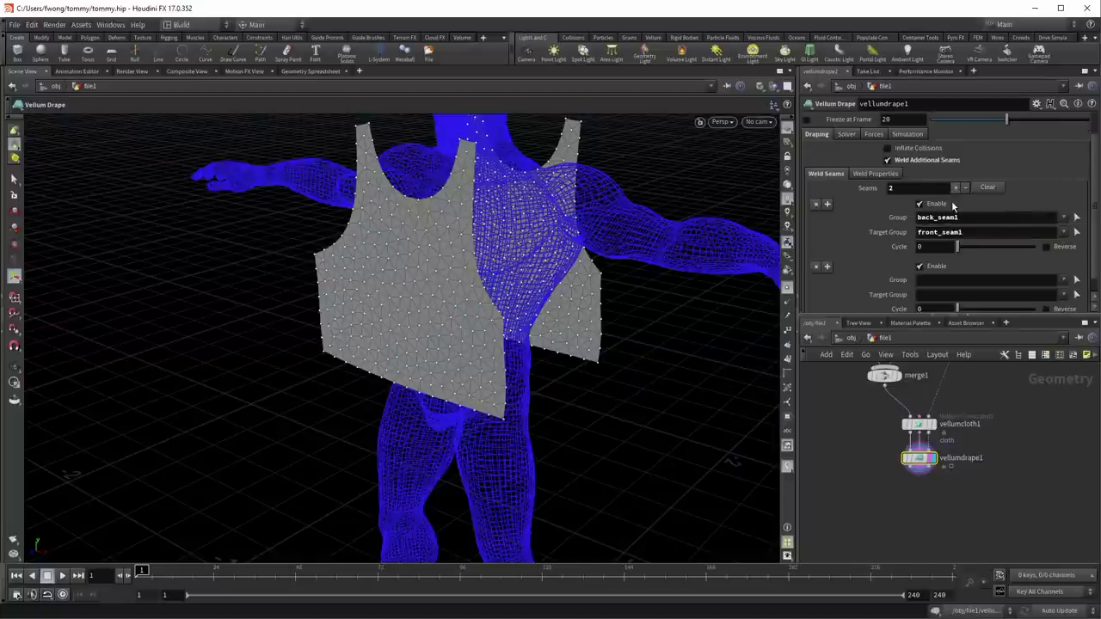
key("Escape")
left_click_drag(341, 285, 568, 268)
scroll(912, 279, "down", 2)
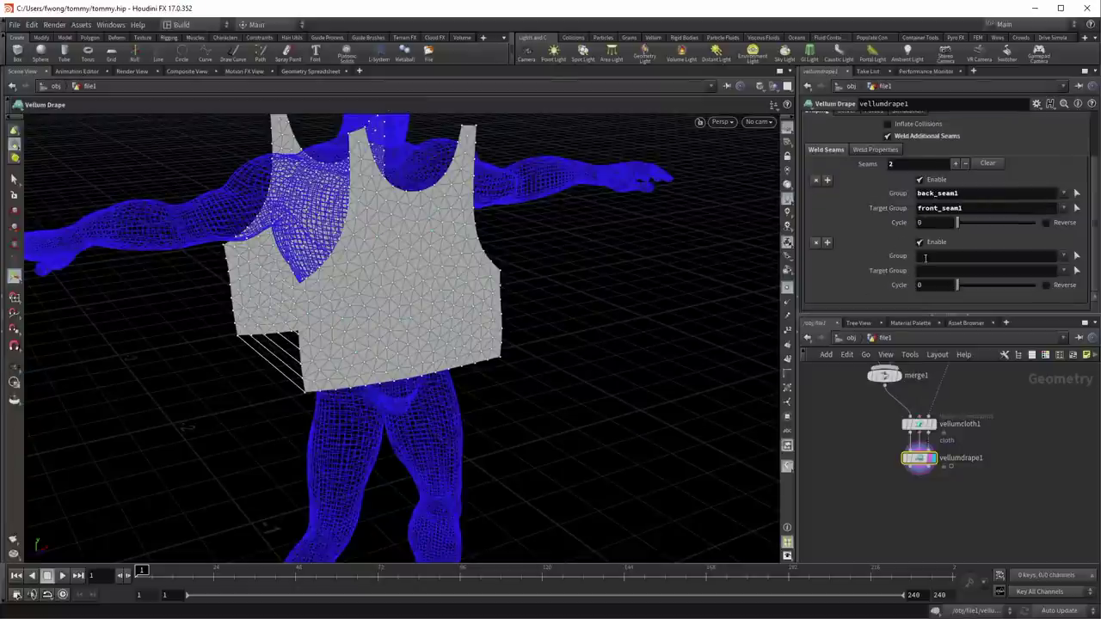
left_click(940, 257)
type("back")
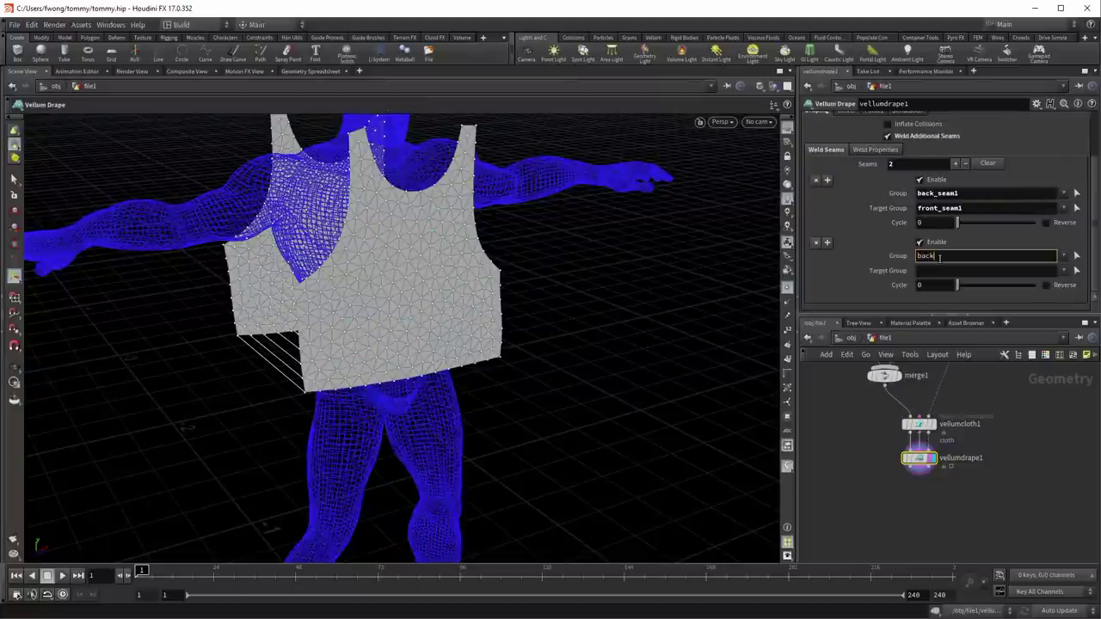
type("_seam3")
key("Tab")
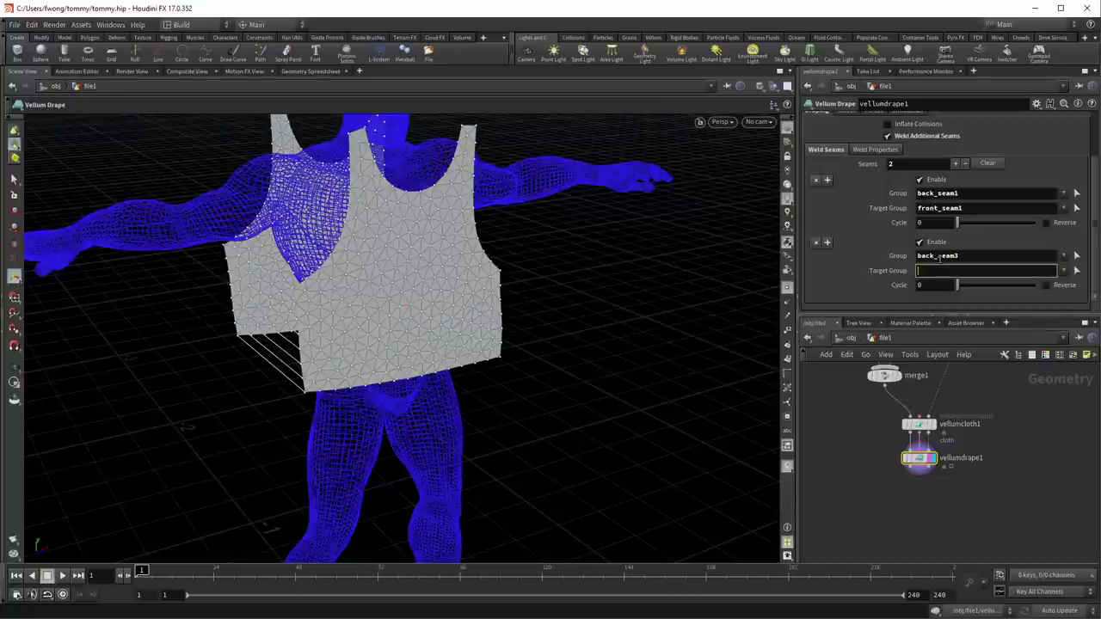
type("front_seam3")
key("Return")
left_click_drag(709, 251, 361, 215)
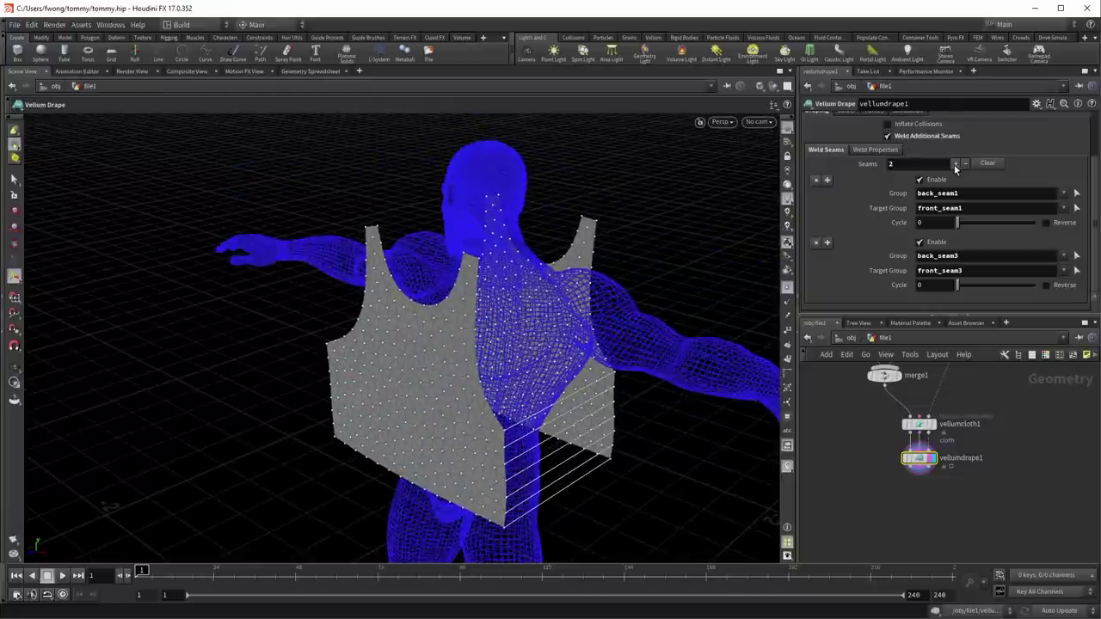
Step: Add a third weld entry joining back_seam5 to front_seam5
left_click(955, 163)
type("3")
key("Return")
scroll(948, 176, "down", 2)
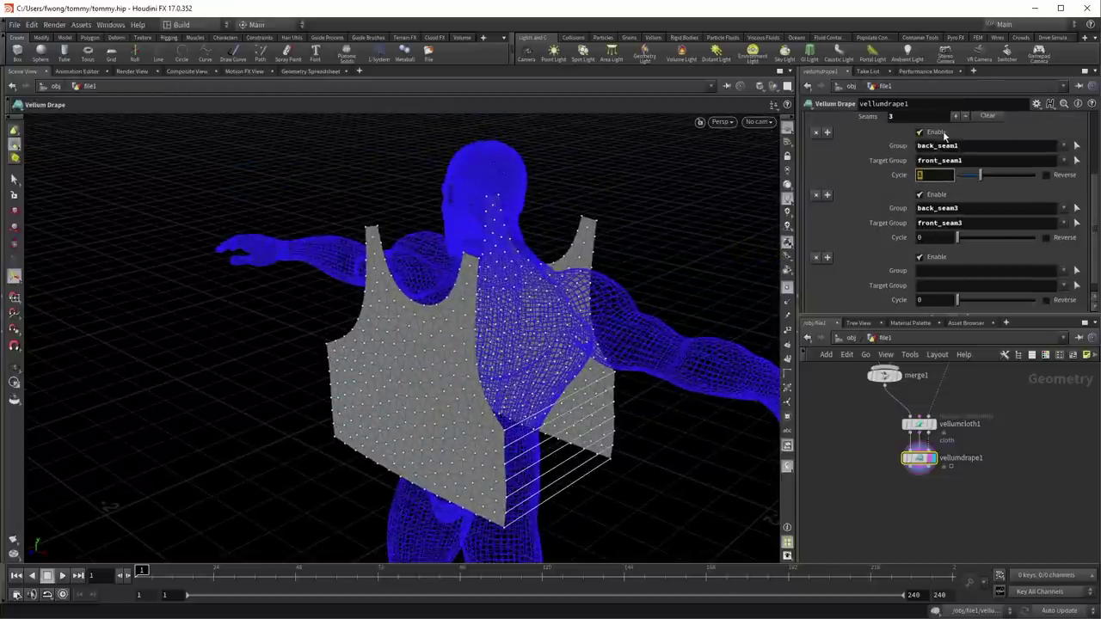
scroll(947, 184, "up", 1)
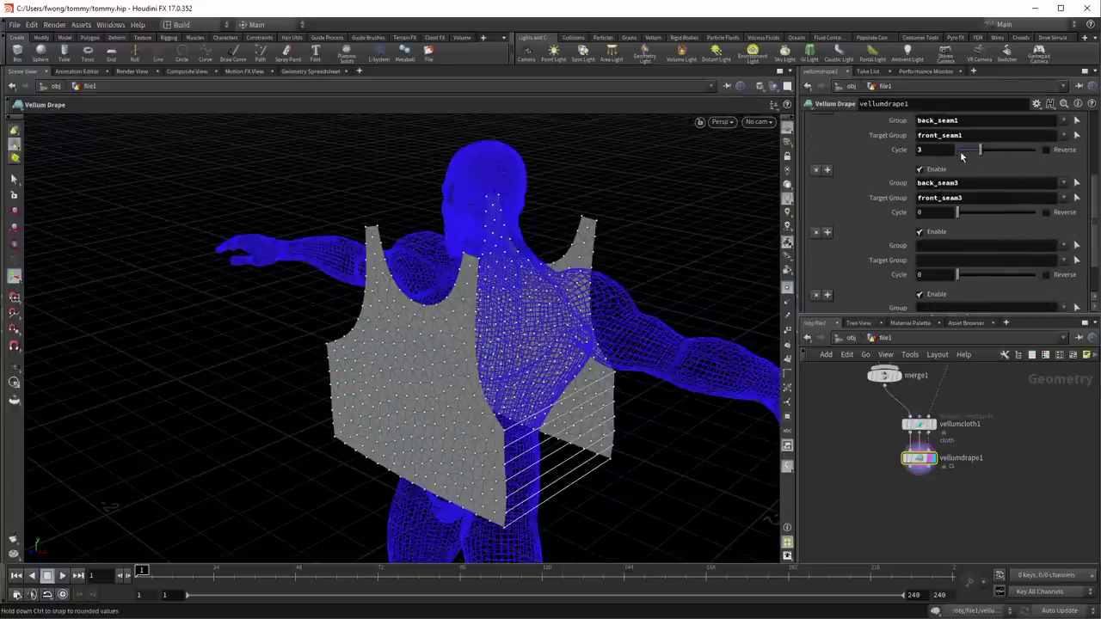
scroll(883, 250, "down", 2)
scroll(884, 250, "down", 1)
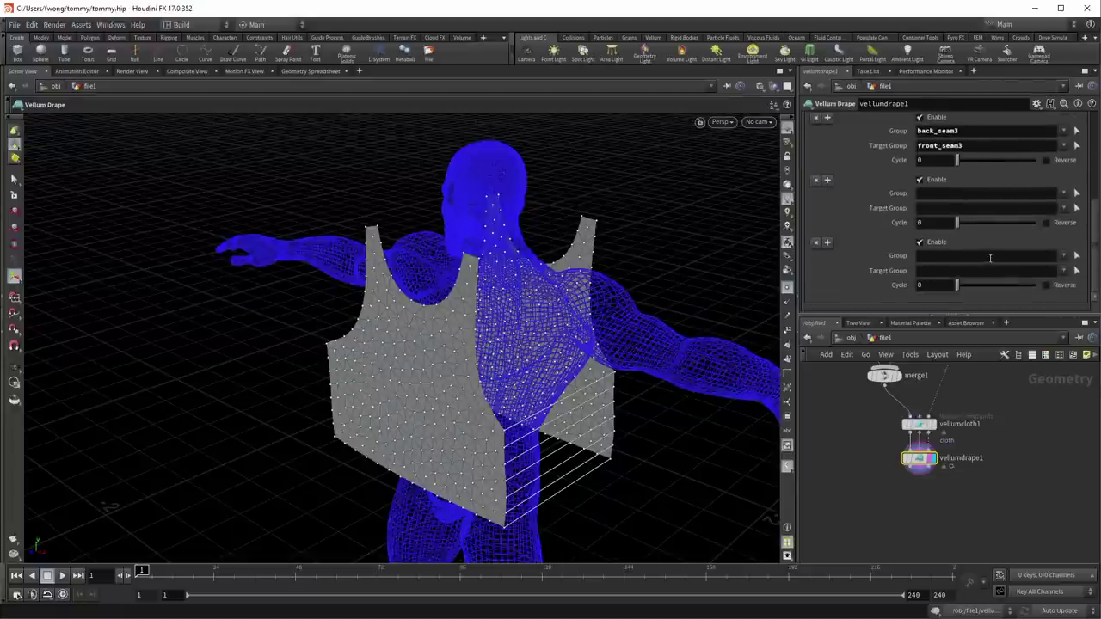
left_click(950, 194)
type("back_seam5")
key("Tab")
type("front_seam5")
key("Tab")
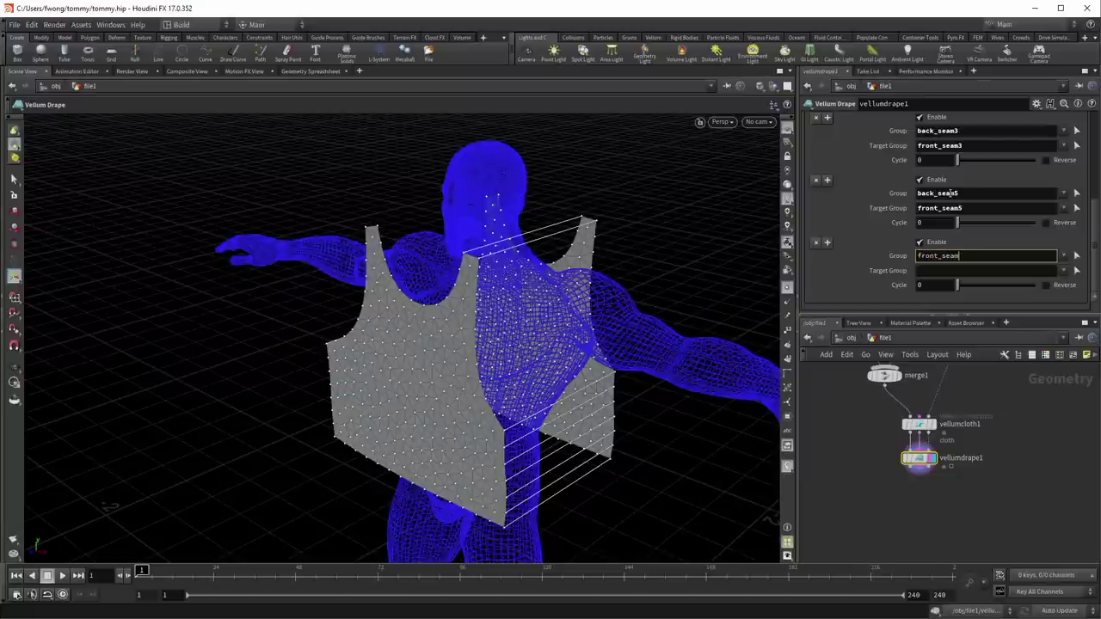
Step: Fill the next weld entry to join front_seam7 to back_seam7
type("front_seam7")
key("Tab")
type("back_seam")
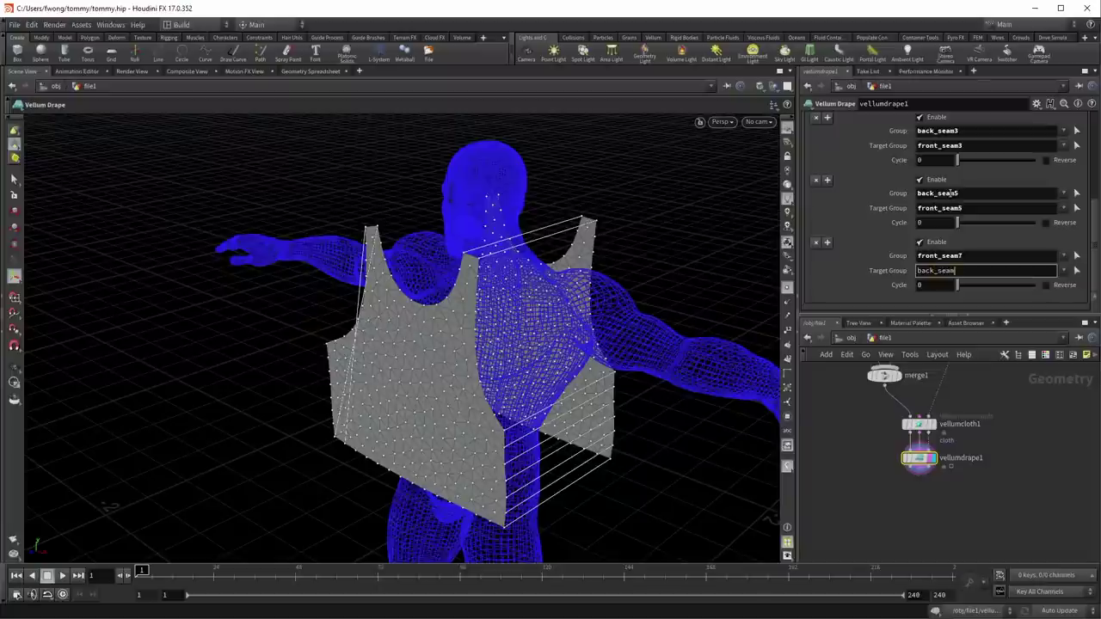
type("6")
key("BackSpace")
type("7")
key("Return")
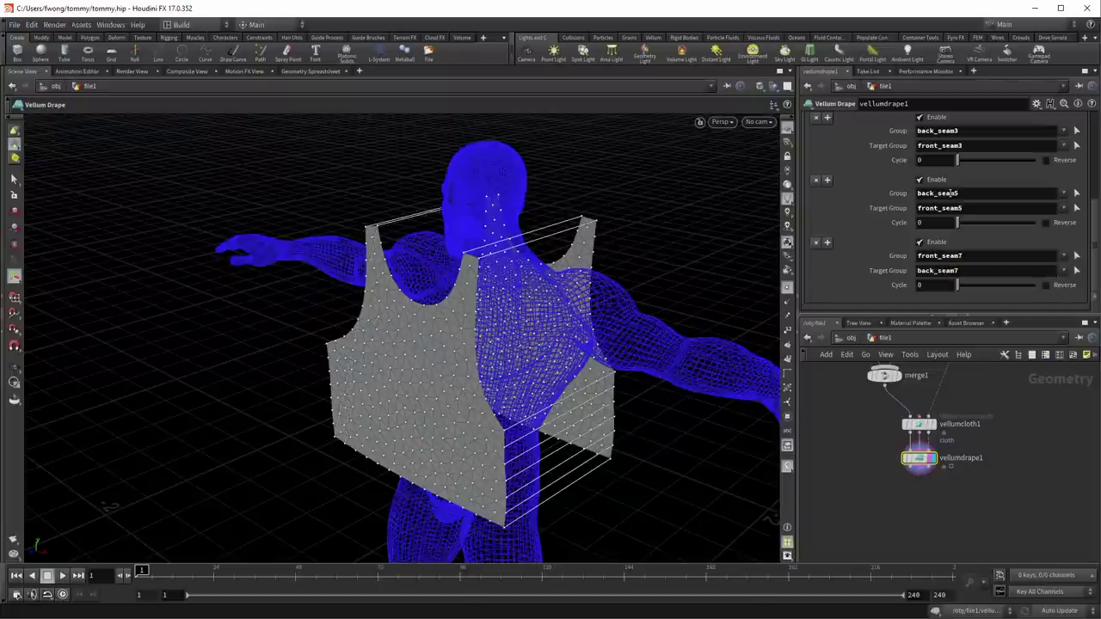
key("Escape")
left_click_drag(504, 192, 292, 174)
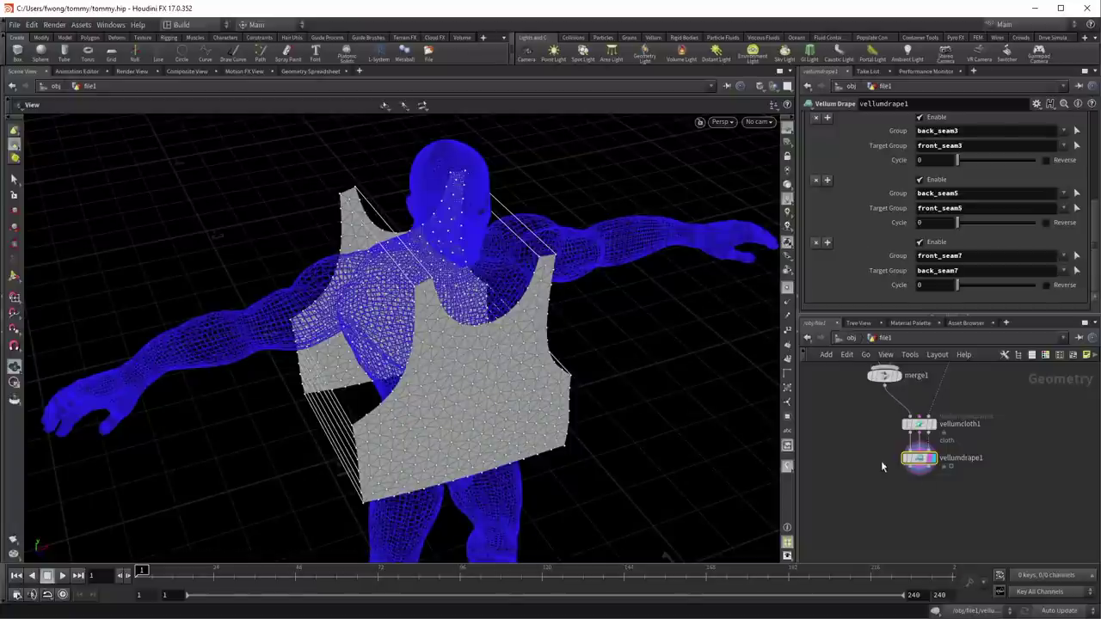
Step: Review the Weld Properties (Welding Frame Delay 10) and Solver settings, then return to Draping
scroll(878, 262, "up", 10)
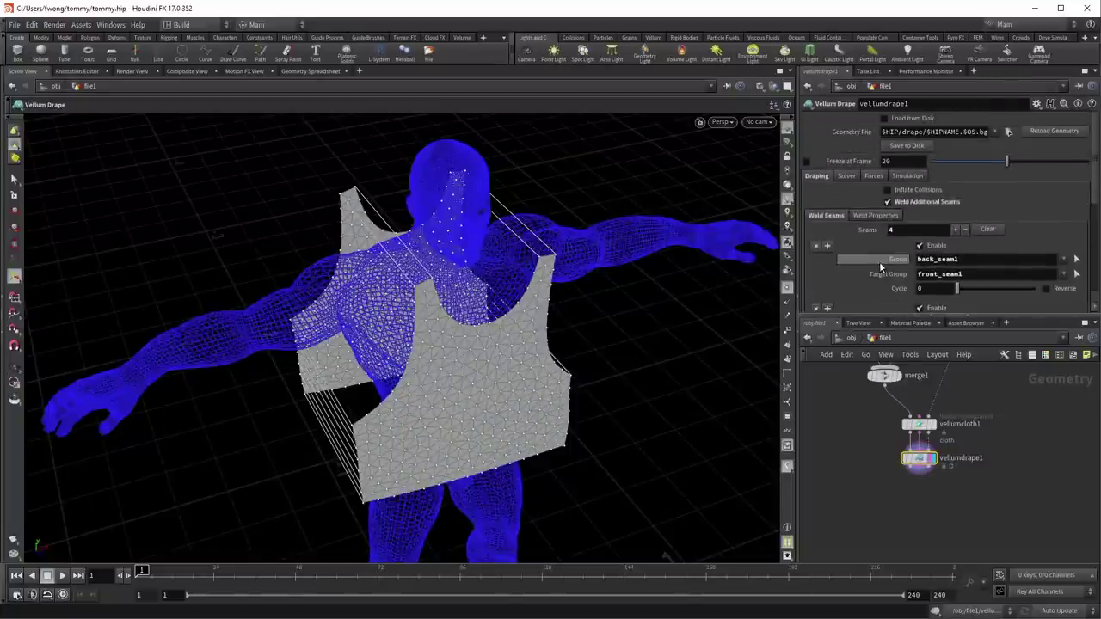
left_click(865, 213)
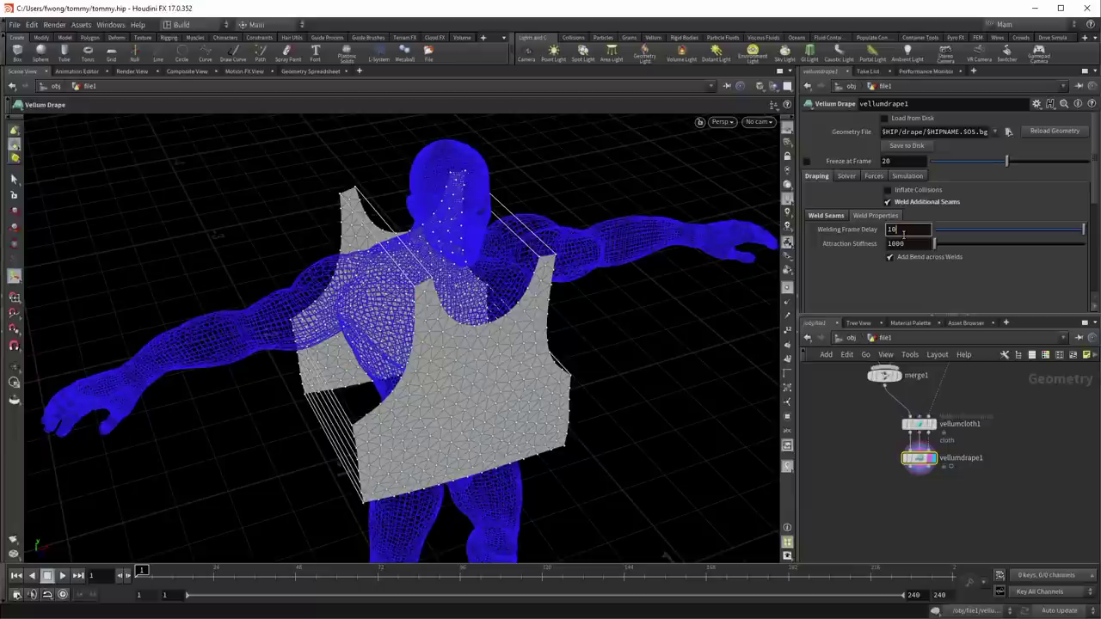
left_click(848, 176)
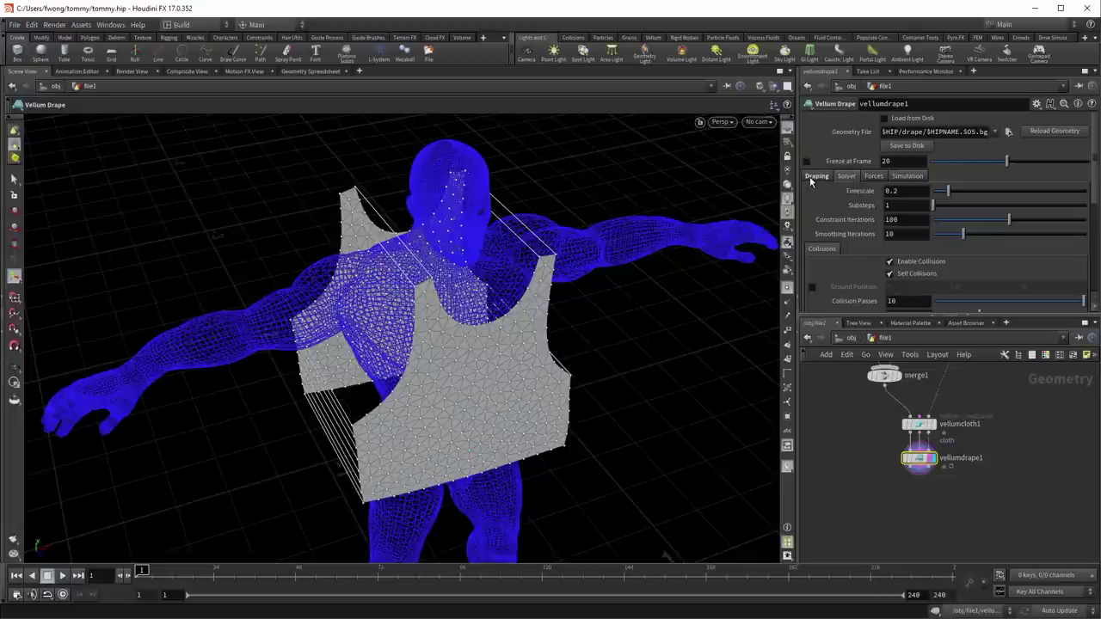
left_click(814, 176)
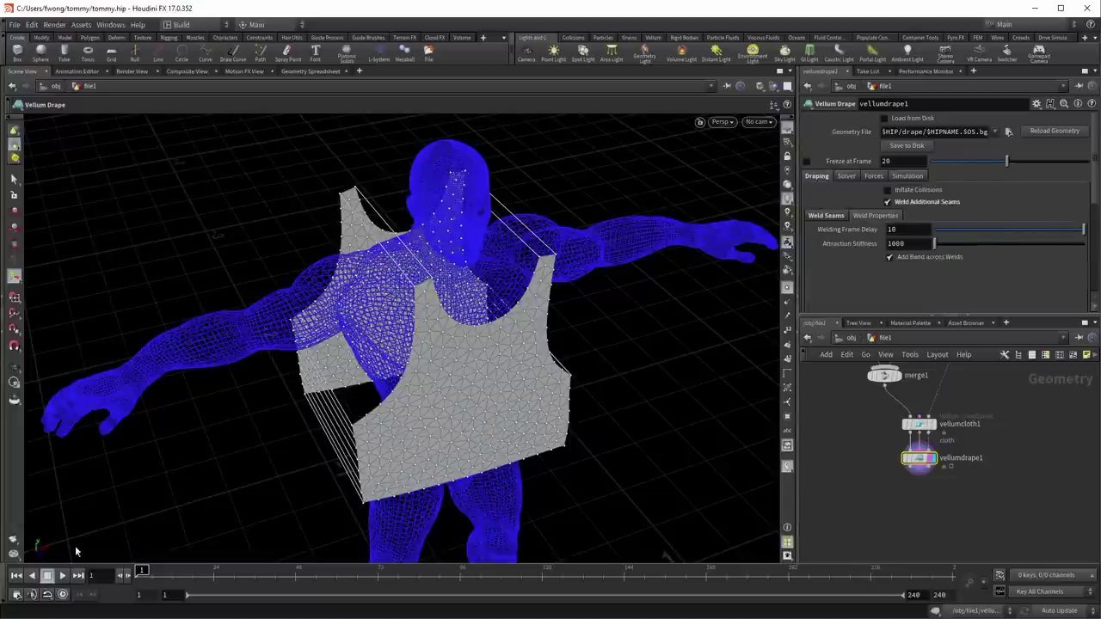
Step: Play the drape simulation and orbit the figure as the panels weld into a vest
left_click(60, 576)
key("Escape")
left_click_drag(435, 355, 472, 354)
key("Return")
left_click_drag(419, 396, 364, 399)
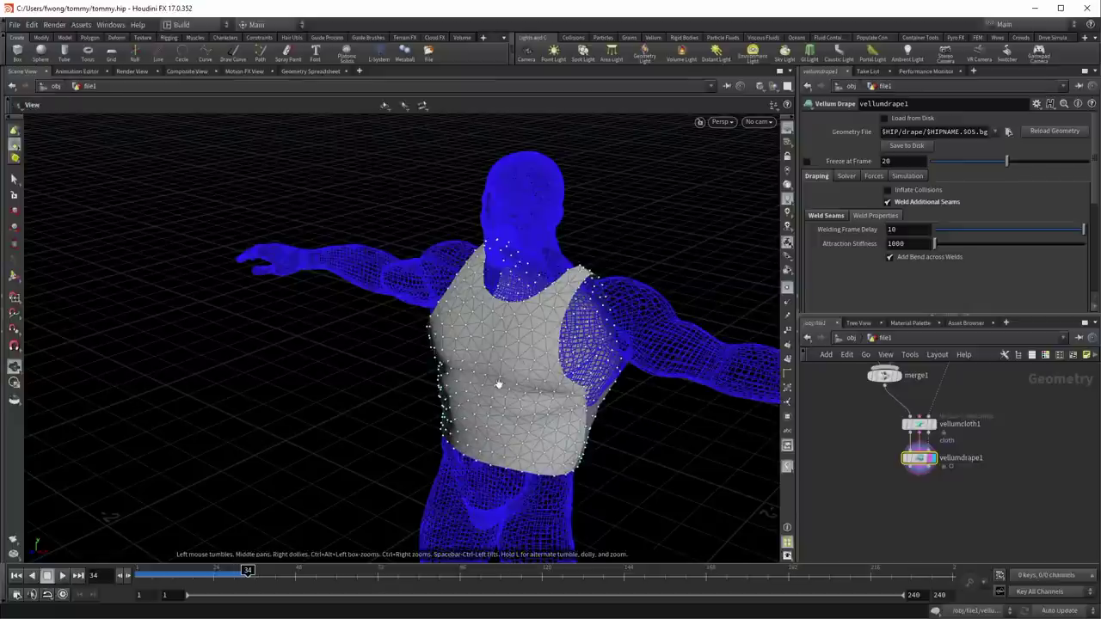
Step: Orbit and zoom around the draped torso to inspect the vest from the side
left_click_drag(301, 430, 378, 413)
key("s")
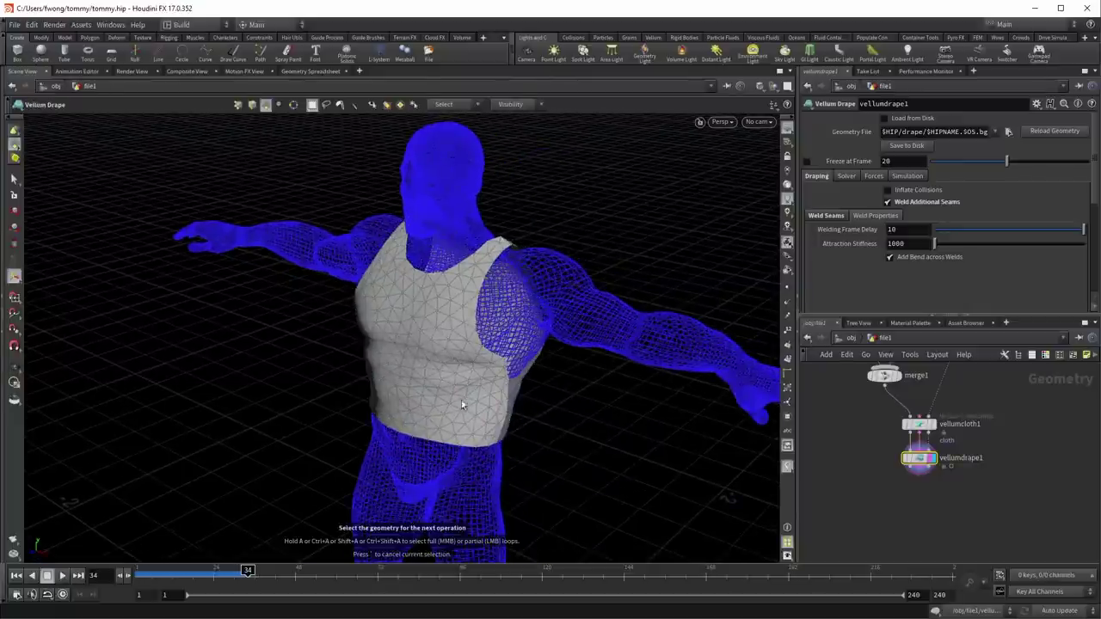
key("Escape")
left_click_drag(541, 418, 453, 422)
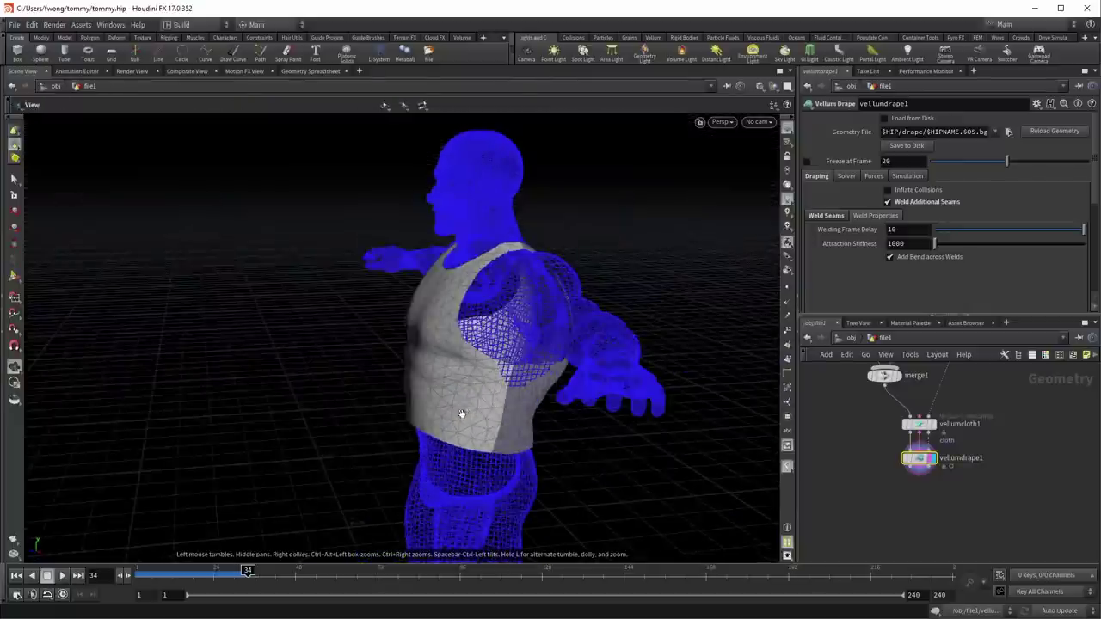
scroll(605, 378, "up", 5)
left_click_drag(605, 379, 504, 327)
scroll(576, 350, "up", 2)
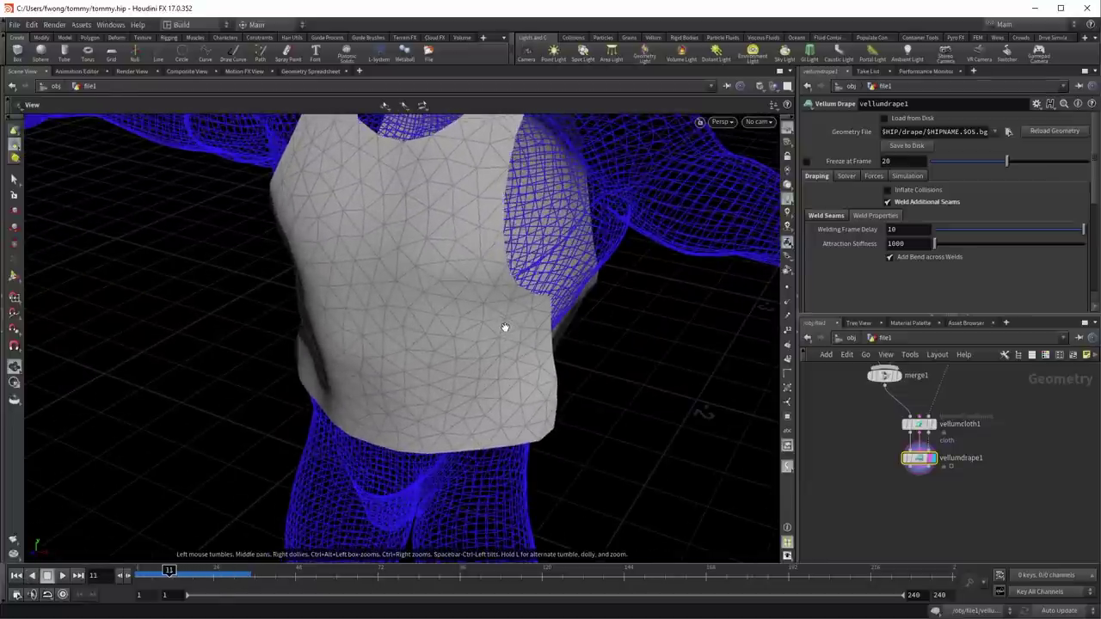
left_click_drag(602, 219, 541, 296)
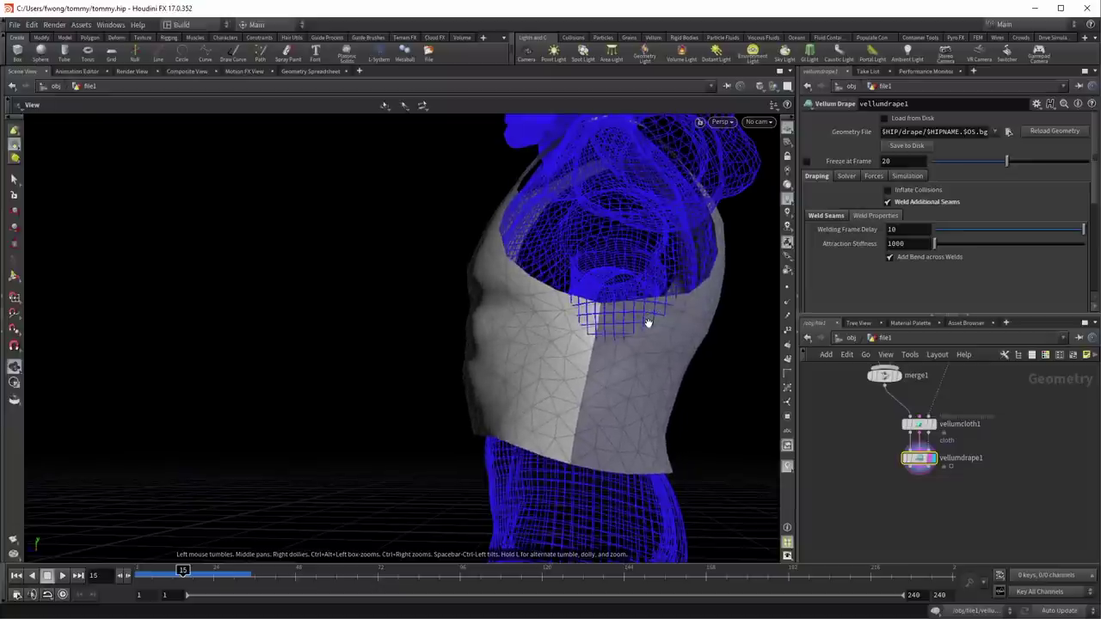
Step: Rewind the simulation to frame 1, orbit to a three-quarter view, and reveal upstream nodes
key("ctrl+Up")
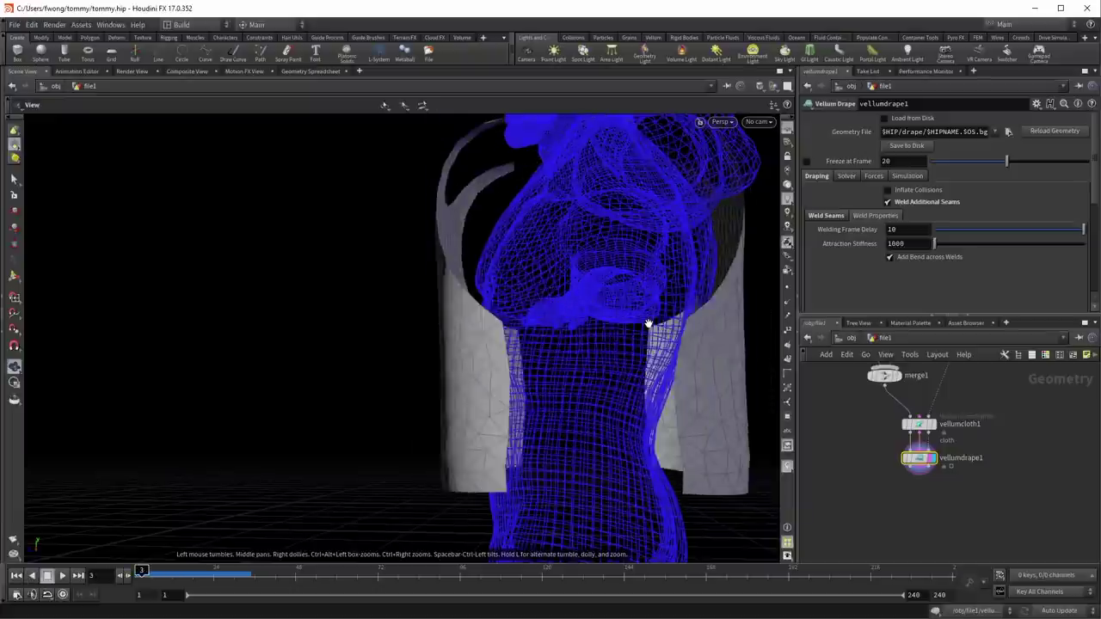
key("ctrl+Up")
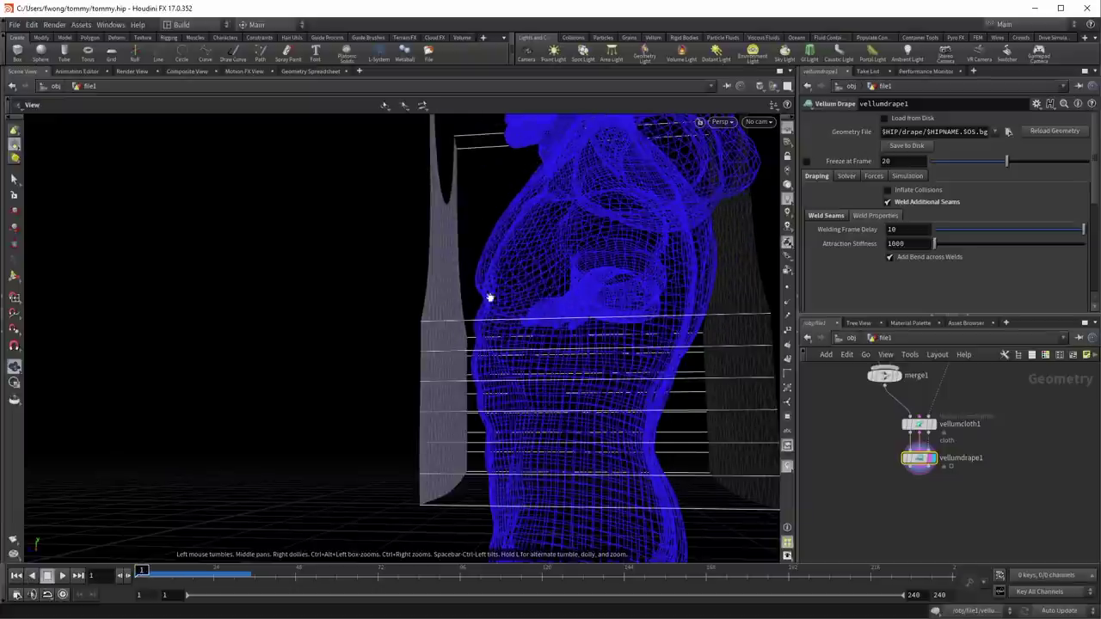
left_click_drag(458, 300, 614, 346)
right_click_drag(614, 347, 491, 405)
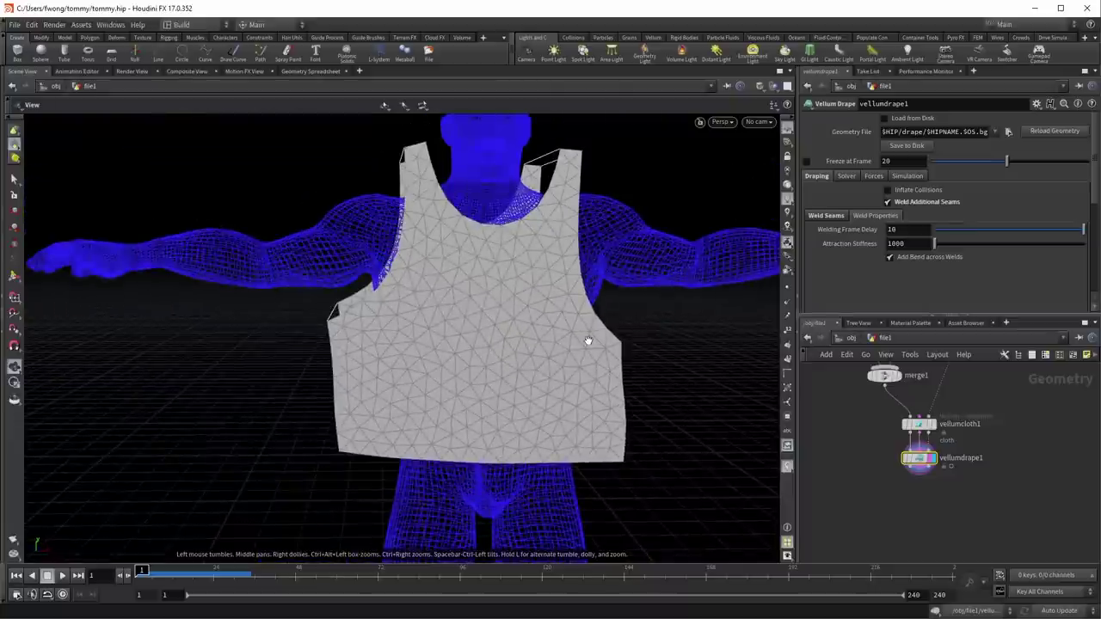
left_click_drag(448, 295, 536, 384)
middle_click_drag(861, 438, 864, 534)
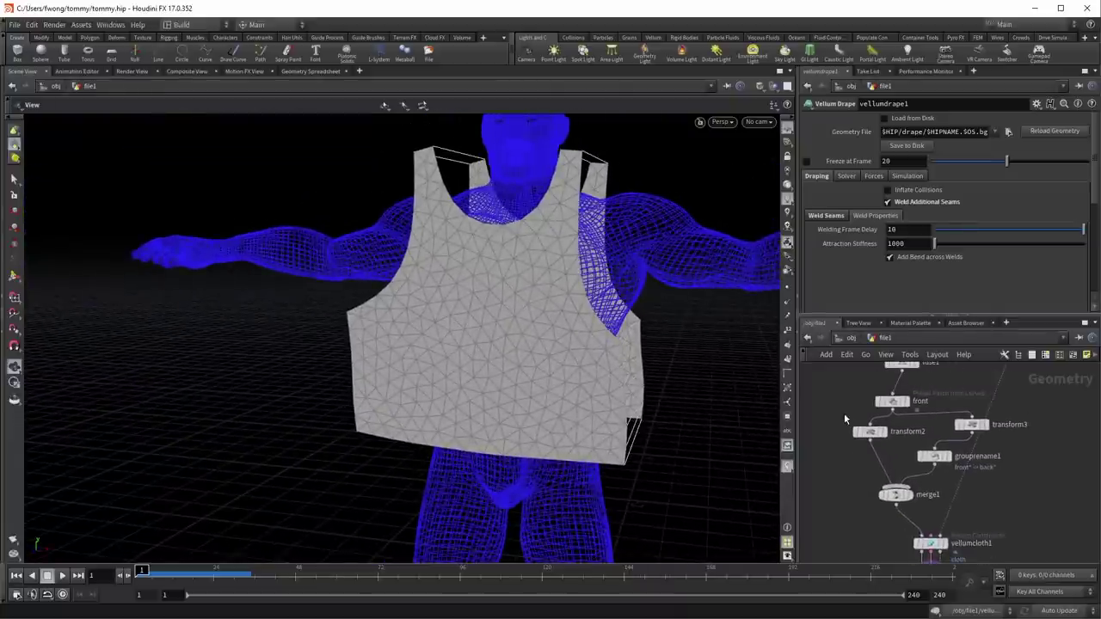
Step: Display fuse1's output in the viewport and open its parameters
middle_click_drag(854, 463, 834, 543)
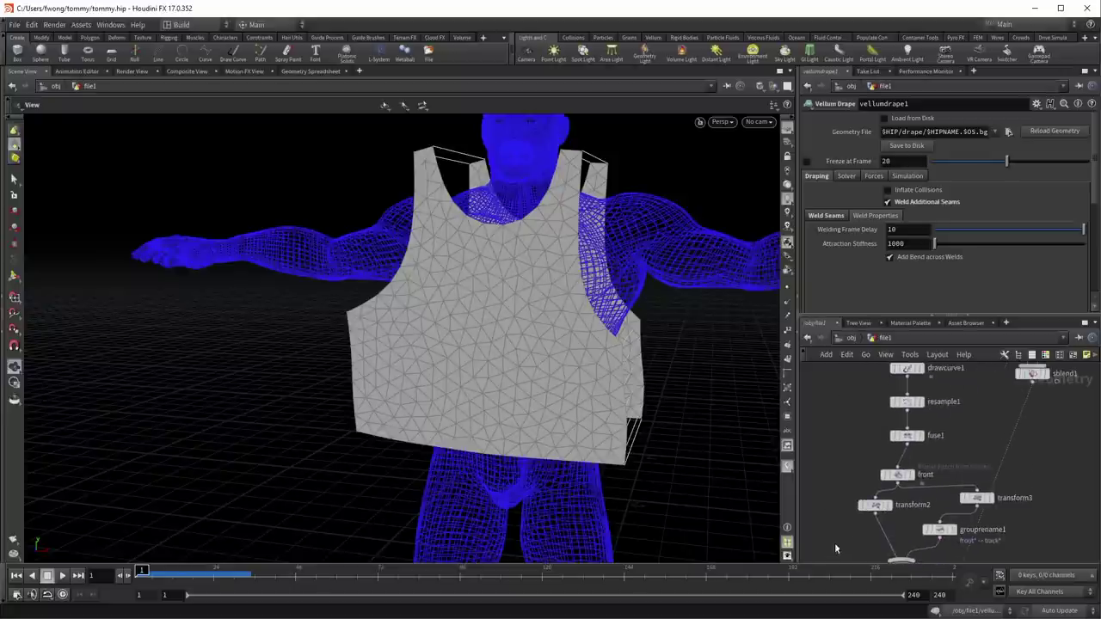
left_click(918, 436)
left_click(906, 436)
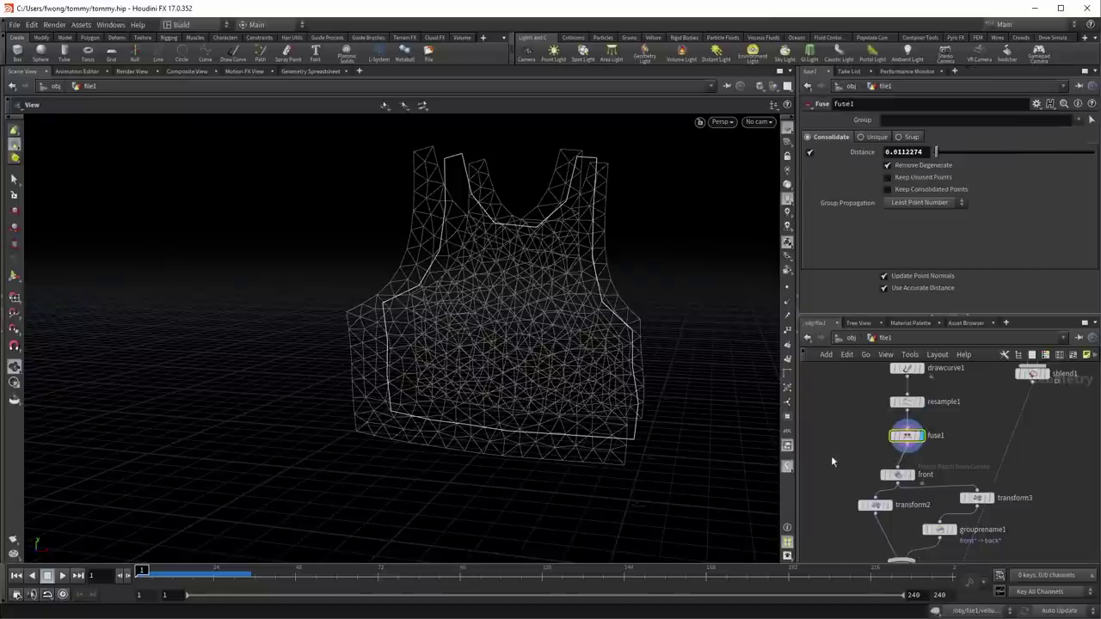
middle_click_drag(831, 455, 833, 516)
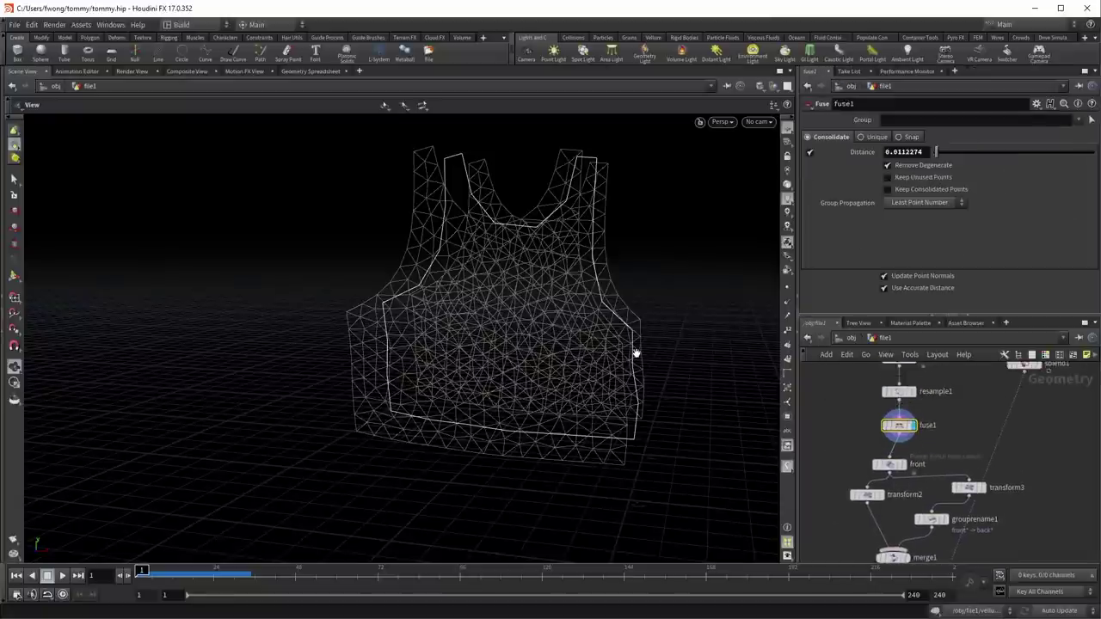
Step: Insert an Edit node, edit1, on the wire between fuse1 and front
key("Tab")
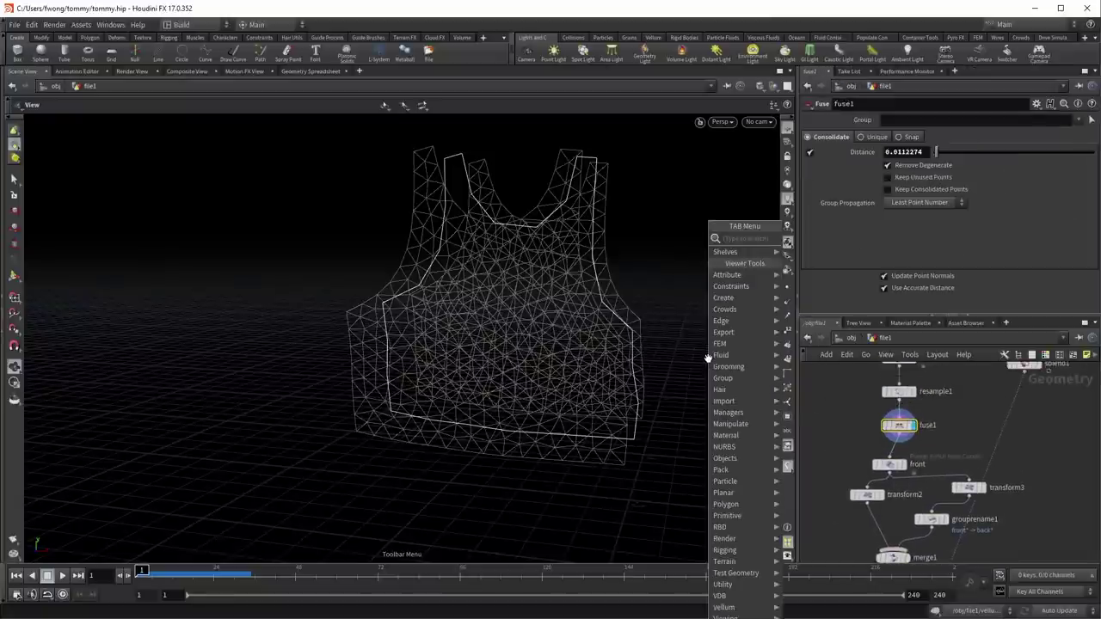
type("edit")
key("Return")
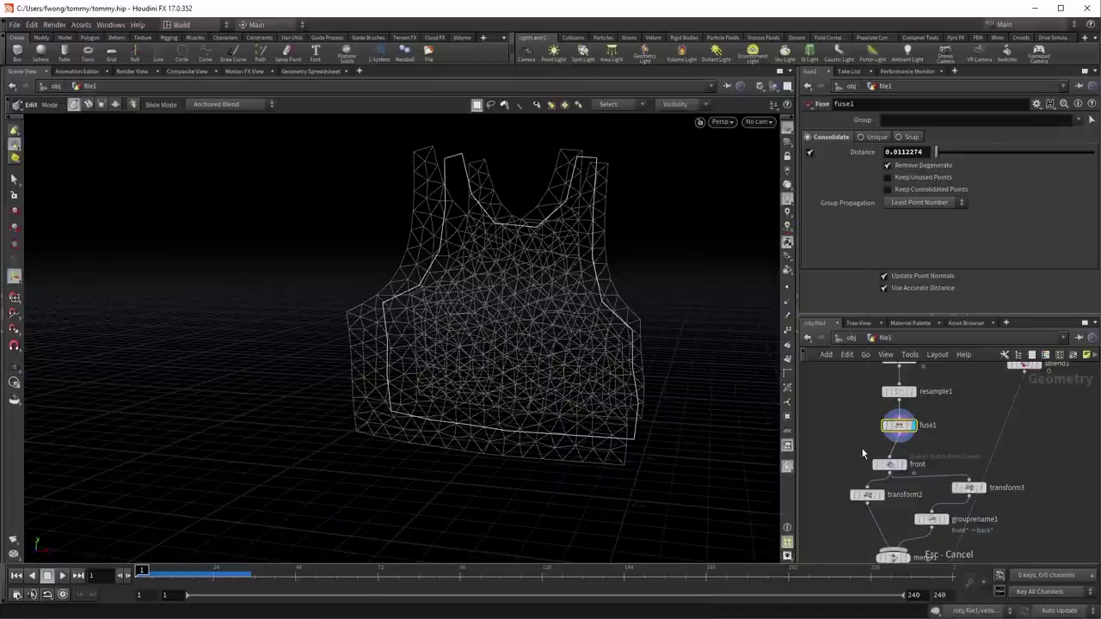
key("Tab")
type("edit")
key("Return")
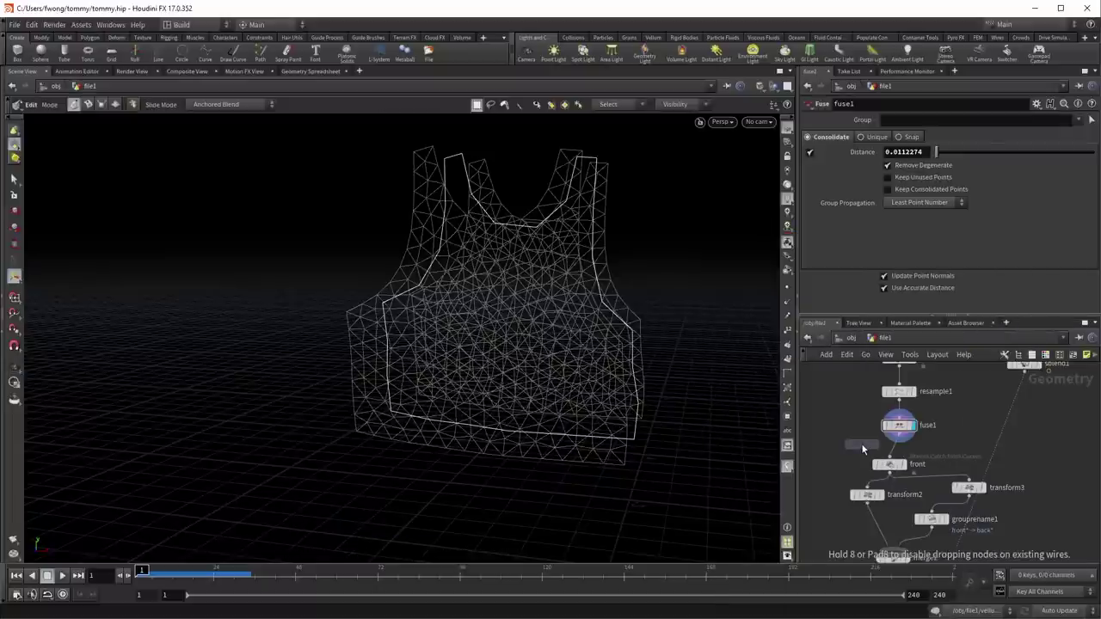
left_click(898, 455)
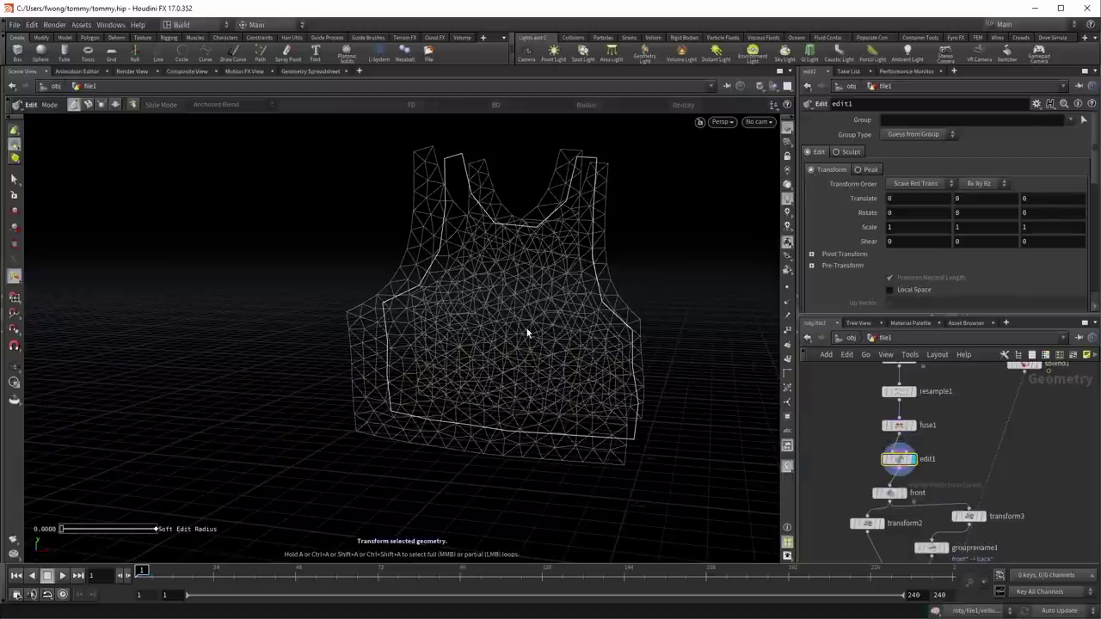
Step: Select primitives on the vest mesh and switch the Edit selection type to Points
left_click_drag(632, 337, 637, 351, "alt")
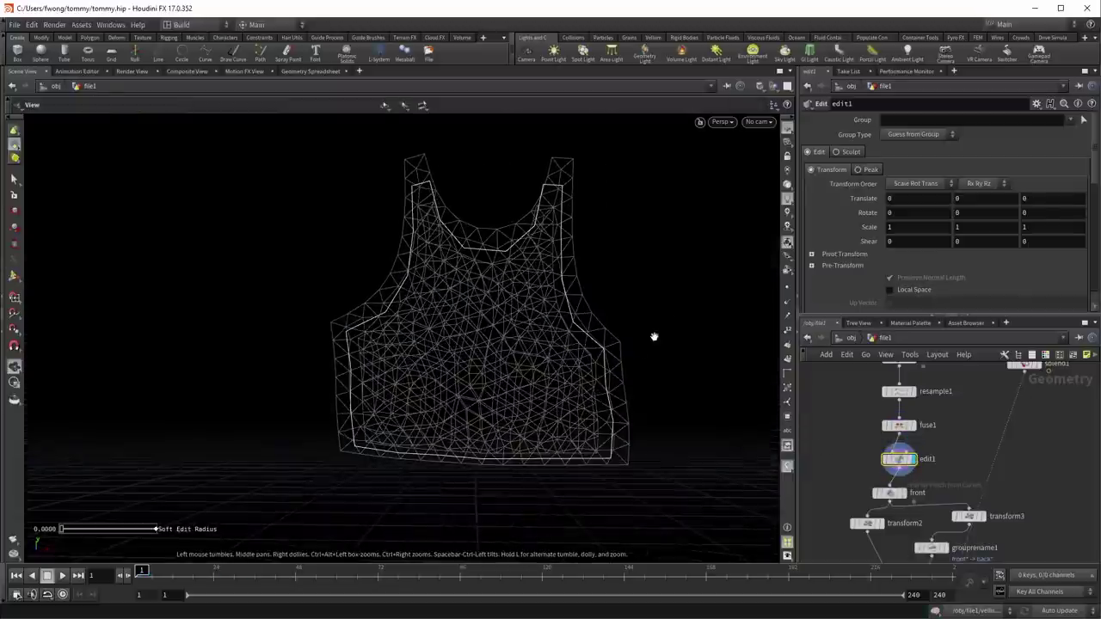
scroll(637, 352, "up", 5)
left_click(665, 379)
key("Escape")
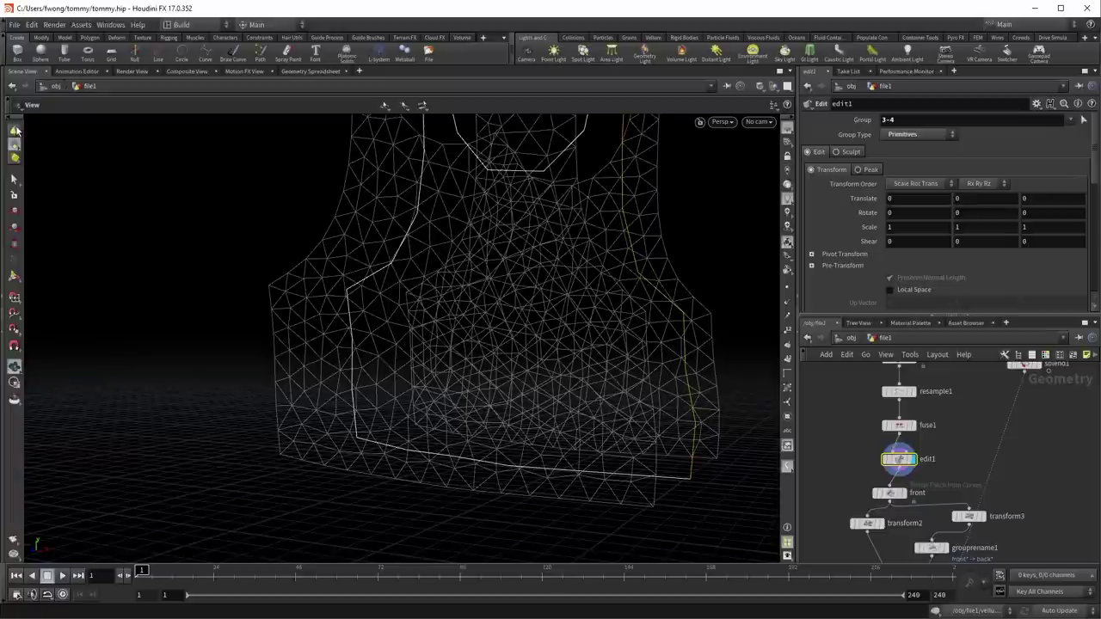
right_click(17, 148)
left_click(32, 152)
left_click_drag(749, 386, 566, 344)
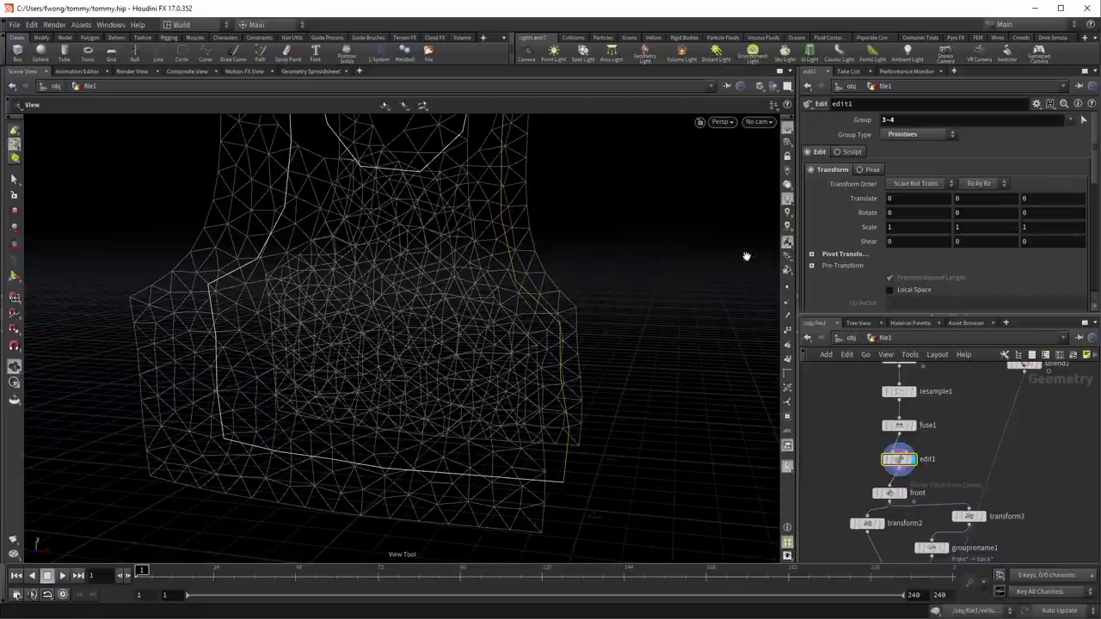
Step: Show the vest mesh's points and switch the Edit tool to a different point selection mode
left_click(787, 286)
left_click_drag(536, 312, 593, 318)
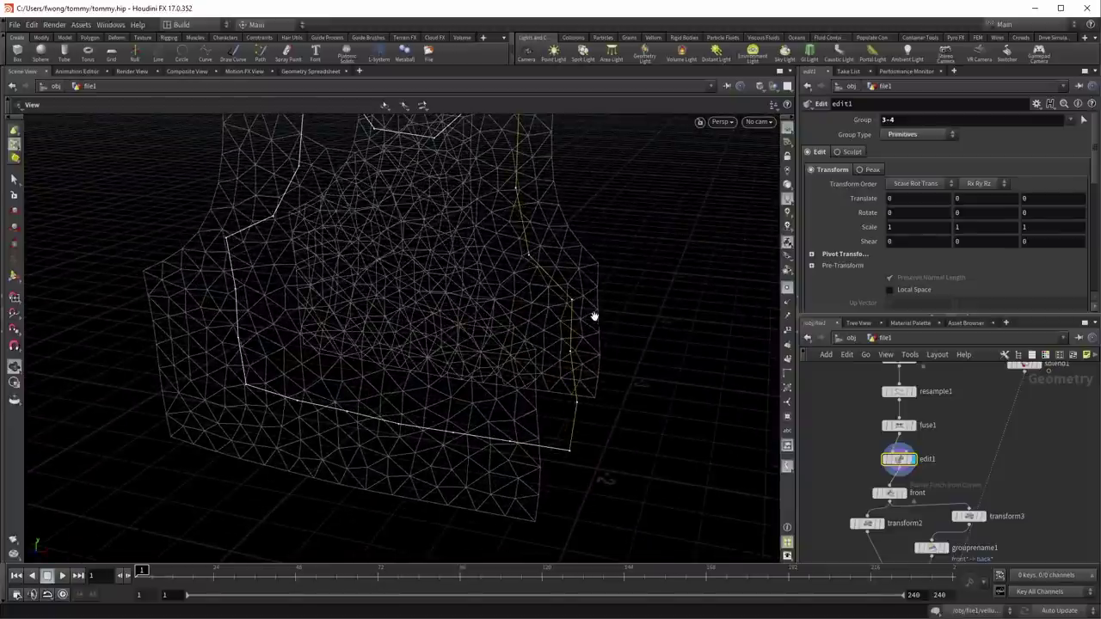
key("Return")
left_click_drag(669, 365, 581, 299)
key("Escape")
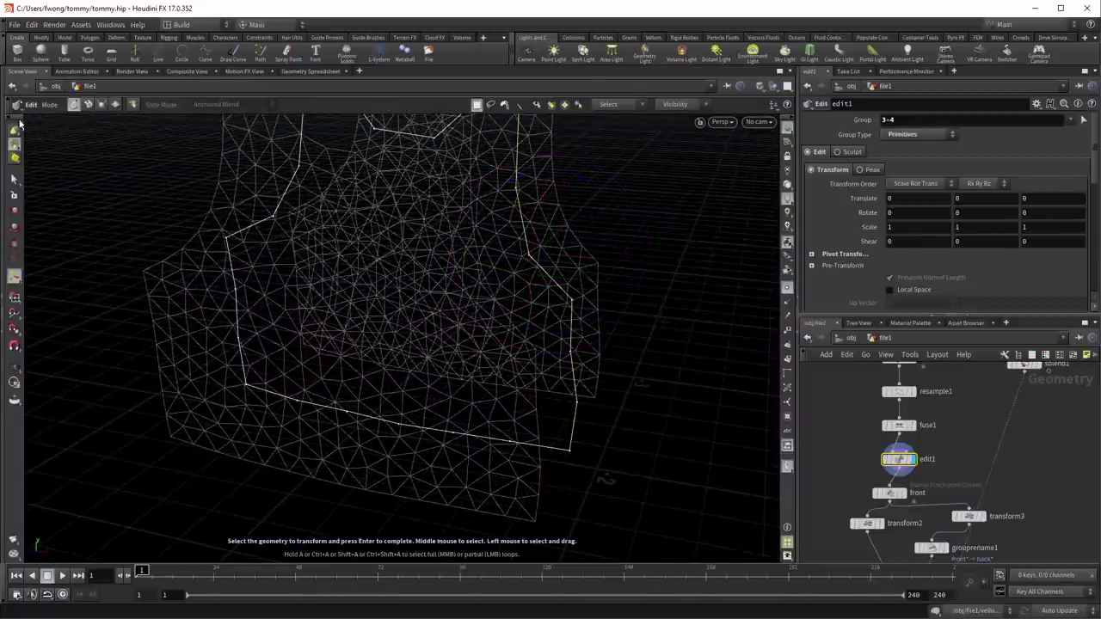
left_click(15, 126)
left_click(52, 155)
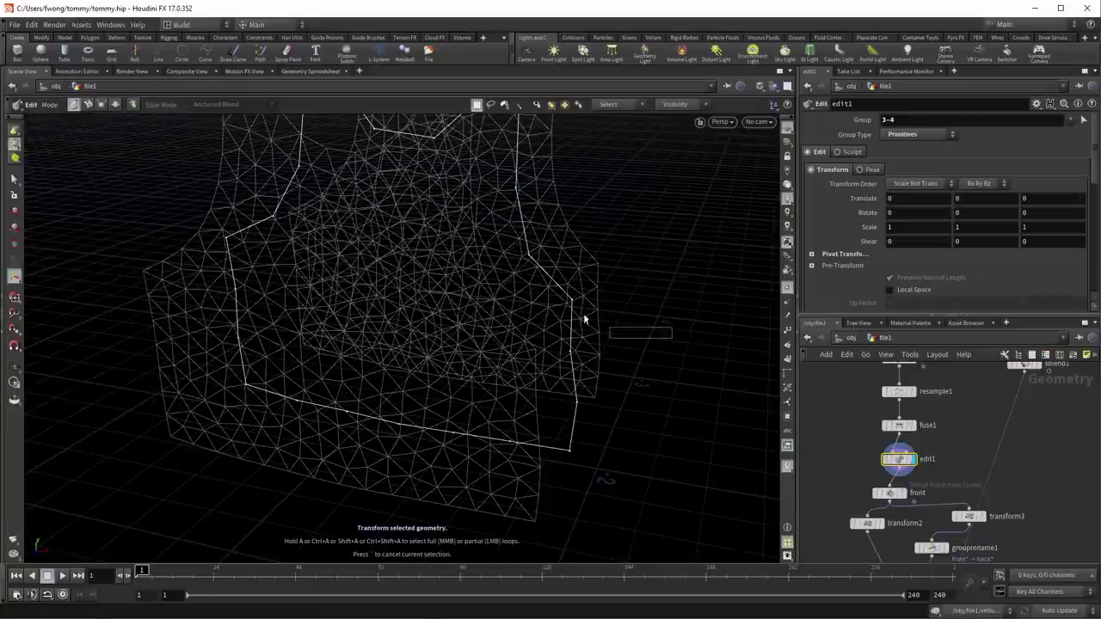
Step: Nudge edge point 15 slightly outward along X, then select point 16 and view it from the front
left_click_drag(576, 315, 615, 297)
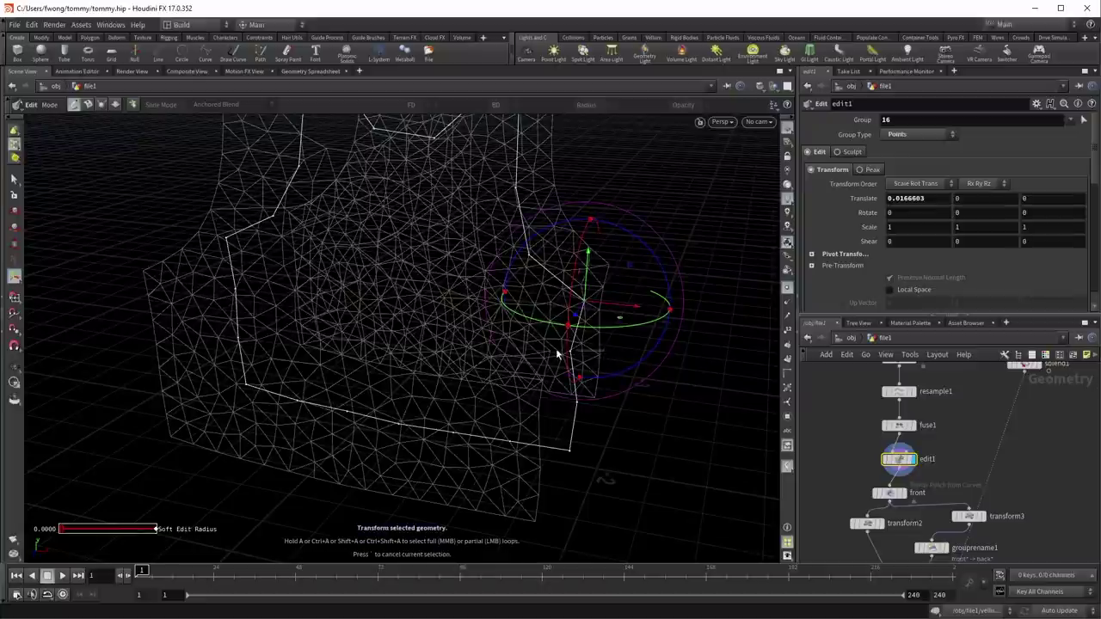
left_click(605, 352)
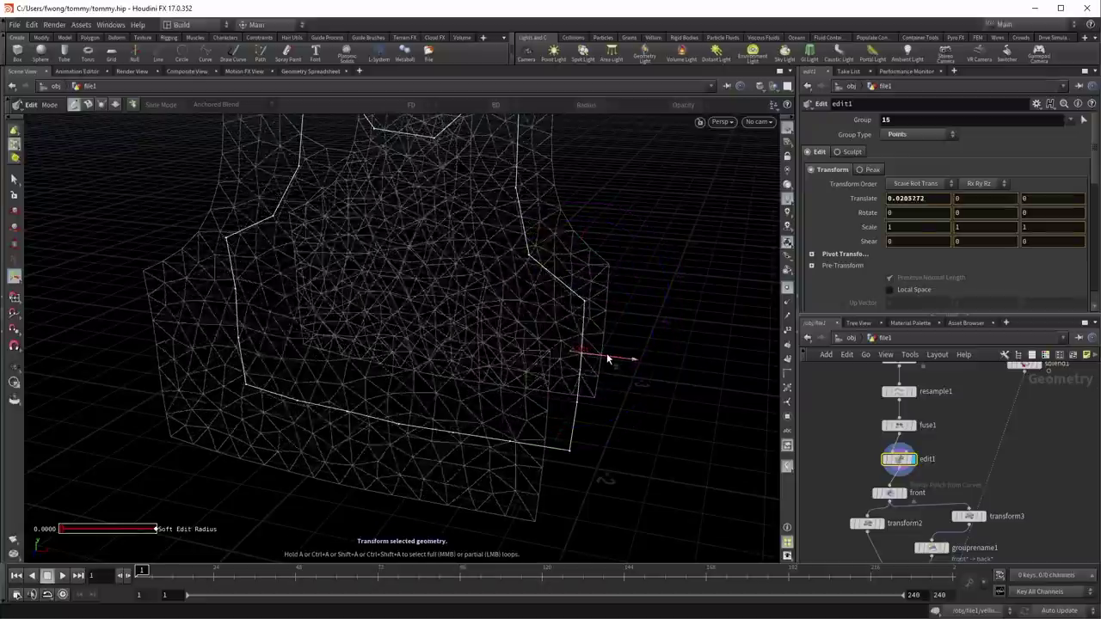
left_click_drag(606, 352, 615, 355)
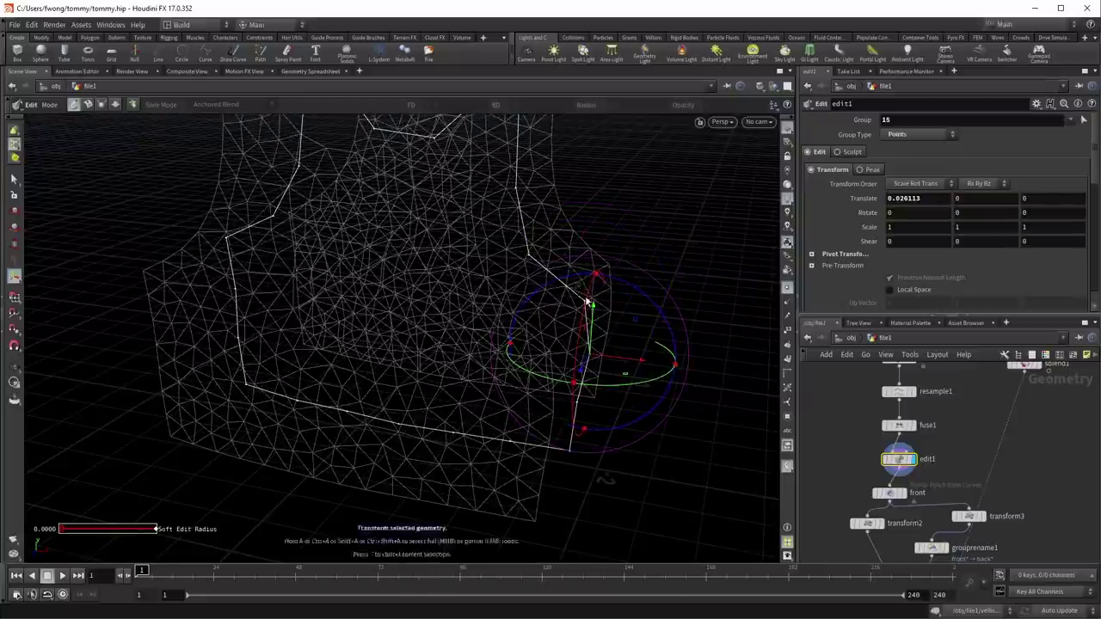
left_click(612, 303)
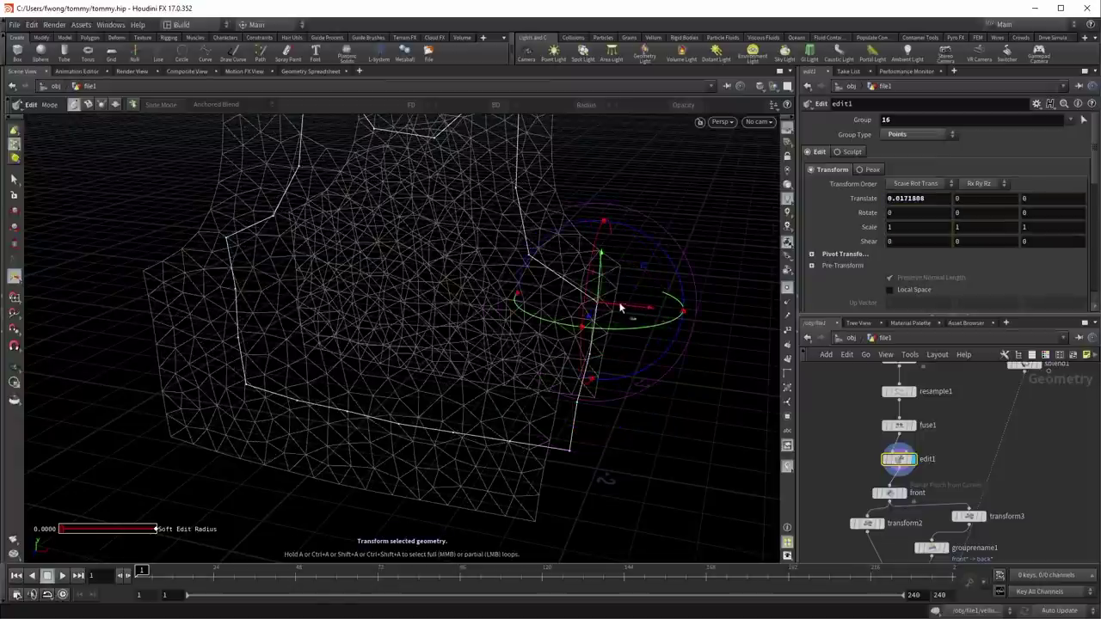
key("space")
left_click_drag(678, 221, 209, 362)
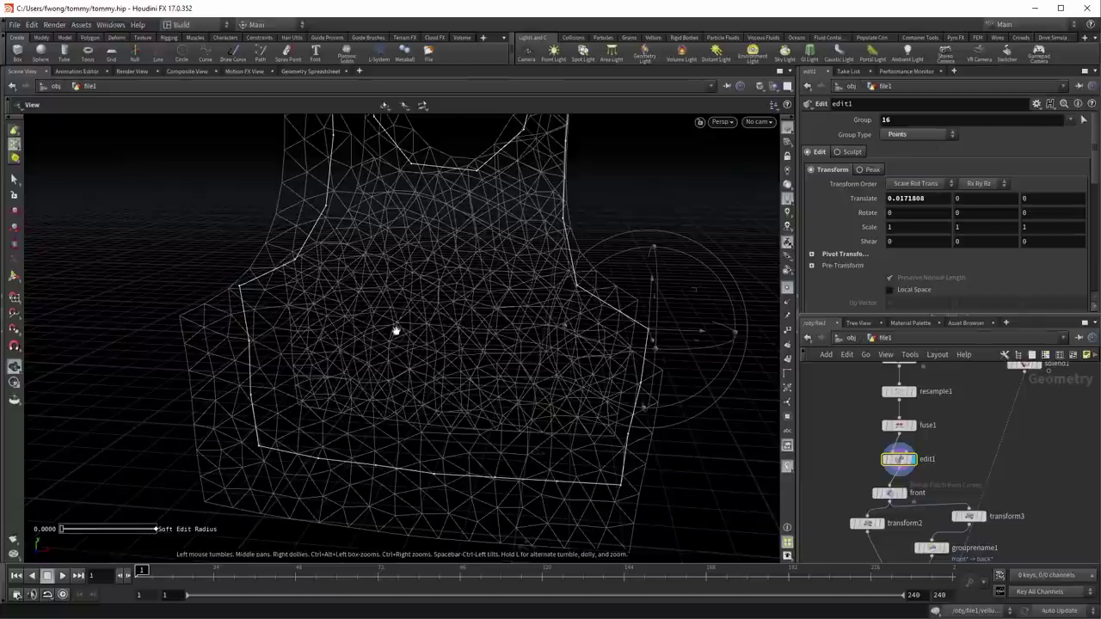
scroll(892, 465, "down", 5)
Step: Display vellumdrape1, play the drape simulation, then rewind it to frame 1
left_click(920, 497)
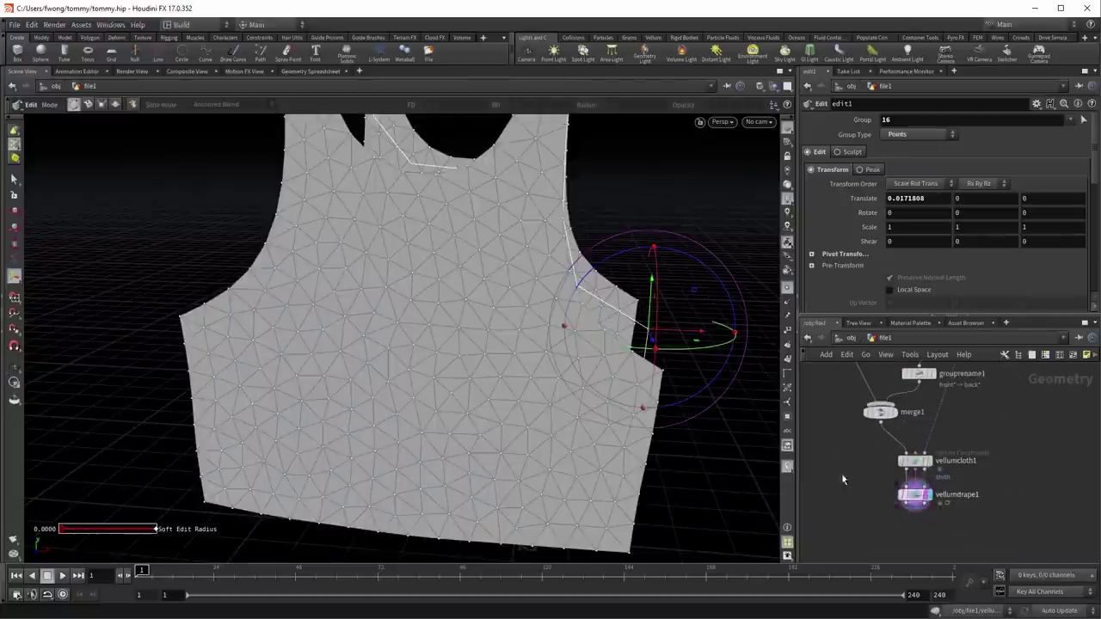
scroll(573, 373, "down", 3)
left_click_drag(573, 374, 216, 499)
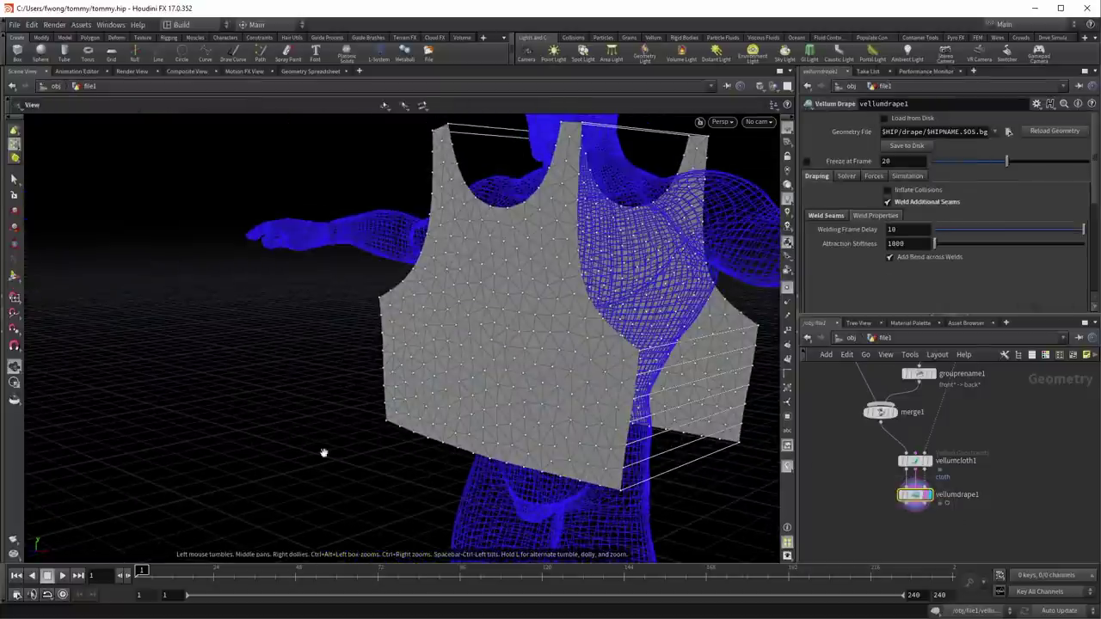
left_click(60, 576)
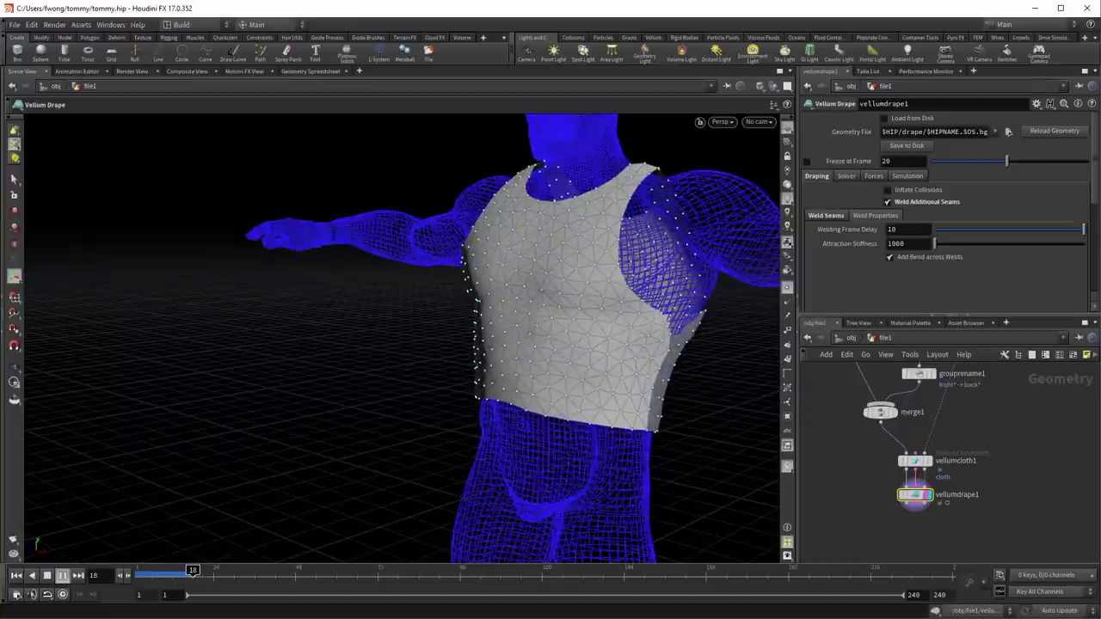
left_click(14, 577)
scroll(842, 435, "up", 5)
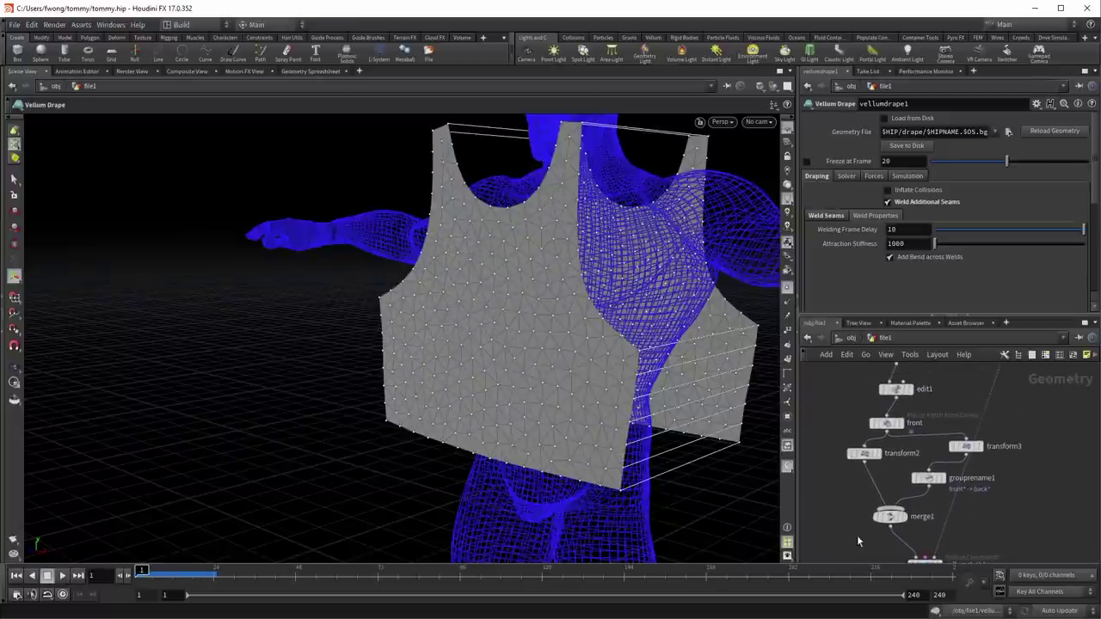
scroll(841, 444, "up", 2)
Step: In edit1, push points 15-16 outward along X and nudge point 14 outward by 0.0241777
left_click(885, 456)
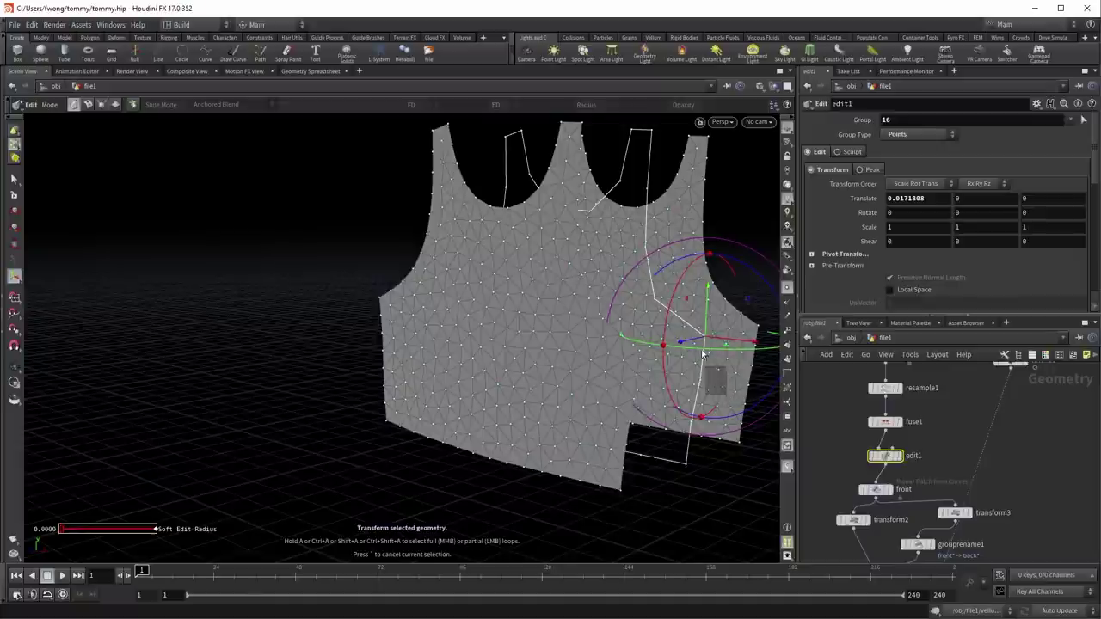
left_click(727, 350, "shift")
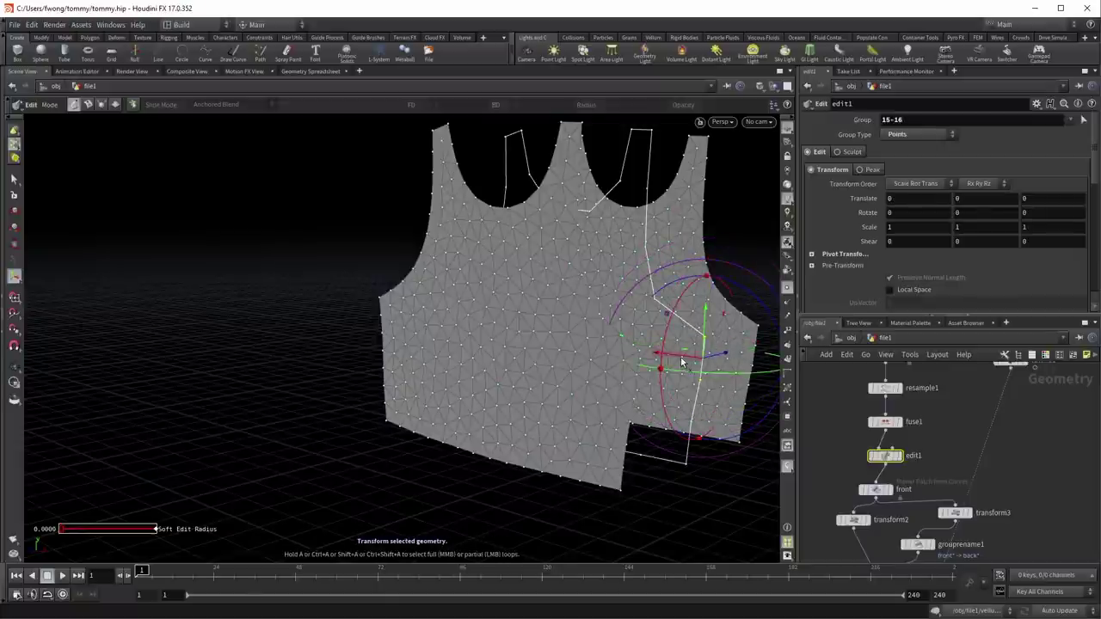
left_click_drag(681, 362, 712, 368)
left_click(679, 410)
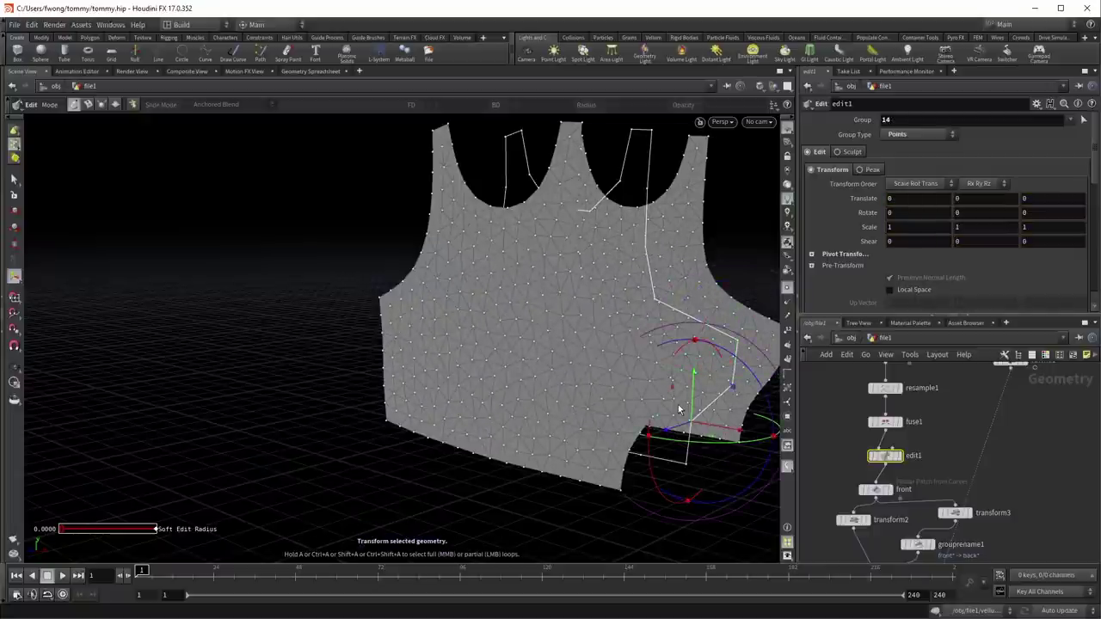
left_click_drag(711, 425, 719, 425)
Step: Replay the drape around the body to check the reshaped vest, then reset to the first frame
middle_click_drag(948, 450, 980, 301)
left_click_drag(559, 354, 580, 386)
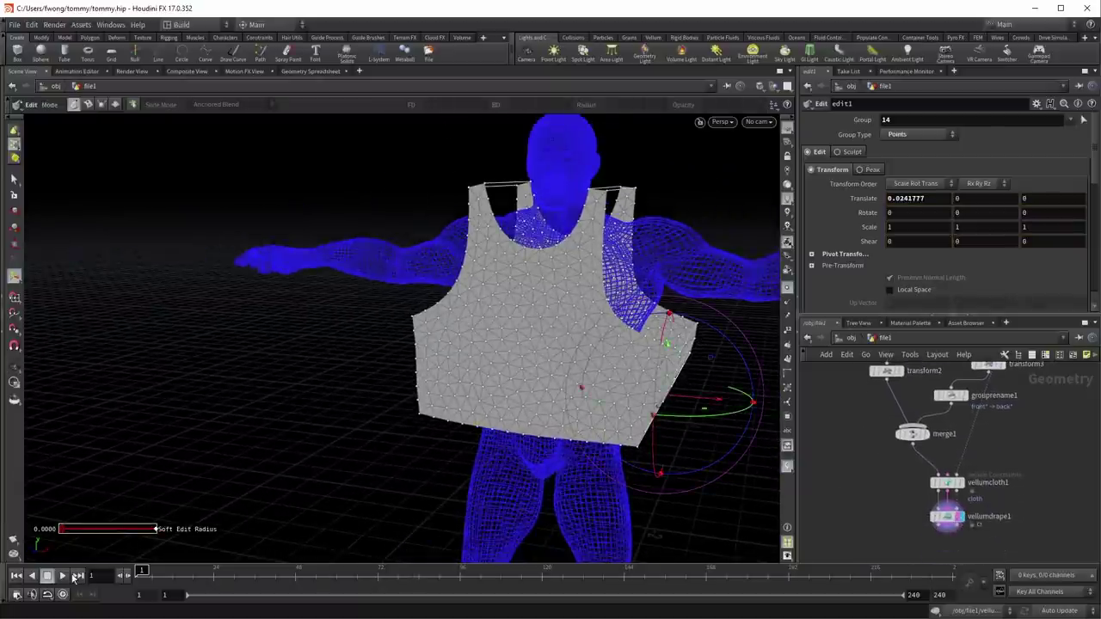
left_click(66, 575)
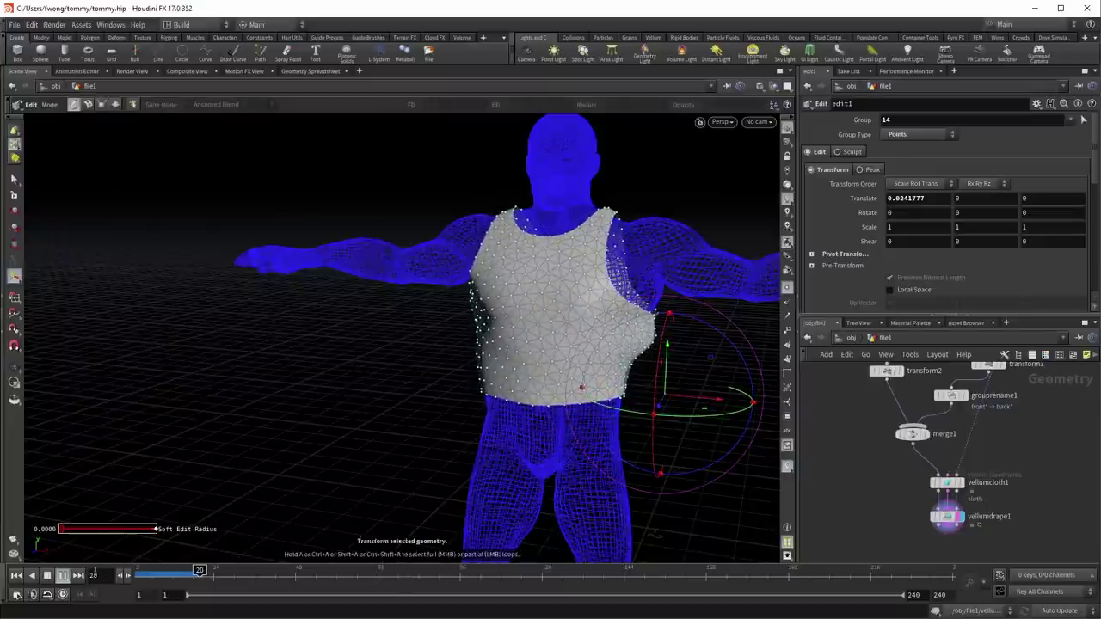
left_click_drag(565, 293, 497, 369)
key("Return")
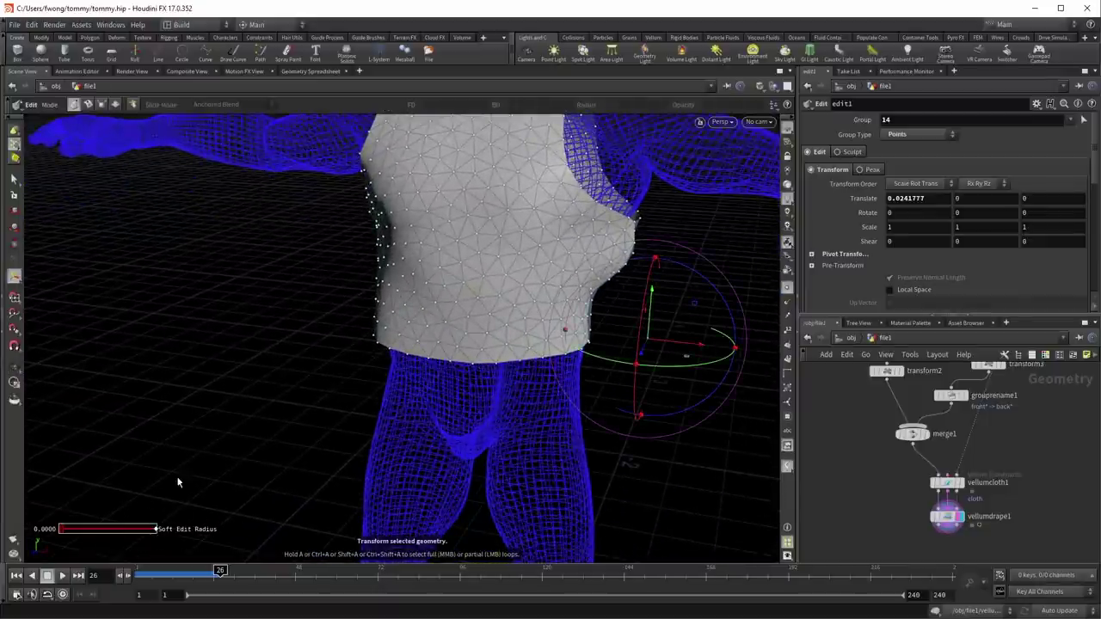
left_click(16, 575)
key("Escape")
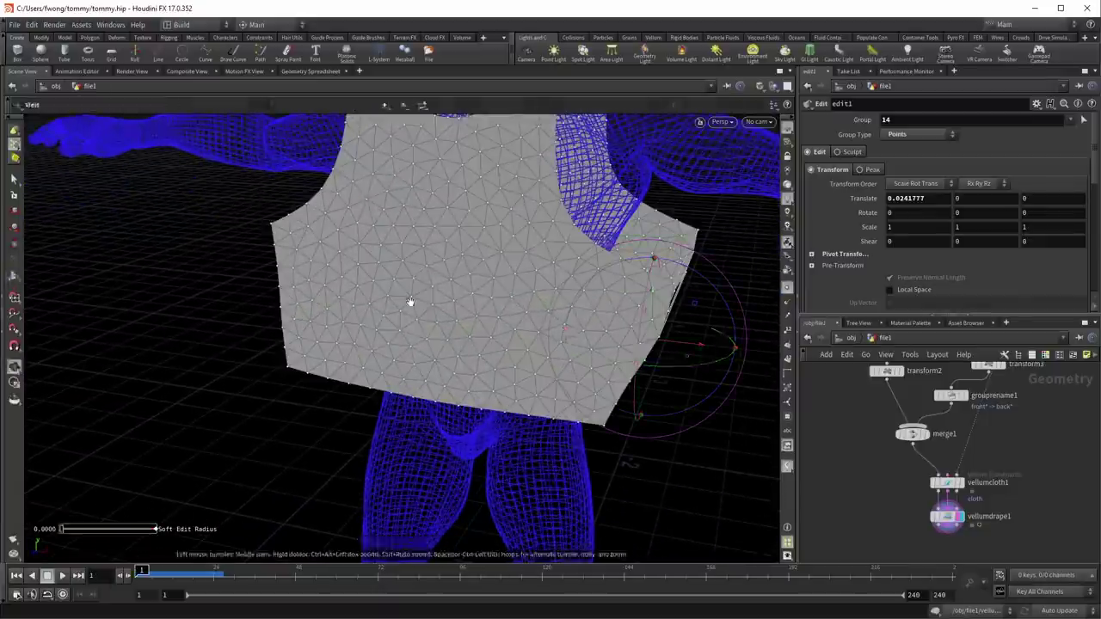
left_click_drag(413, 312, 324, 349)
key("Return")
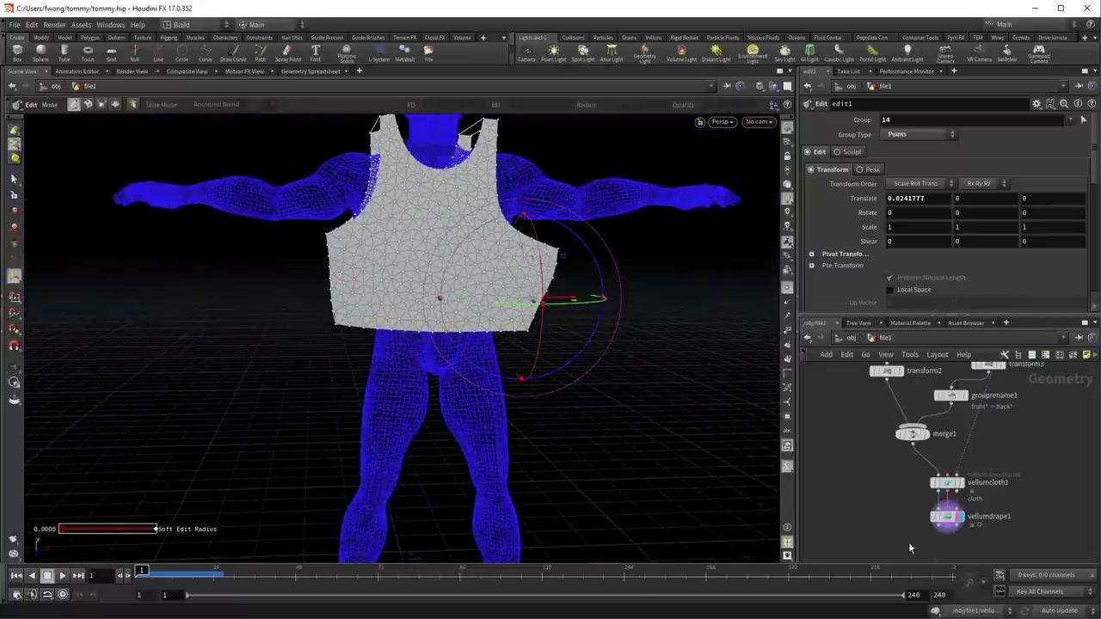
Step: Add a Planar Patch node to the network and bring up its handles
middle_click_drag(880, 514, 886, 441)
key("Tab")
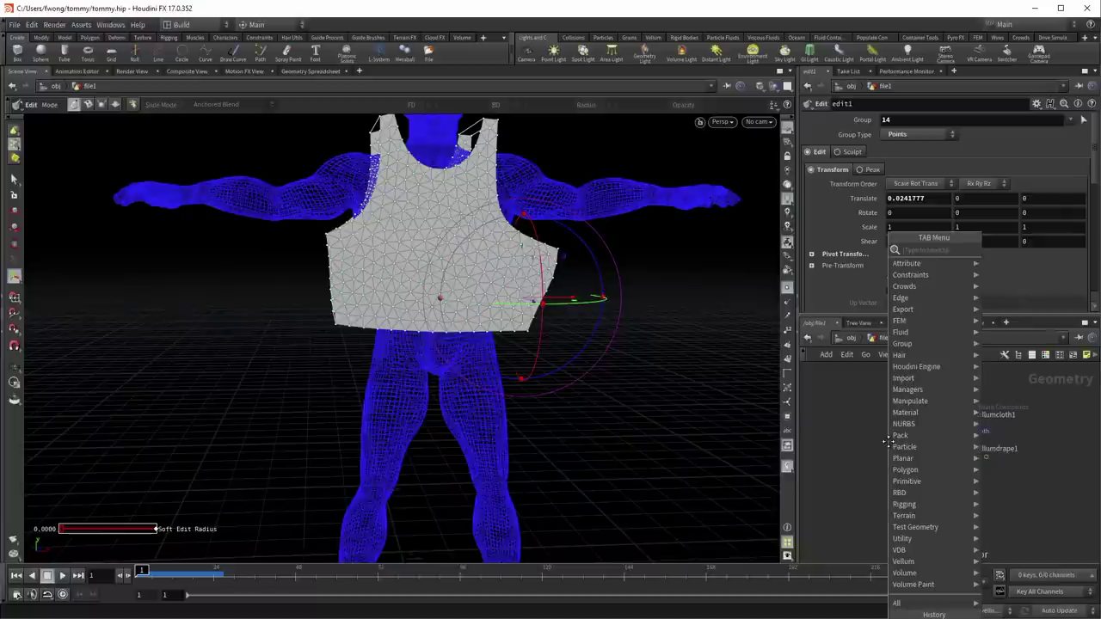
type("plan")
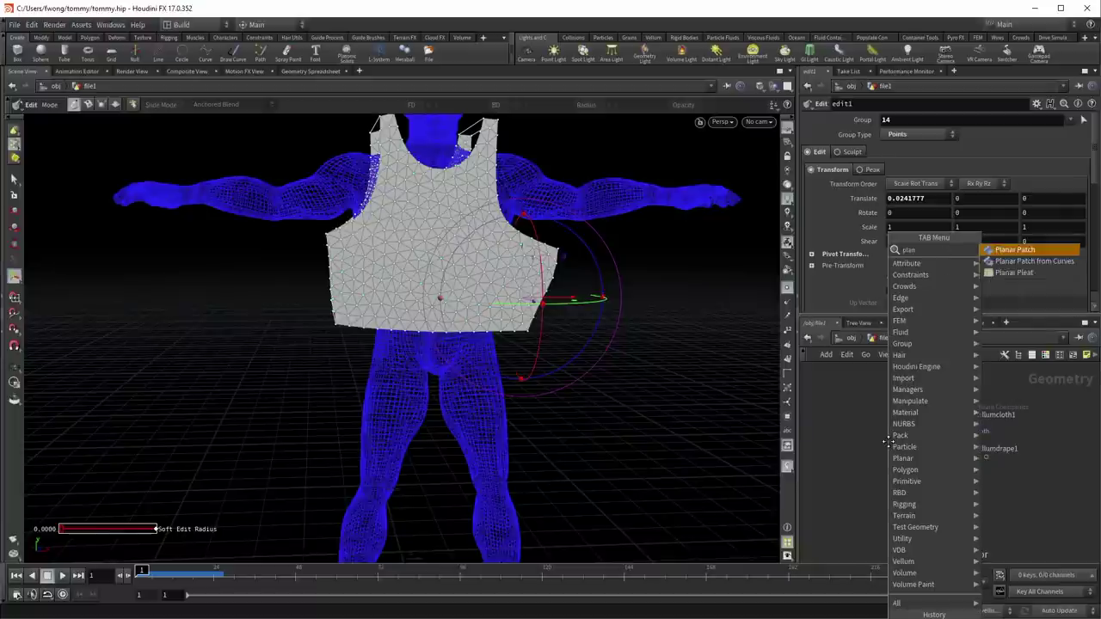
key("Return")
left_click(887, 442)
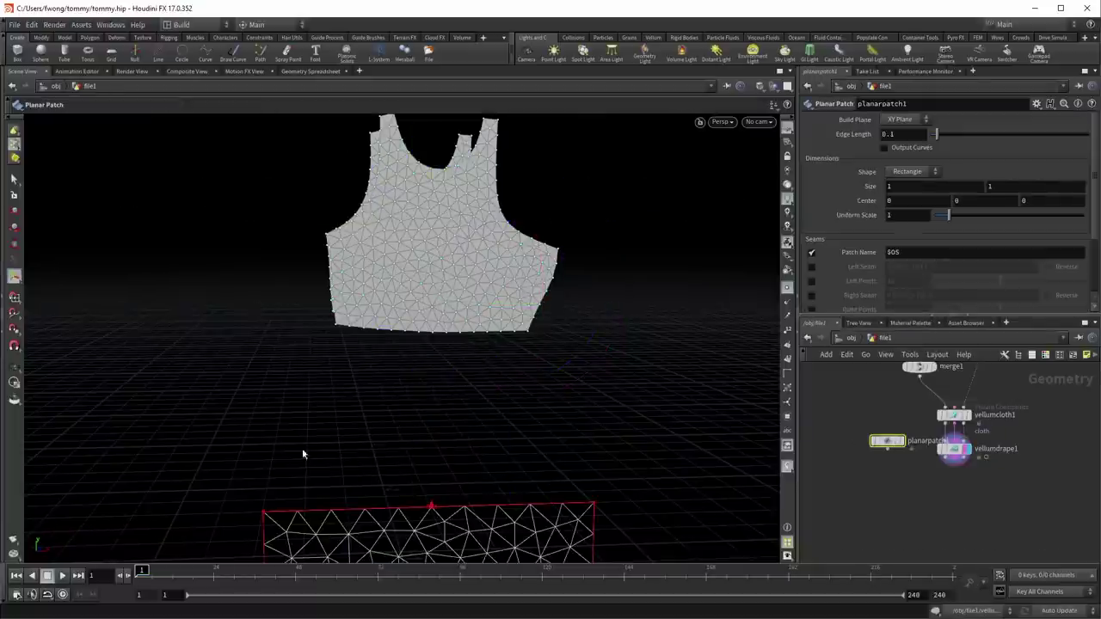
left_click_drag(348, 465, 503, 331)
key("Return")
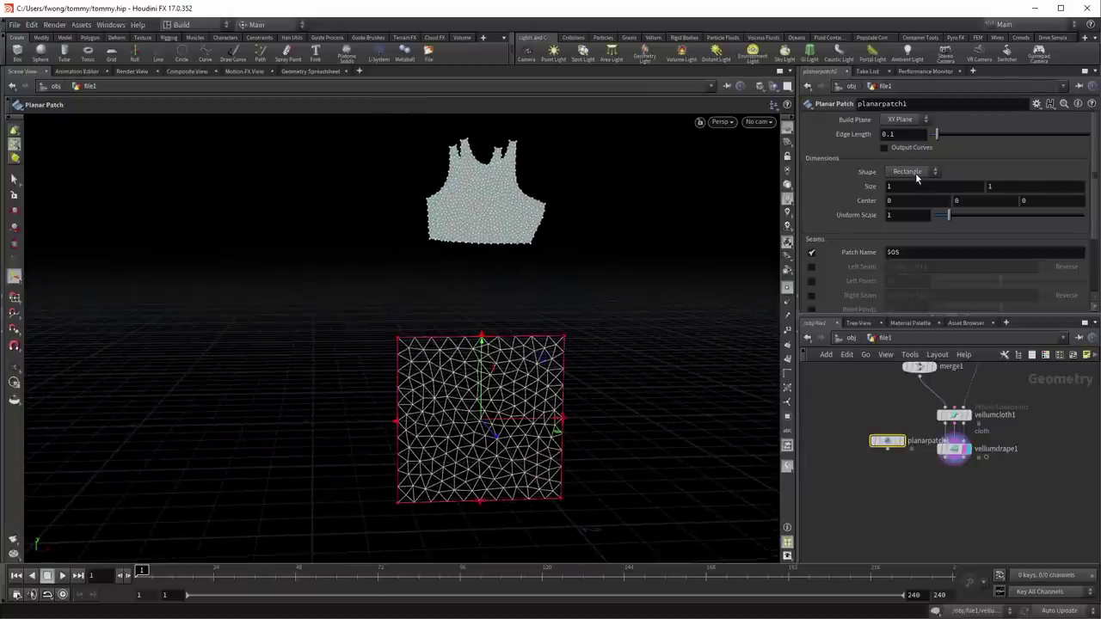
Step: Try circle and open-ring patch shapes before setting the patch back to Rectangle
left_click(915, 173)
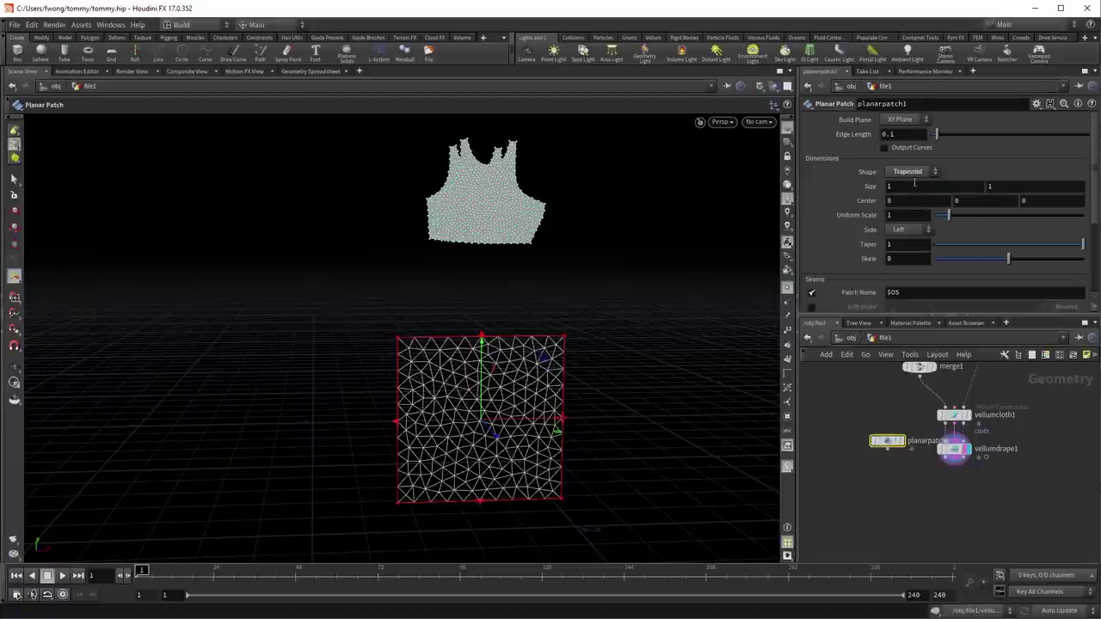
left_click_drag(987, 249, 1049, 248)
left_click(914, 174)
left_click(901, 207)
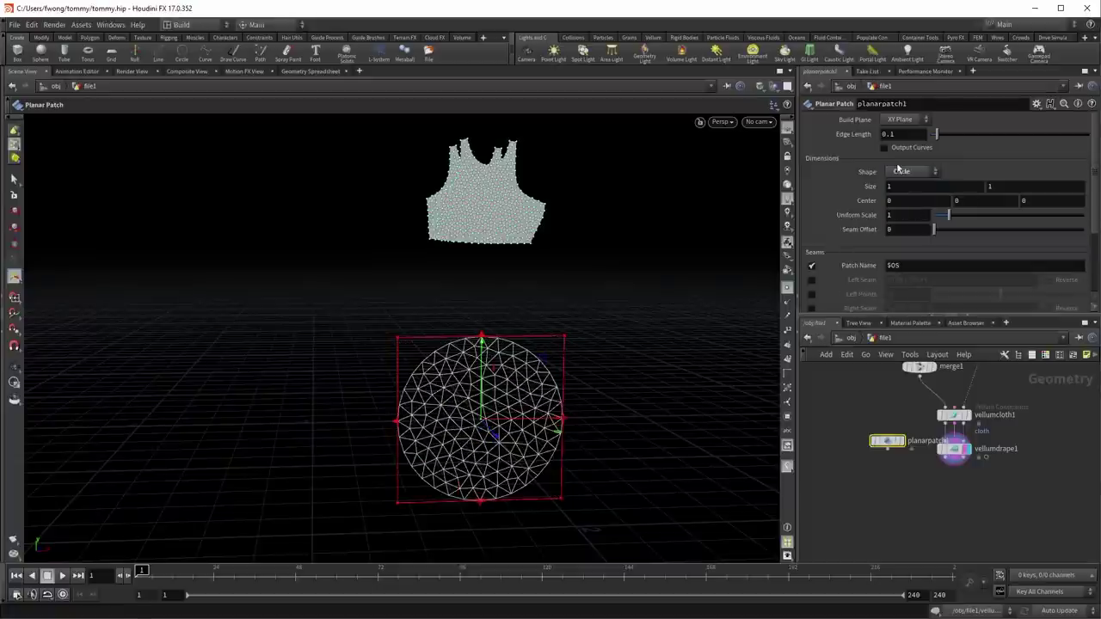
left_click(910, 173)
left_click(903, 218)
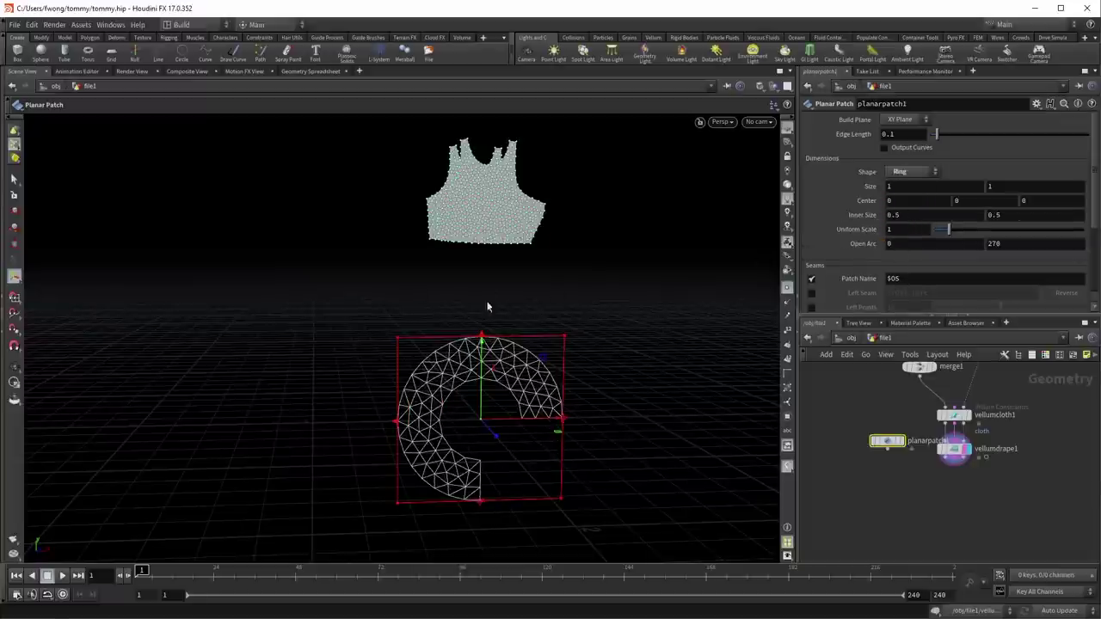
left_click(903, 172)
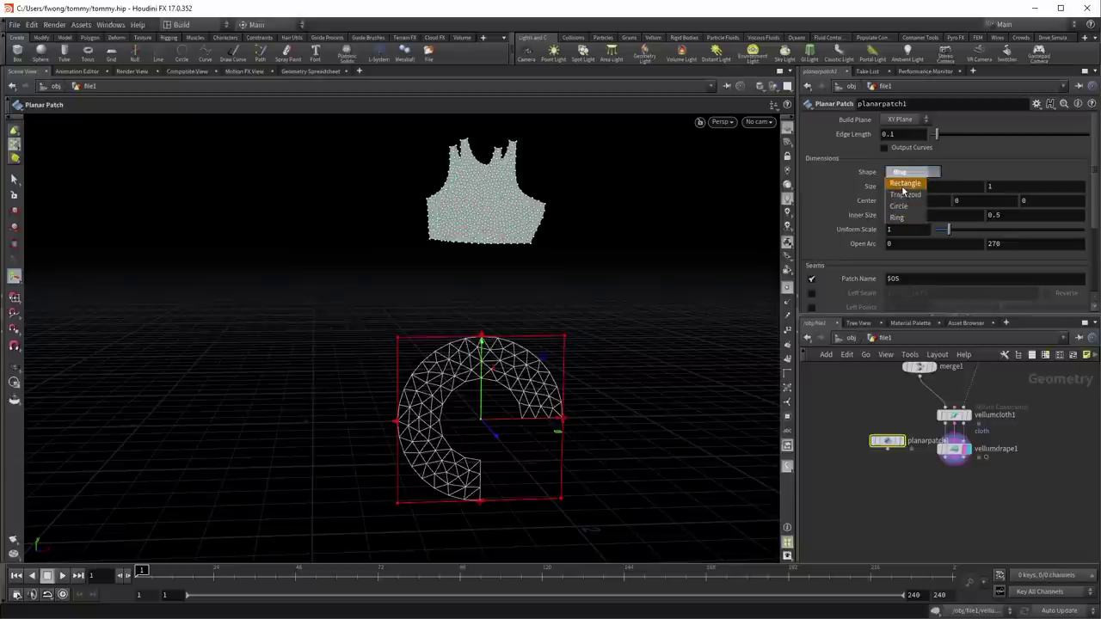
left_click(903, 184)
scroll(848, 254, "down", 2)
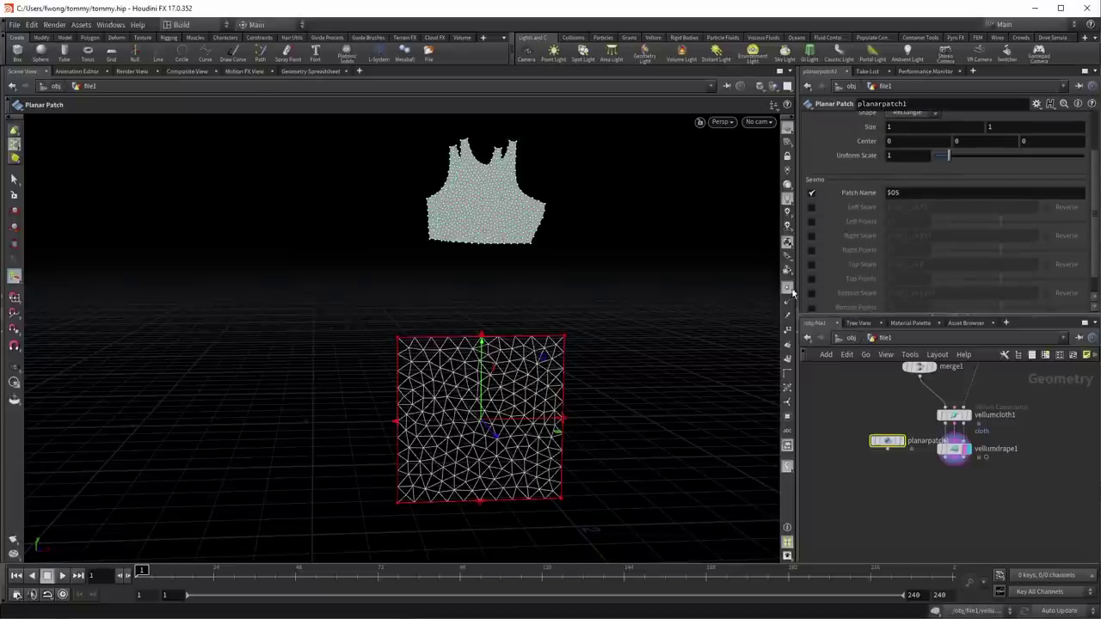
key("Escape")
left_click_drag(500, 352, 667, 412)
key("Return")
Step: Move sblend1 near the vellum nodes and template it as a grey reference body
middle_click_drag(861, 392, 891, 451)
left_click_drag(891, 451, 946, 439)
left_click(946, 439)
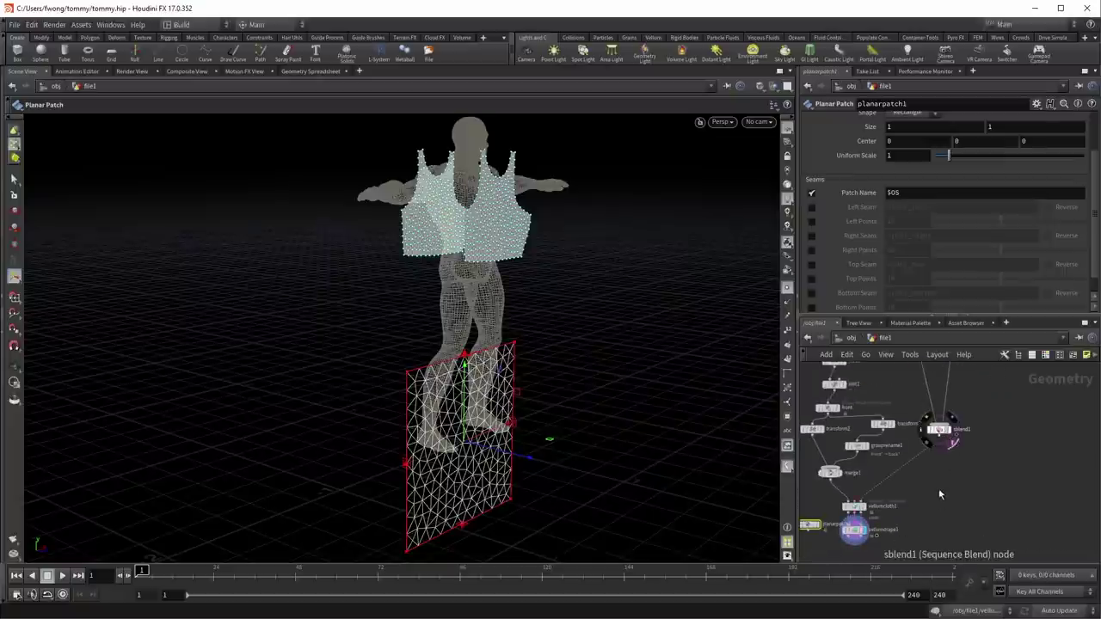
middle_click_drag(946, 439, 1058, 411)
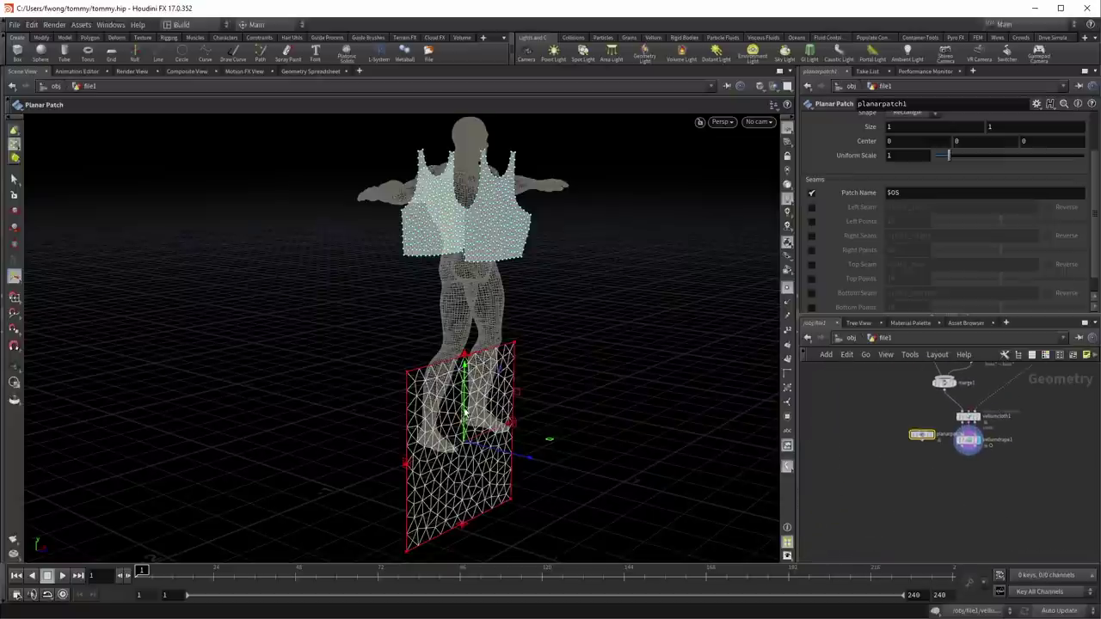
Step: Raise the patch and pull its bottom edge up so it covers the legs
key("s")
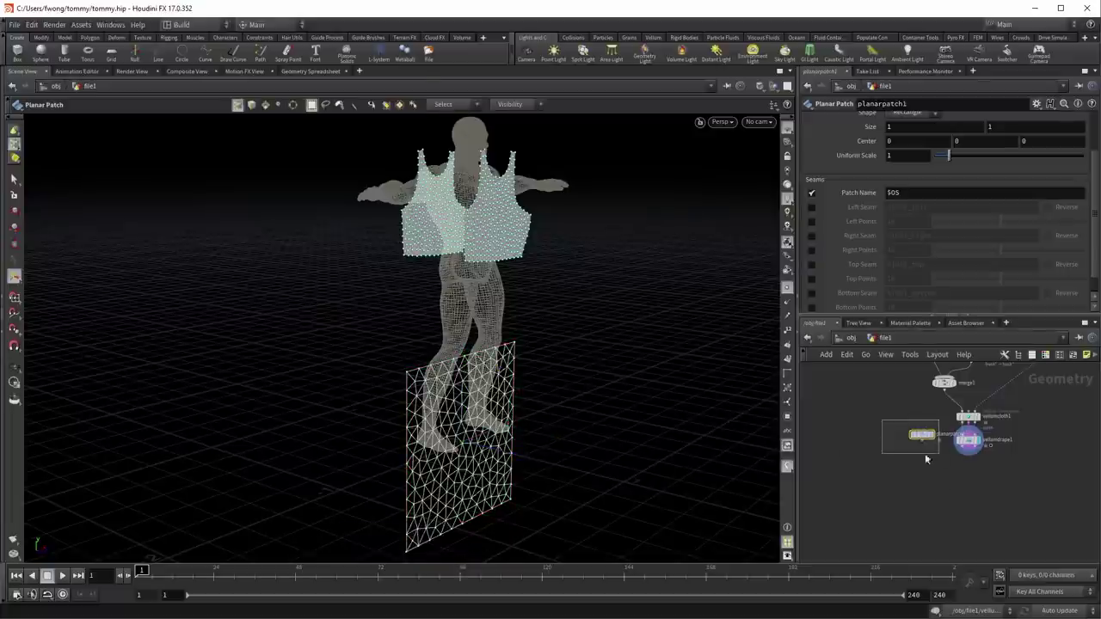
left_click_drag(907, 453, 906, 453)
key("Return")
left_click_drag(465, 392, 467, 301)
left_click_drag(472, 425, 471, 405)
key("Escape")
left_click_drag(528, 369, 551, 371)
key("Return")
key("Escape")
left_click_drag(674, 381, 556, 387)
key("Return")
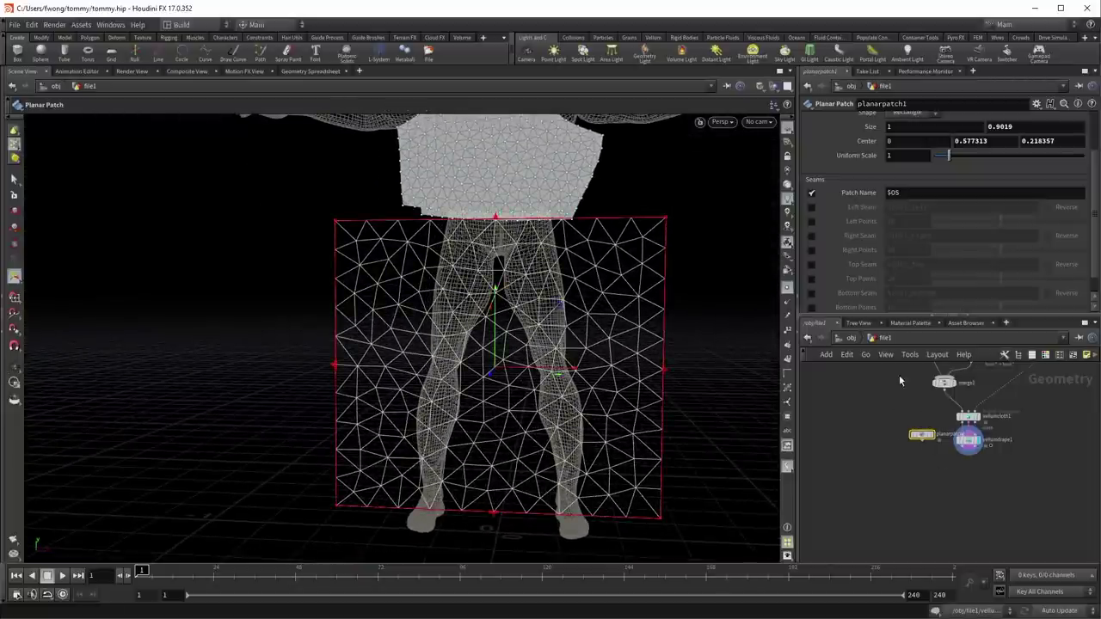
scroll(831, 266, "up", 2)
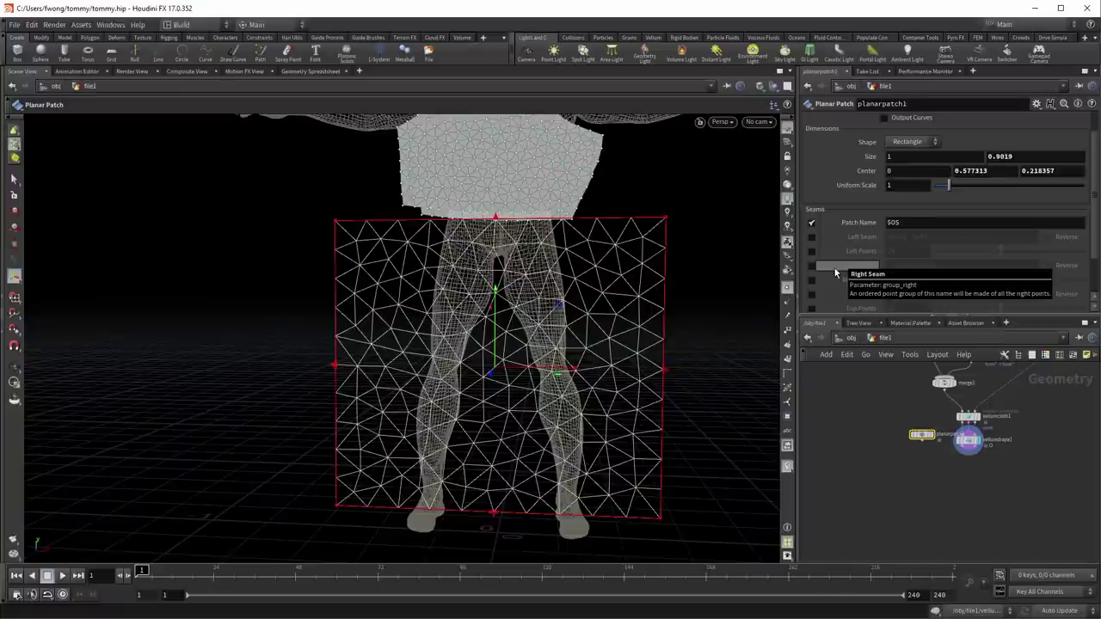
scroll(834, 273, "down", 2)
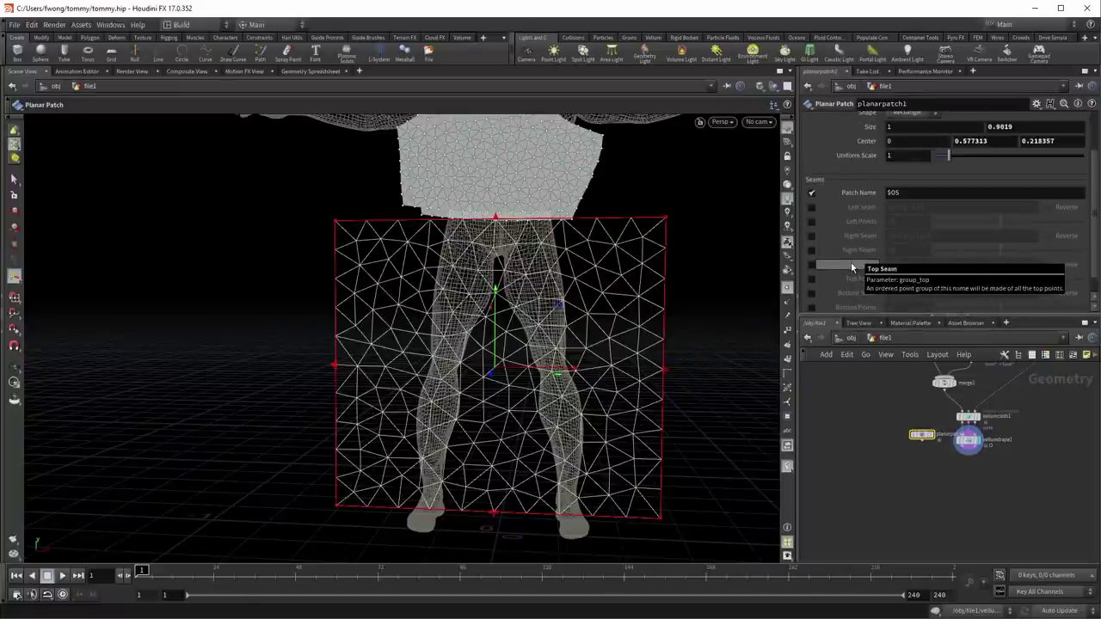
scroll(860, 210, "up", 4)
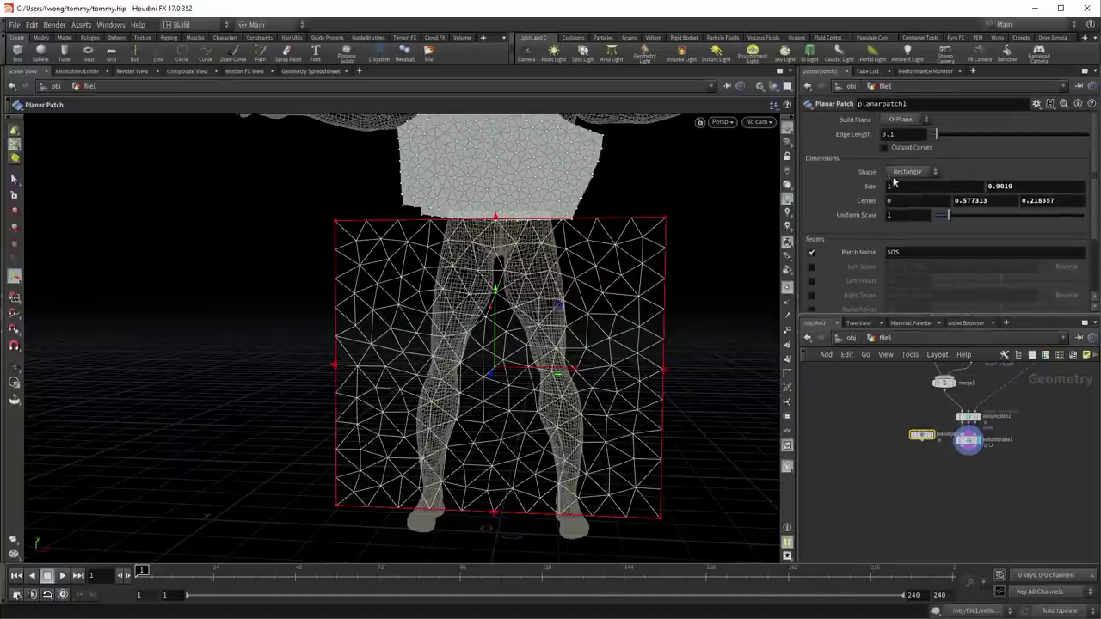
Step: Set Shape Trapezoid, Side Top, Taper 0.823 and Edge Length 0.04, then display only the patch
left_click(899, 173)
left_click(909, 194)
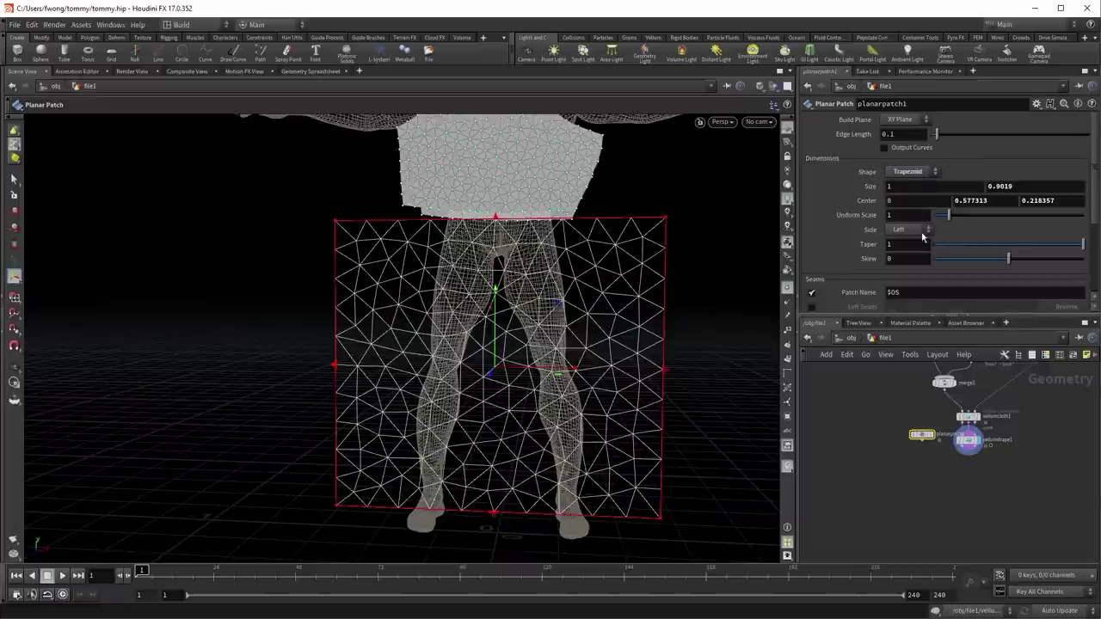
left_click(921, 230)
left_click(899, 254)
left_click_drag(1080, 246, 1058, 248)
left_click_drag(568, 236, 580, 226)
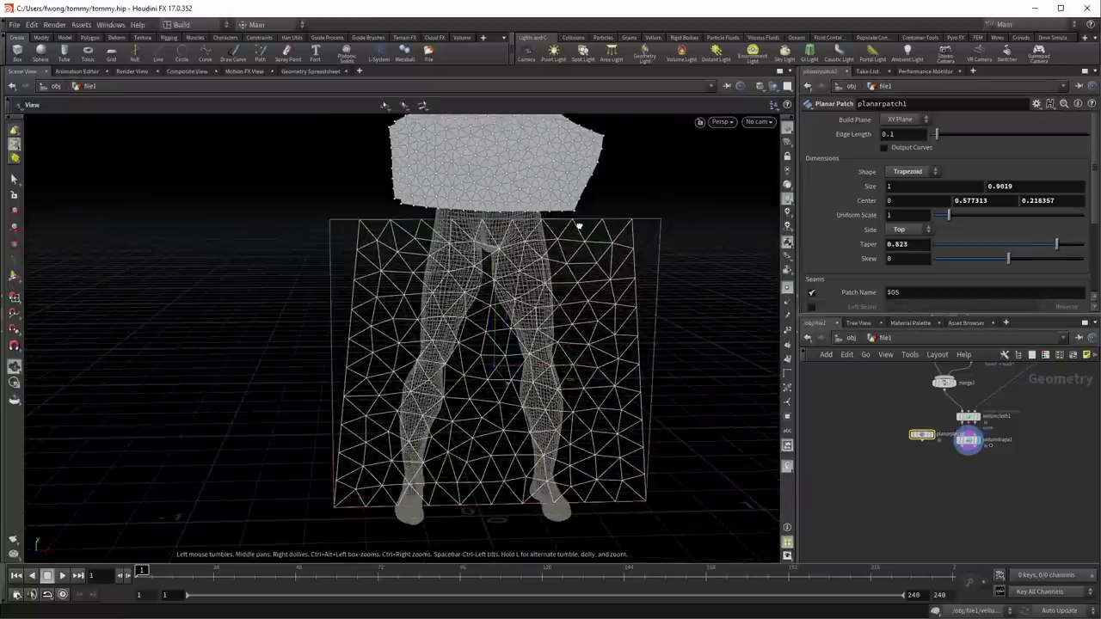
left_click(906, 135)
type("0.04")
key("Return")
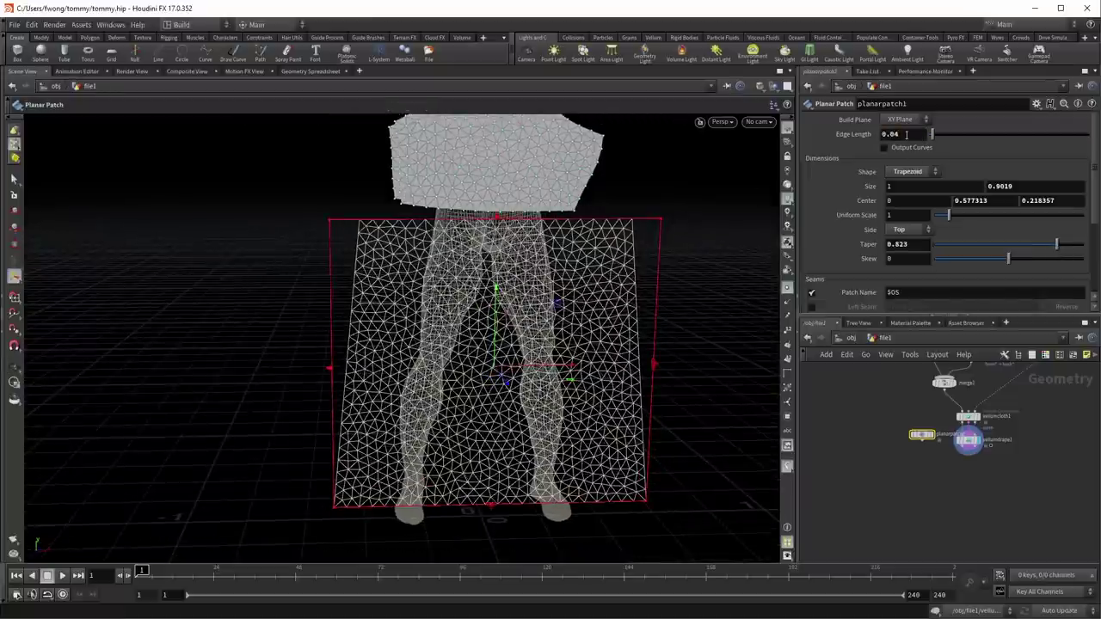
left_click(902, 465)
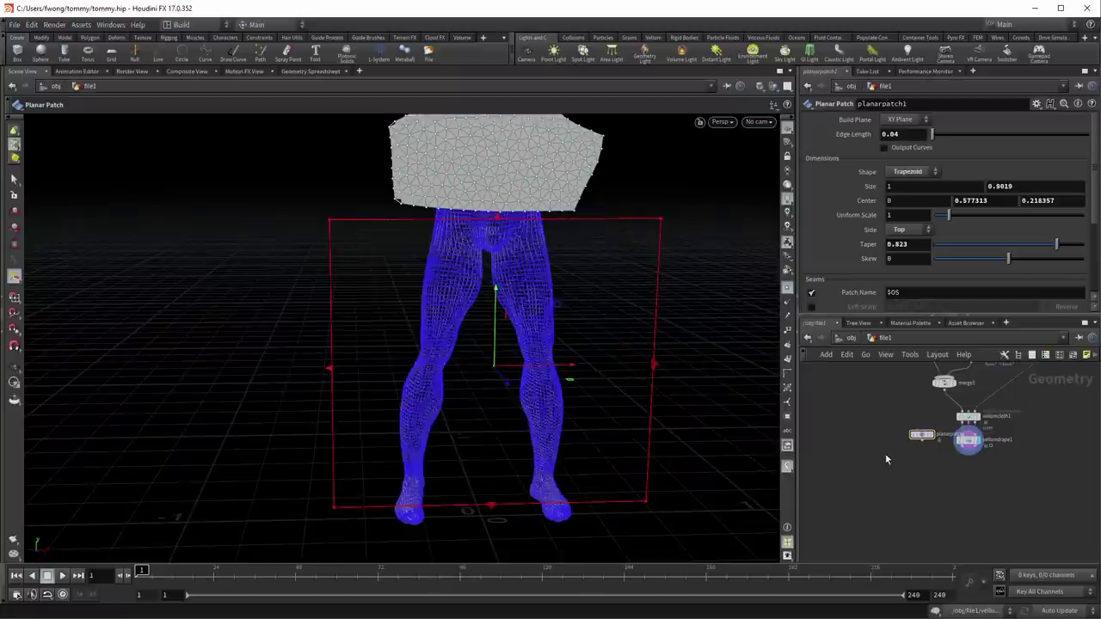
left_click(931, 434)
left_click_drag(641, 349, 810, 438)
Step: Add a Vellum Constraints cloth node below planarpatch1 and wire the patch into it
key("Return")
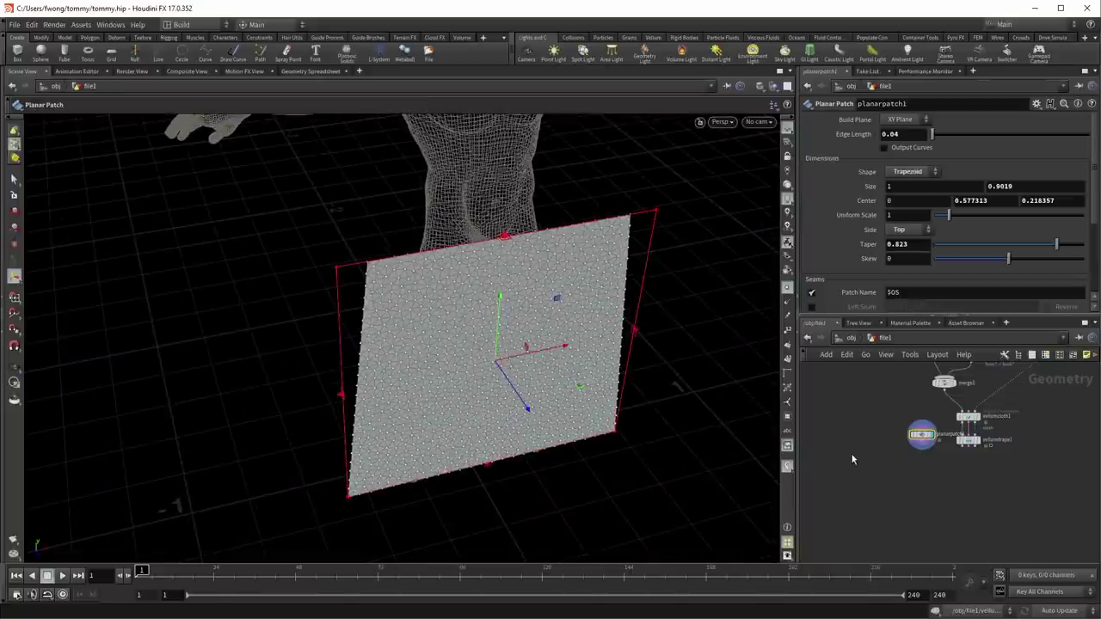
key("Tab")
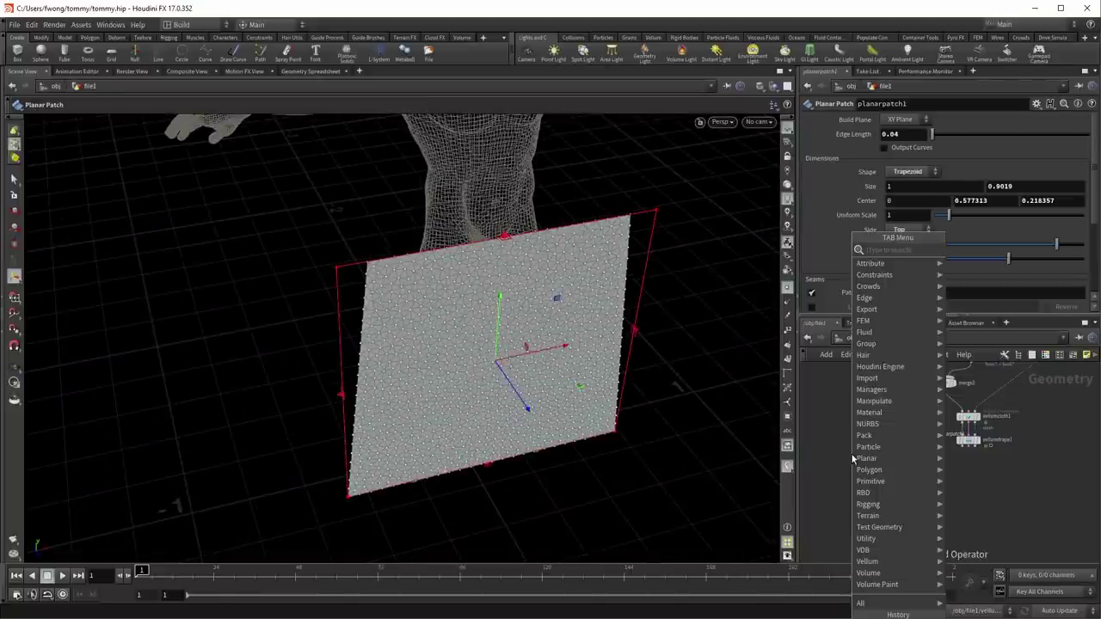
type("concio")
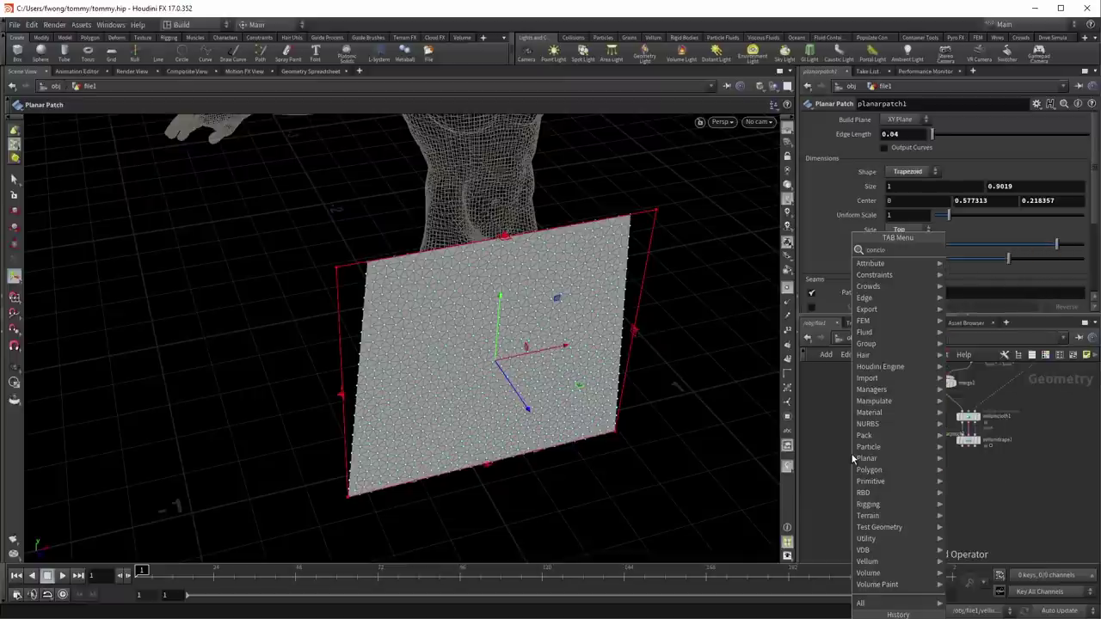
key("Return")
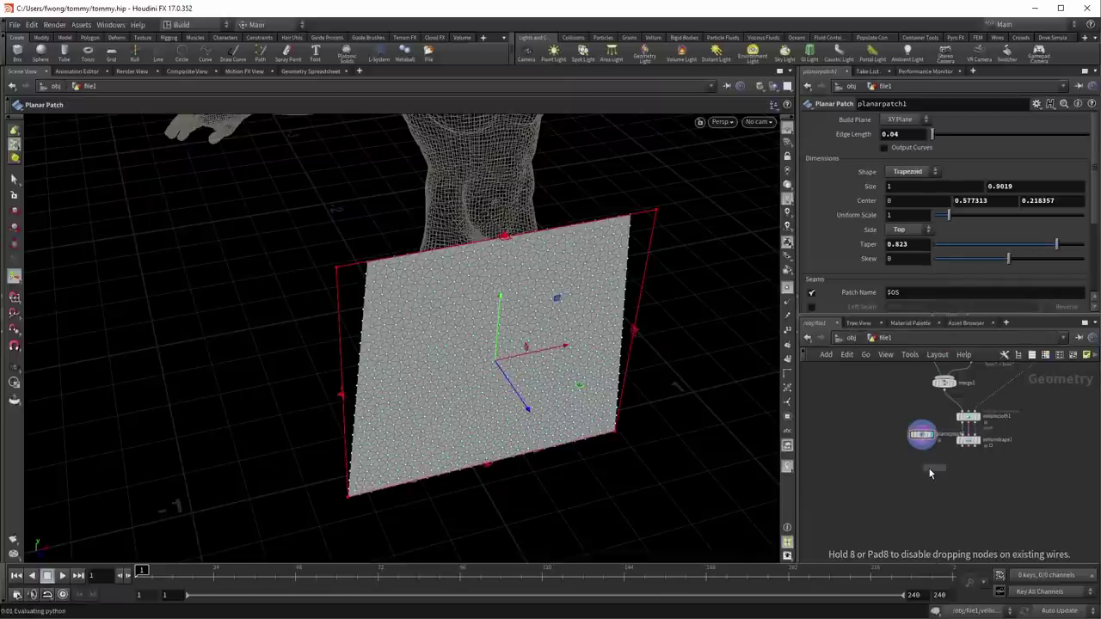
left_click(927, 471)
scroll(926, 471, "up", 3)
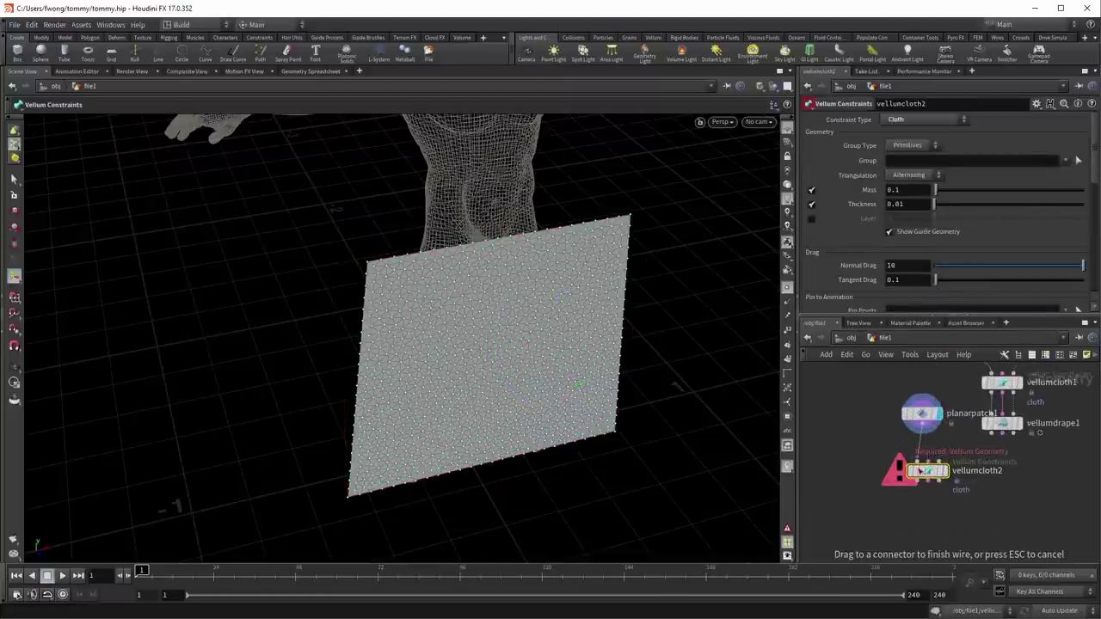
mouse_move(908, 429)
left_mouse_down()
mouse_move(927, 462)
mouse_move(910, 401)
mouse_move(883, 391)
left_mouse_up()
left_click_drag(928, 471, 888, 451)
Step: Display the vellumdrape1 result and view the full character with its cloth
middle_click_drag(890, 492, 872, 465)
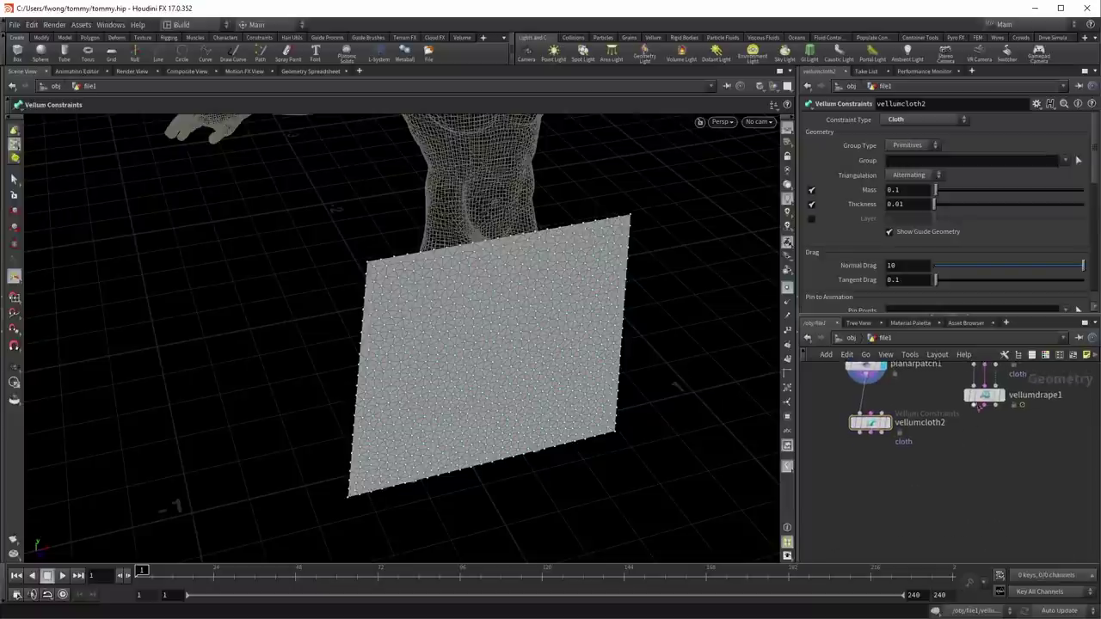
left_click(1000, 396)
key("Escape")
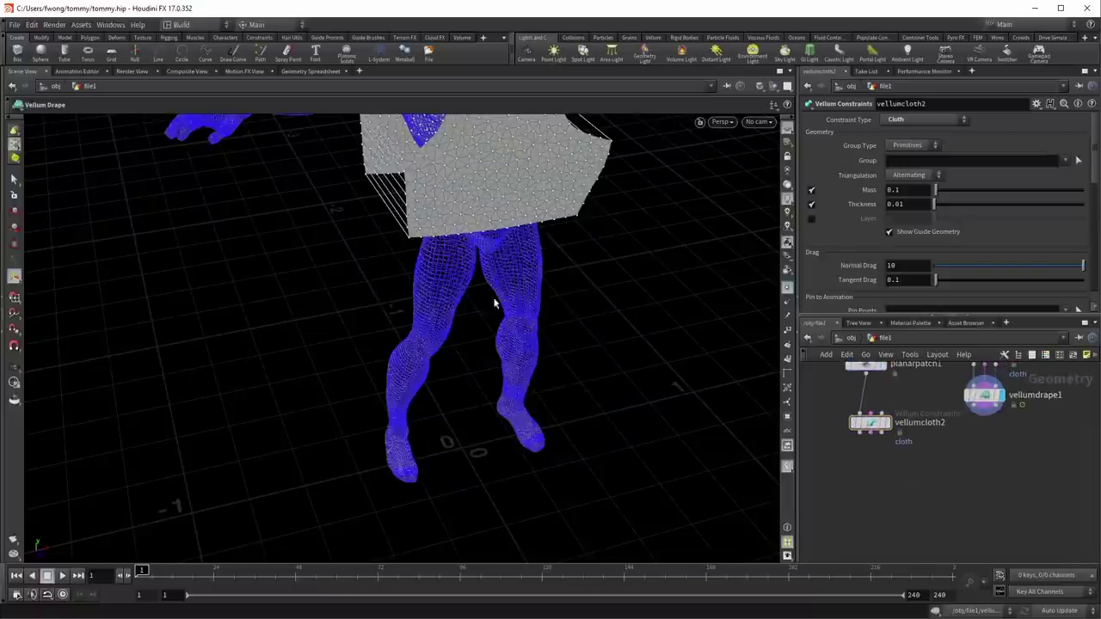
left_click_drag(521, 295, 594, 344)
key("Return")
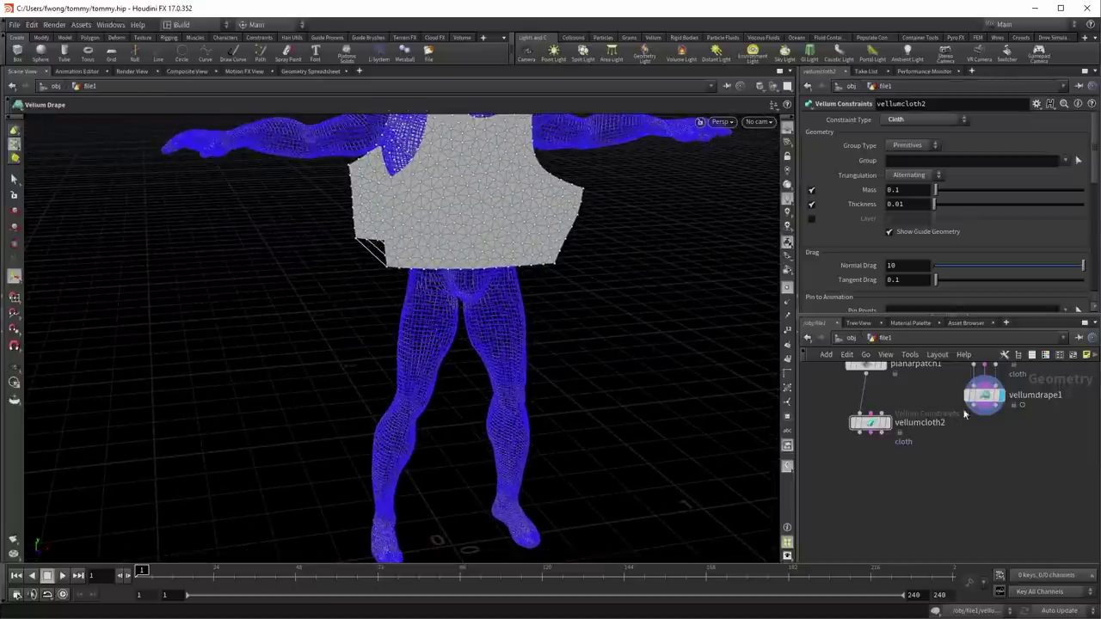
Step: Open vellumdrape1 and play the drape simulation forward to around frame 23
left_click(984, 396)
key("Escape")
left_click_drag(387, 234, 326, 179)
key("Return")
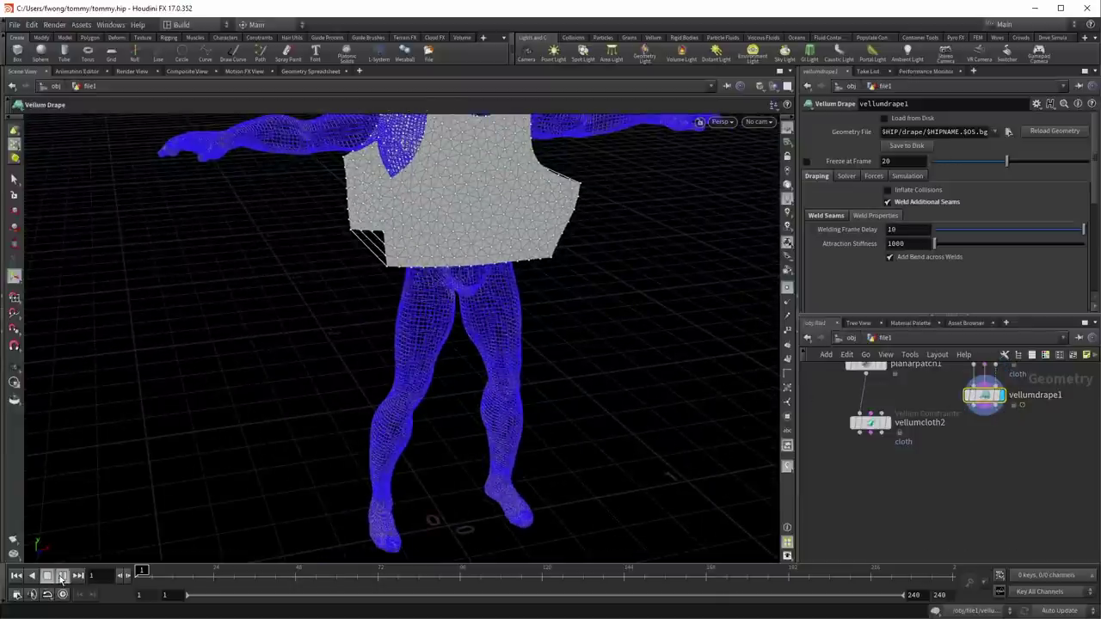
left_click(61, 577)
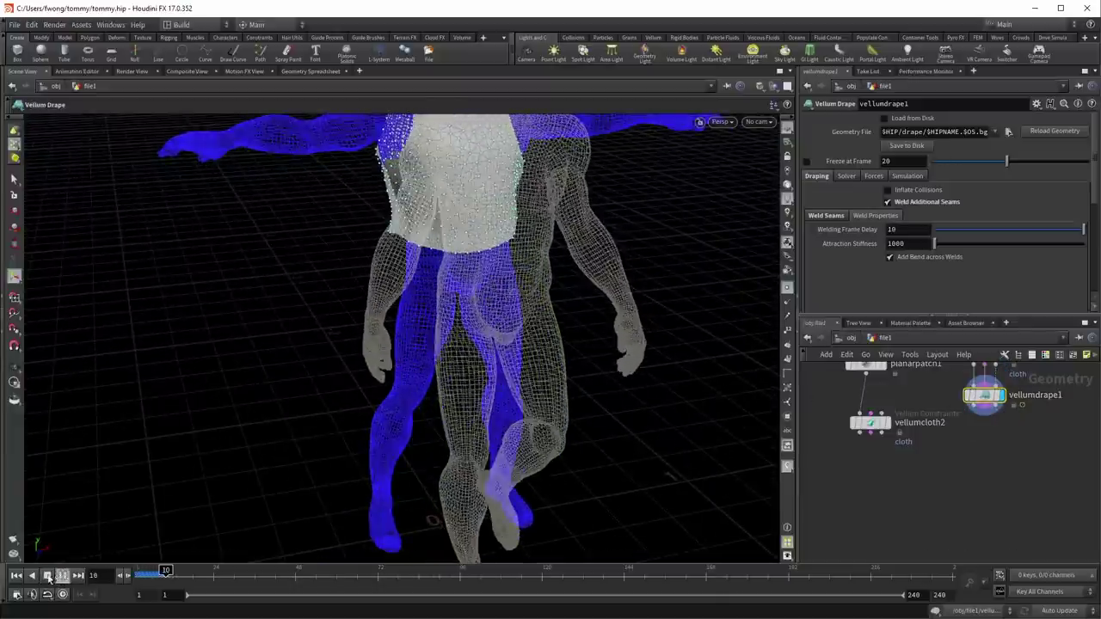
left_click(48, 575)
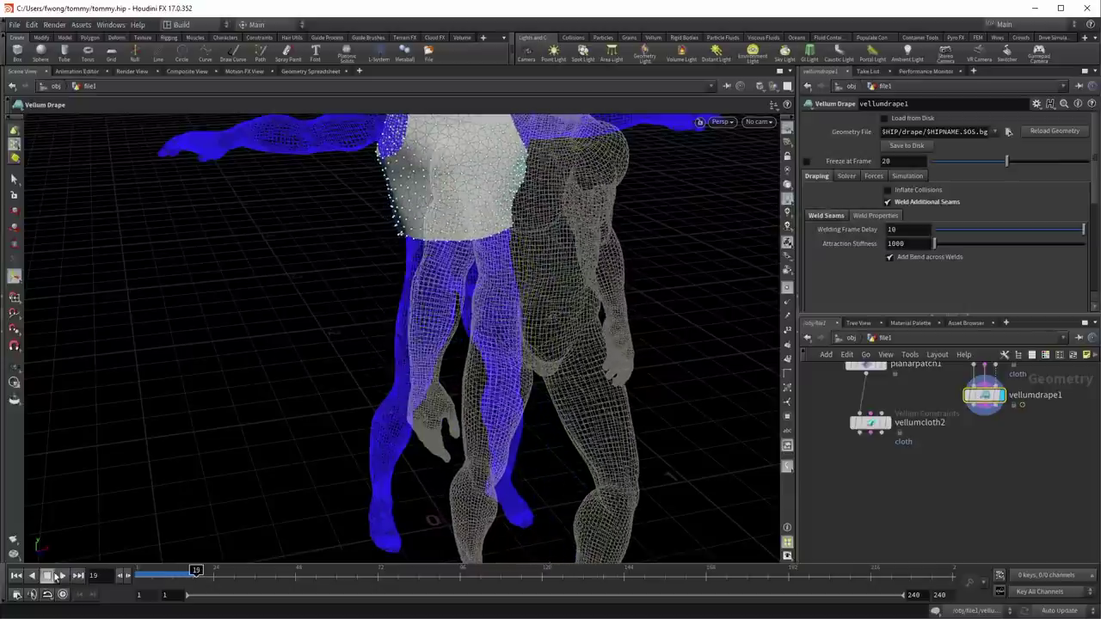
key("Escape")
left_click_drag(399, 231, 322, 403)
scroll(539, 358, "up", 3)
key("Return")
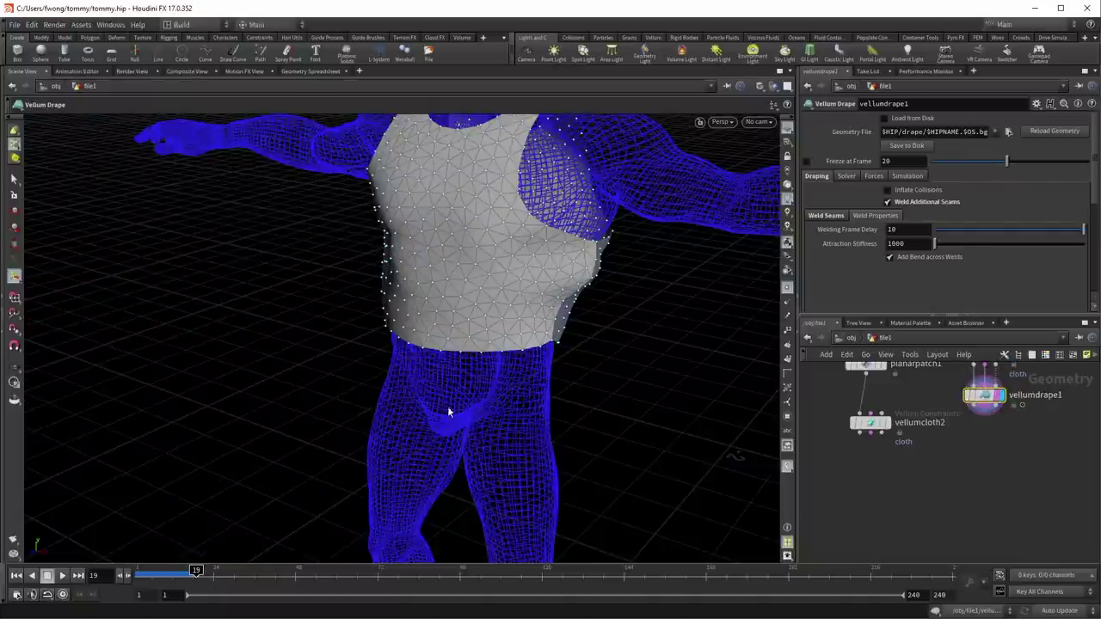
left_click_drag(445, 405, 388, 423)
left_click(63, 576)
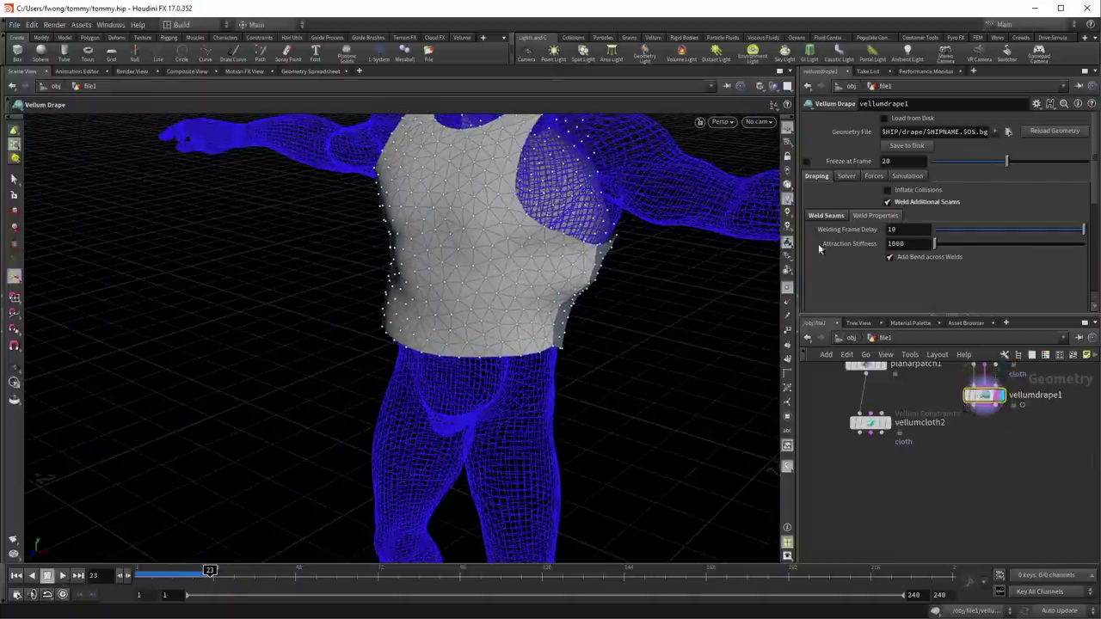
Step: Enable Freeze at Frame 20 on vellumdrape1, then center vellumcloth2 in the network
left_click(806, 162)
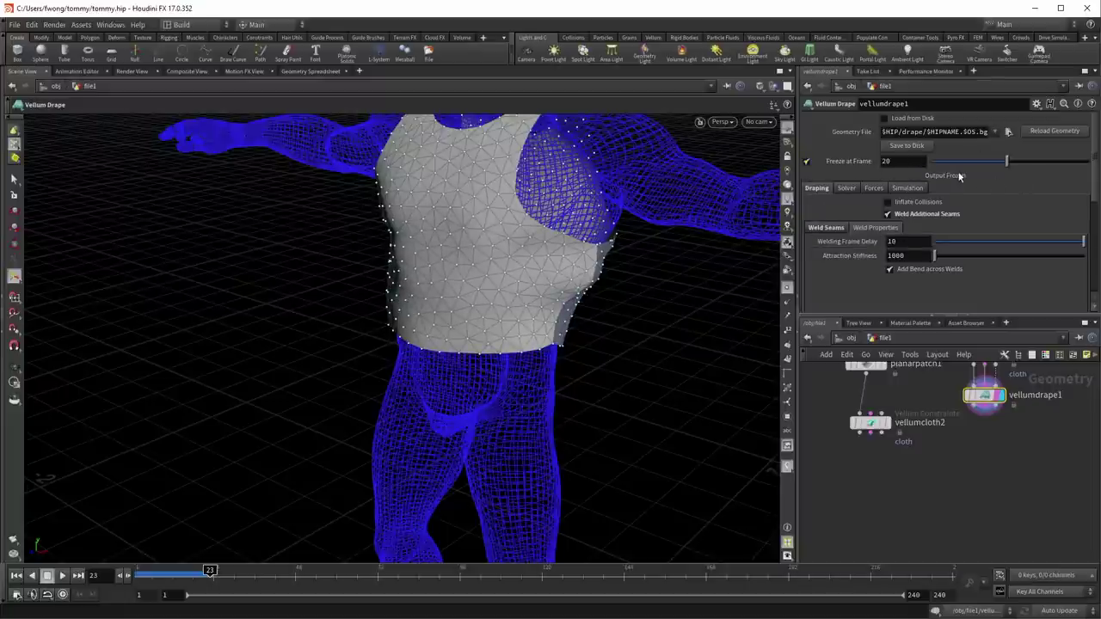
middle_click_drag(1052, 428, 996, 484)
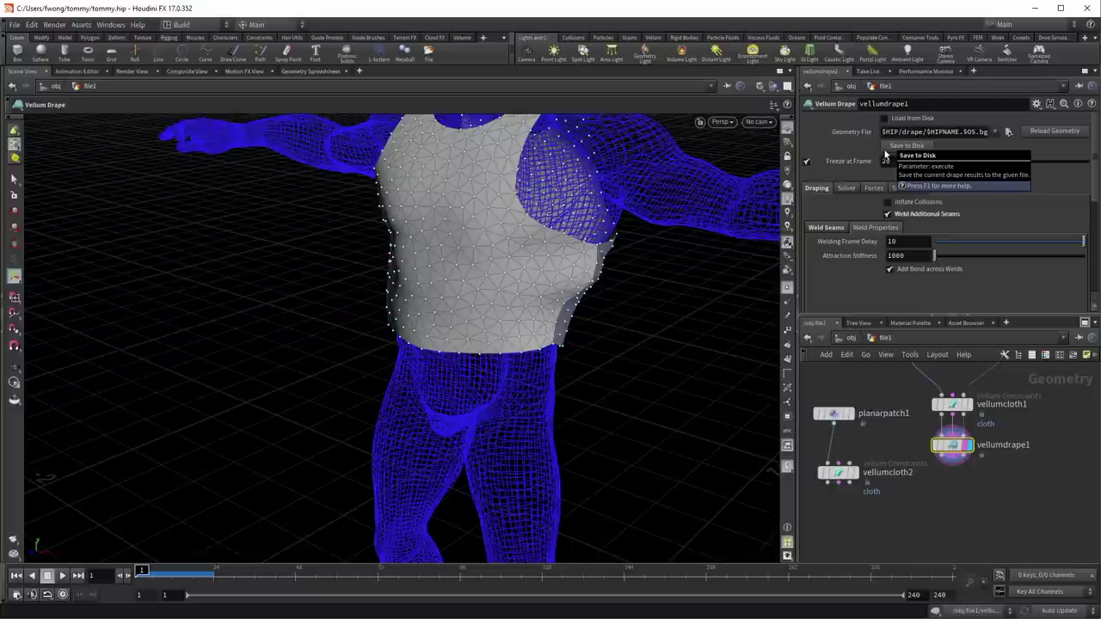
left_click(922, 145)
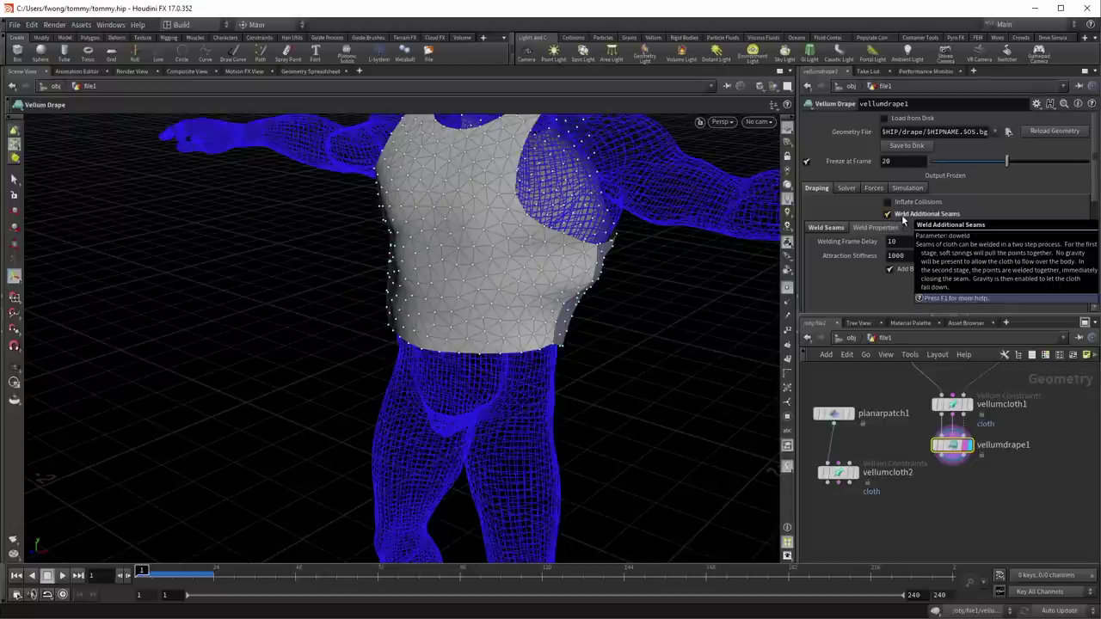
scroll(962, 496, "up", 3)
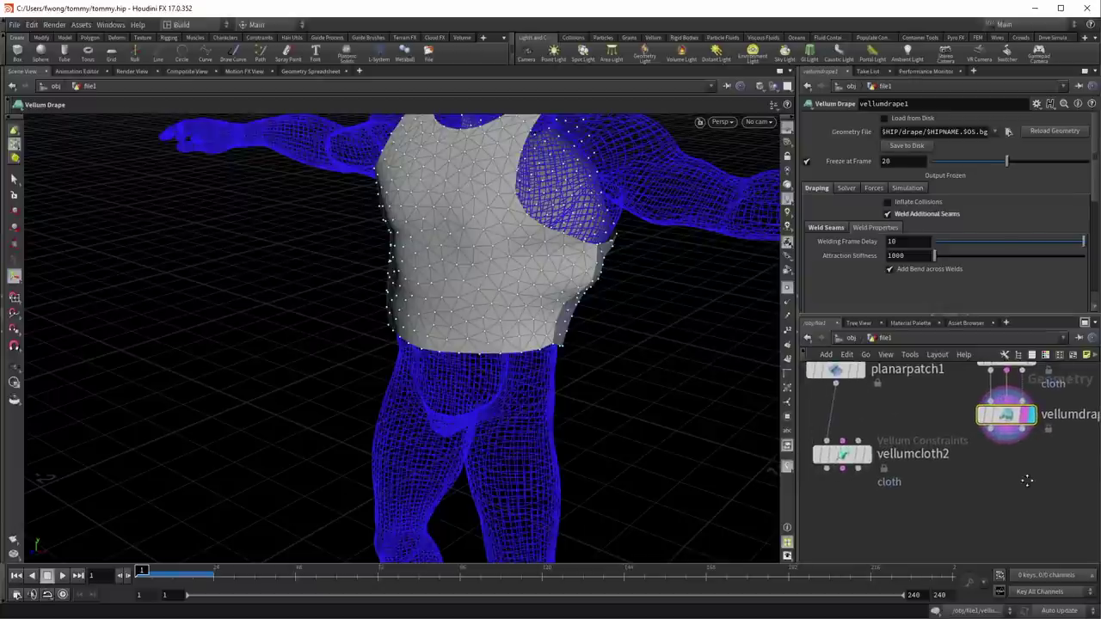
key("Escape")
left_click_drag(504, 265, 534, 284)
middle_click_drag(861, 474, 927, 479)
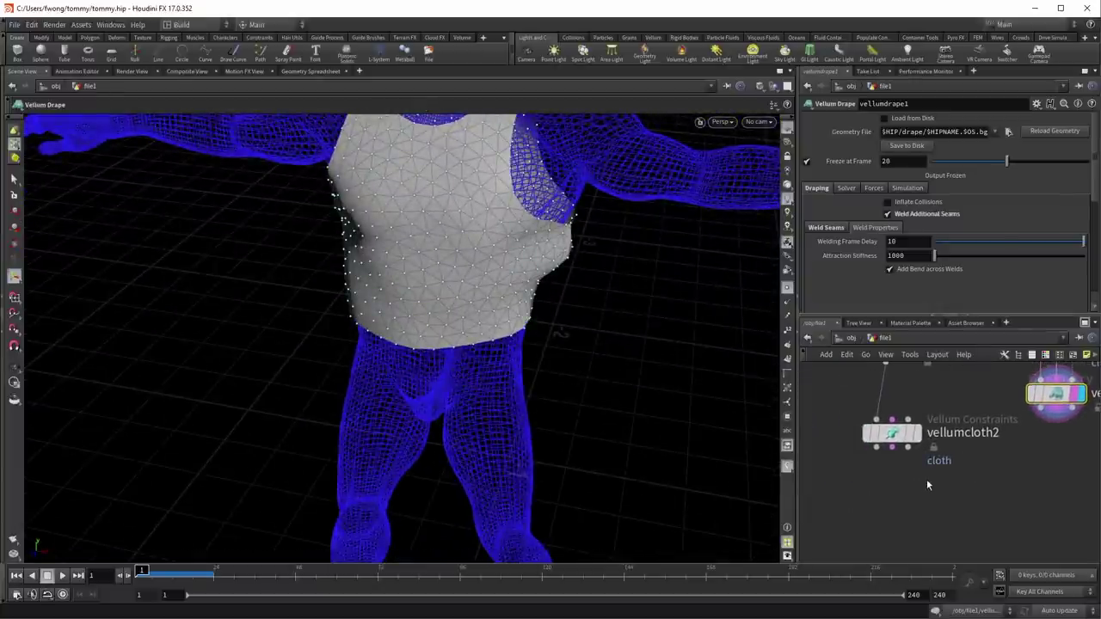
Step: Add merge2 combining vellumcloth2 and vellumdrape1 geometry, and display it
key("Tab")
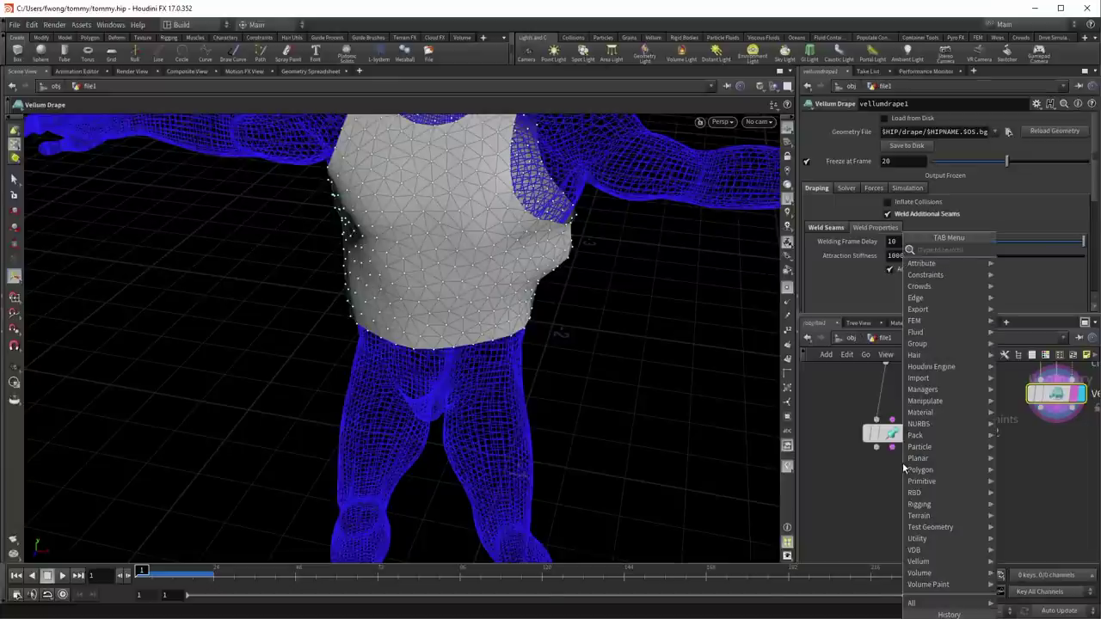
type("cloth")
key("Return")
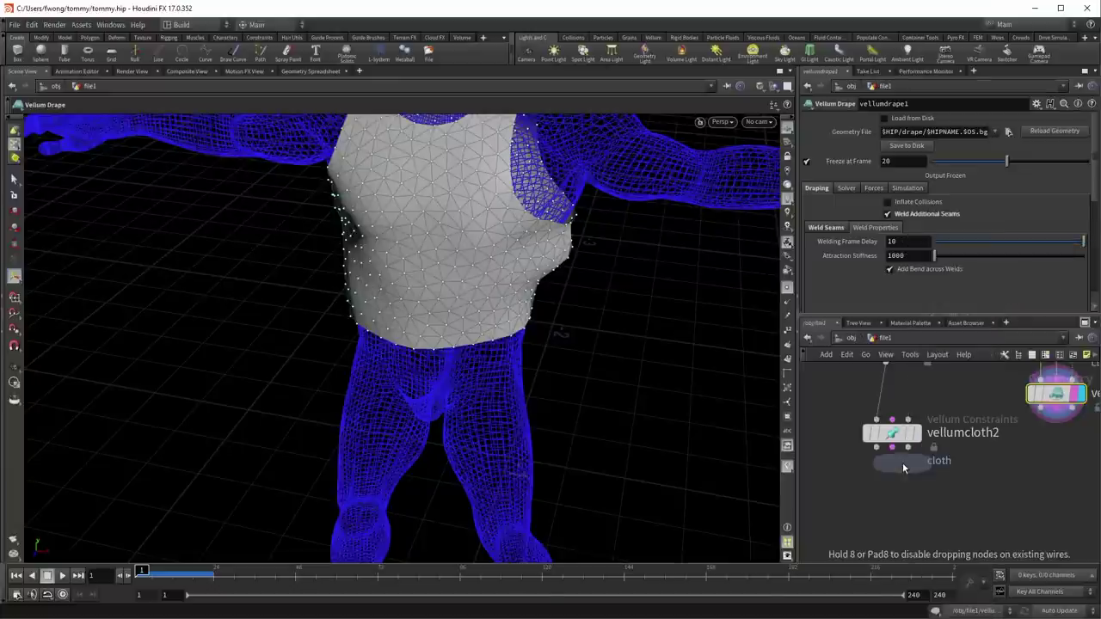
left_click(903, 494)
middle_click_drag(899, 513, 898, 460)
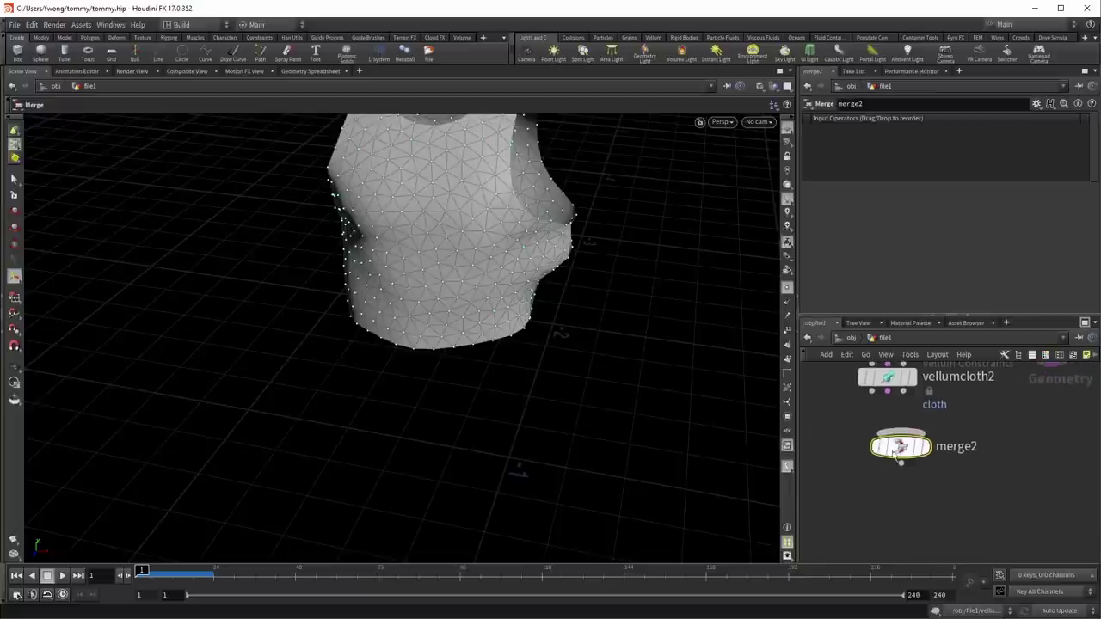
key("ctrl+z")
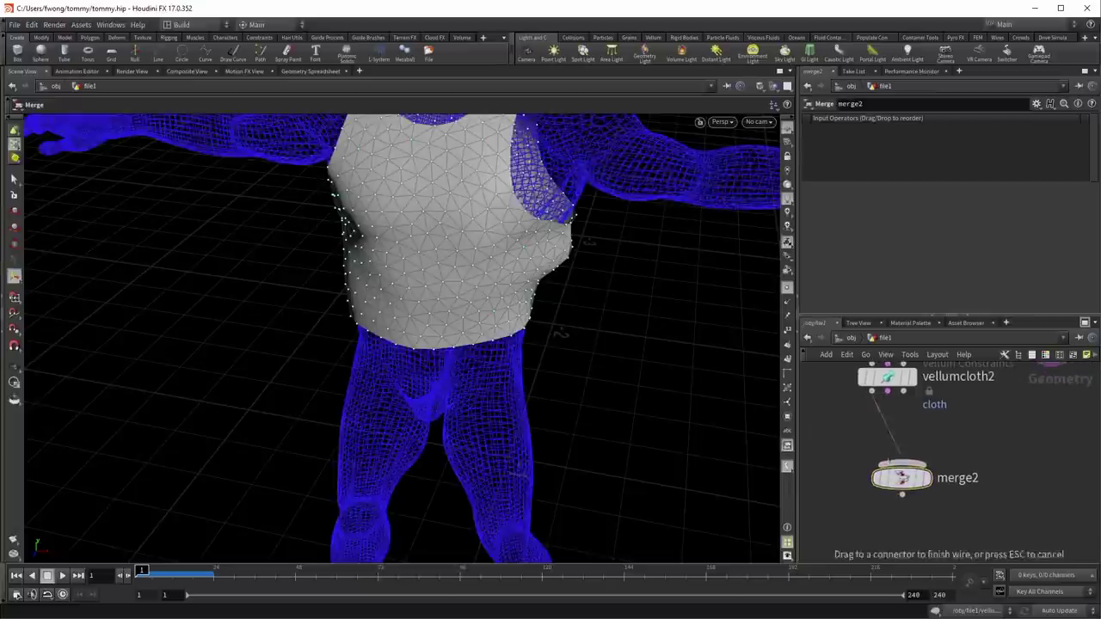
left_click(901, 464)
left_click_drag(996, 402, 865, 503)
left_click(886, 518)
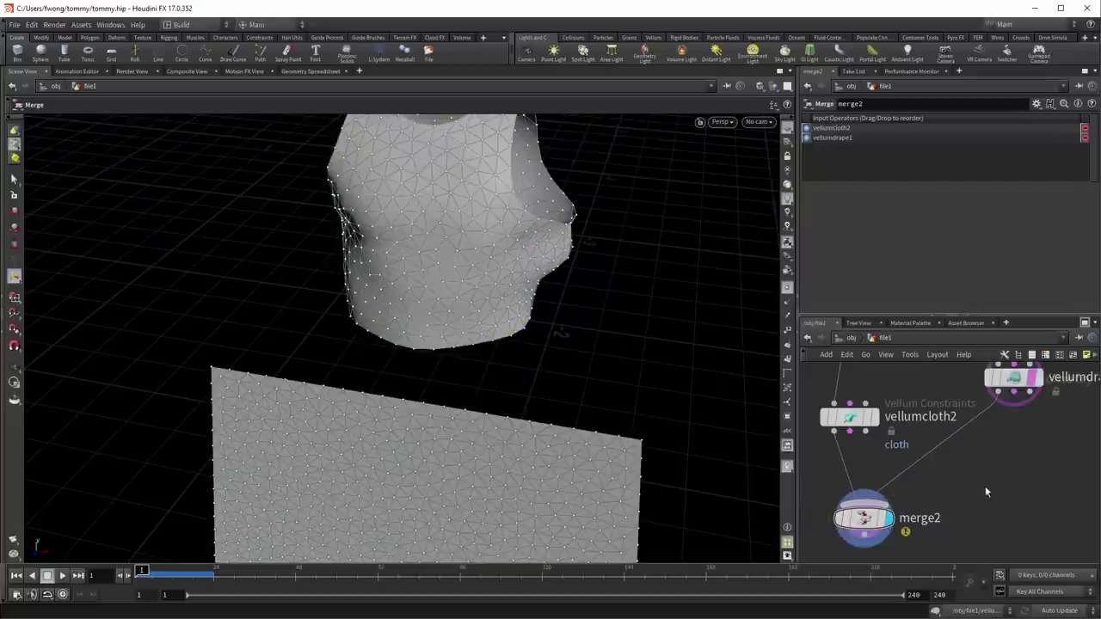
Step: Add merge3 and wire in the constraint outputs of vellumcloth2 and vellumdrape1
key("Tab")
type("merge")
key("Return")
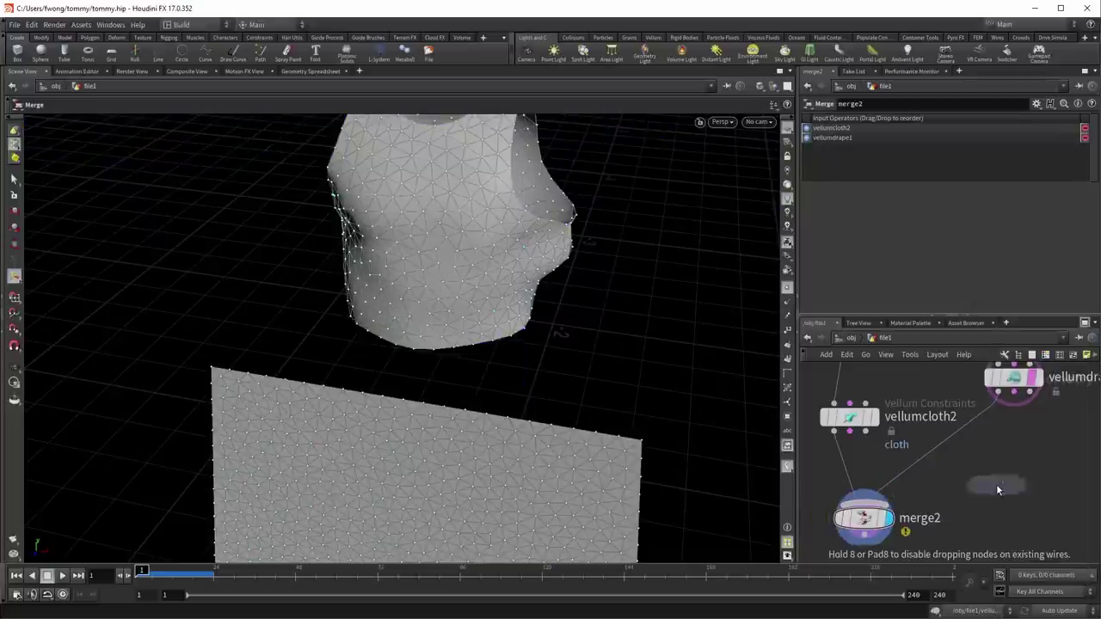
left_click(996, 485)
left_click_drag(844, 437, 996, 469)
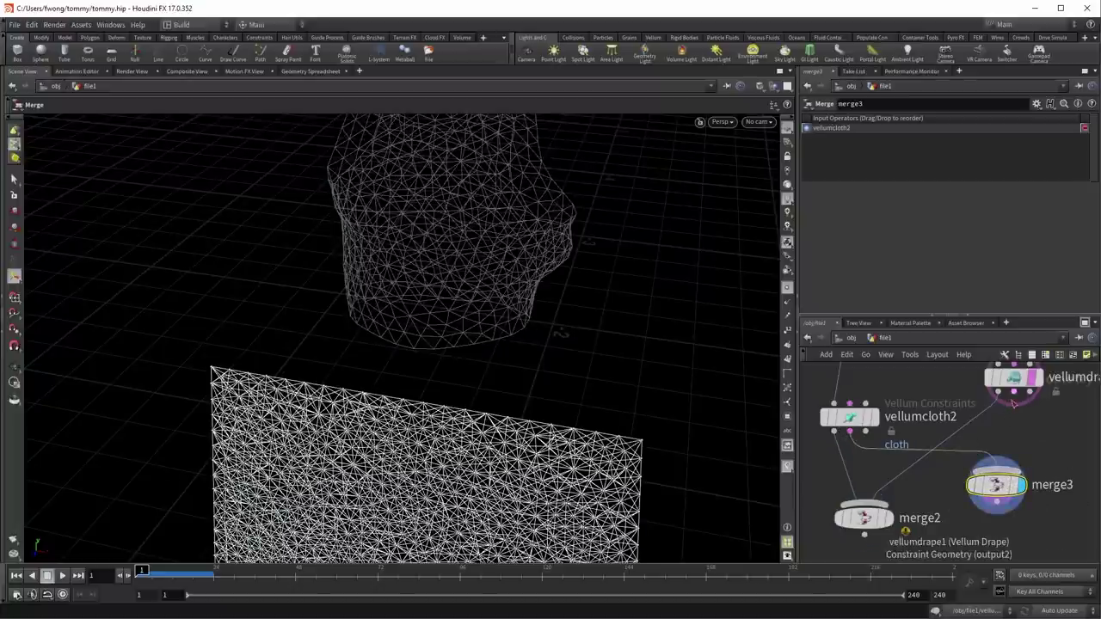
left_click_drag(1014, 394, 999, 465)
left_click(999, 465)
middle_click_drag(1007, 471, 1030, 447)
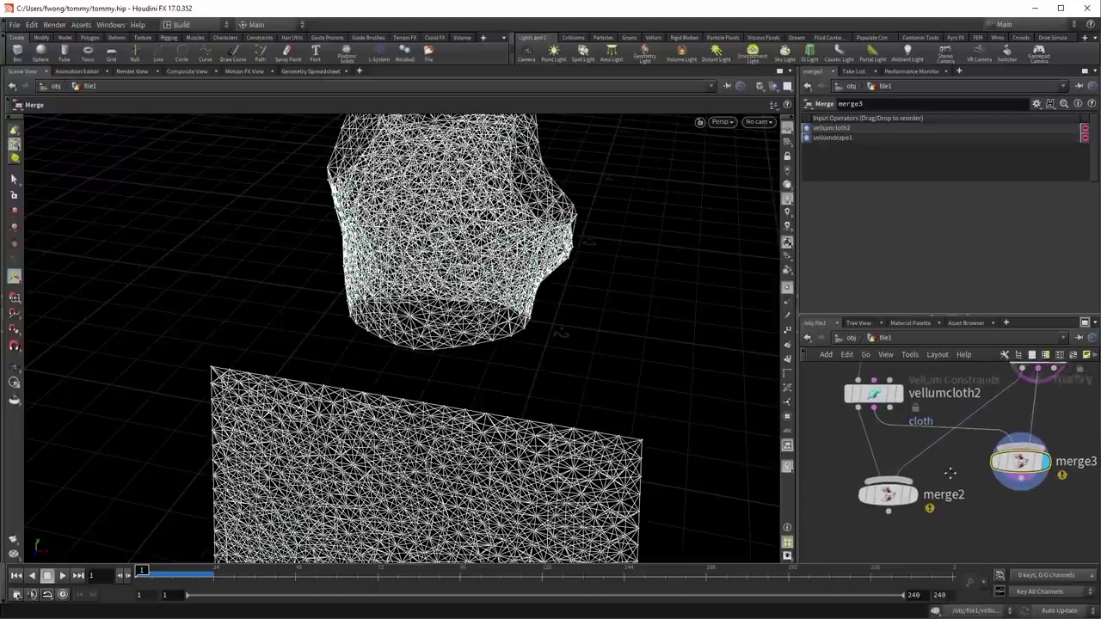
Step: Reorder inputs with Shift+R so vellumdrape1 comes first in both merge3 and merge2
key("shift+r")
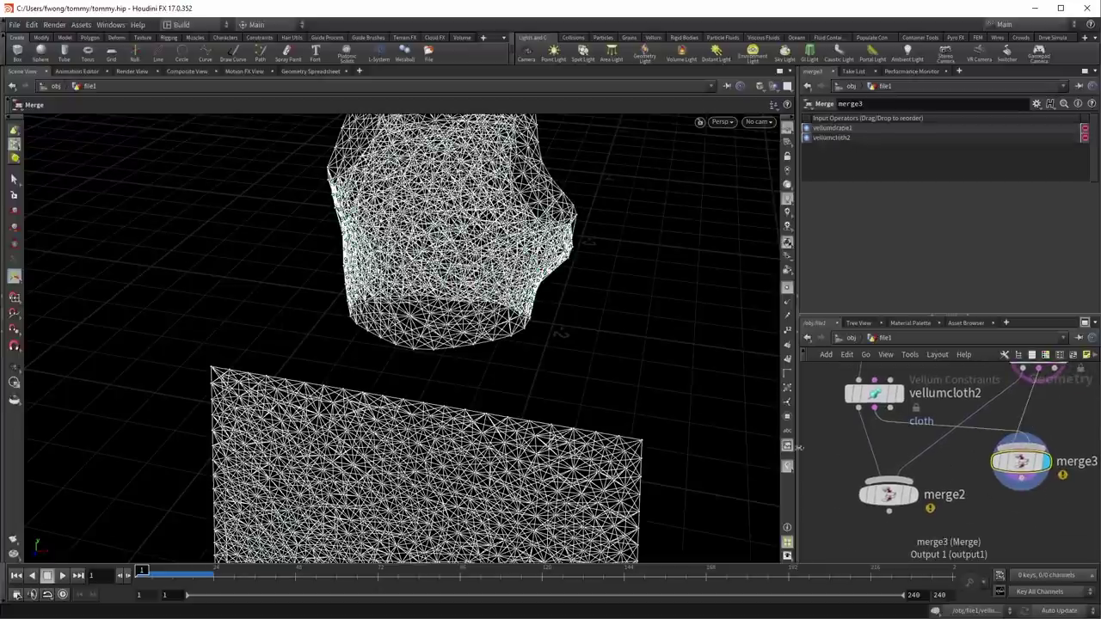
left_click(890, 495)
key("shift+r")
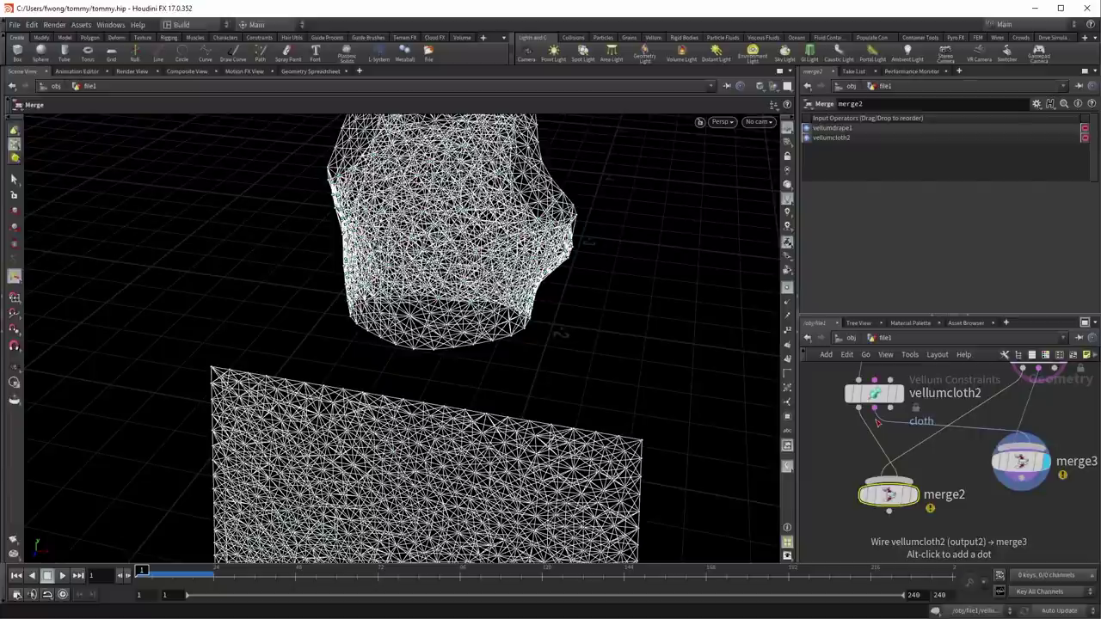
key("y")
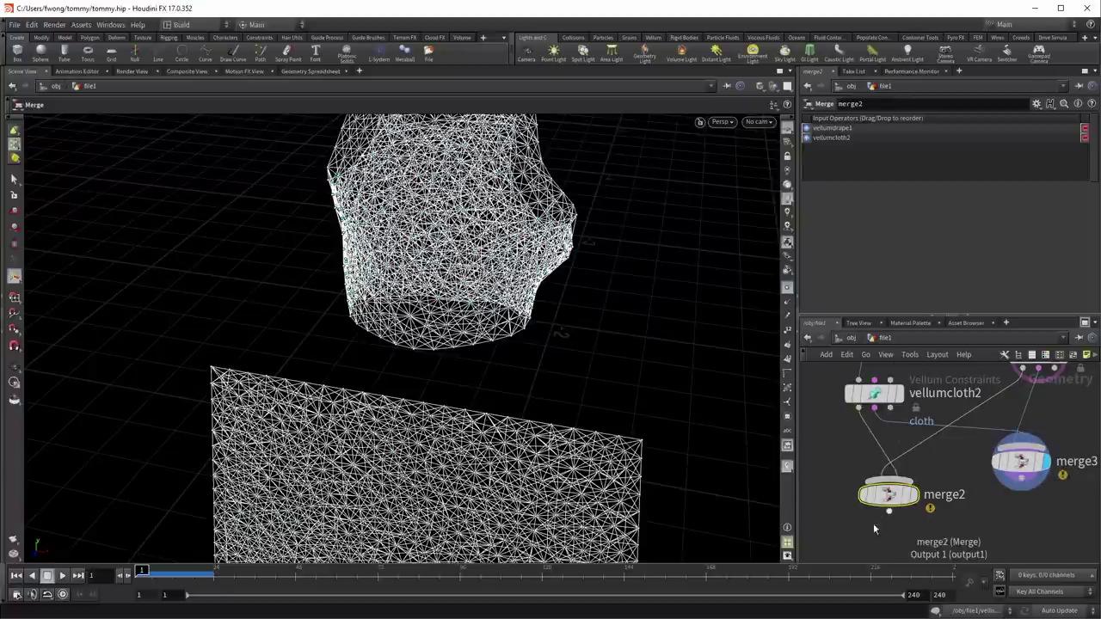
middle_click_drag(858, 523, 856, 466)
left_click_drag(534, 361, 472, 420)
Step: Add a Vellum Drape node under merge2 and wire merge3 and the collision body into it
key("Tab")
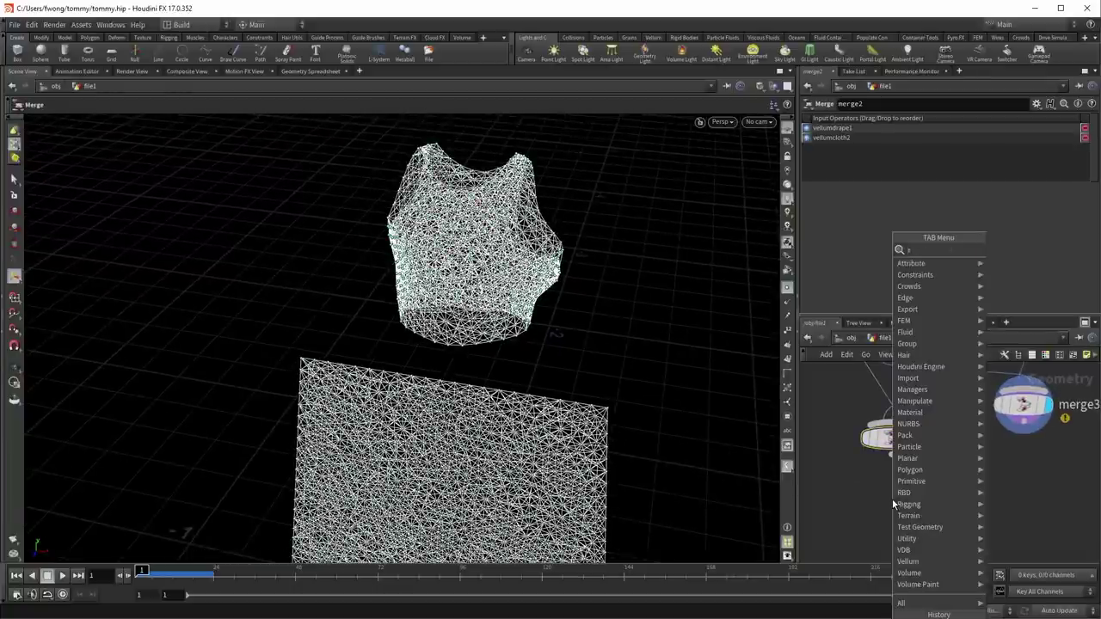
type("vel")
type(" sol")
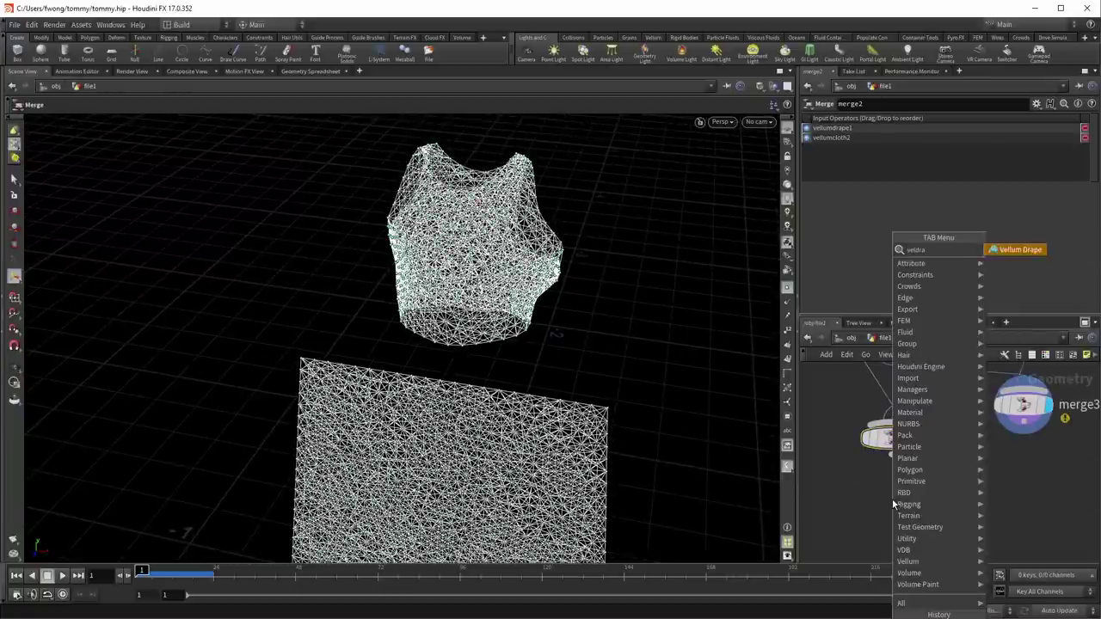
key("Return")
left_click(891, 499)
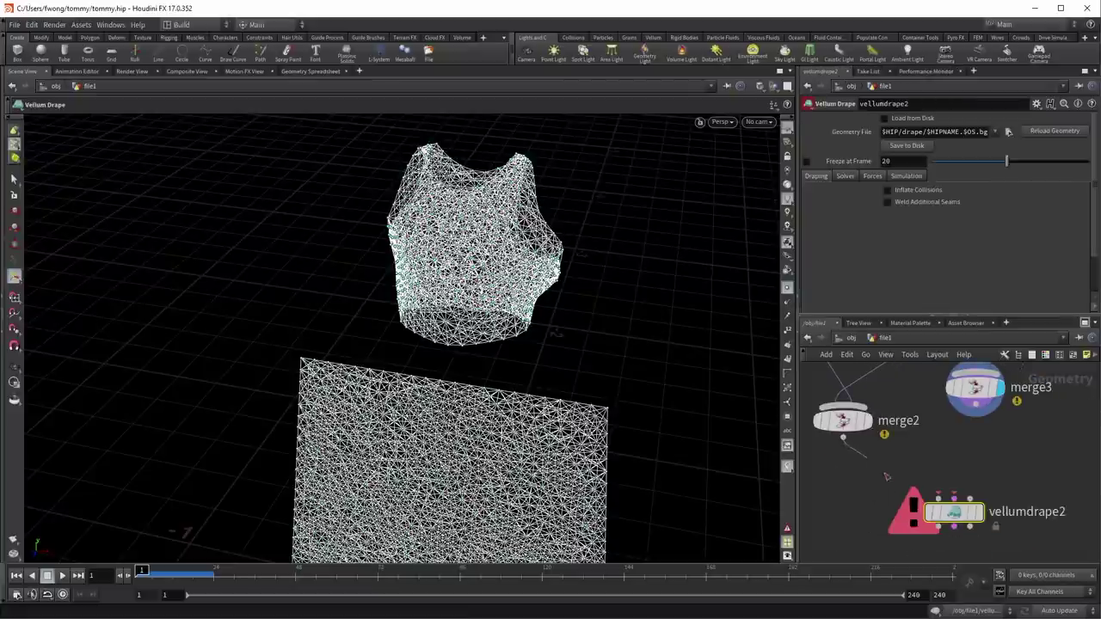
left_click_drag(975, 419, 954, 487)
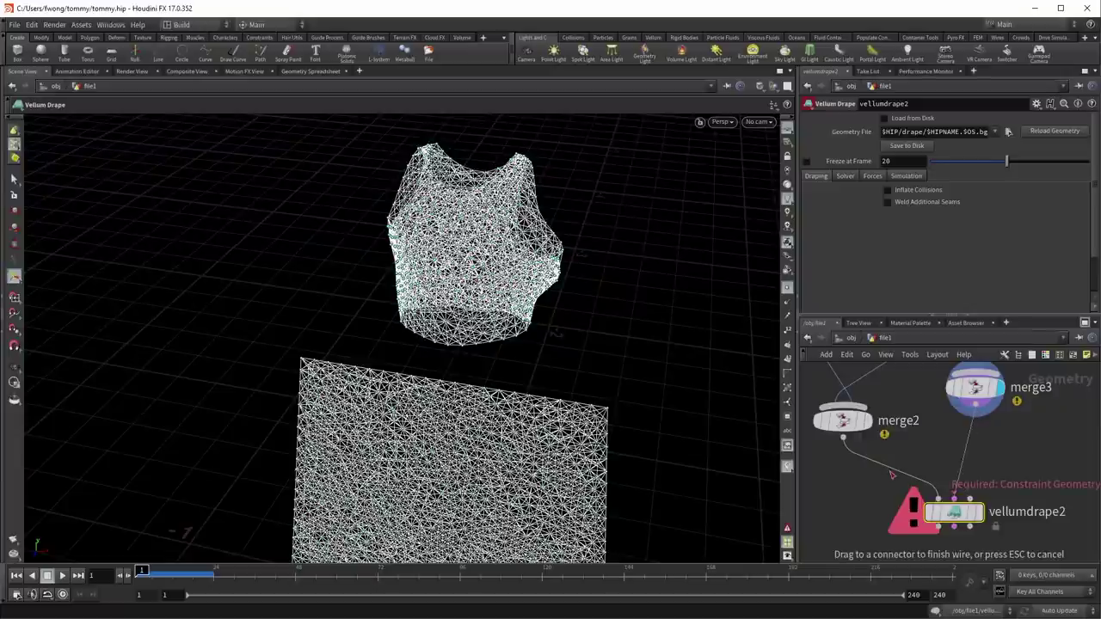
scroll(892, 474, "down", 2)
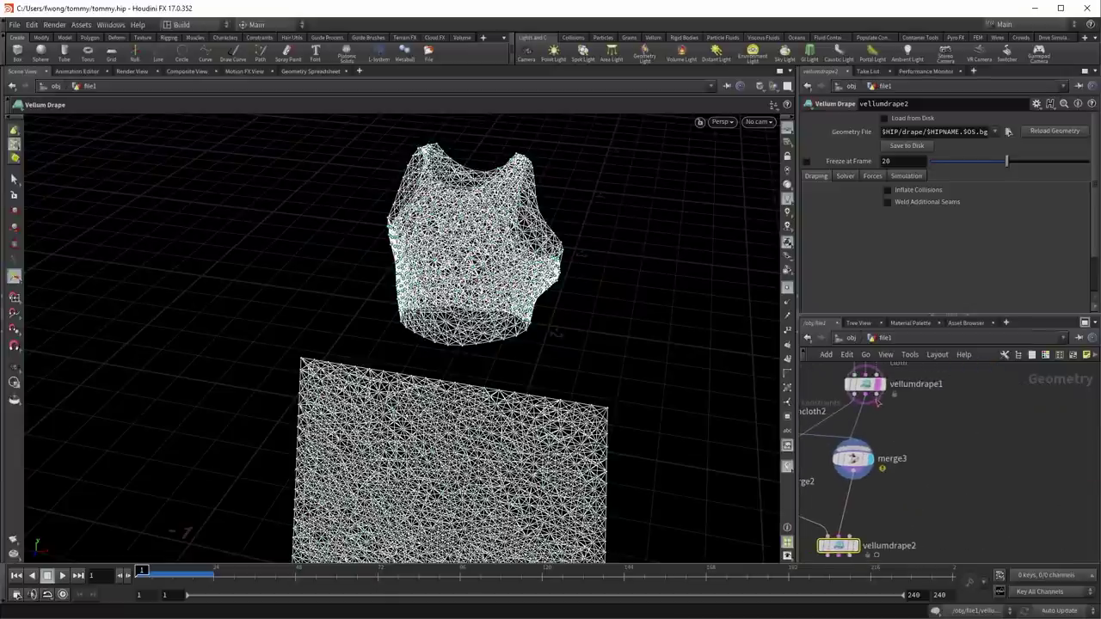
left_click_drag(853, 475, 860, 537)
Step: Play the vellumdrape2 simulation of the cloth patch against the body, then rewind to frame 1
middle_click_drag(907, 530, 1019, 471)
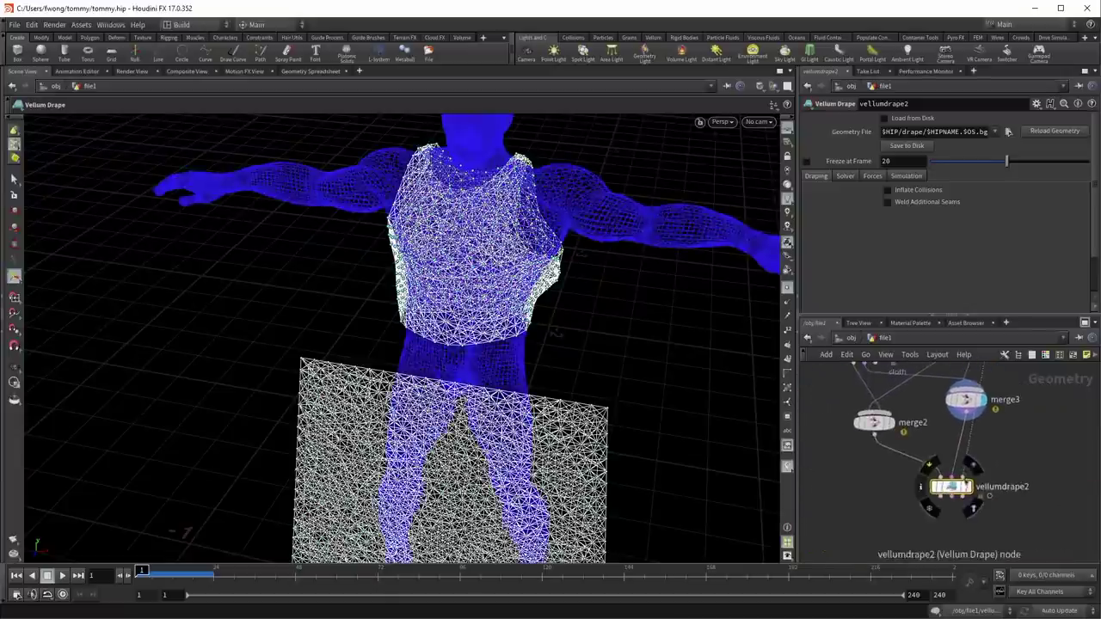
key("Escape")
left_click_drag(482, 448, 550, 334)
key("Escape")
left_click(62, 577)
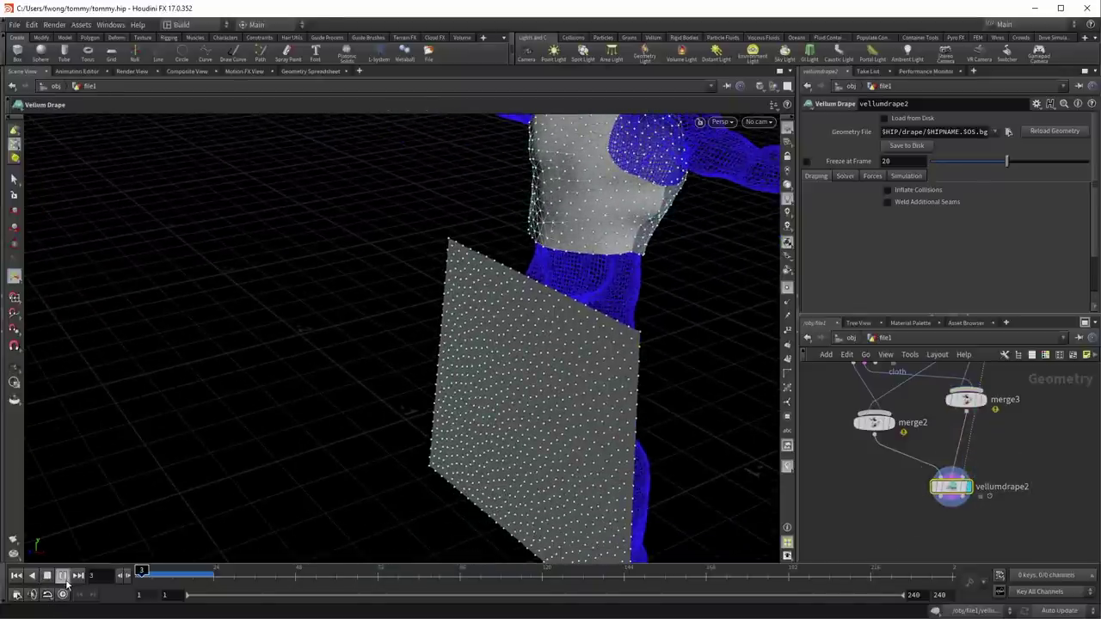
left_click(17, 575)
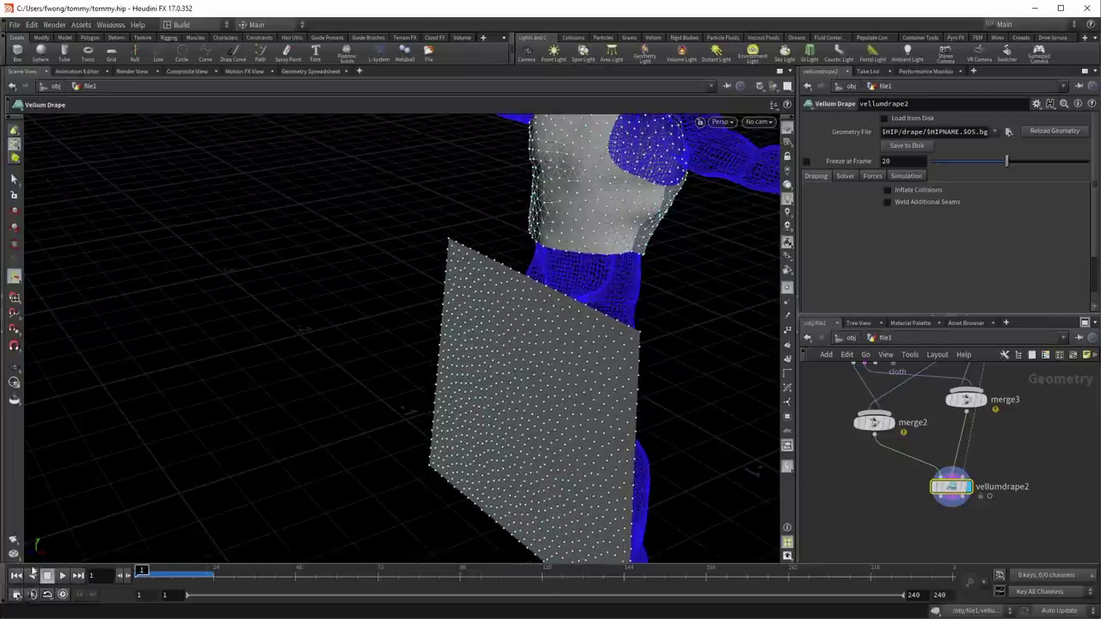
Step: Hide the viewport point markers and turn on Weld Additional Seams on vellumdrape2
left_click(787, 288)
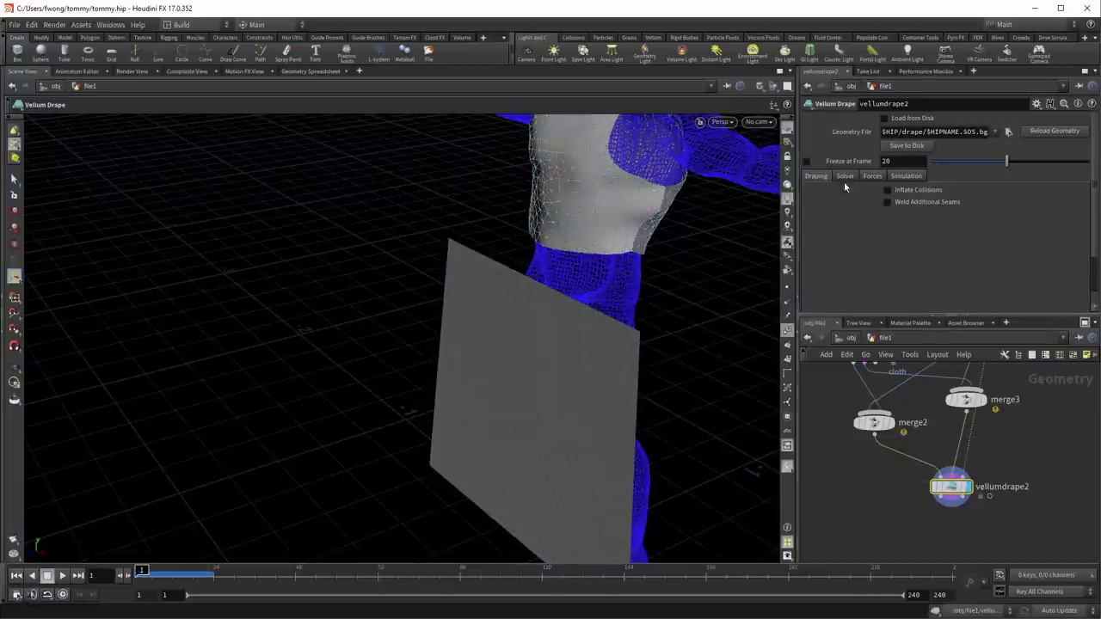
left_click(932, 204)
middle_click_drag(833, 370, 866, 421)
left_click(896, 449)
Step: Enable Top Seam on the planarpatch1 node
left_click(893, 392)
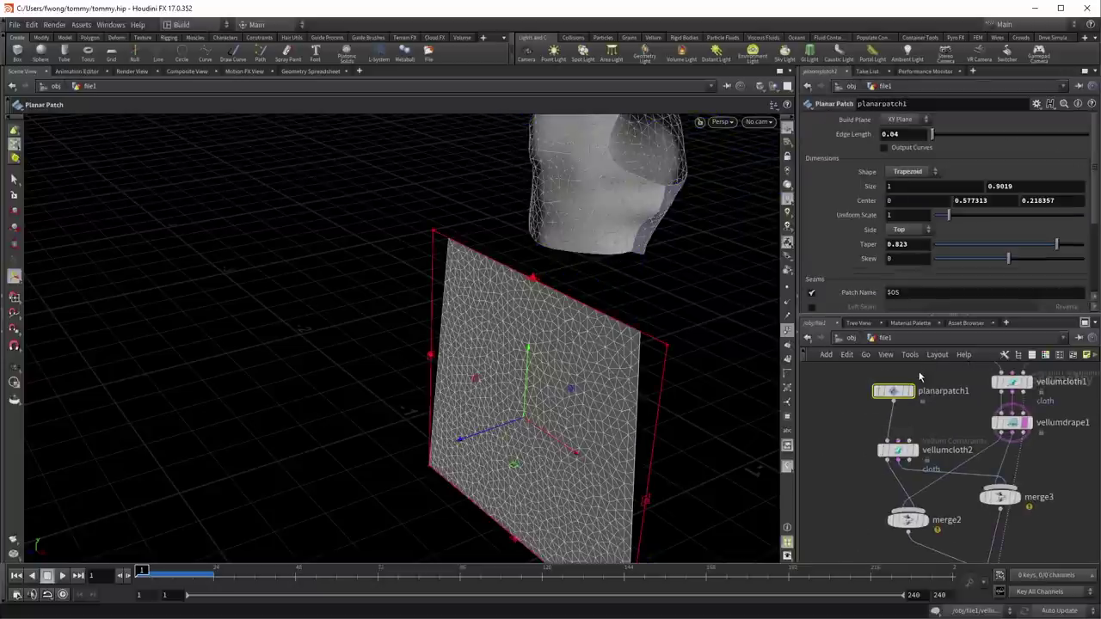
scroll(861, 282, "down", 2)
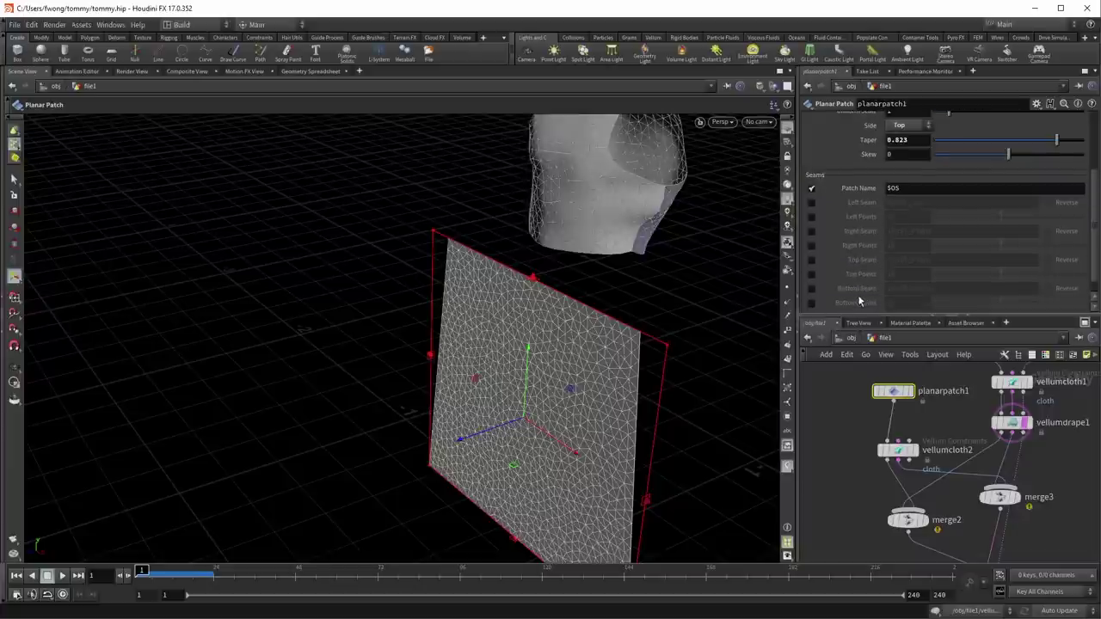
left_click(810, 260)
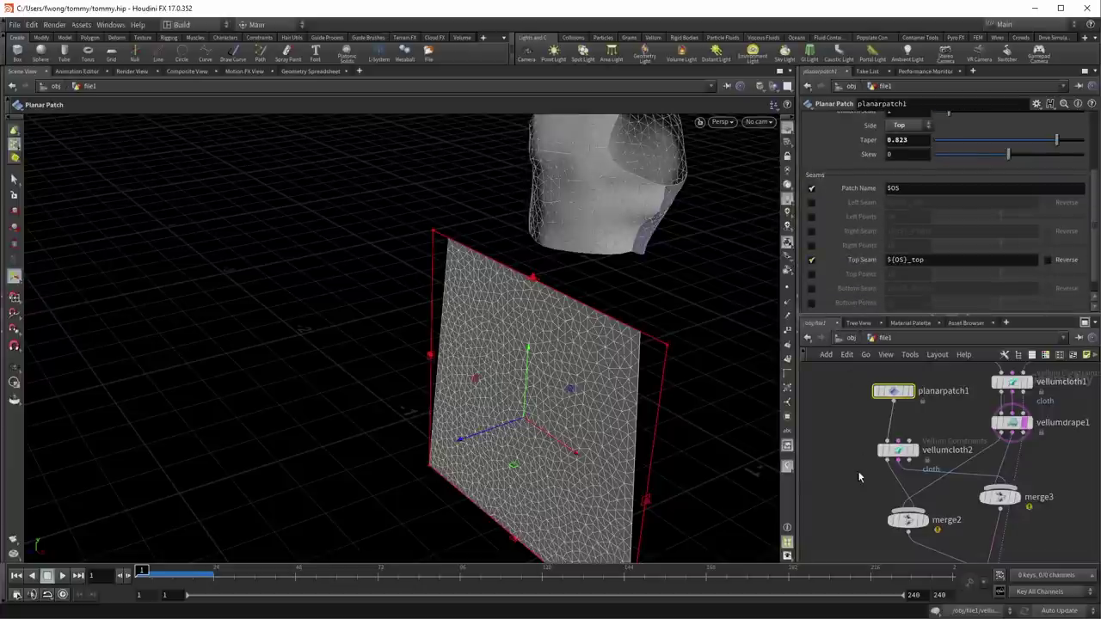
middle_click_drag(858, 476, 895, 404)
Step: Rename planarpatch1 to 'kilt' and show vellumdrape2's result again
double_click(931, 400)
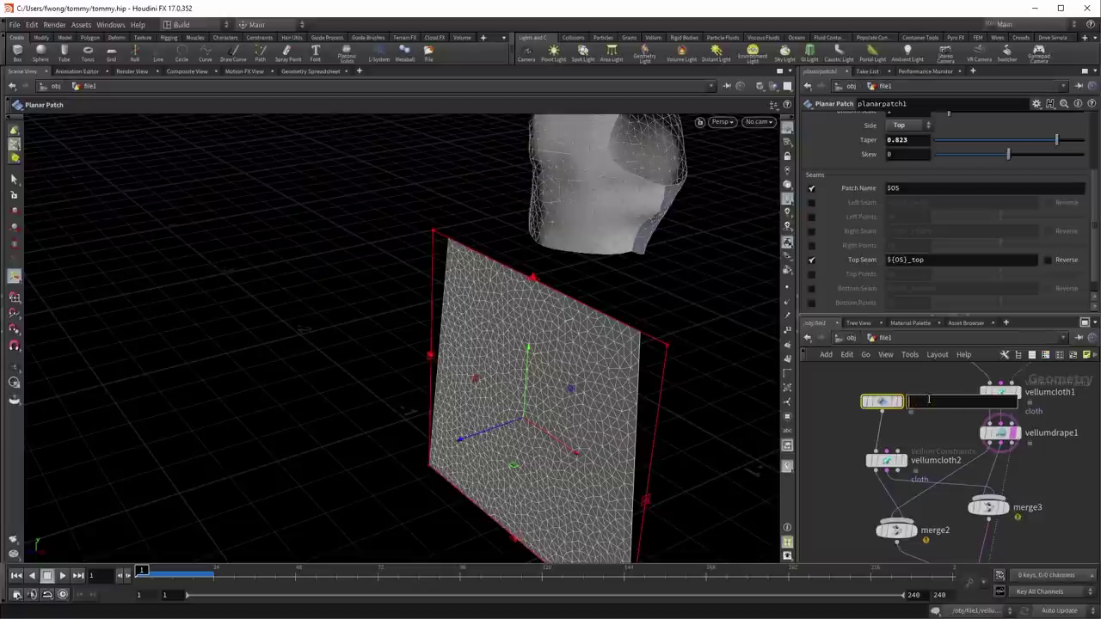
type("kil")
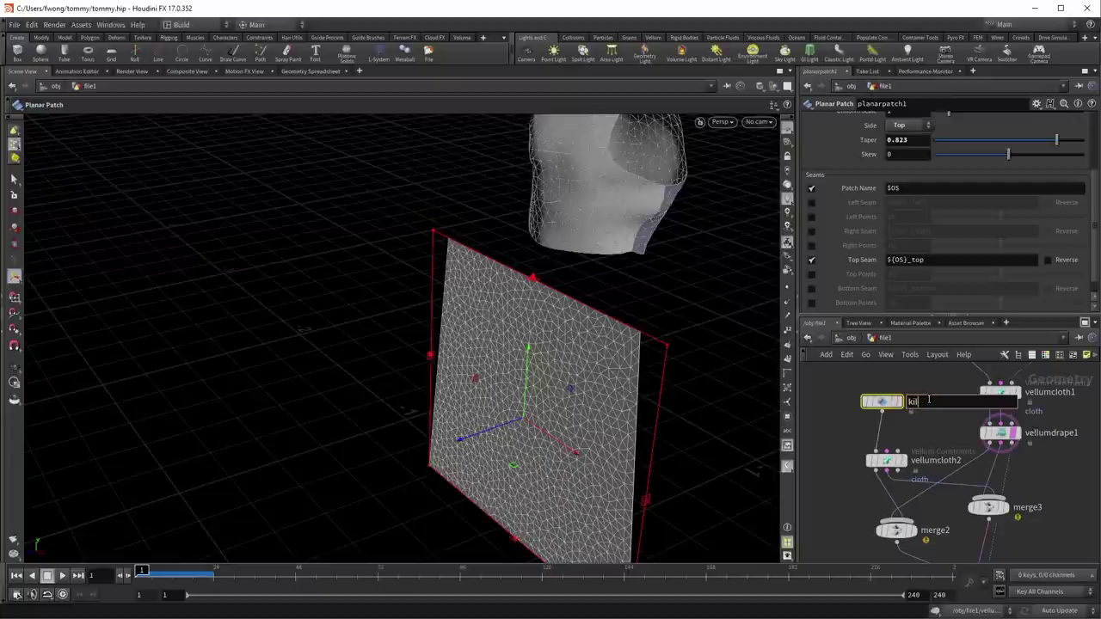
type("t")
key("Return")
middle_click_drag(816, 491, 815, 379)
left_click(970, 482)
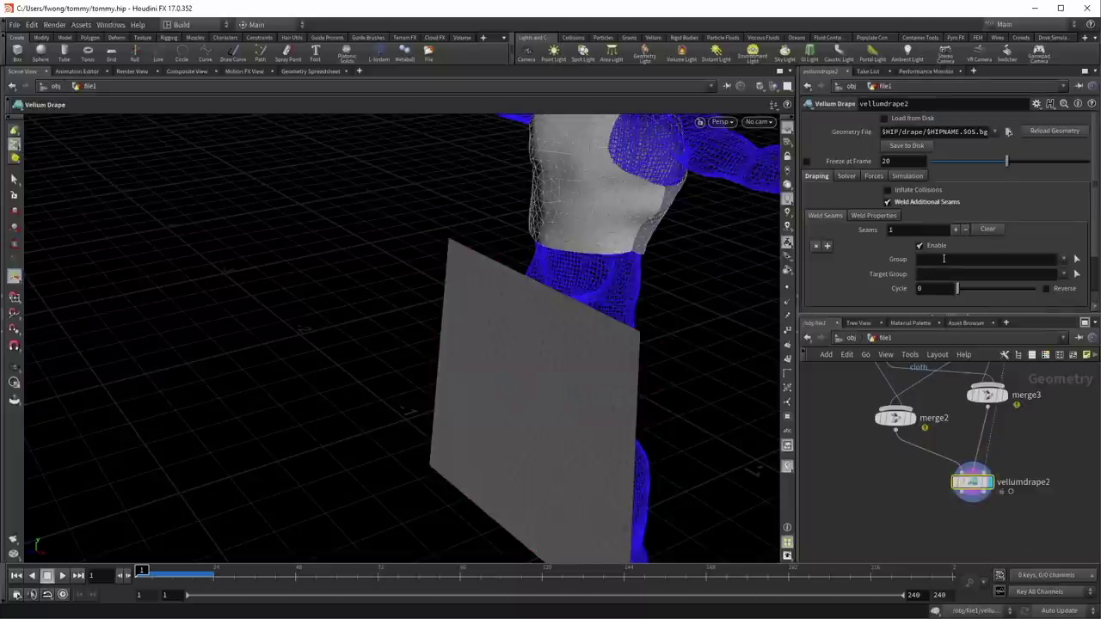
Step: Set vellumdrape2's weld seam Group to kilt_top and Target Group to front_seam2
left_click(1064, 259)
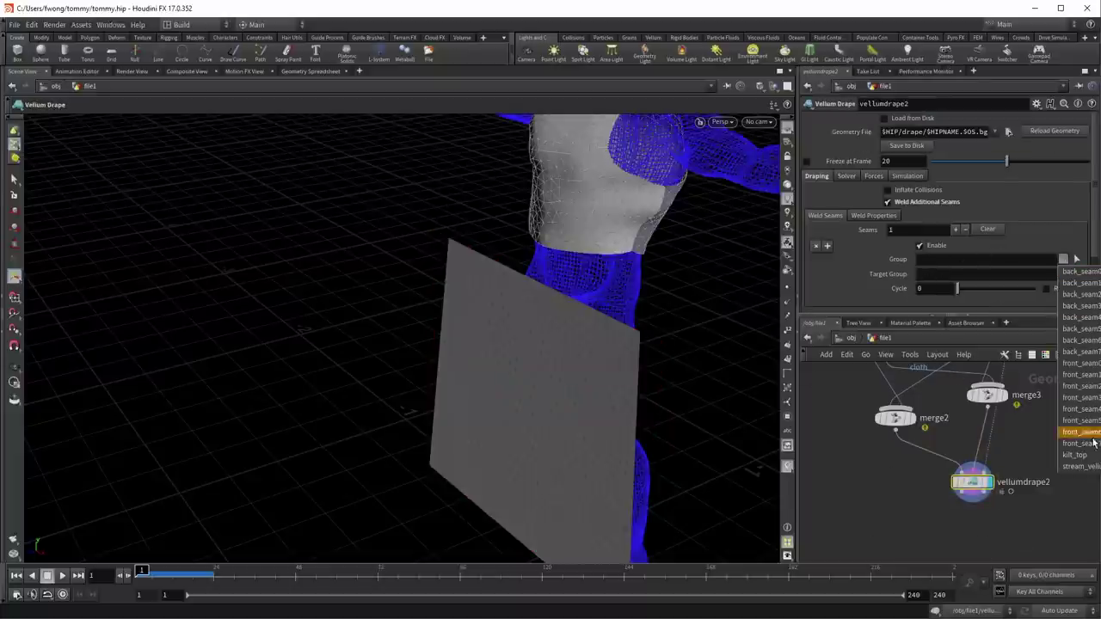
left_click(1075, 455)
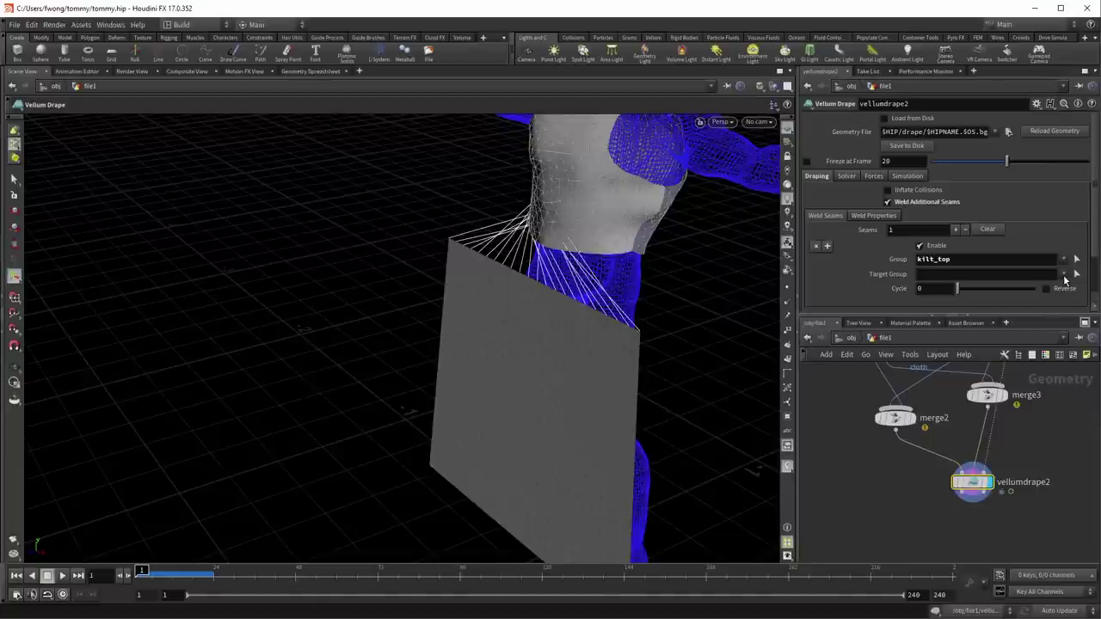
left_click(1065, 275)
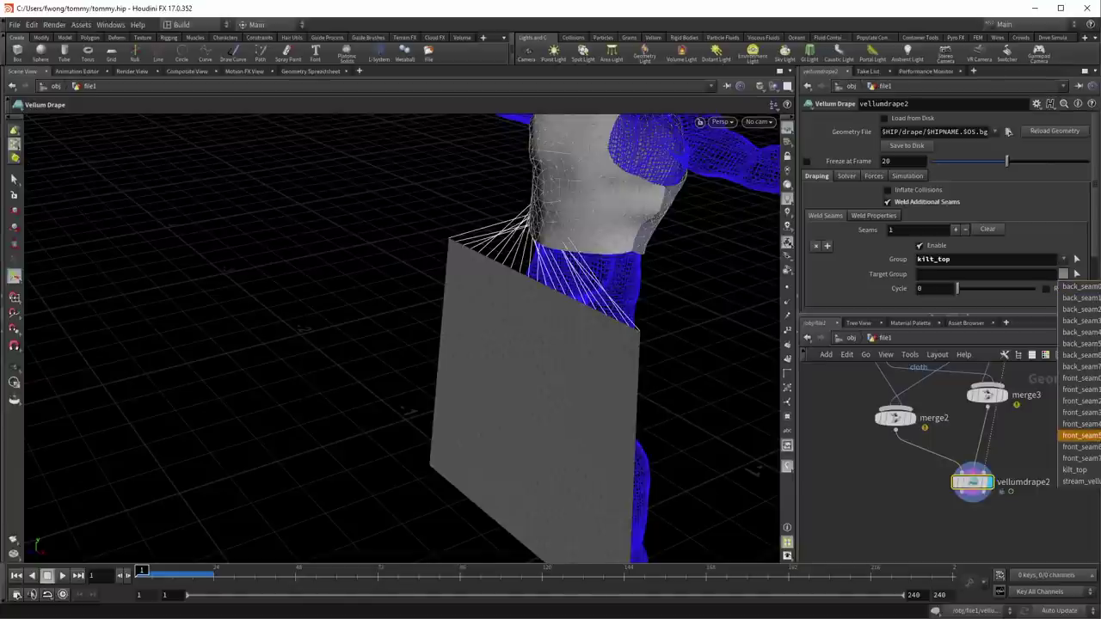
left_click(1079, 446)
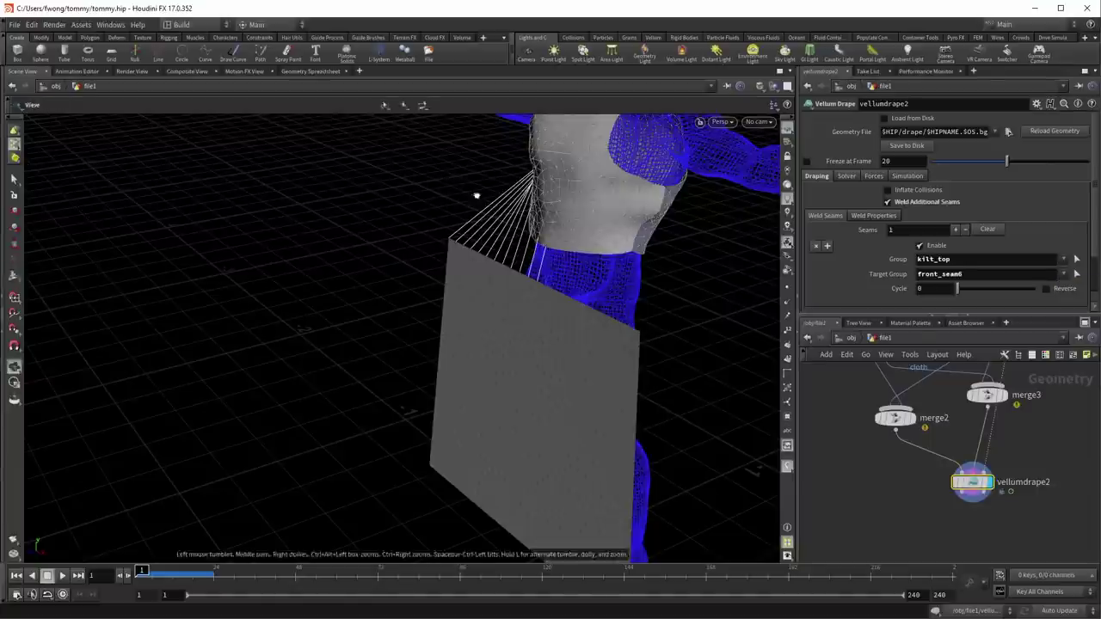
left_click_drag(496, 199, 555, 209)
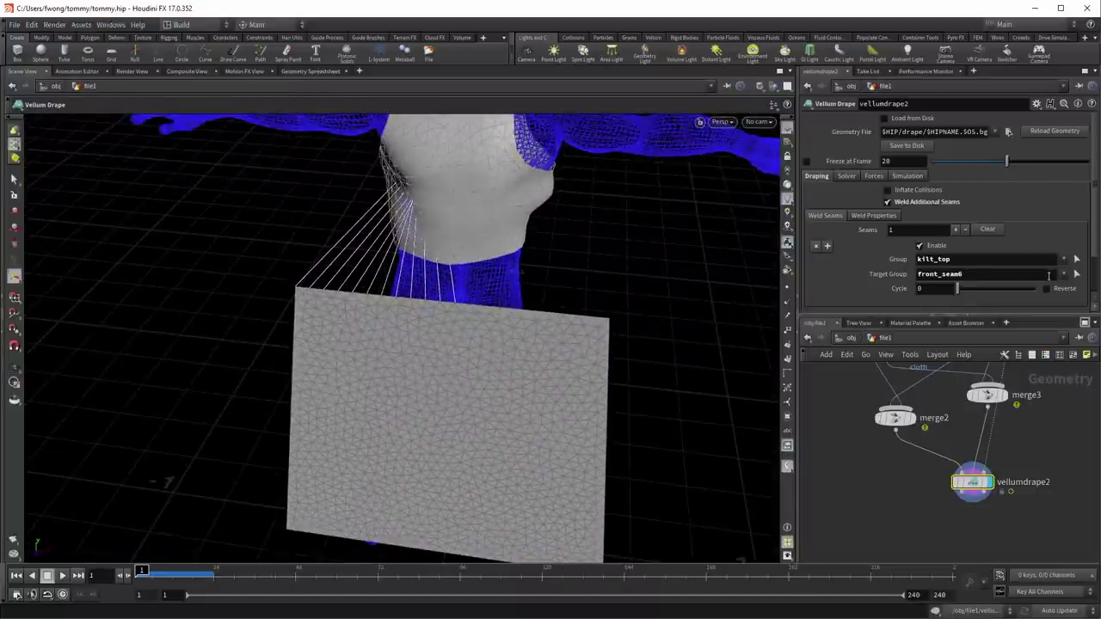
left_click(1042, 273)
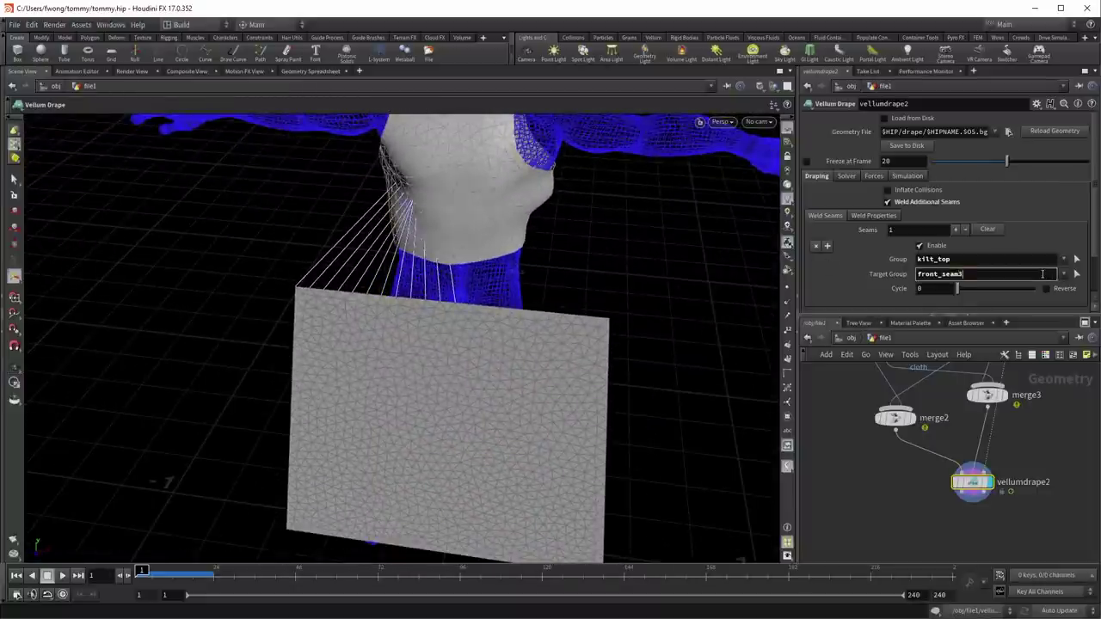
key("Return")
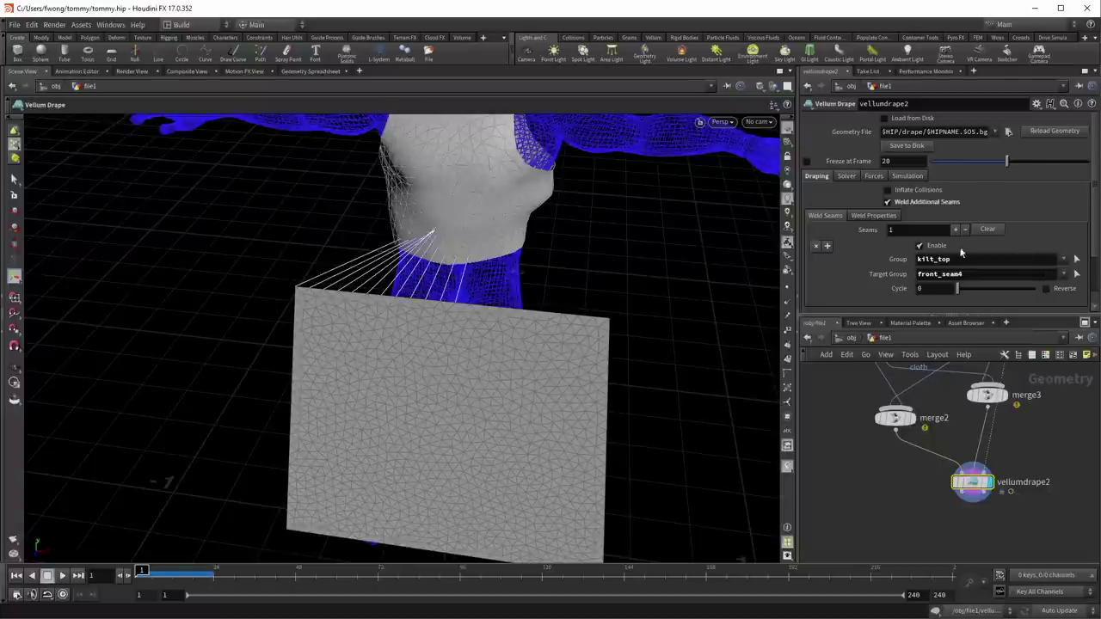
key("Escape")
left_click_drag(284, 215, 728, 298)
key("Return")
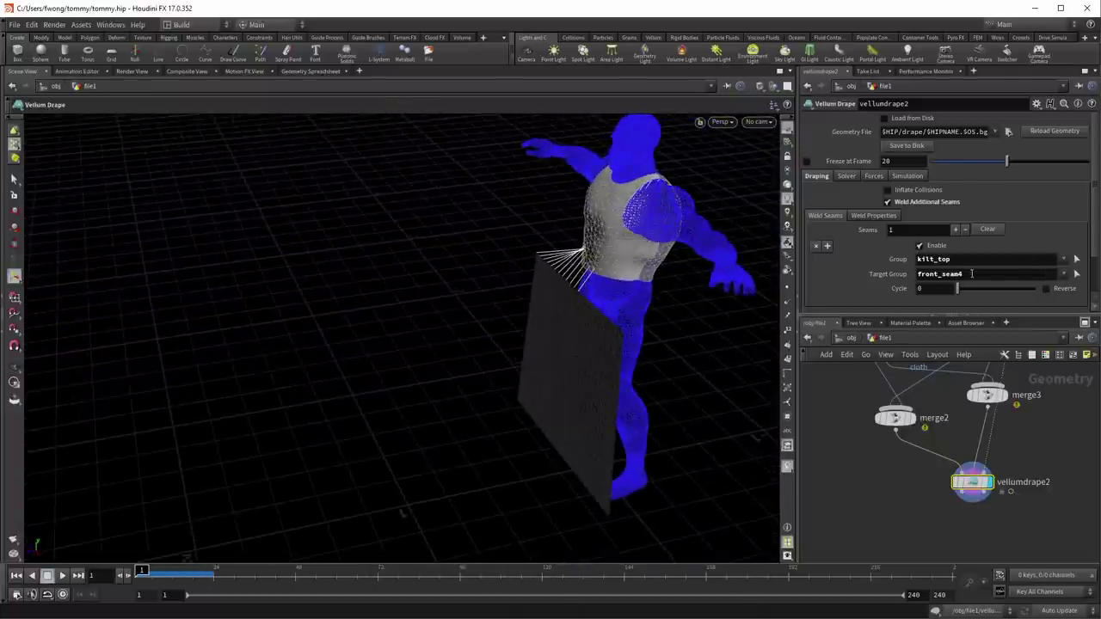
key("Return")
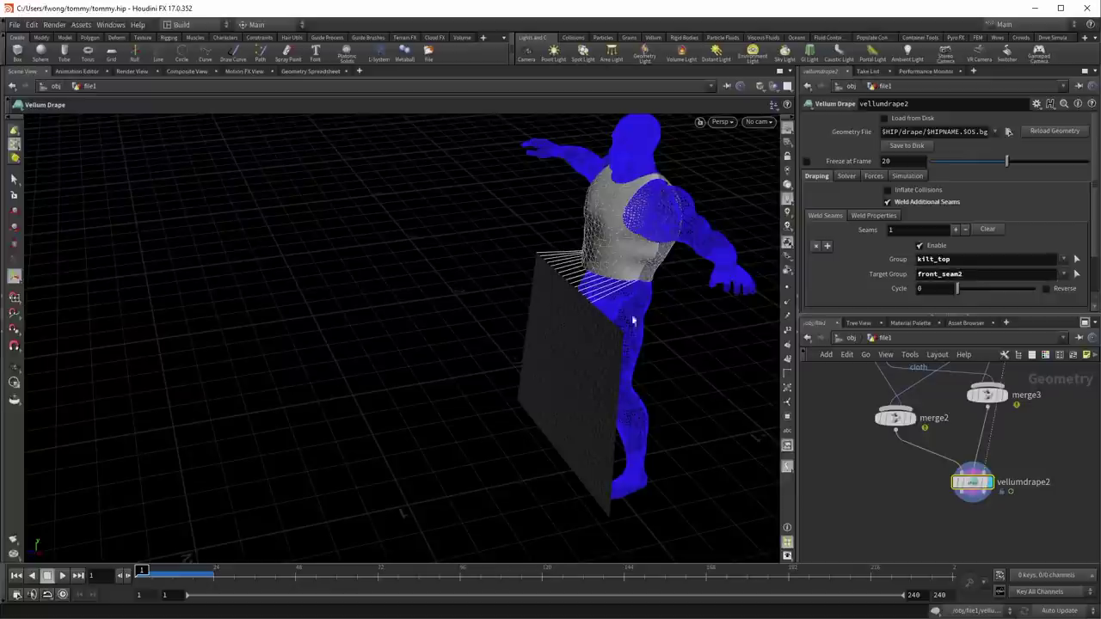
left_click_drag(607, 311, 633, 298)
scroll(659, 287, "up", 6)
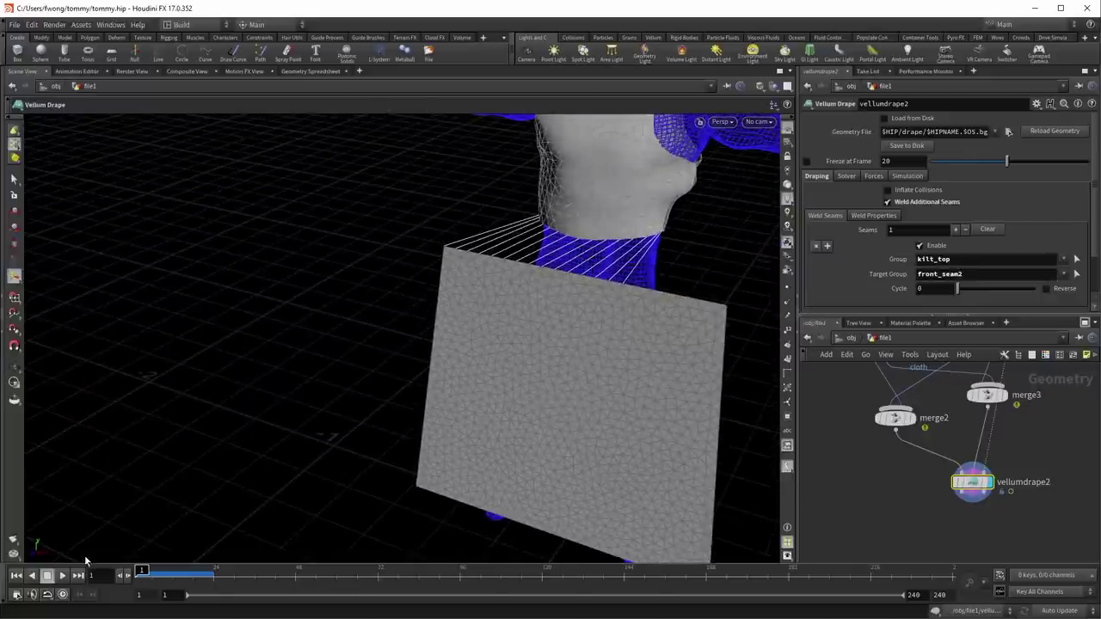
Step: Play the simulation to watch the kilt drape into a skirt, then rewind to frame 1
left_click(62, 576)
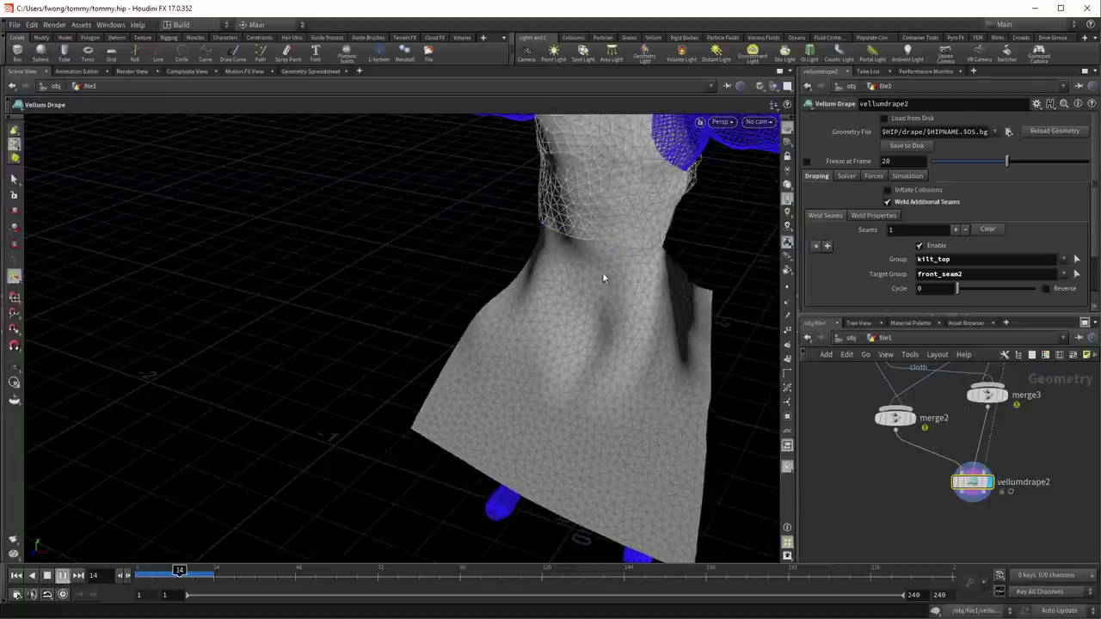
key("Escape")
left_click_drag(639, 300, 697, 315)
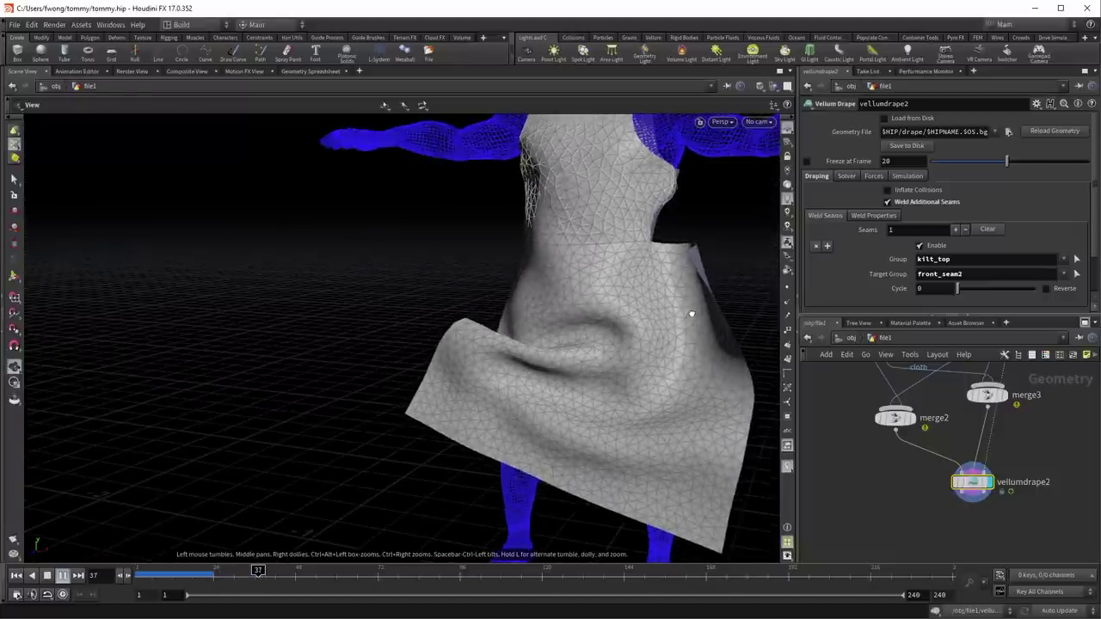
key("Return")
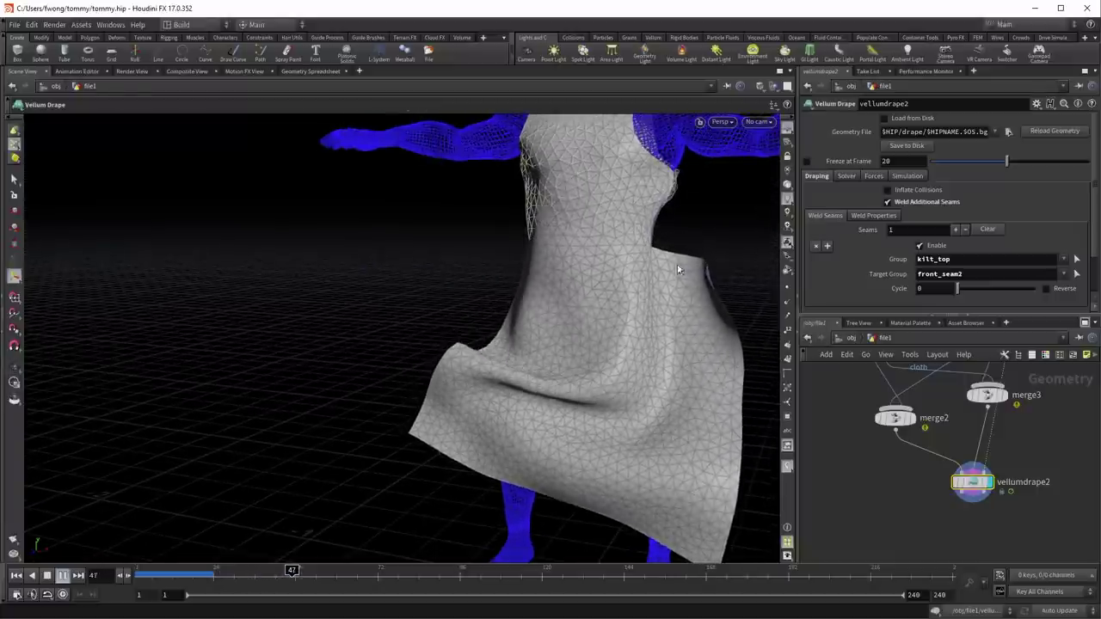
key("Escape")
left_click_drag(634, 309, 430, 320)
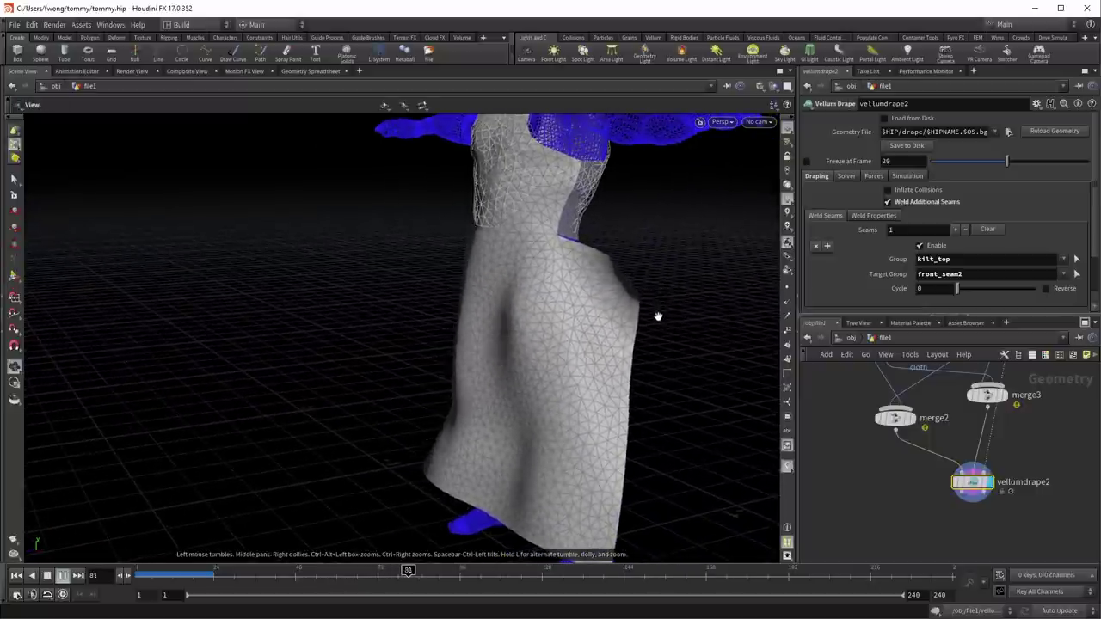
key("Return")
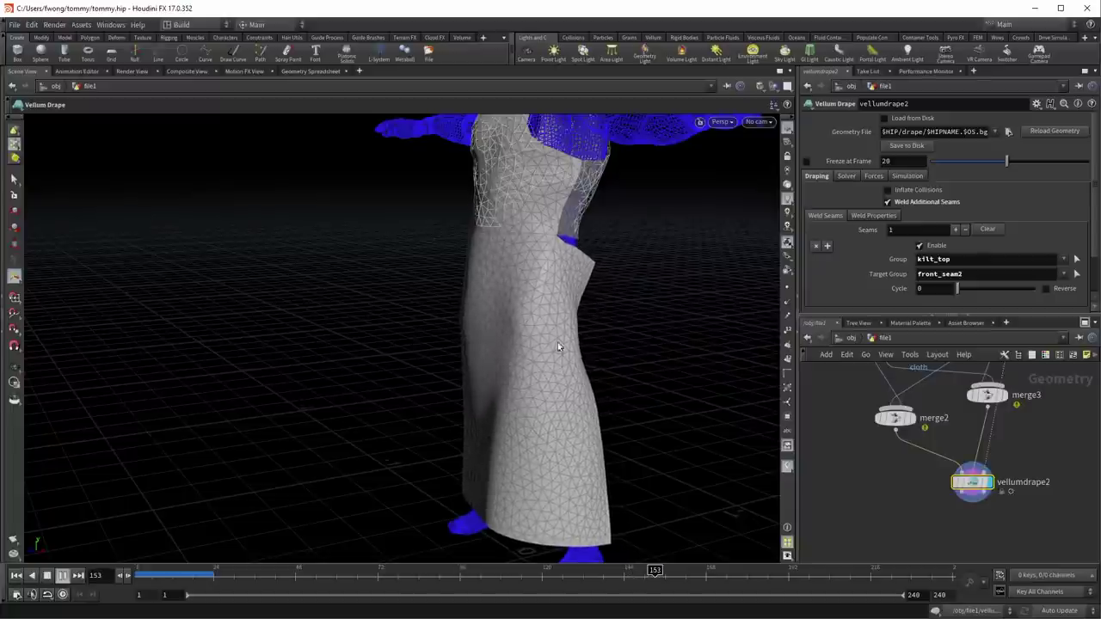
left_click_drag(241, 571, 142, 571)
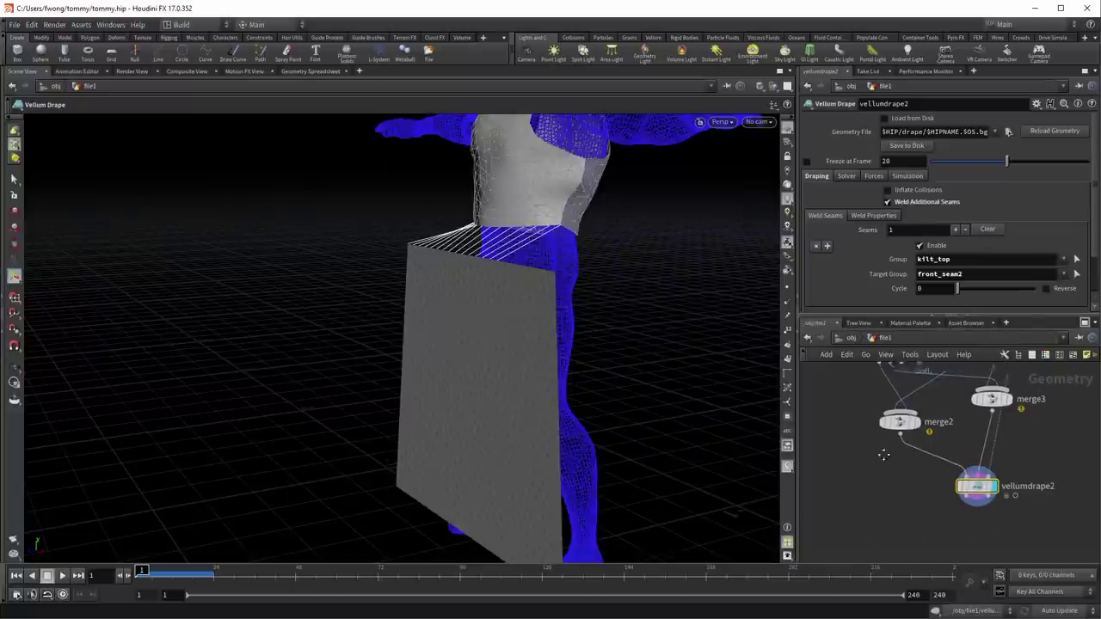
Step: Inspect merge1's node info and bring the kilt node into view
middle_click_drag(893, 394, 837, 480)
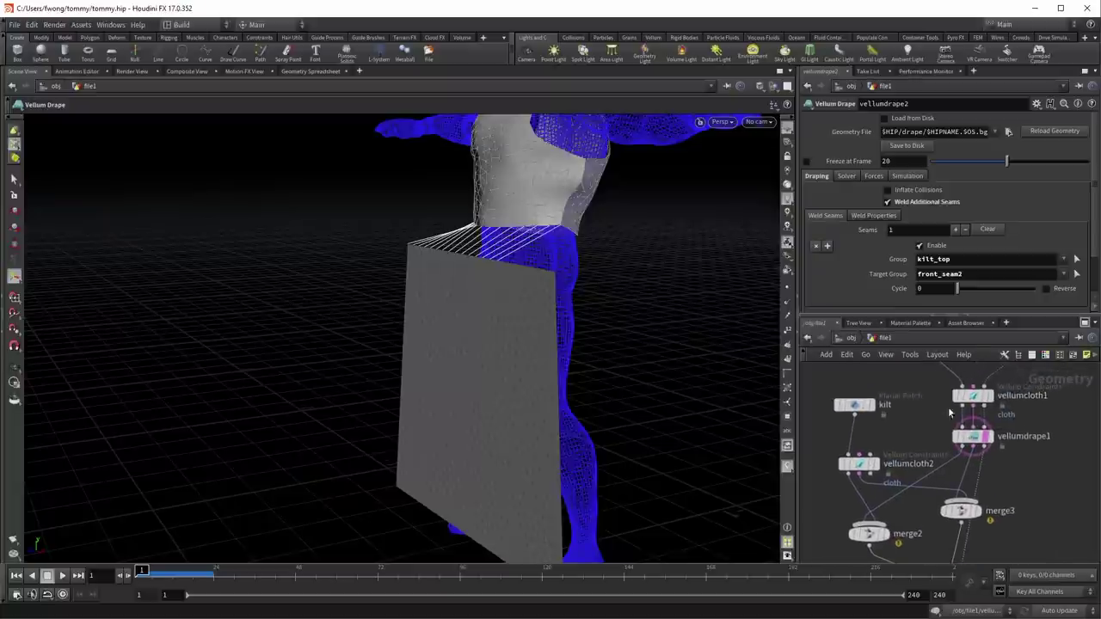
middle_click_drag(947, 403, 931, 505)
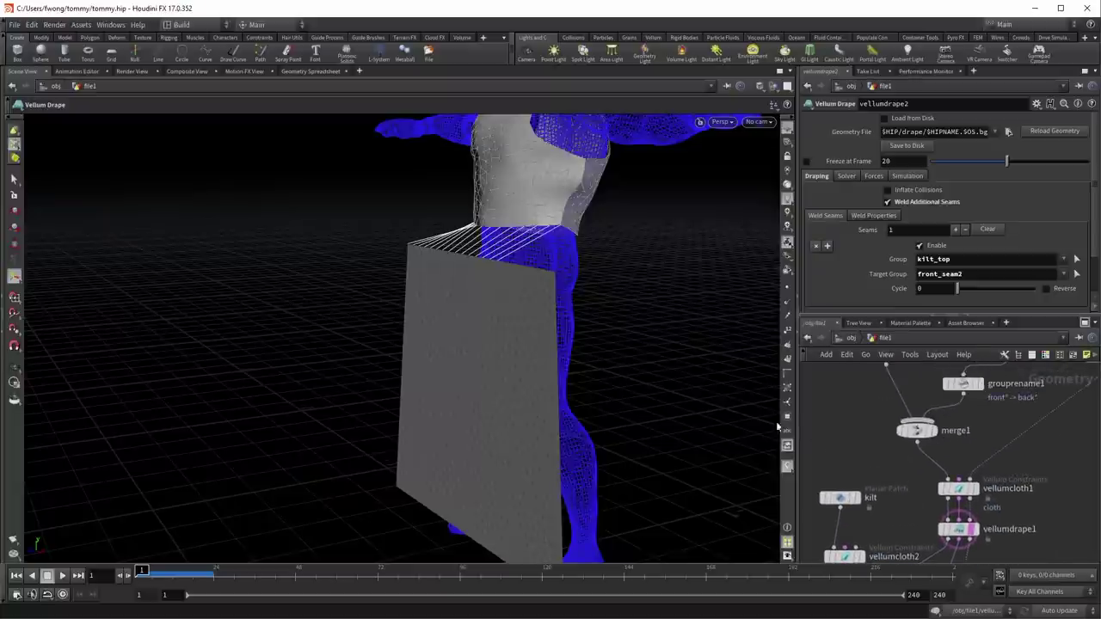
middle_click(917, 432)
mouse_move(873, 441)
middle_mouse_down()
mouse_move(866, 398)
mouse_move(868, 436)
middle_mouse_up()
middle_click(955, 433)
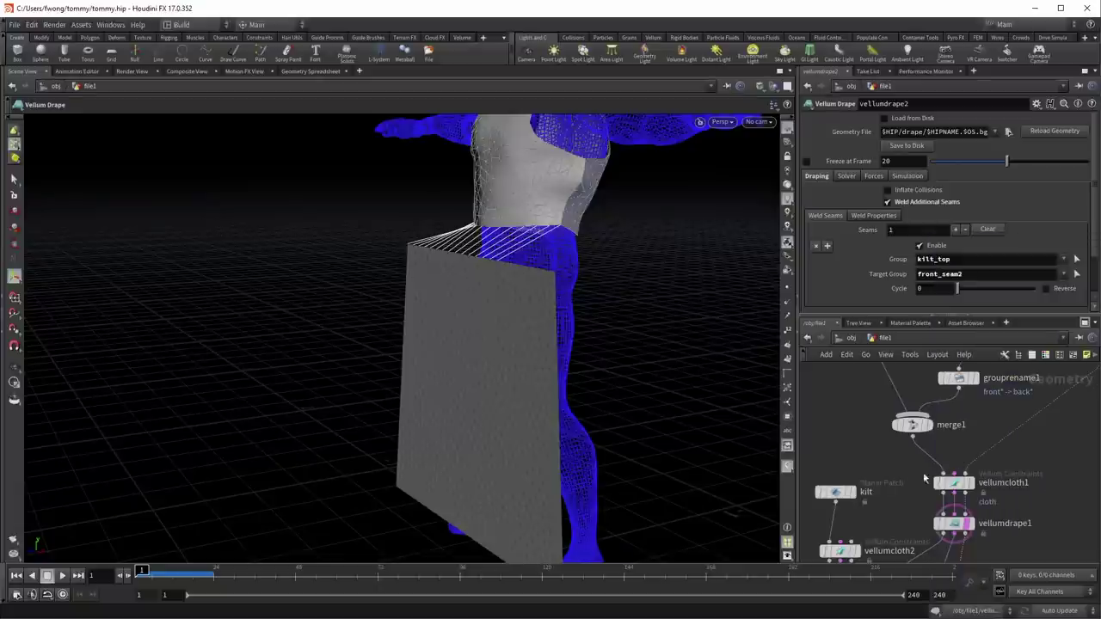
middle_click_drag(847, 495, 912, 424)
Step: Give the kilt patch's top seam a fixed count of 15 Top Points
left_click(912, 425)
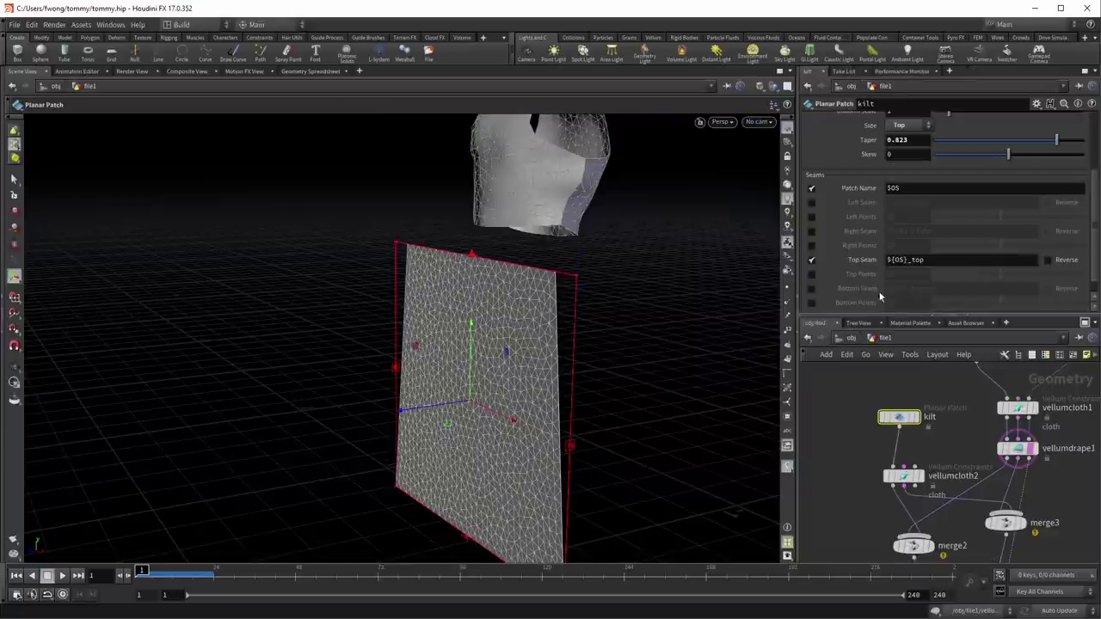
left_click(812, 275)
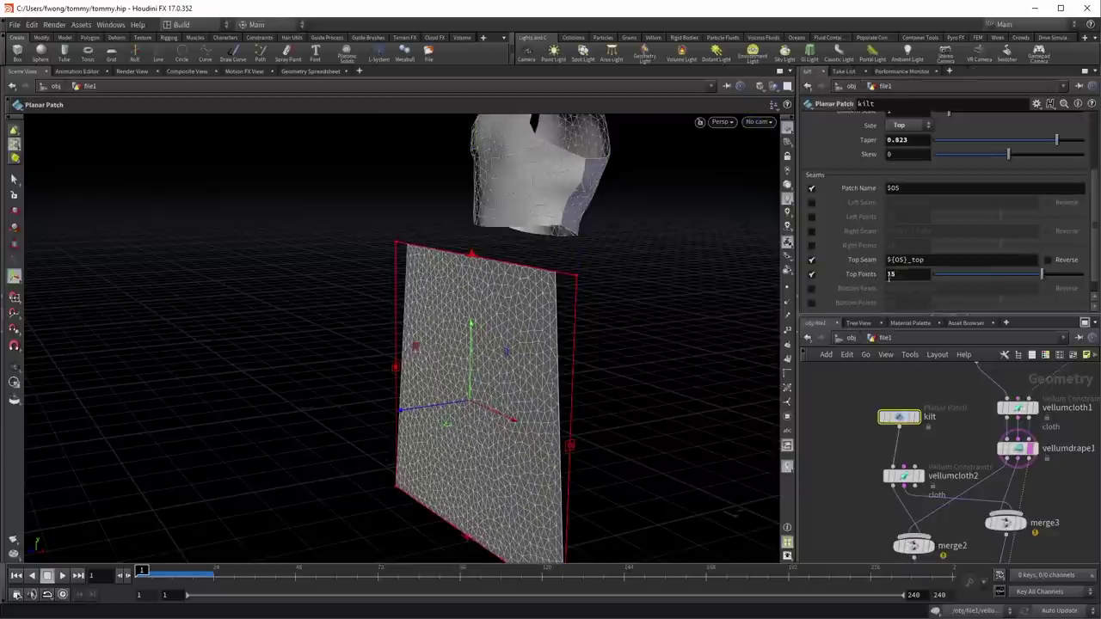
key("Escape")
left_click_drag(497, 287, 594, 315)
key("Return")
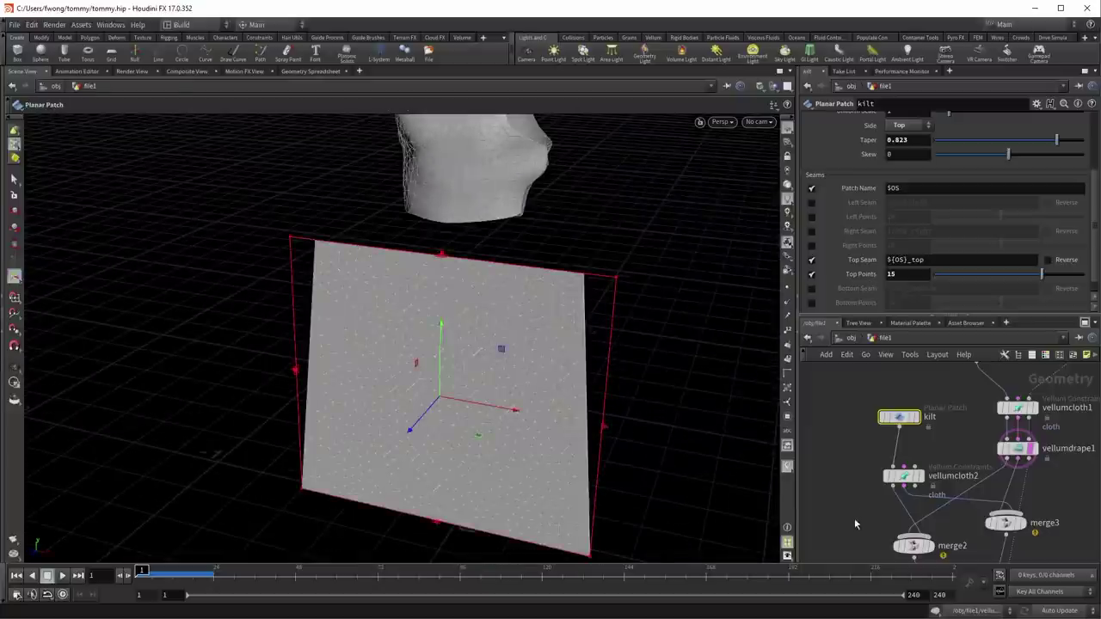
Step: Display vellumdrape2, play the skirt drape with the new seam, and rewind to frame 1
middle_click_drag(854, 518, 876, 357)
left_click(1020, 472)
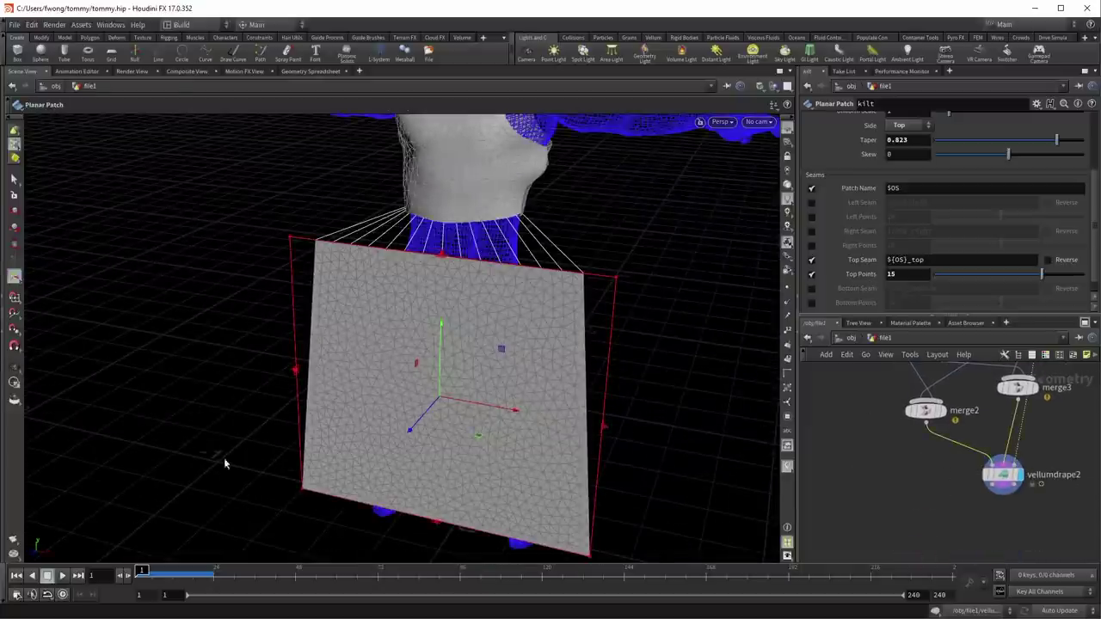
left_click(60, 575)
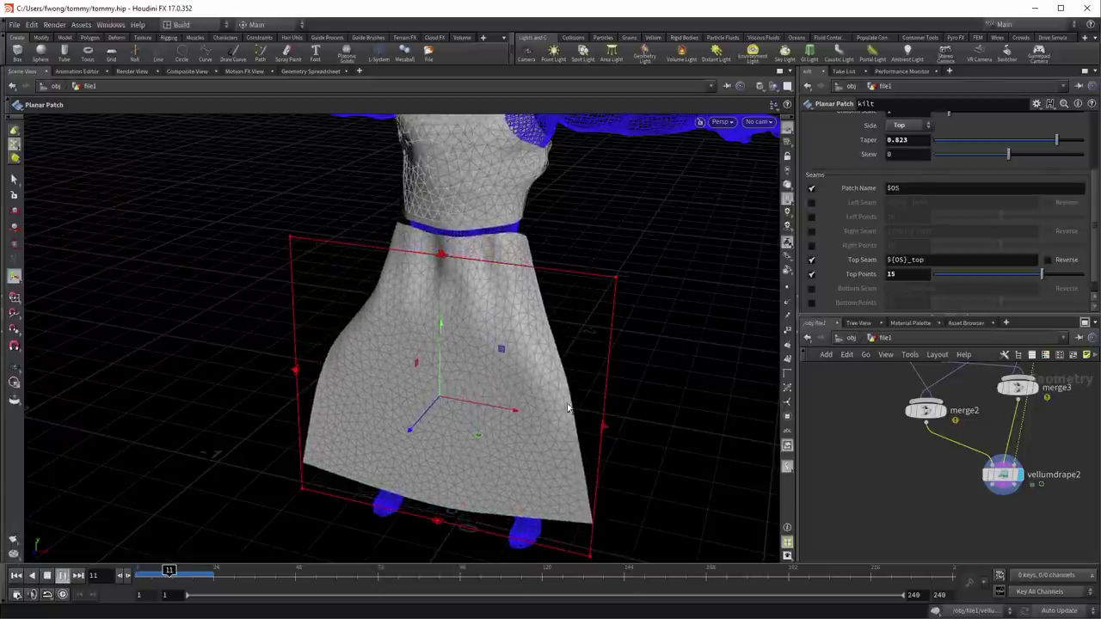
key("Escape")
left_click_drag(453, 341, 393, 310)
key("Return")
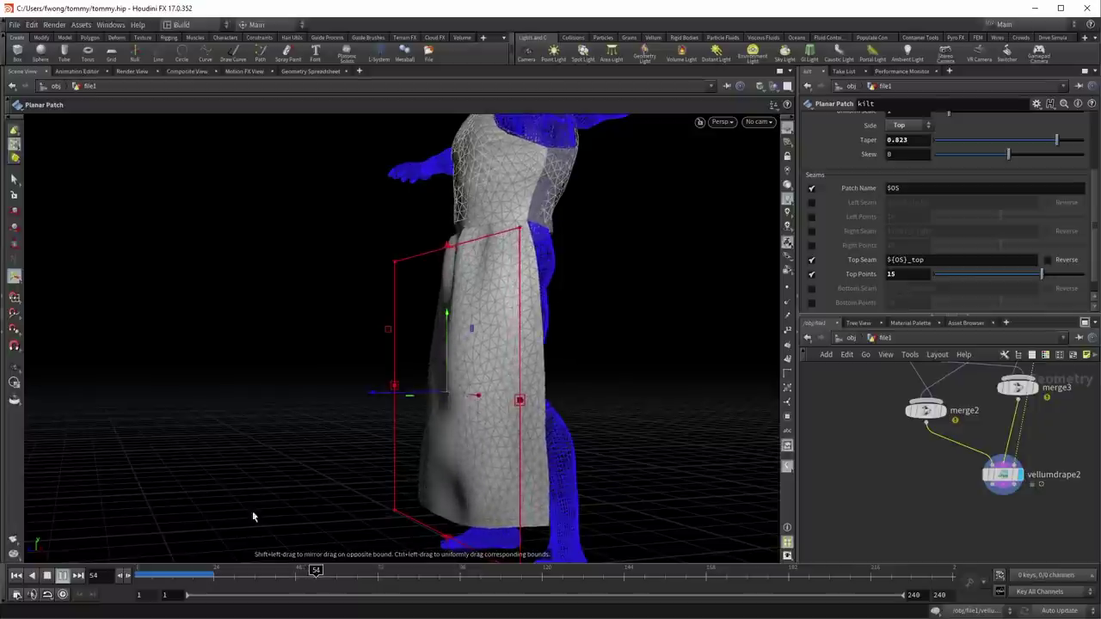
left_click(17, 575)
middle_click_drag(858, 430, 878, 536)
Step: Duplicate the kilt patch as kiltback and move it behind the body
middle_click_drag(866, 477, 833, 507)
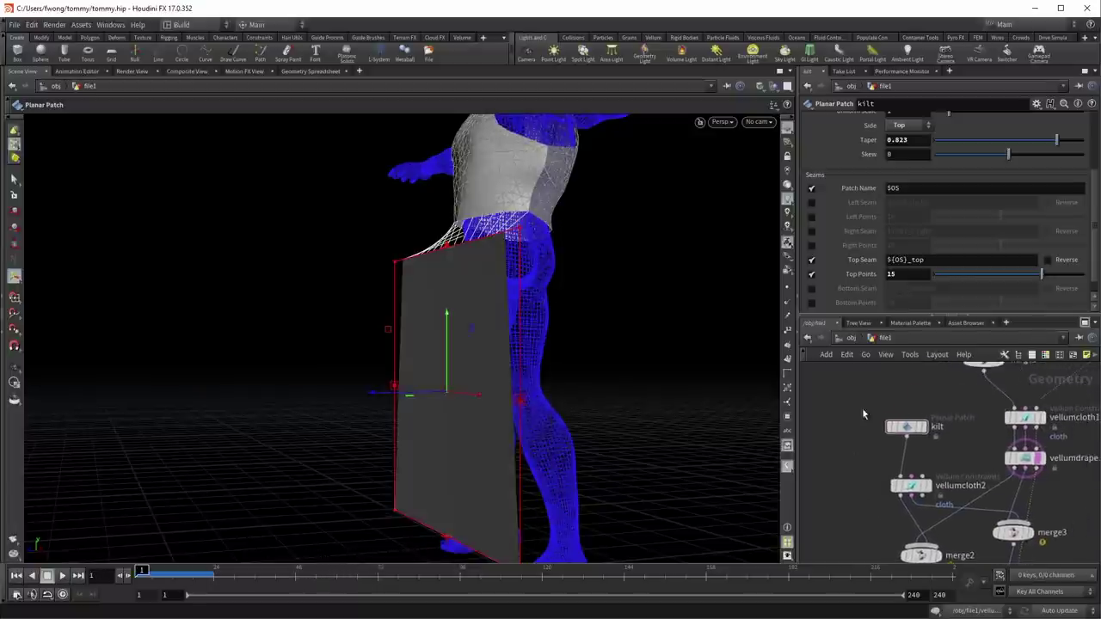
left_click(946, 392)
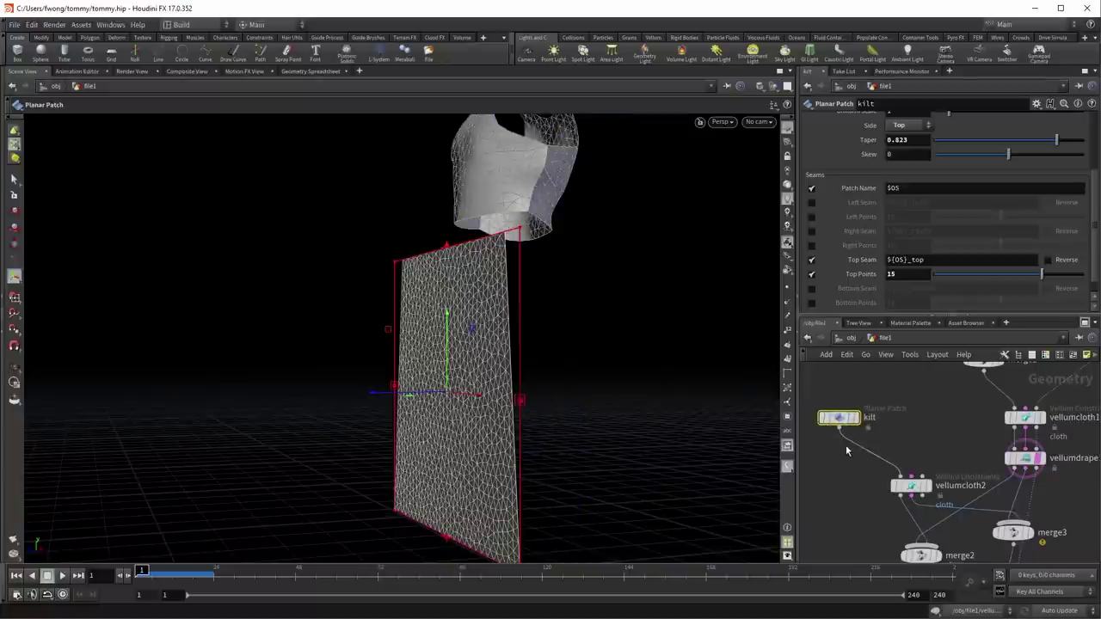
key("ctrl+c")
key("ctrl+v")
left_click_drag(858, 448, 925, 425)
scroll(925, 252, "up", 3)
scroll(926, 252, "up", 4)
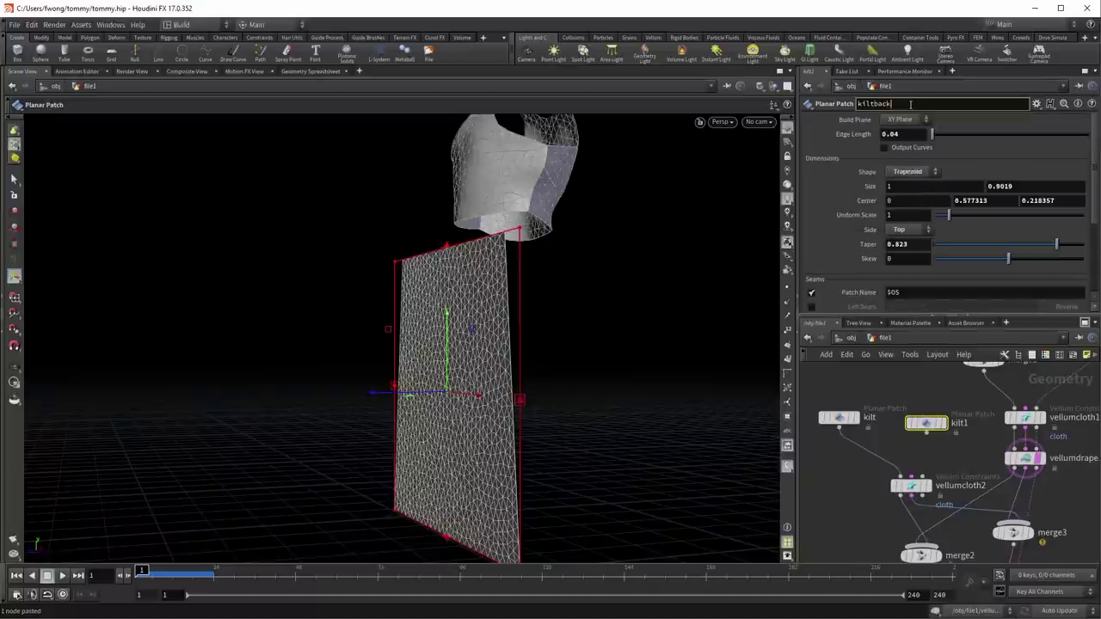
key("Return")
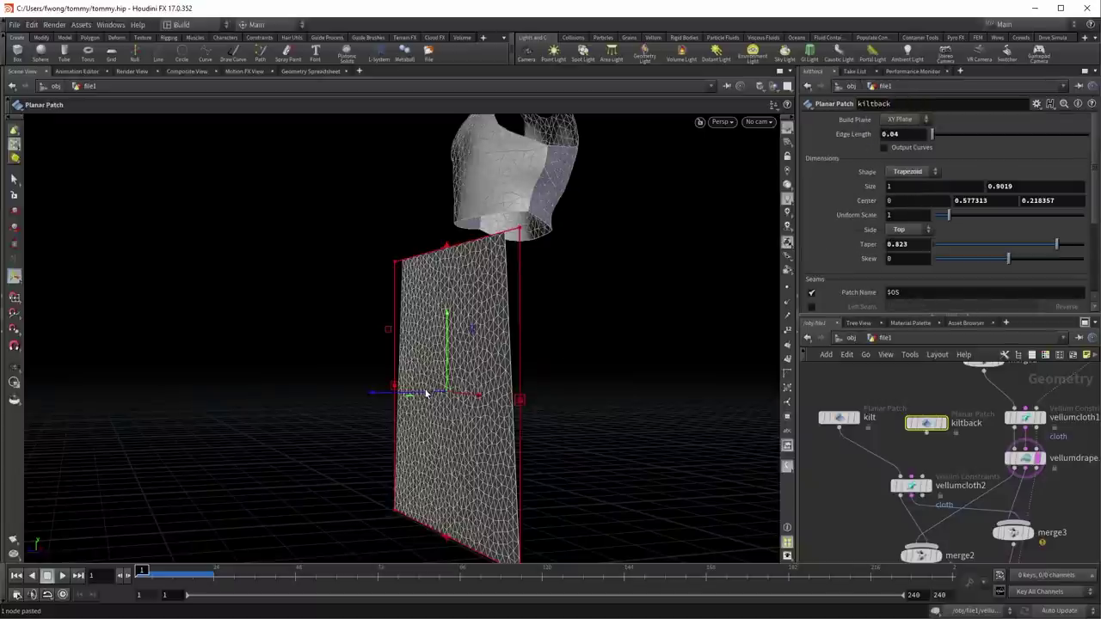
left_click_drag(430, 390, 467, 401)
Step: Combine kilt and kiltback in a new merge4 node feeding vellumcloth2
middle_click_drag(828, 497, 824, 463)
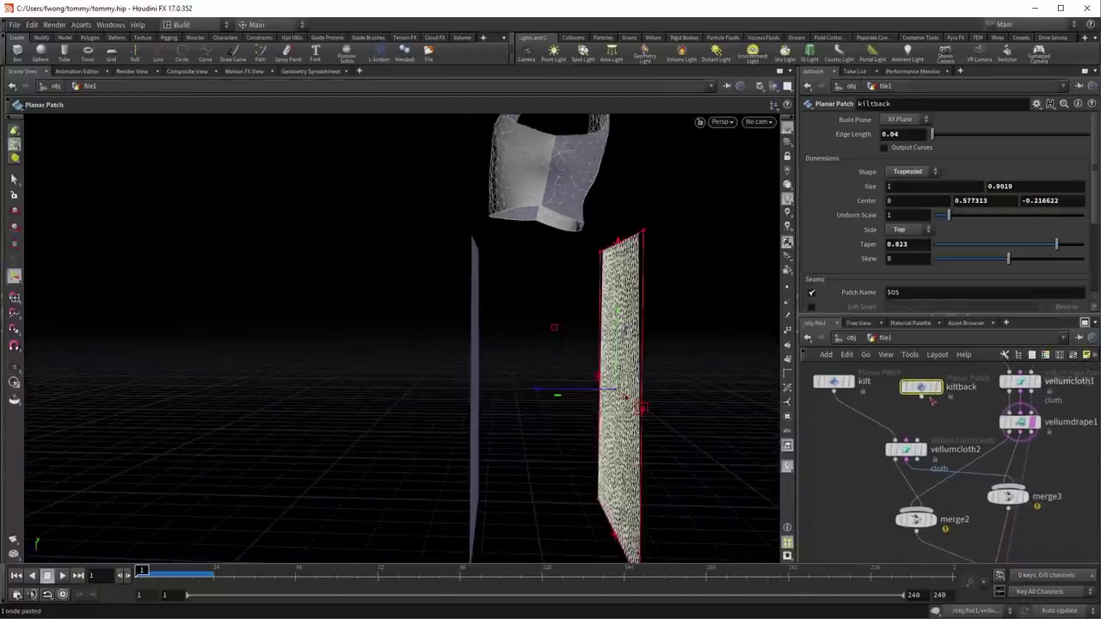
key("Tab")
type("merge")
key("Return")
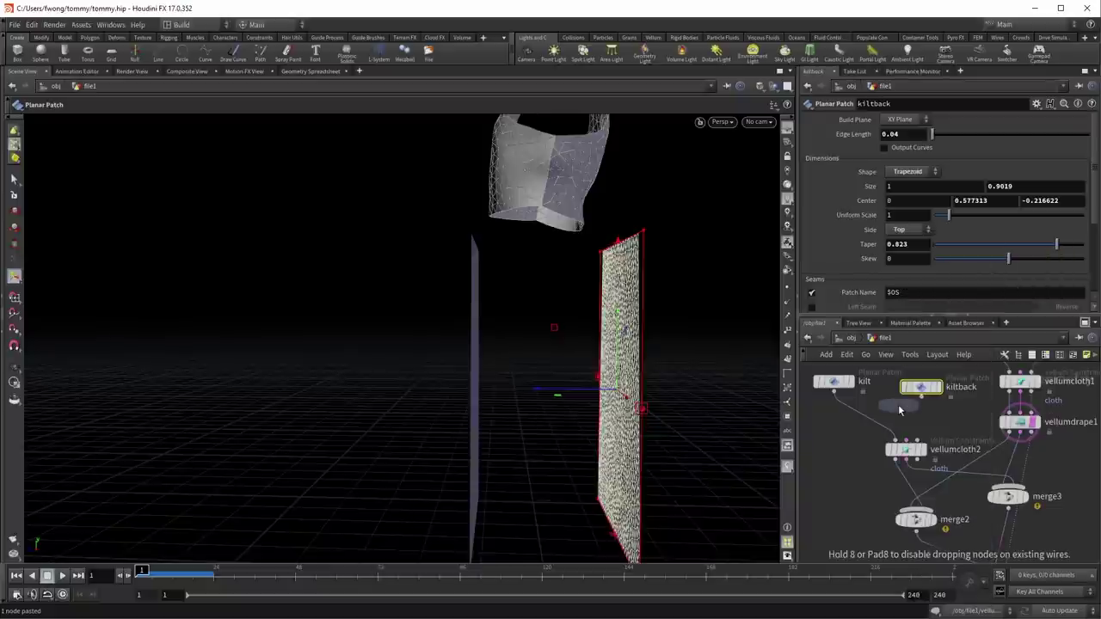
left_click(873, 424)
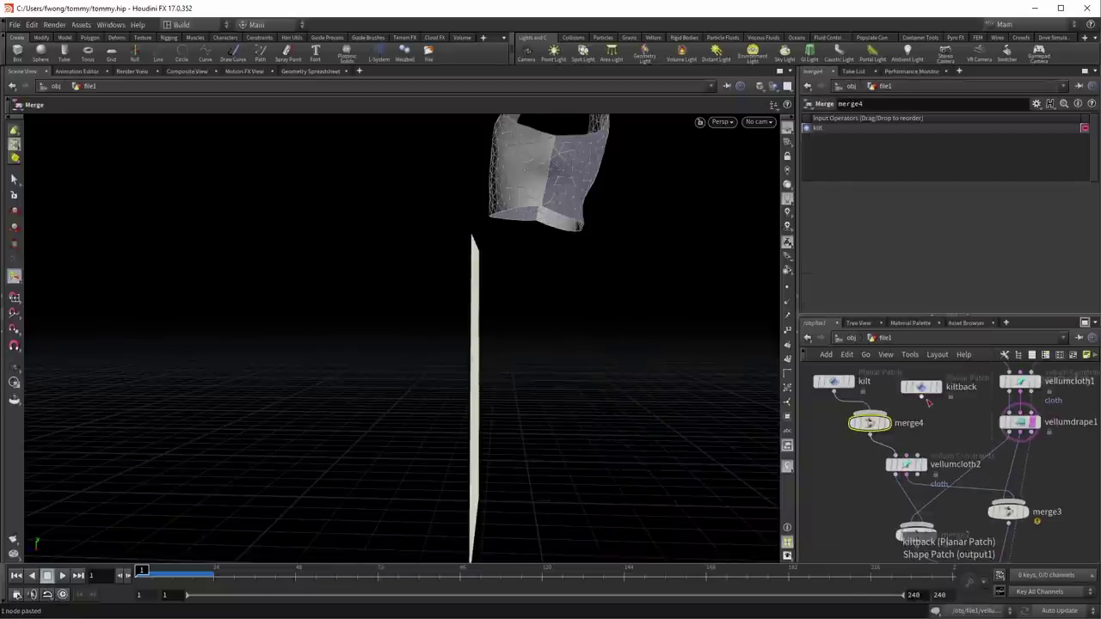
middle_click_drag(874, 504, 859, 397)
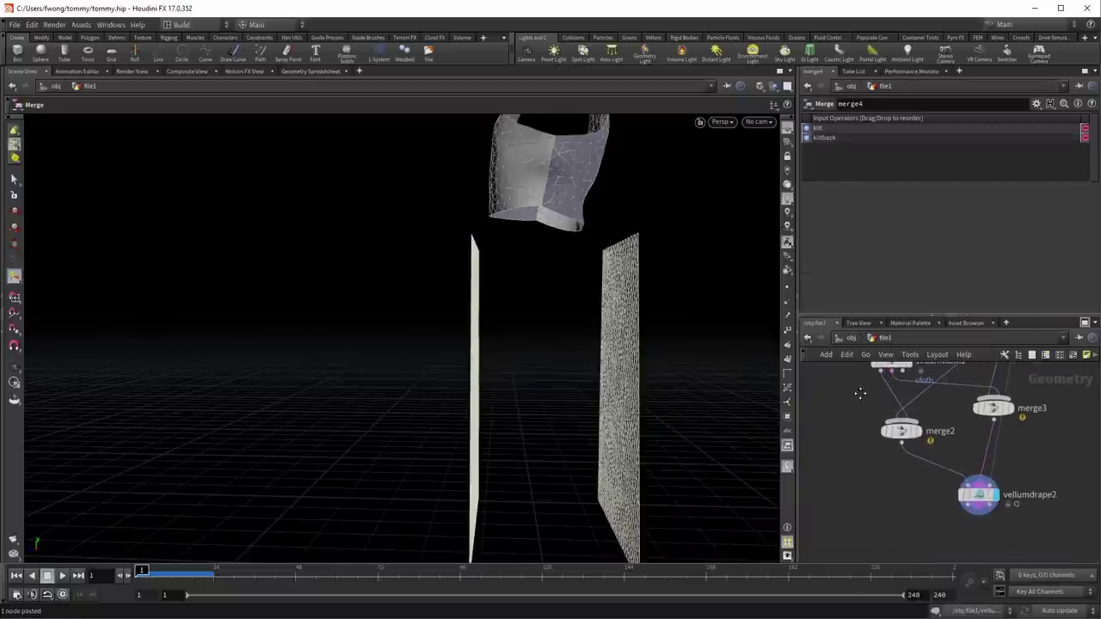
left_click(980, 492)
Step: Add a second weld seam on vellumdrape2 joining kiltback_top to target group back_seam2
left_click_drag(507, 357, 550, 402)
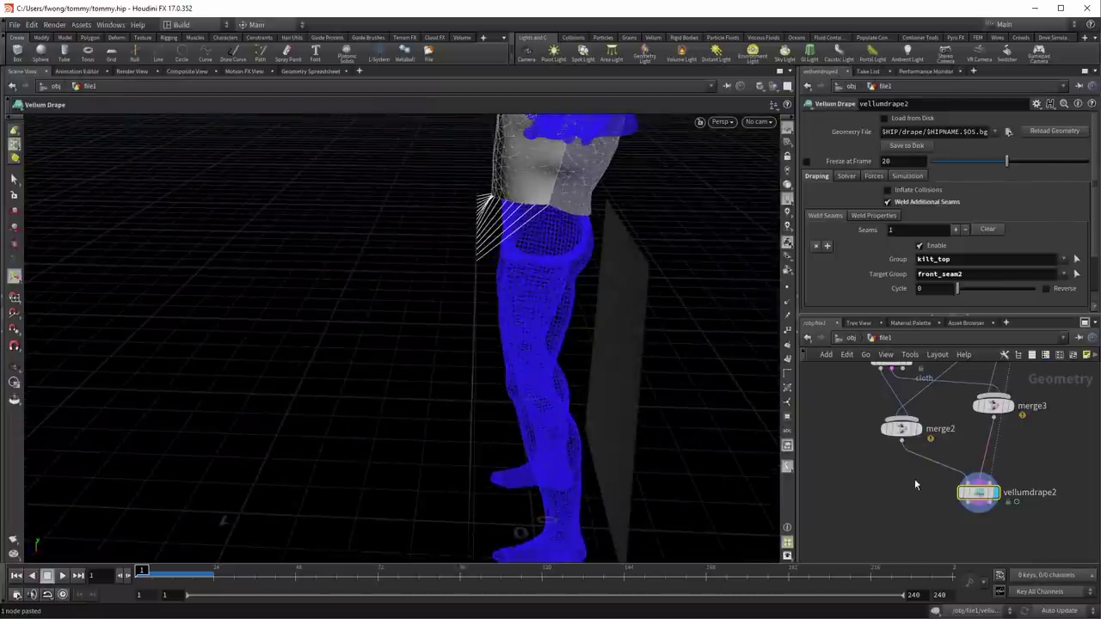
left_click(956, 229)
scroll(1021, 258, "down", 2)
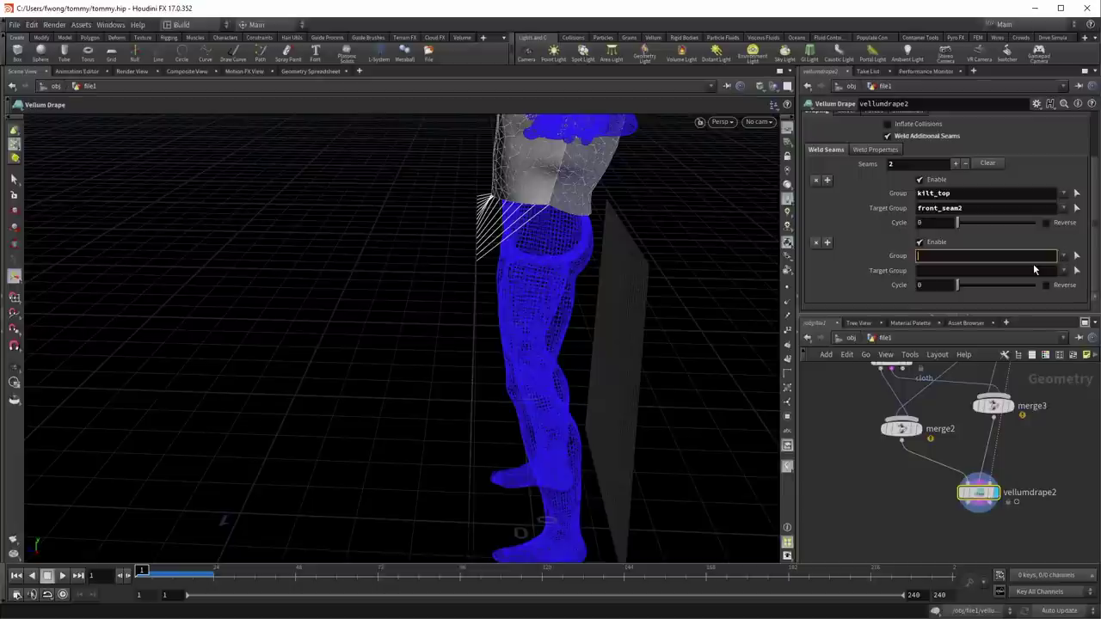
type("kiltback_top")
key("Tab")
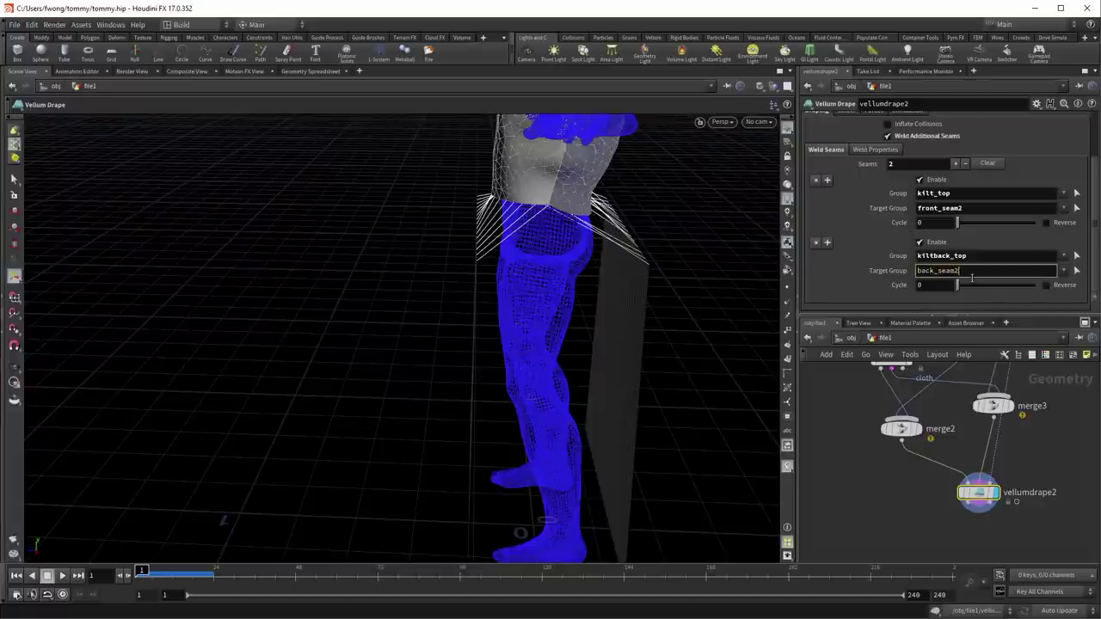
key("Return")
key("Escape")
left_click_drag(671, 239, 535, 232)
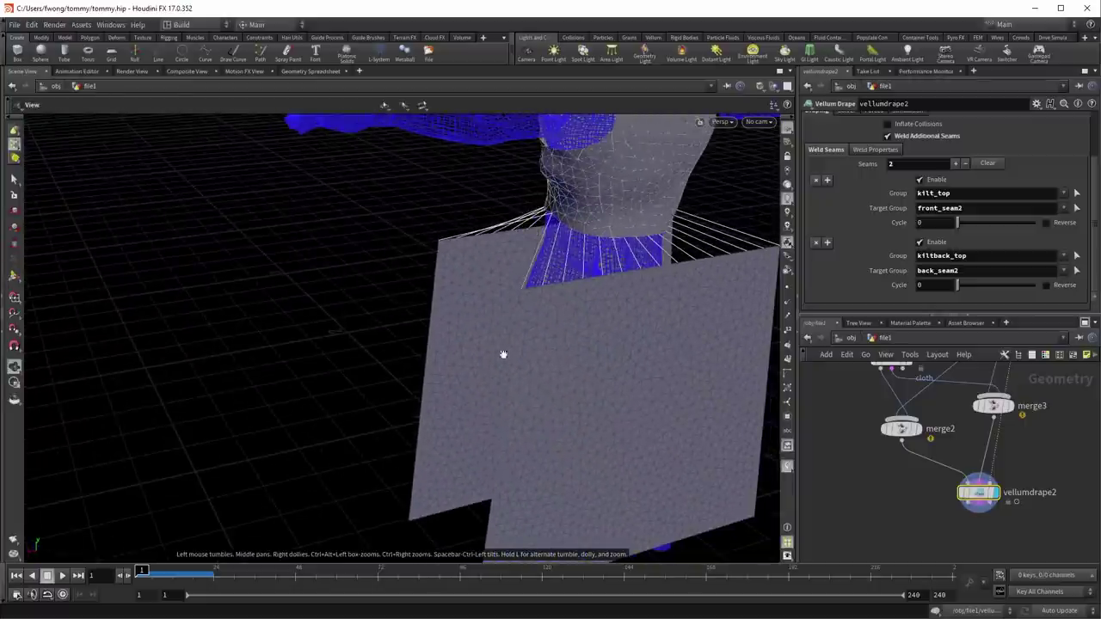
left_click_drag(542, 352, 608, 362)
key("Return")
middle_click_drag(832, 389, 835, 423)
Step: Enable the side seams on the kilt and kiltback planar patches
left_click(872, 424)
scroll(852, 227, "down", 3)
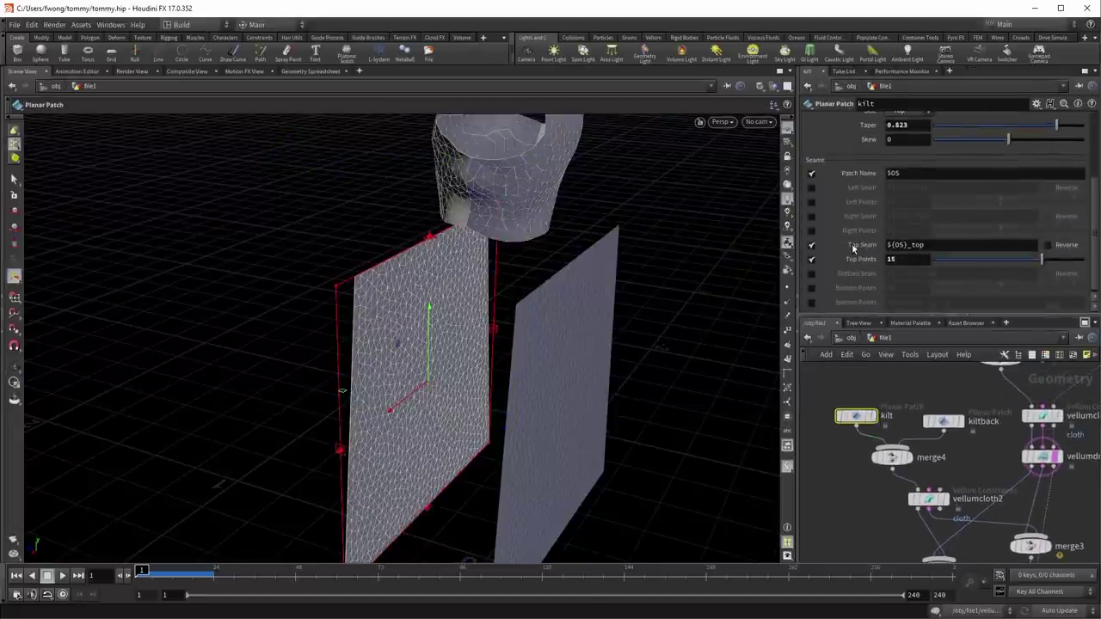
left_click(811, 188)
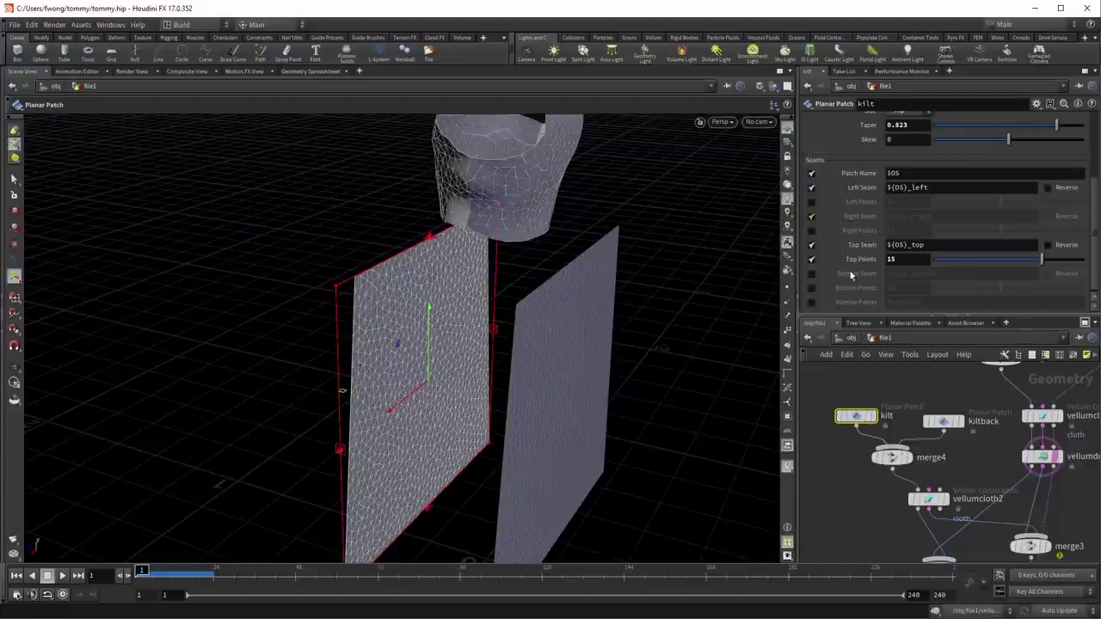
left_click(944, 420)
left_click(811, 188)
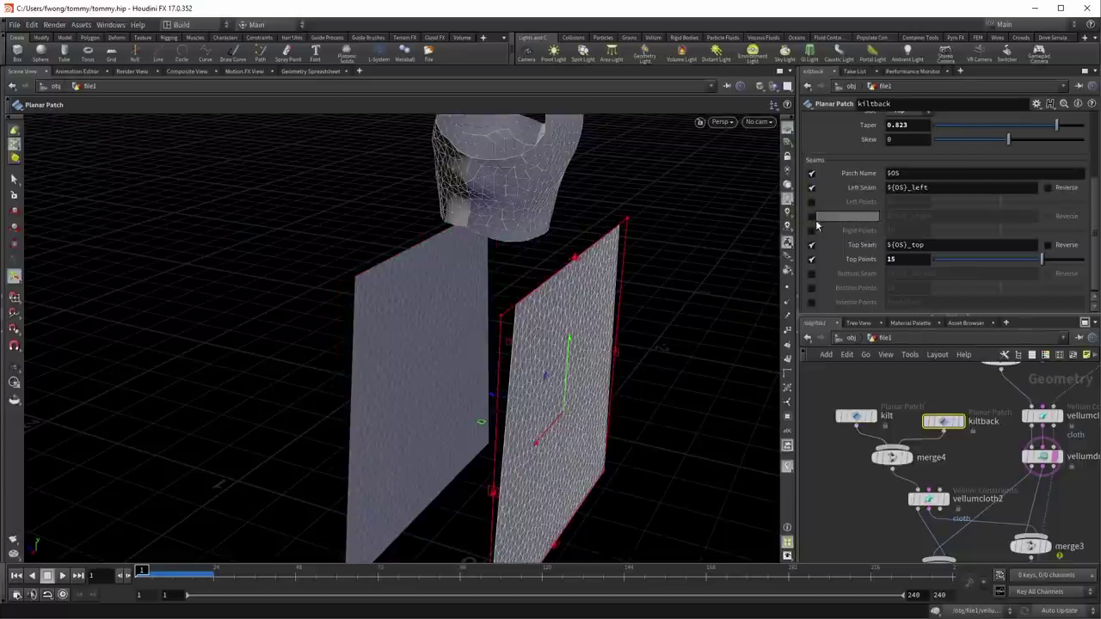
middle_click_drag(869, 518, 870, 361)
Step: Add a third weld seam on vellumdrape2 with group kilt_left
left_click_drag(1071, 492, 912, 401)
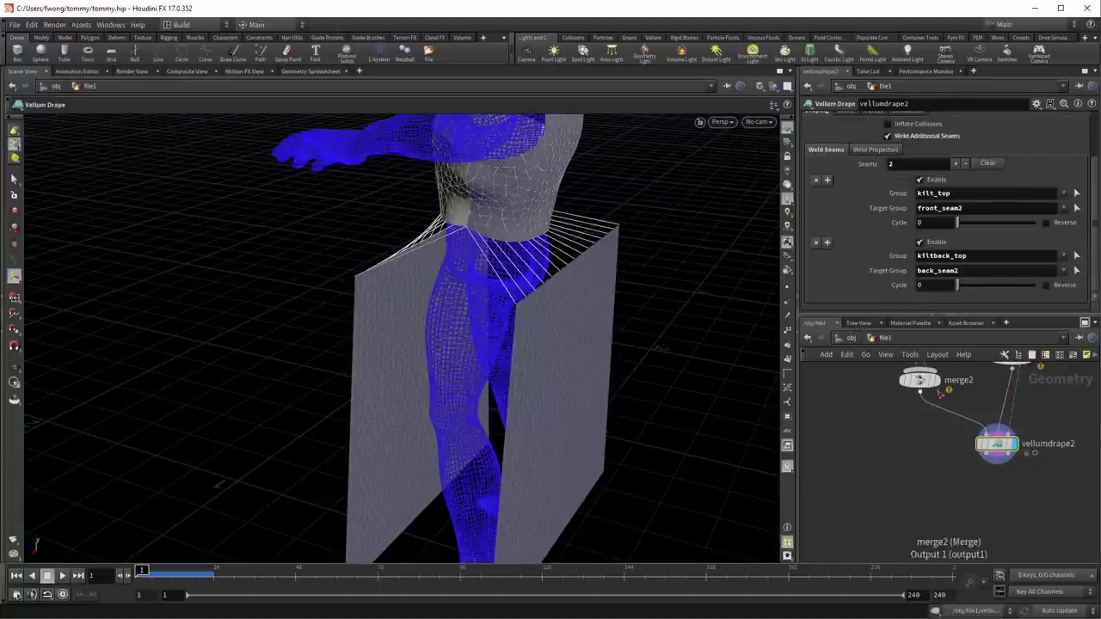
left_click(956, 164)
scroll(957, 166, "down", 2)
scroll(950, 159, "up", 2)
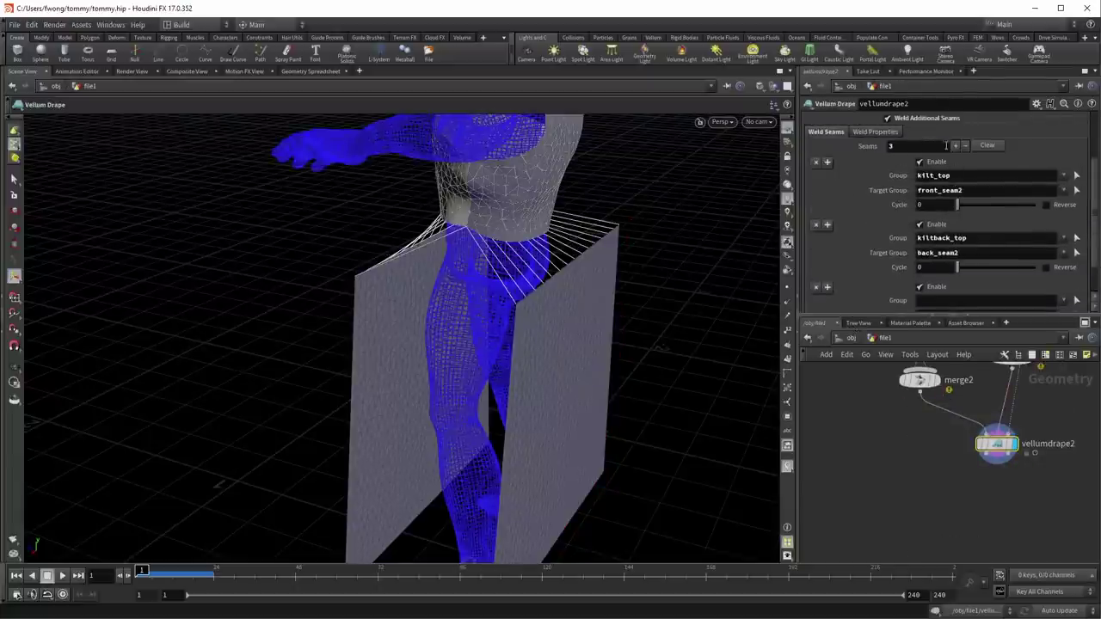
scroll(953, 172, "down", 2)
scroll(836, 276, "down", 1)
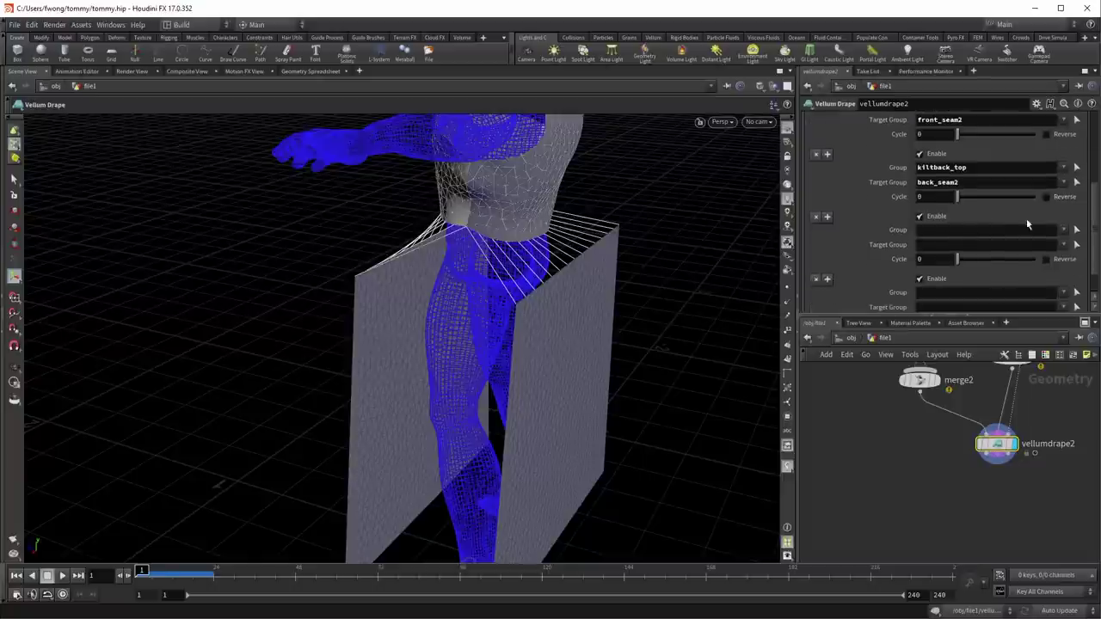
left_click(1064, 230)
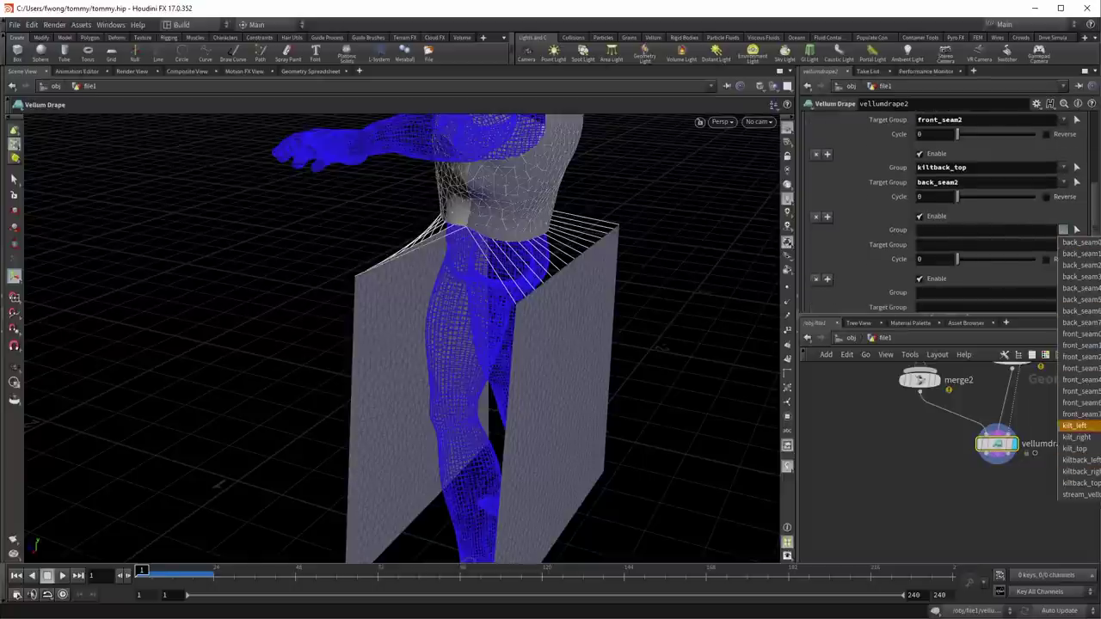
left_click(1075, 425)
Step: Set the fourth weld seam's group to kiltback_right and enter its kilt-side target group
left_click(1063, 292)
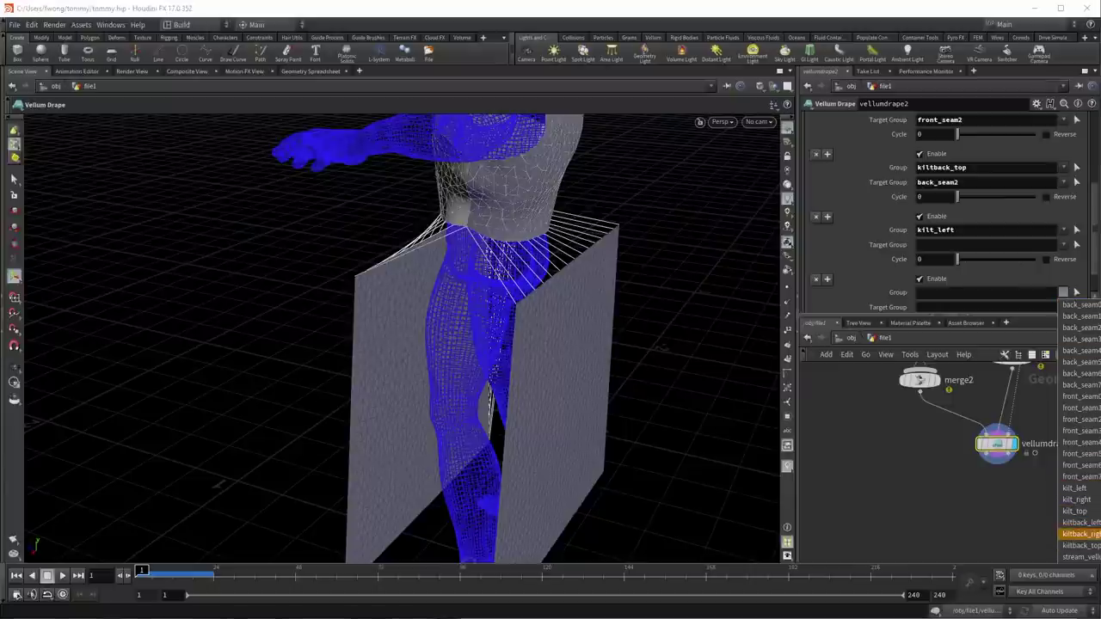
left_click(1079, 534)
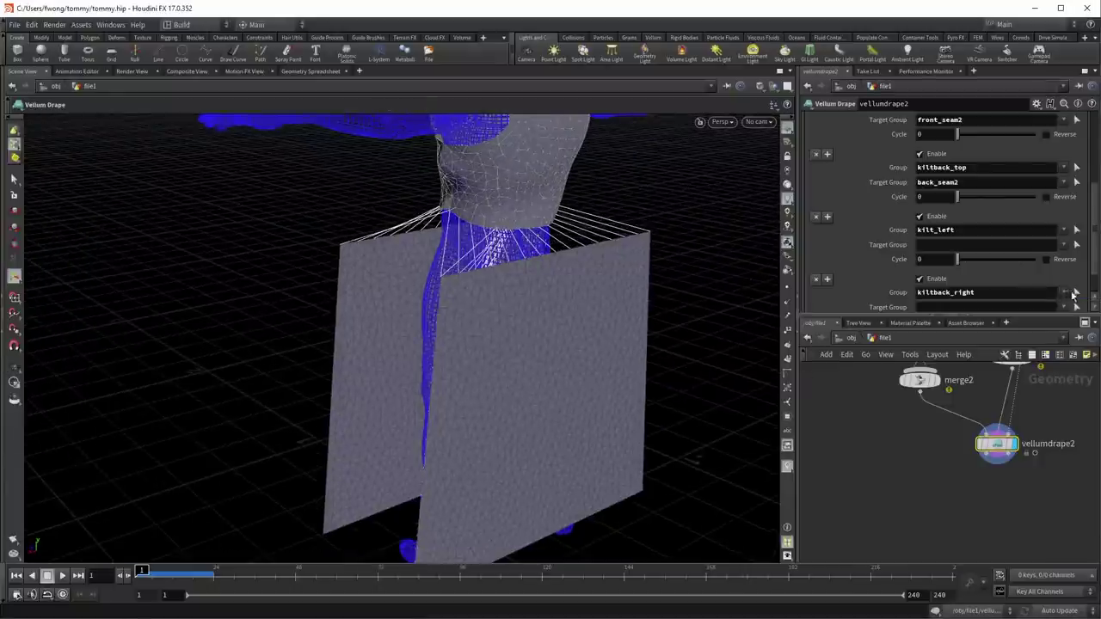
left_click(1064, 293)
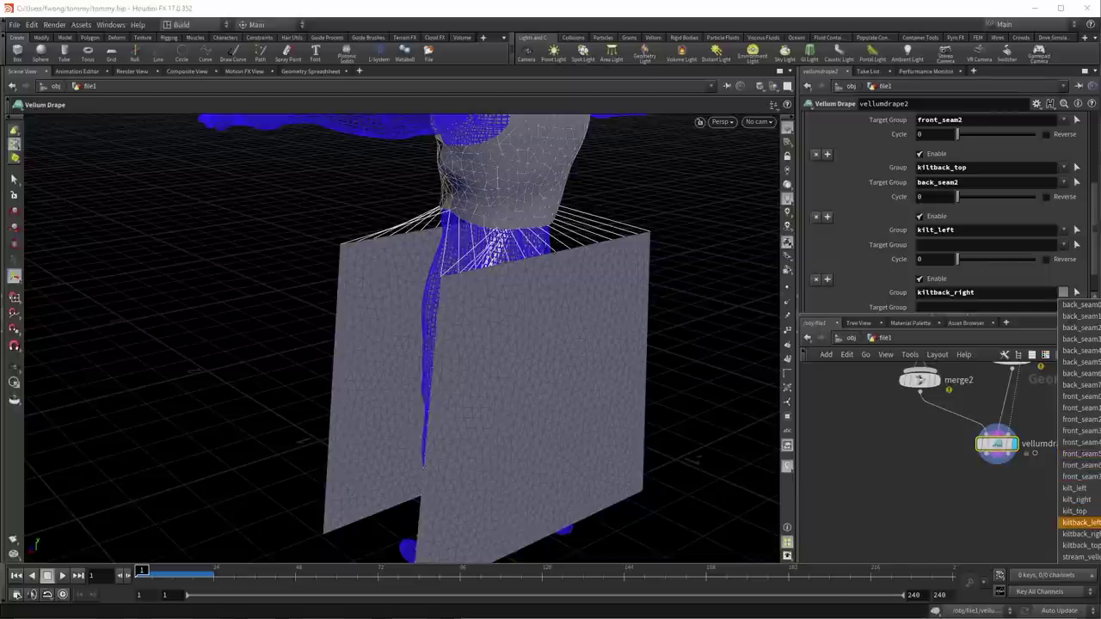
left_click(1075, 520)
key("Escape")
left_click_drag(585, 336, 387, 326)
key("Return")
left_click_drag(978, 296, 1067, 299)
type("kiltback_right")
key("Tab")
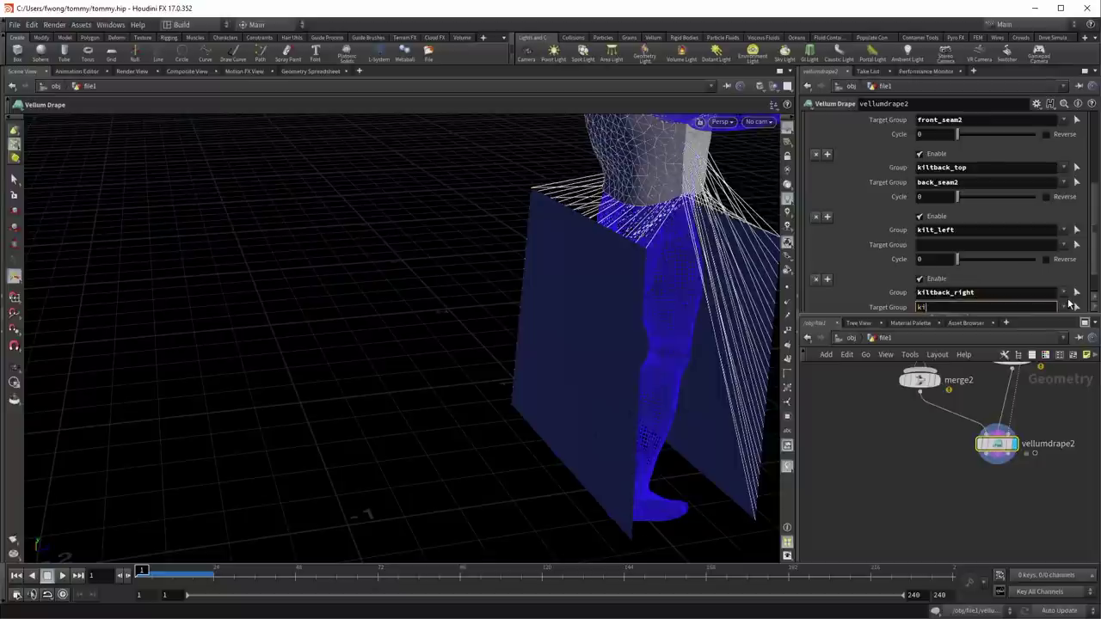
type("kilt_left")
key("Return")
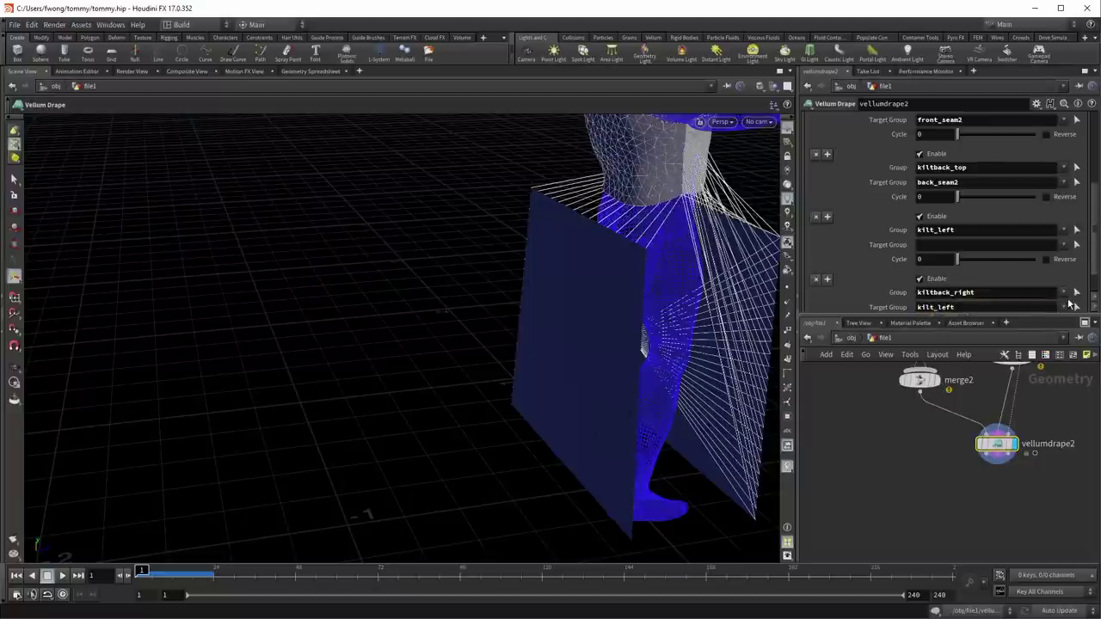
Step: Set the third weld seam's target group to kiltback_left
key("Escape")
left_click_drag(550, 229, 516, 253)
key("Return")
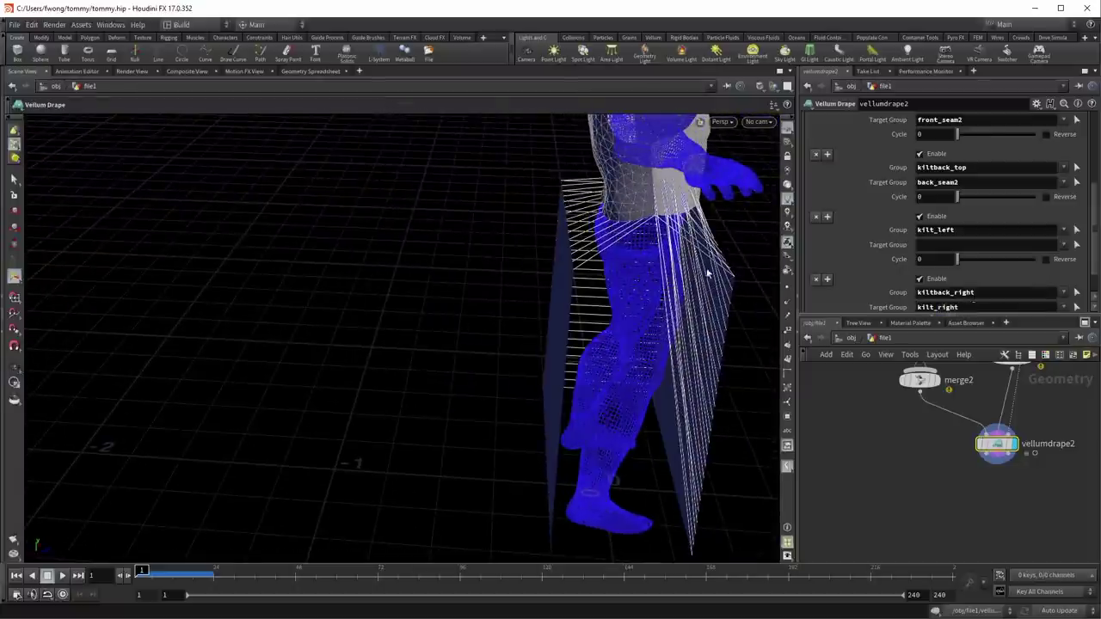
left_click_drag(602, 284, 653, 223)
scroll(877, 237, "down", 1)
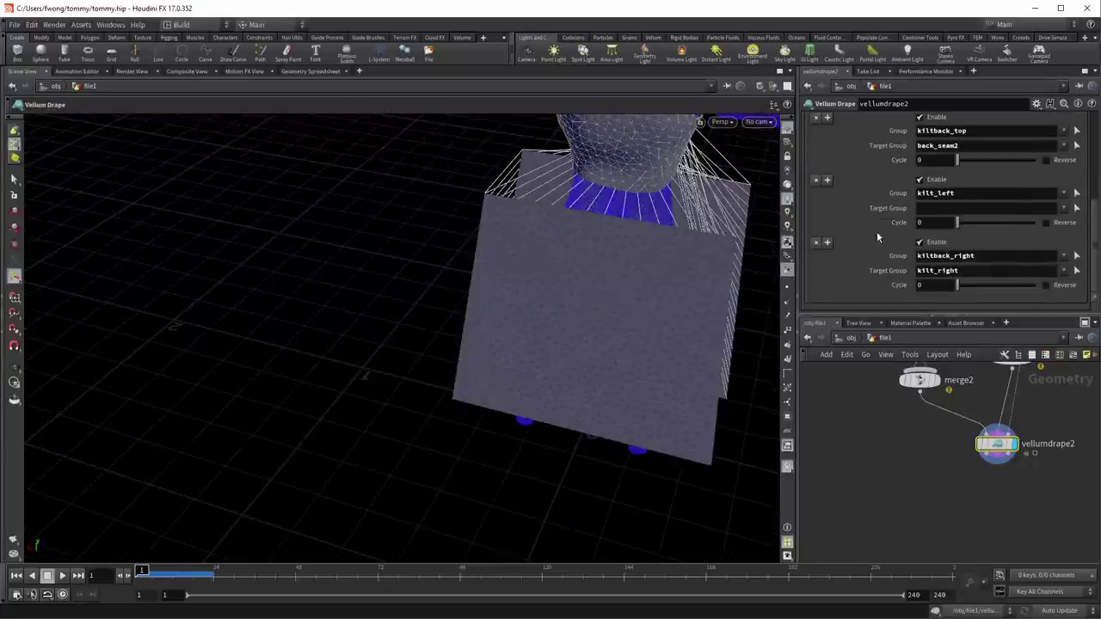
left_click(970, 207)
type("kiltback_le")
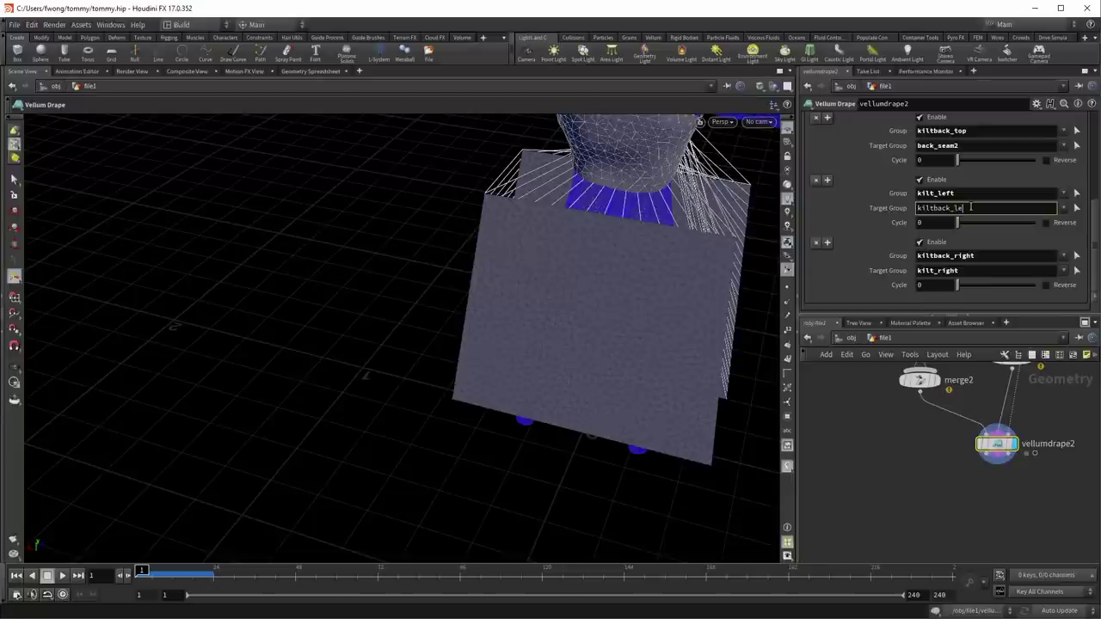
type("ft")
key("Return")
key("Escape")
left_click_drag(666, 238, 776, 375)
key("Return")
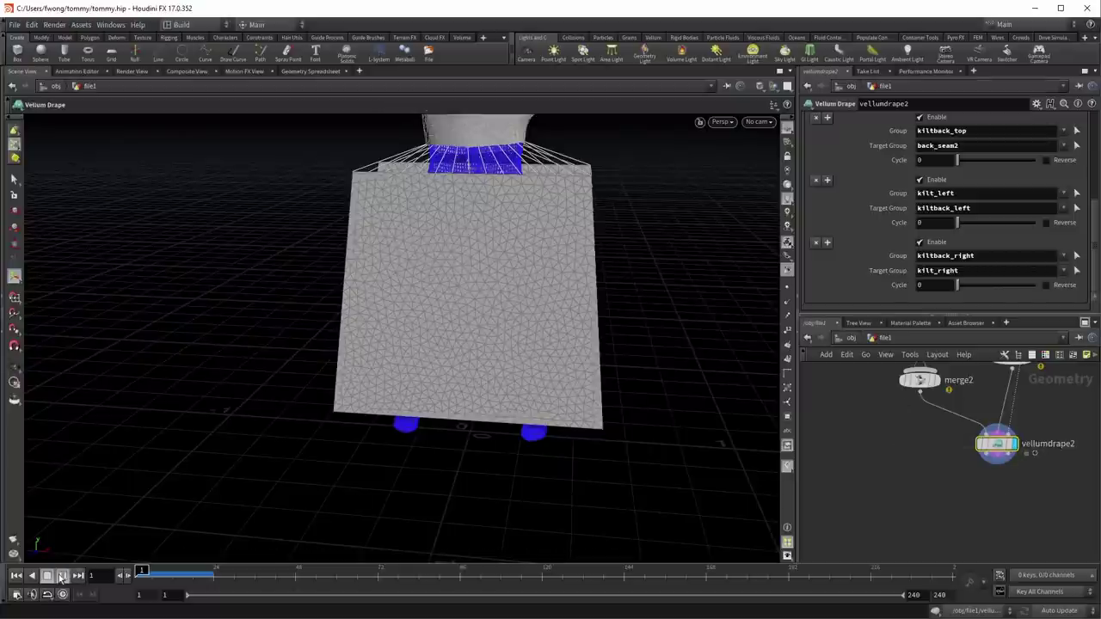
Step: Play the drape simulation from frame 1 and orbit around the kilt as it drapes
left_click(61, 576)
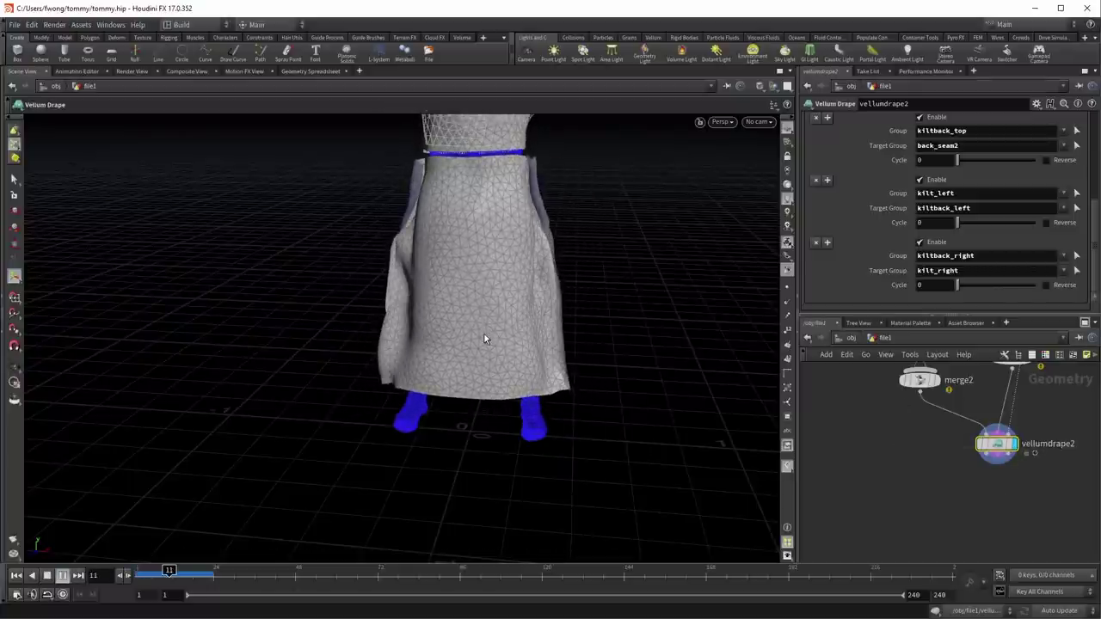
key("Escape")
left_click_drag(545, 241, 516, 387)
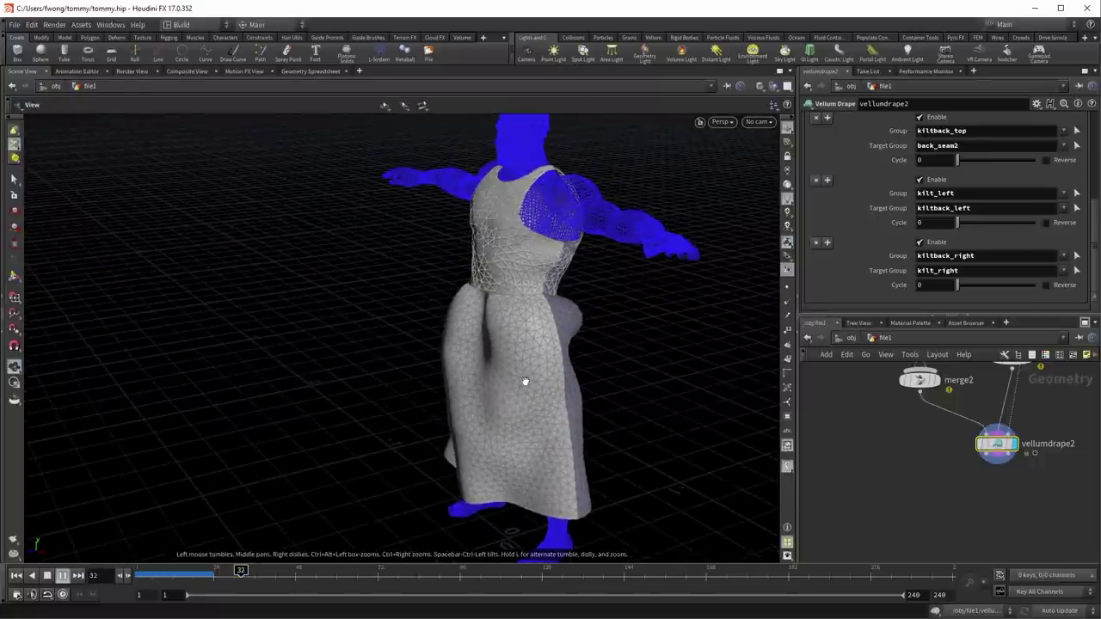
right_click_drag(525, 380, 969, 483)
key("Return")
mouse_move(1003, 451)
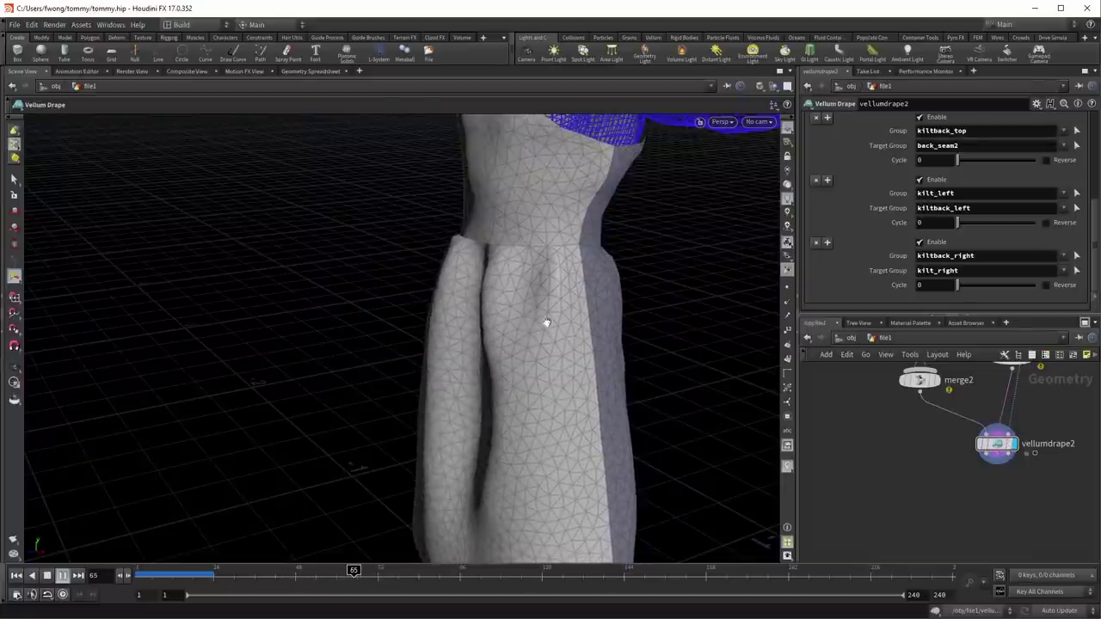
key("Escape")
left_click_drag(557, 320, 639, 307)
scroll(490, 387, "down", 5)
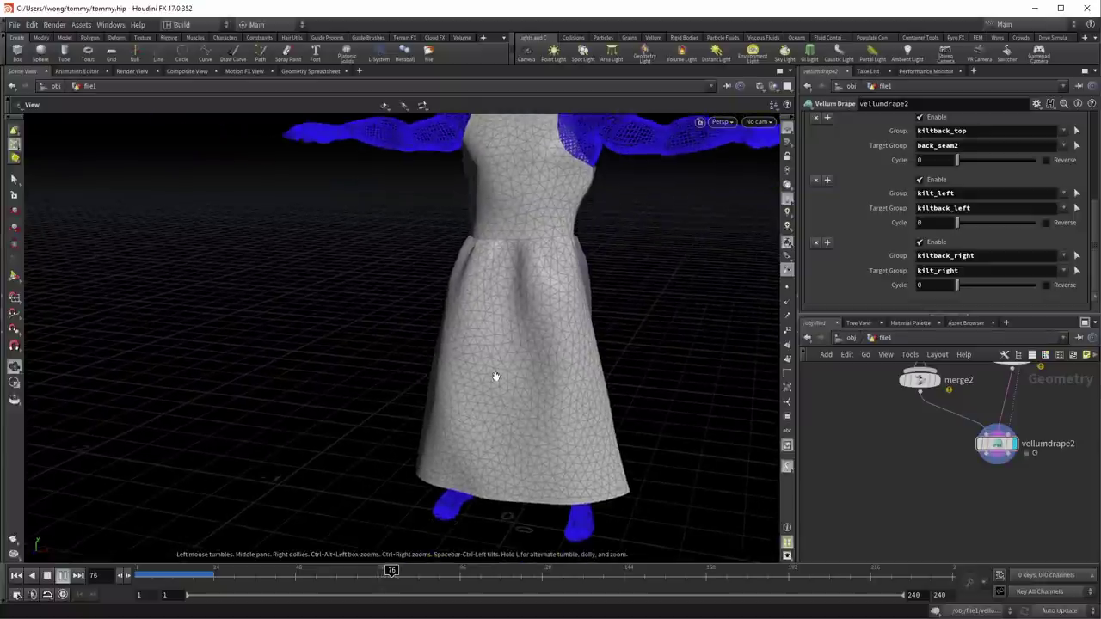
left_click_drag(496, 377, 656, 369)
key("Return")
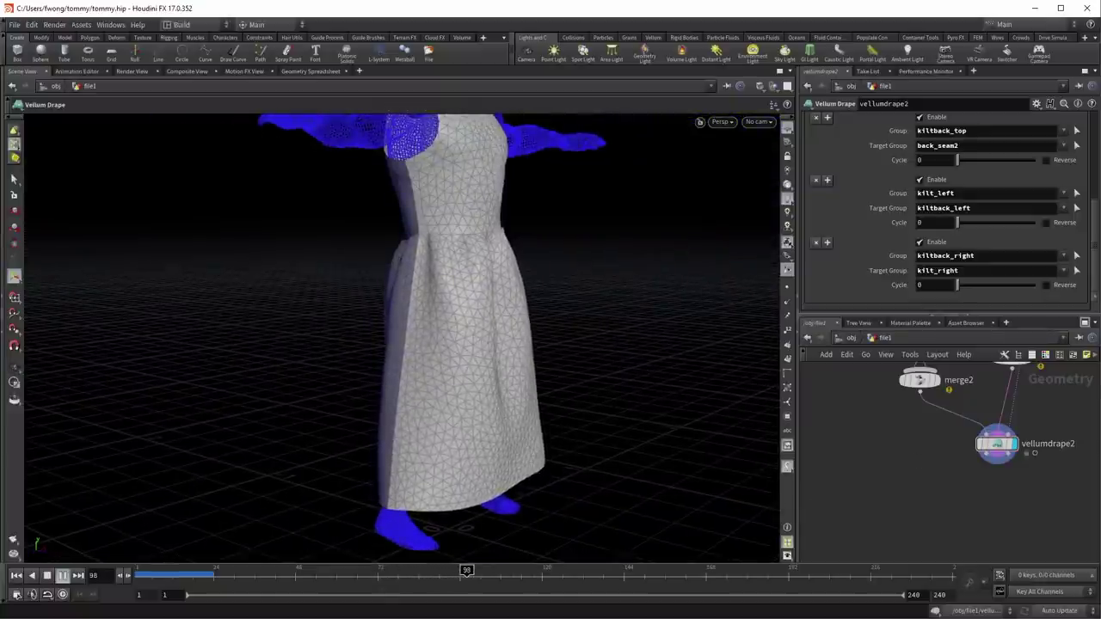
Step: Scrub back to about frame 65 and freeze the drape output at frame 60
left_click_drag(258, 577, 353, 582)
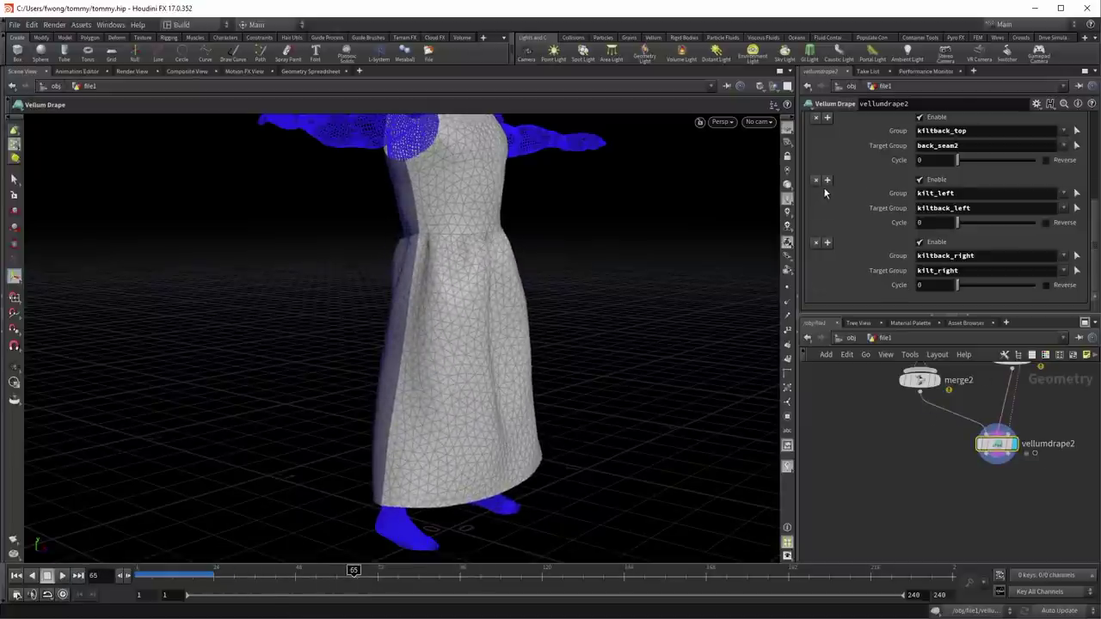
scroll(823, 186, "up", 10)
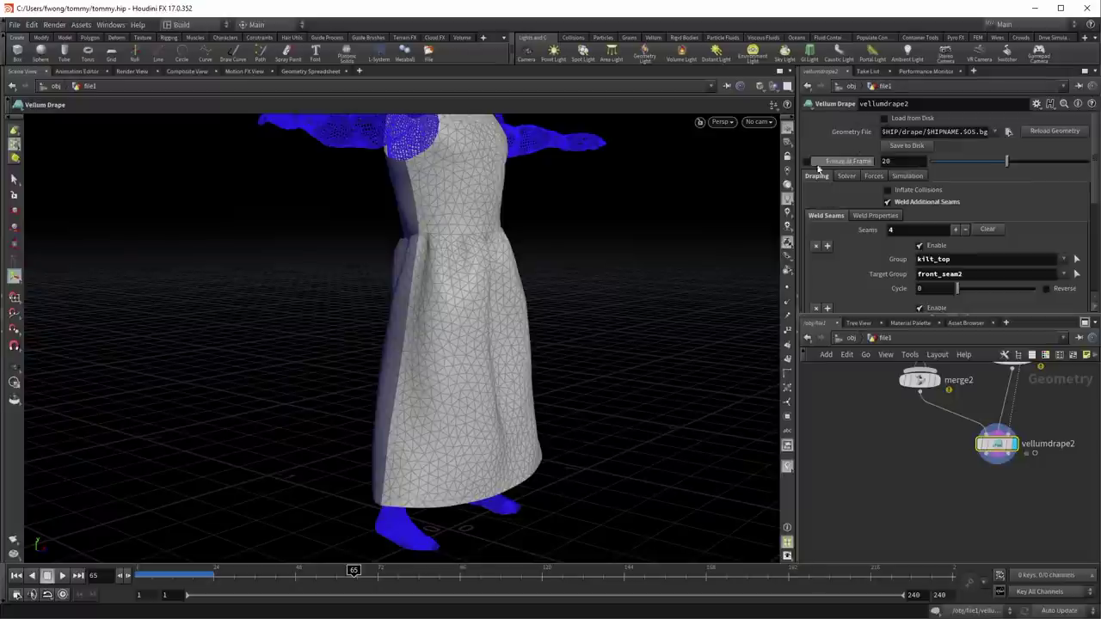
left_click(891, 161)
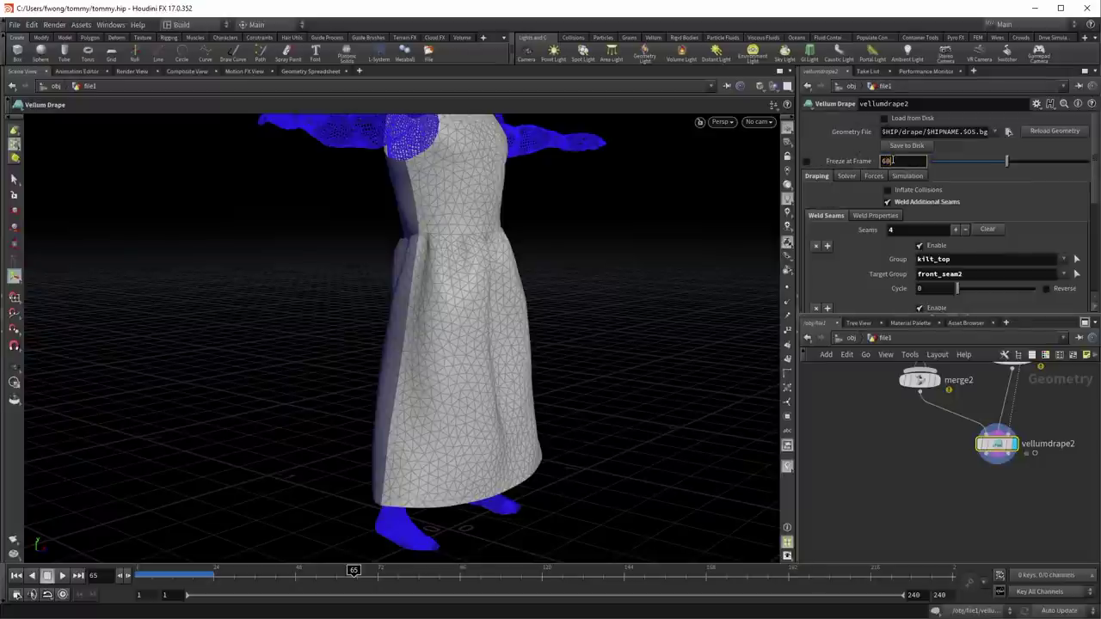
left_click(807, 162)
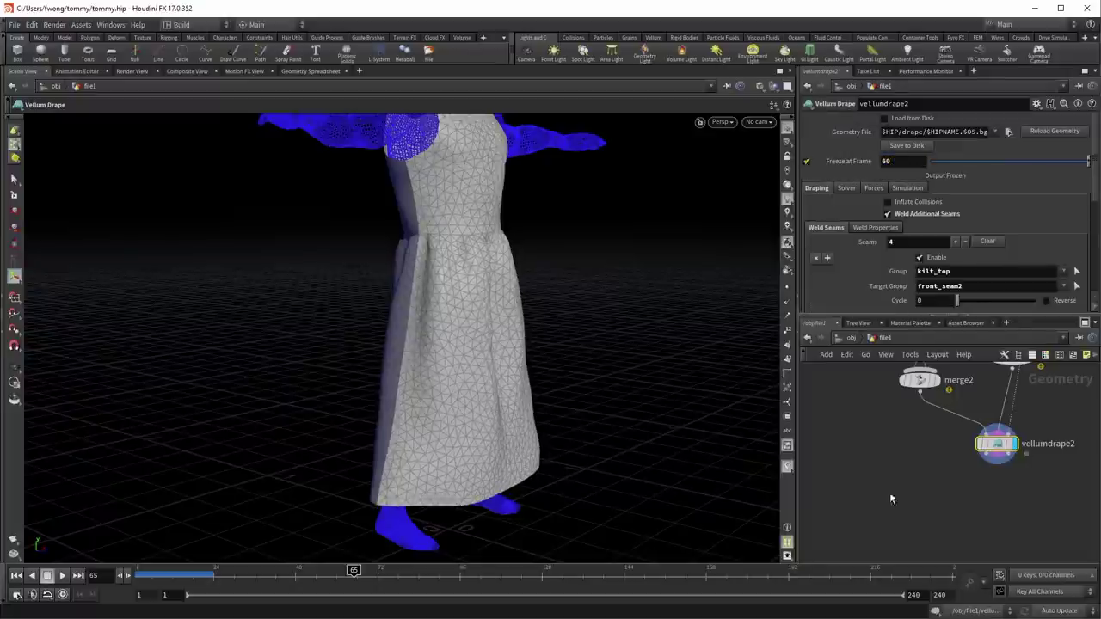
Step: Orbit to a three-quarter view of the draped dress and step through the frames
left_click_drag(615, 296, 447, 327)
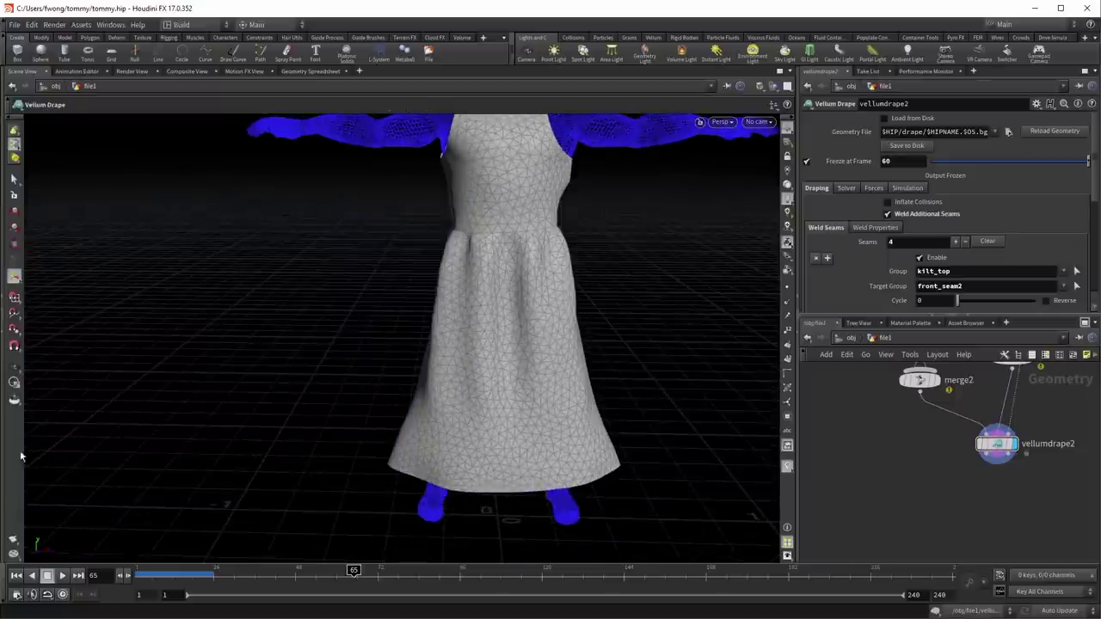
scroll(422, 305, "down", 5)
left_click_drag(422, 381, 396, 401)
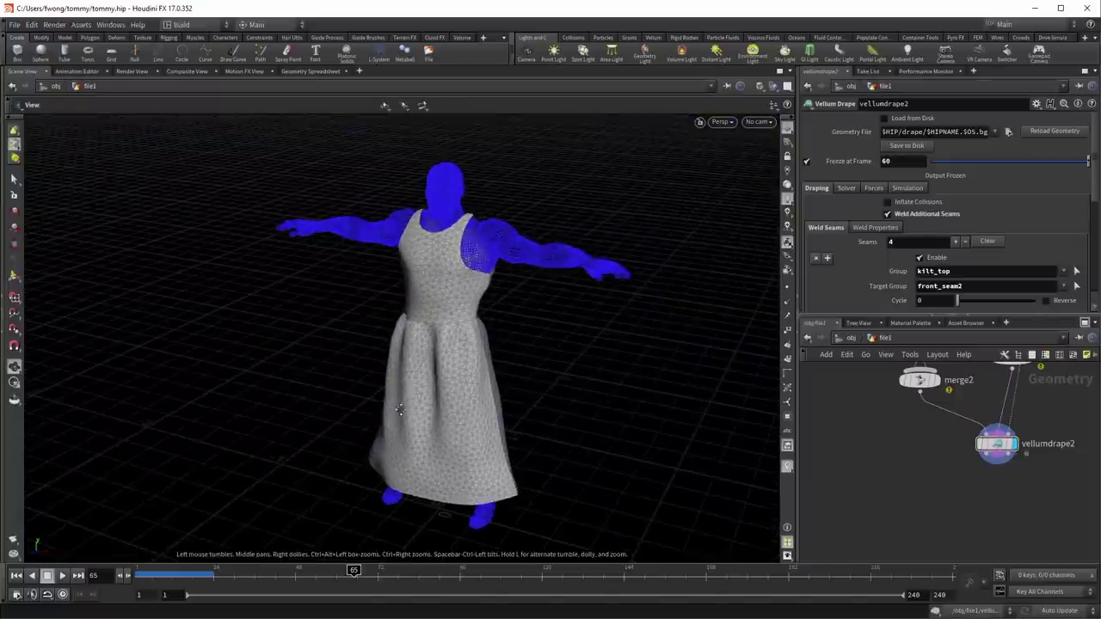
left_click_drag(178, 575, 164, 577)
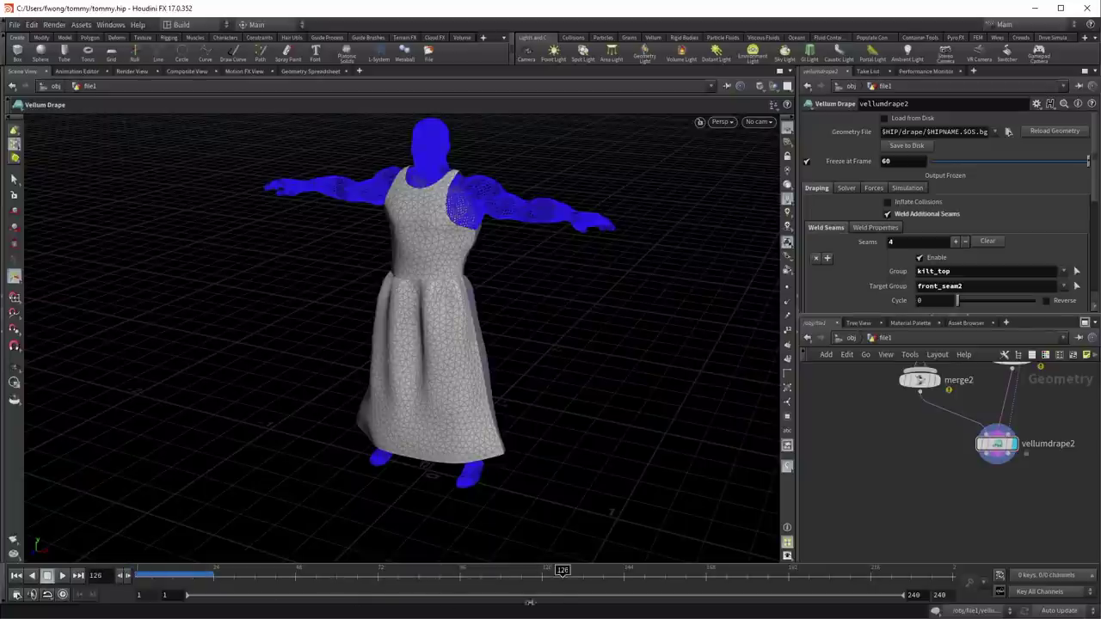
Step: Add a Vellum Solver with vellso below vellumdrape2 and wire the drape into it
key("Tab")
type("vellso")
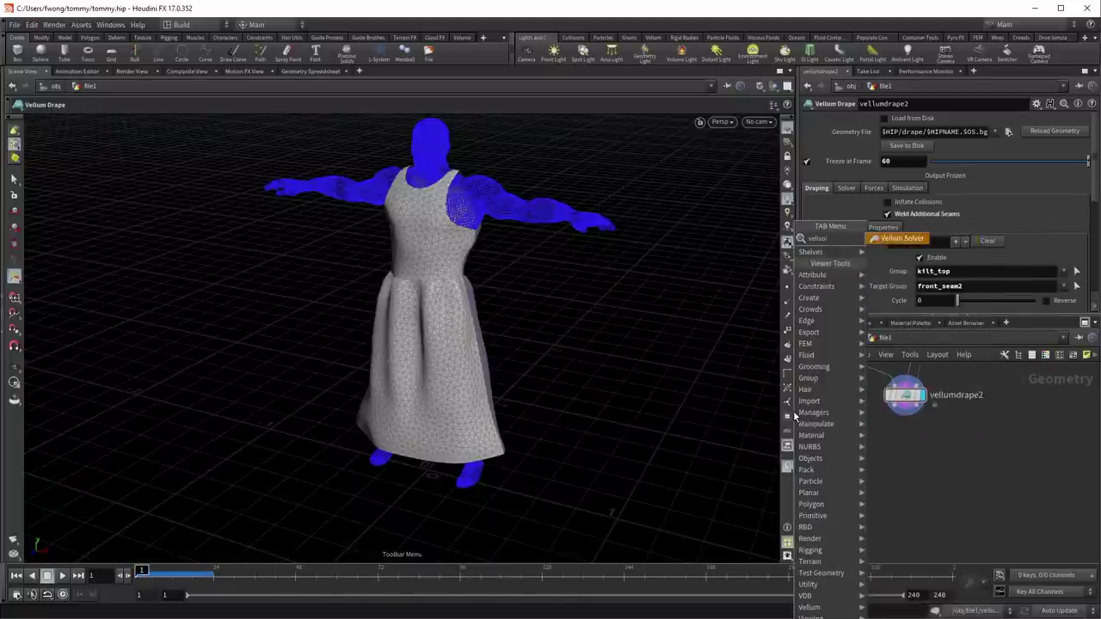
key("Return")
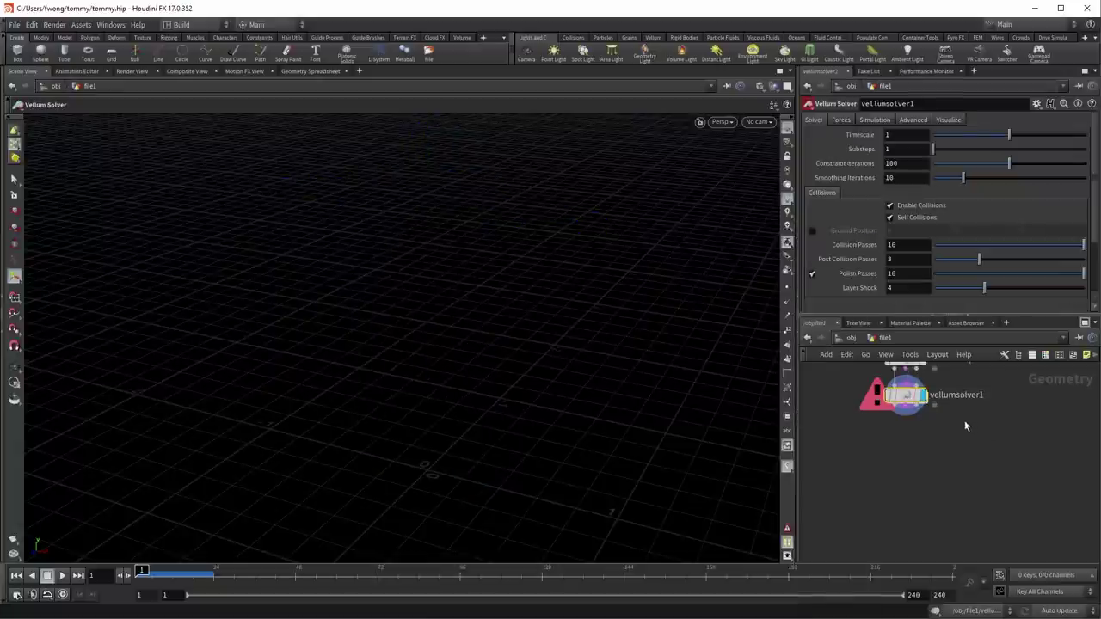
left_click(861, 499)
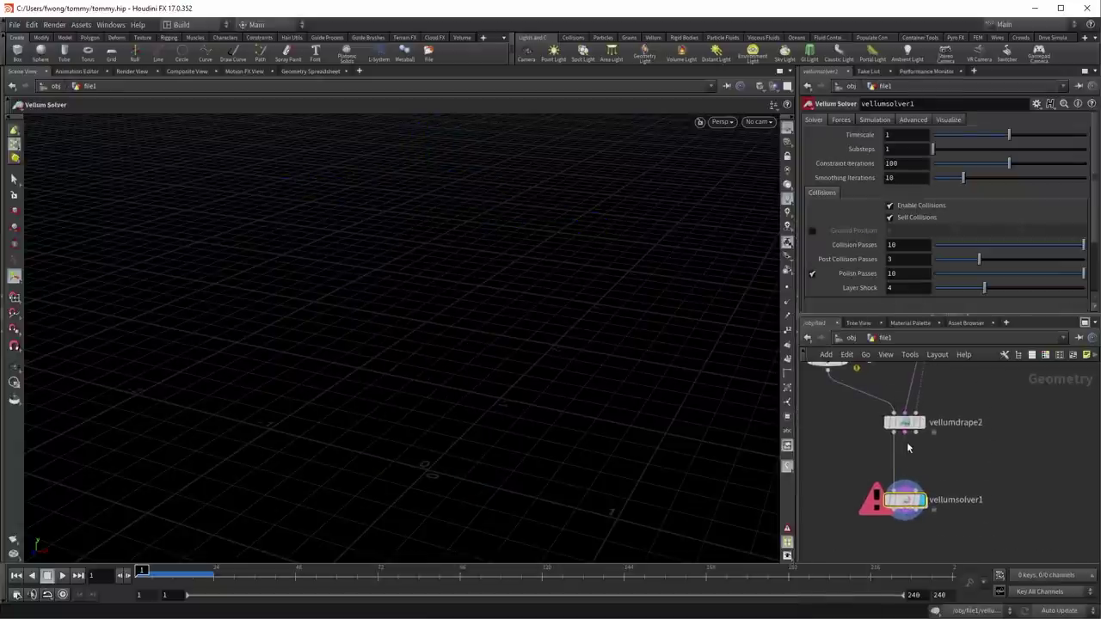
left_click_drag(909, 489, 945, 507)
Step: Test-play the cloth sim to frame 35, check the drape settings, then rewind to frame 1
left_click(64, 577)
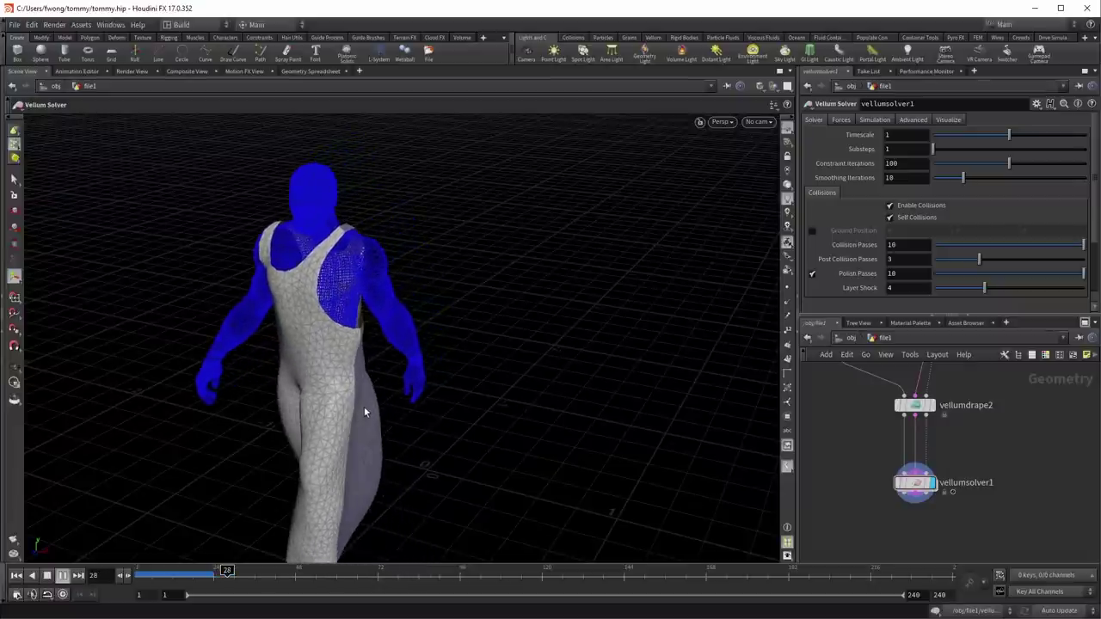
left_click(49, 578)
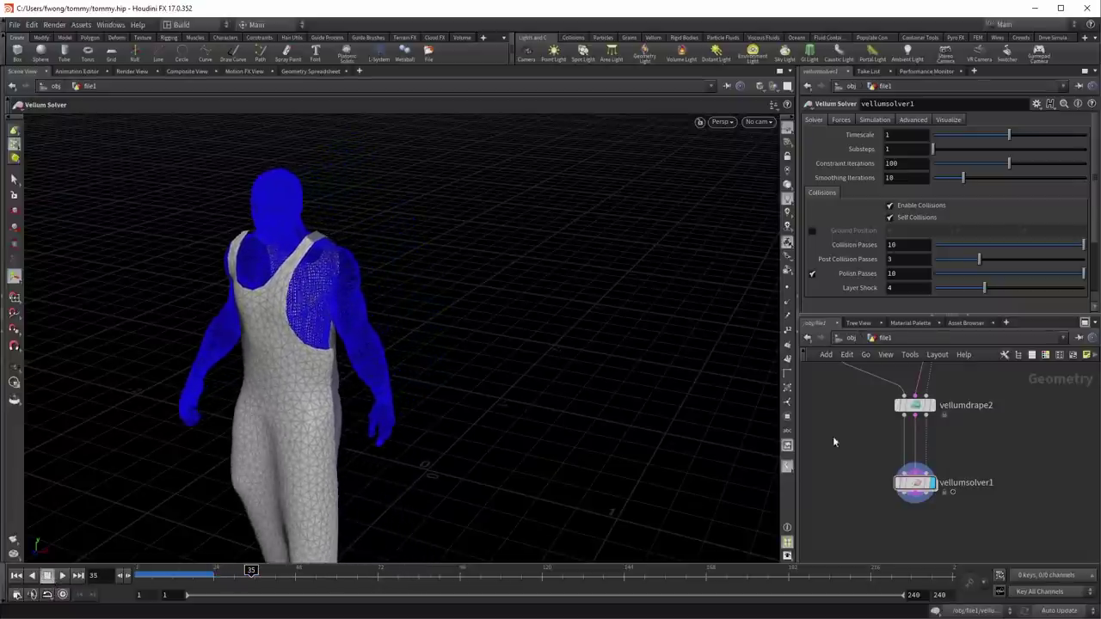
left_click(914, 405)
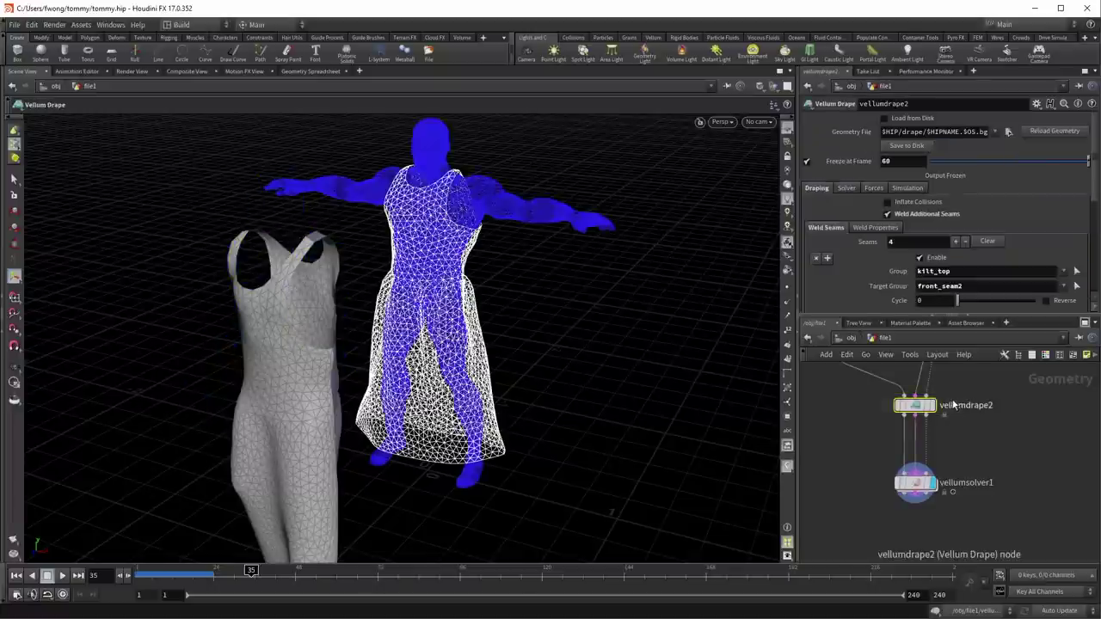
left_click(847, 189)
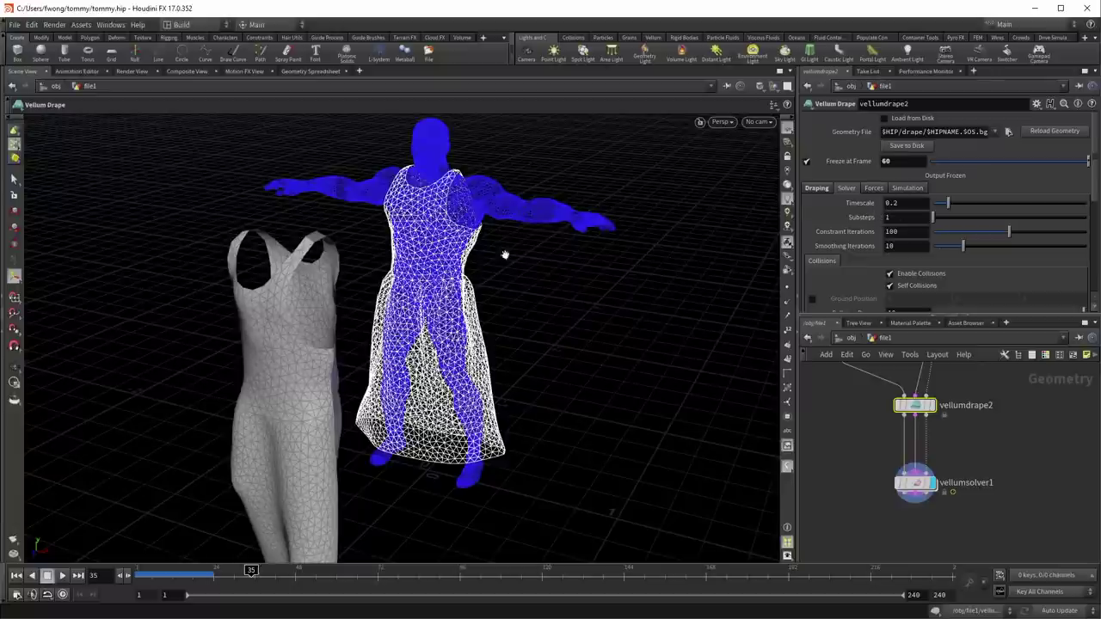
left_click_drag(508, 263, 388, 267)
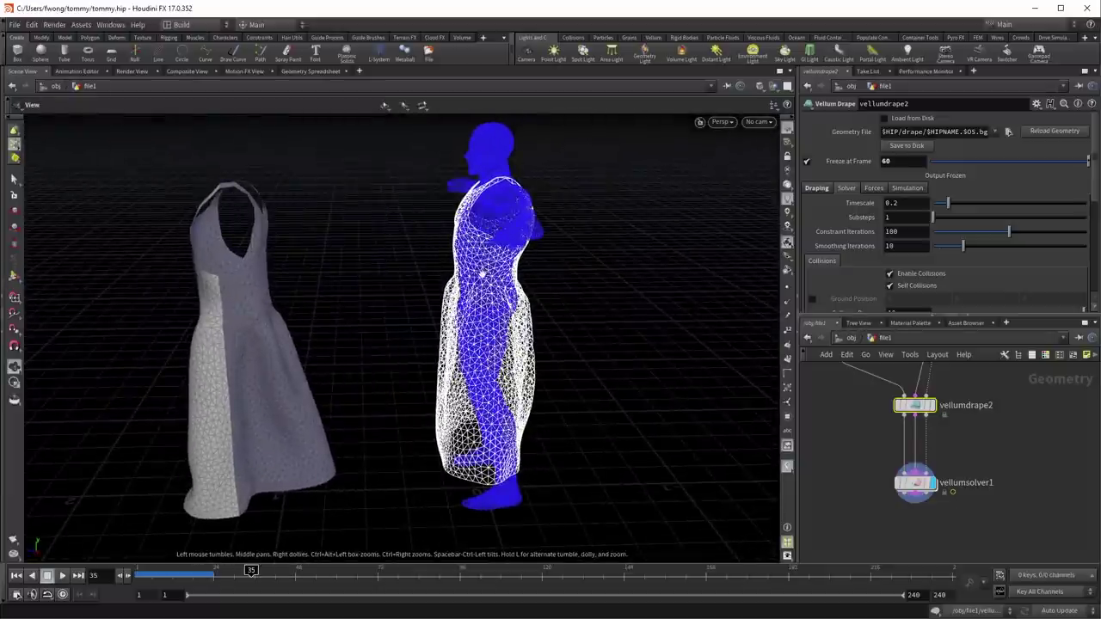
left_click_drag(484, 272, 508, 301)
left_click_drag(824, 440, 941, 513)
left_click(15, 576)
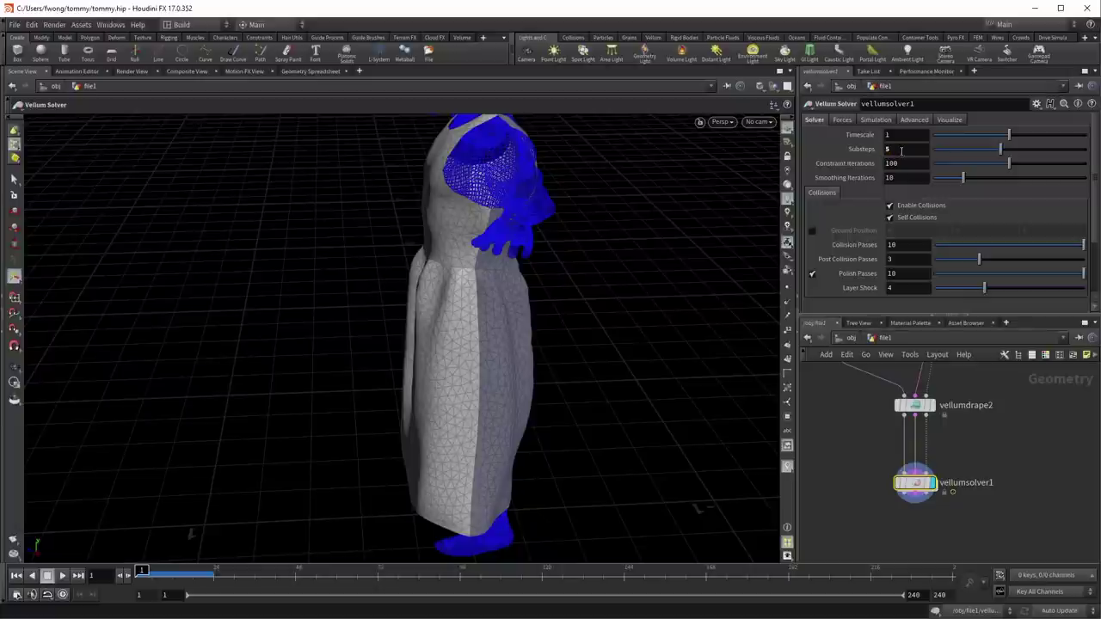
Step: Replay the dress simulation, stop at frame 30 and orbit to front views of the cloth
key("Escape")
left_click_drag(414, 272, 369, 312)
right_click_drag(369, 312, 405, 290)
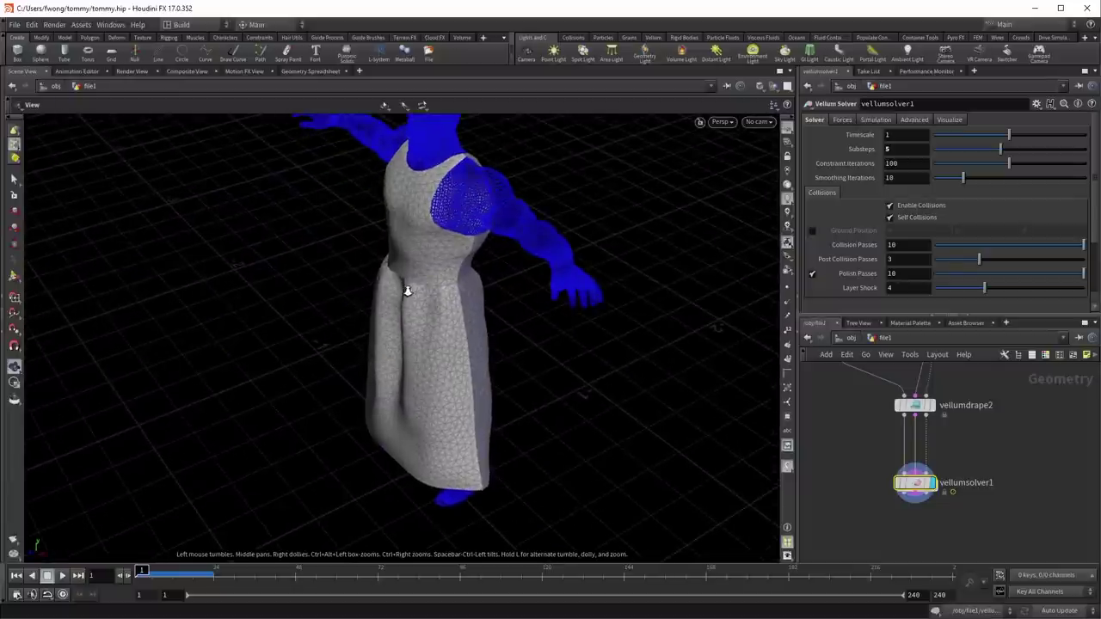
key("Return")
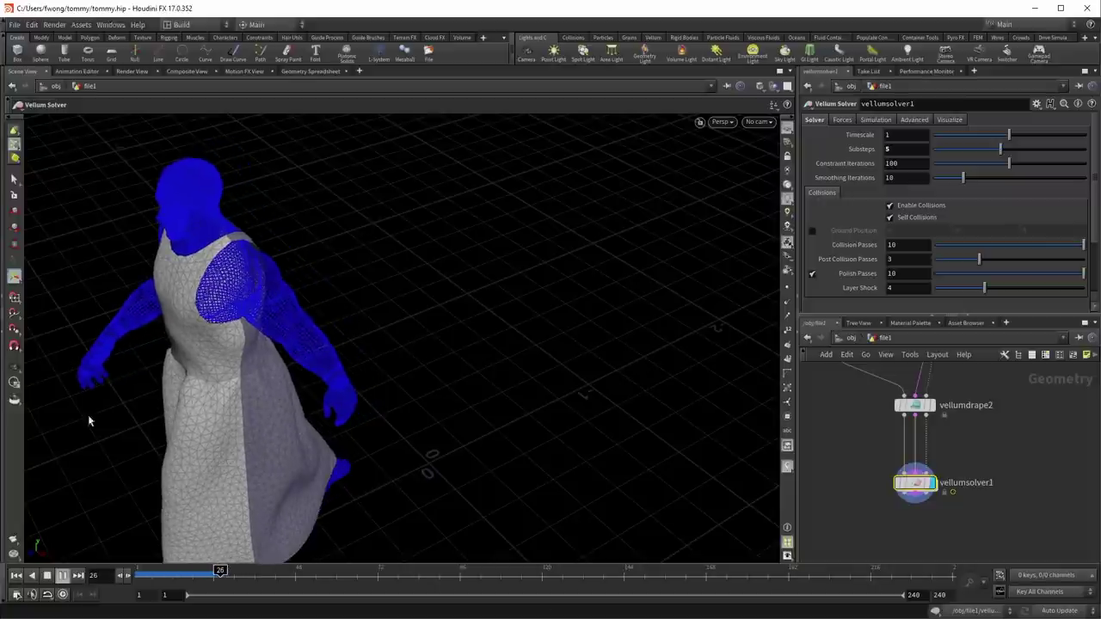
left_click(48, 576)
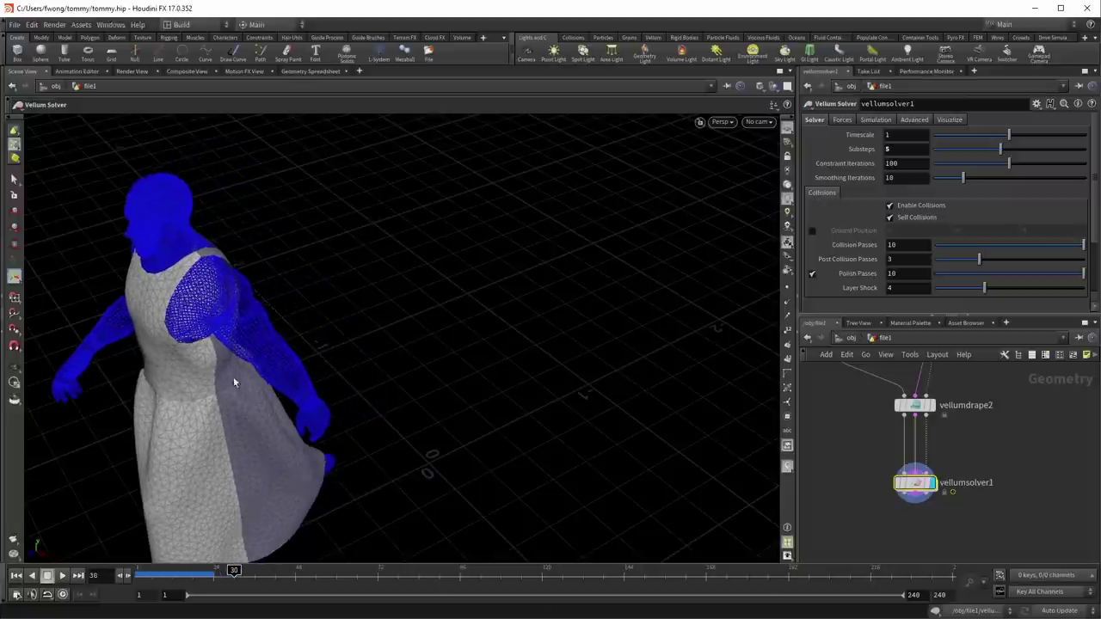
key("Escape")
left_click_drag(335, 369, 369, 356)
Step: Rewind to frame 1 and compare vellumdrape2's output with the solver's shaded output
key("Return")
left_click(16, 576)
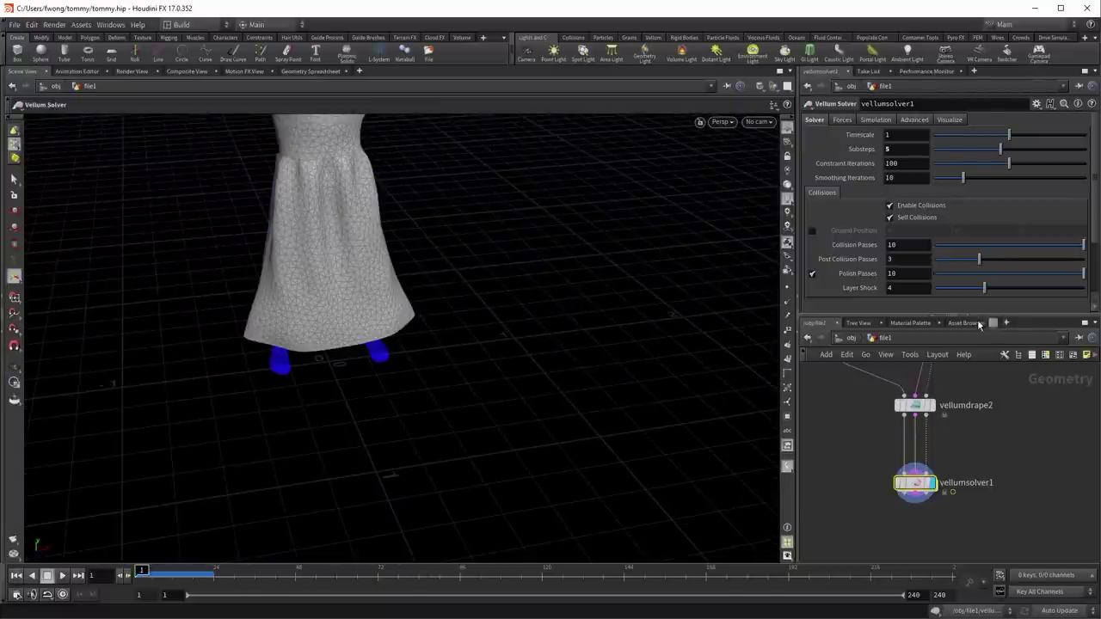
middle_click_drag(865, 380, 894, 408)
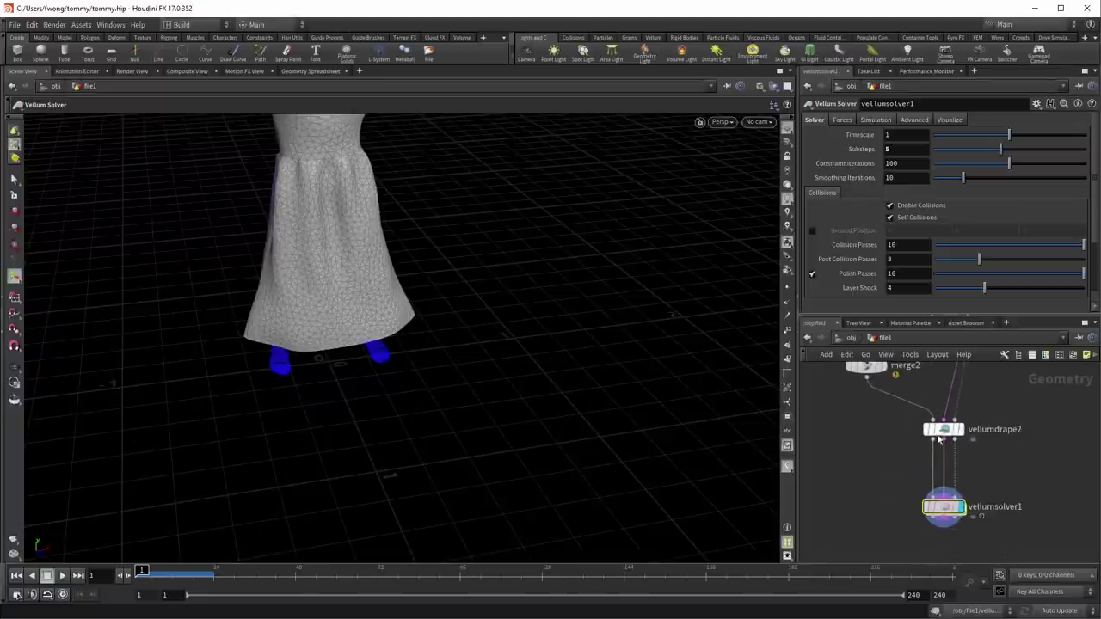
left_click(965, 419)
left_click_drag(619, 258, 180, 298)
key("w")
middle_click_drag(908, 453, 937, 453)
left_click(989, 506)
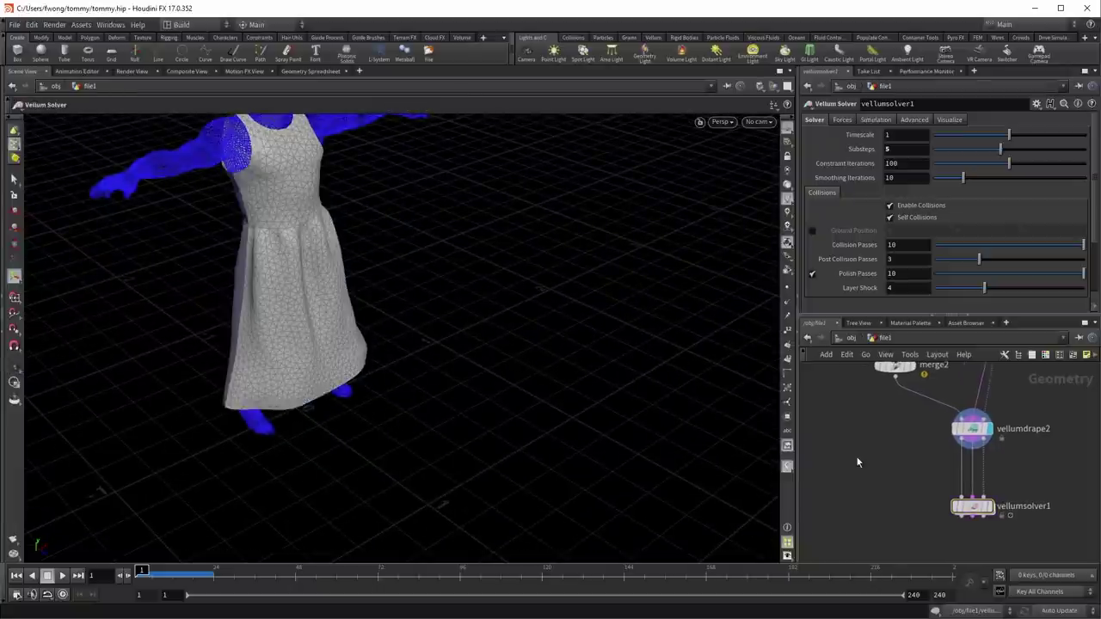
Step: Add a Null node, null1, branching off vellumdrape2 and display it
key("Tab")
type("n")
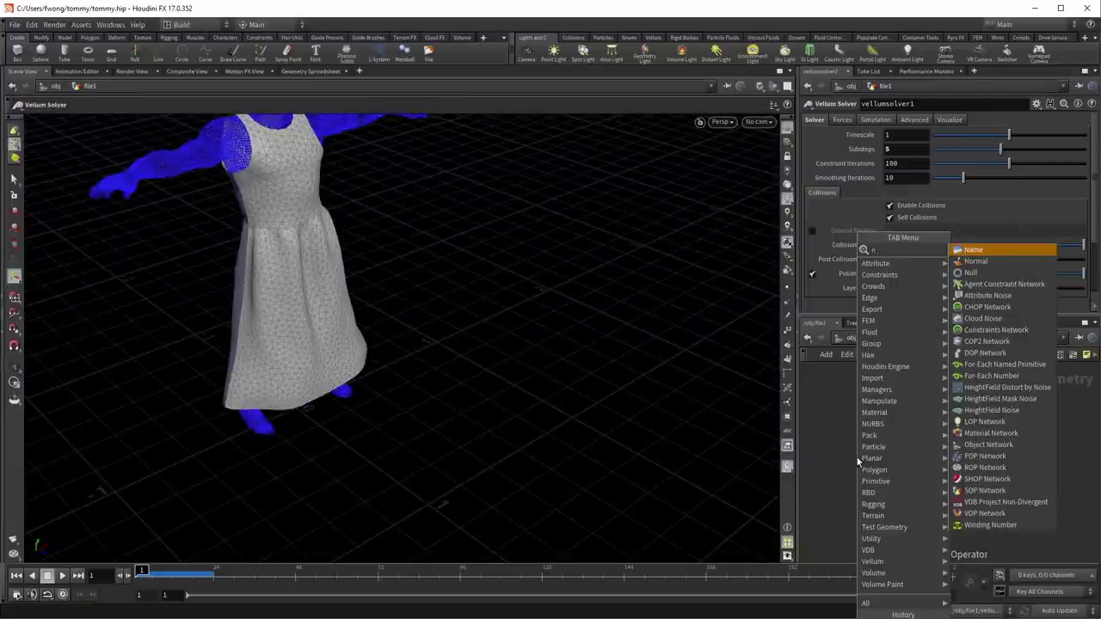
key("Return")
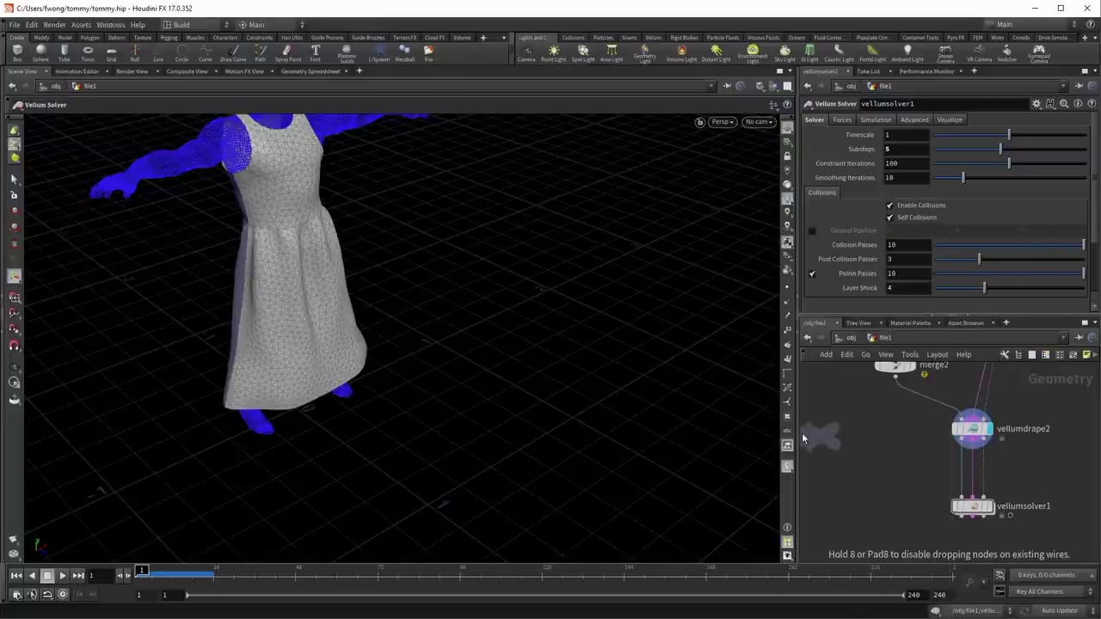
key("Escape")
left_click(873, 478)
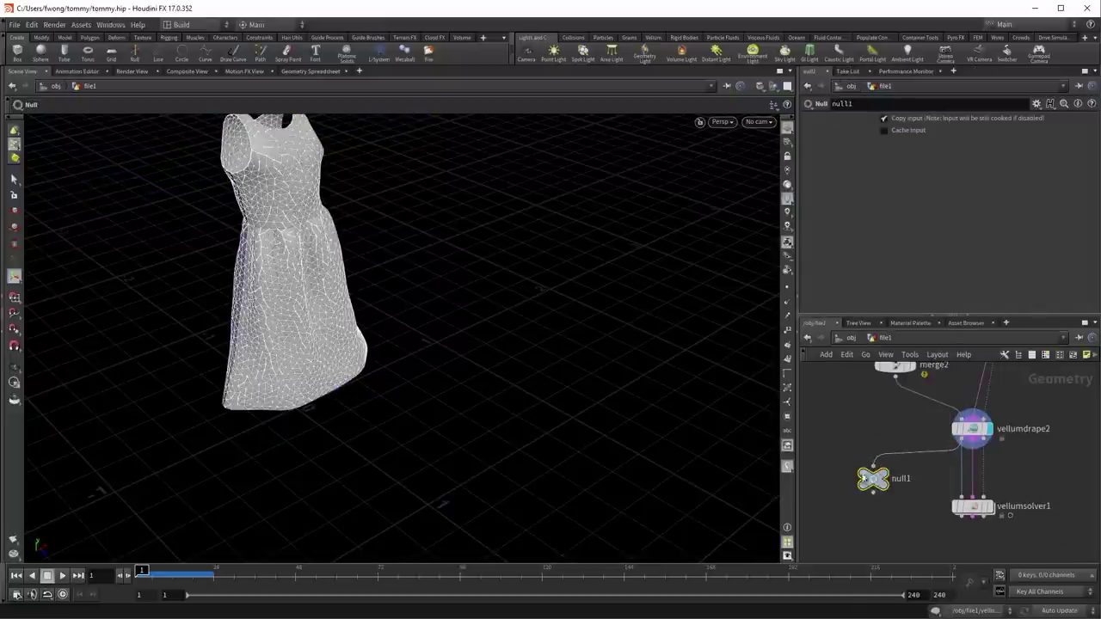
left_click(894, 461)
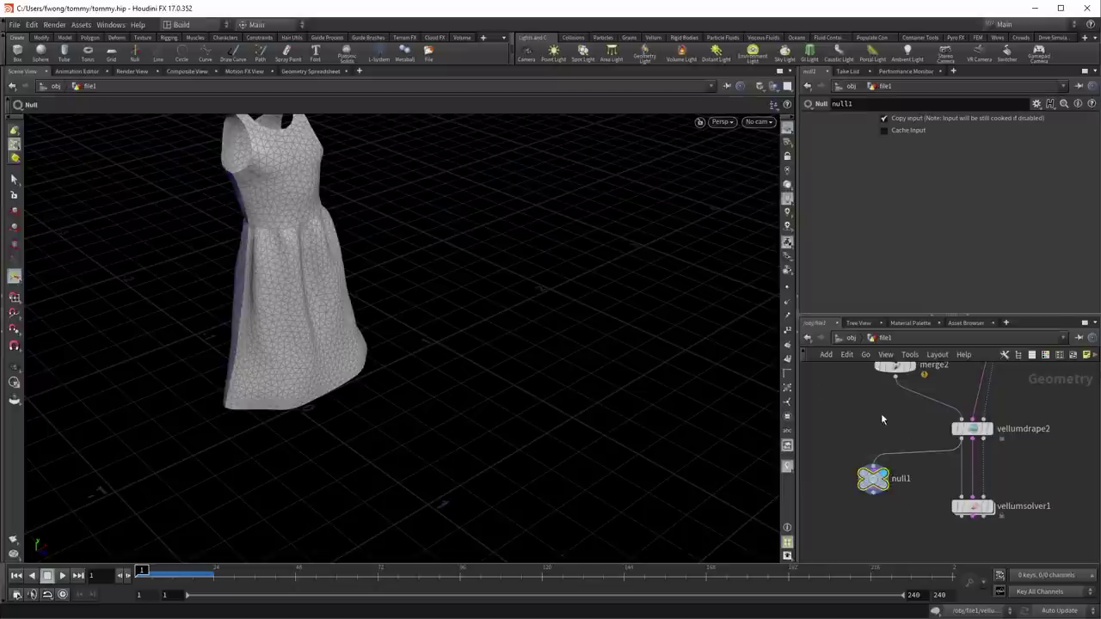
Step: Add a Vellum Post-Process node below null1 with velpos
key("Tab")
type("vel")
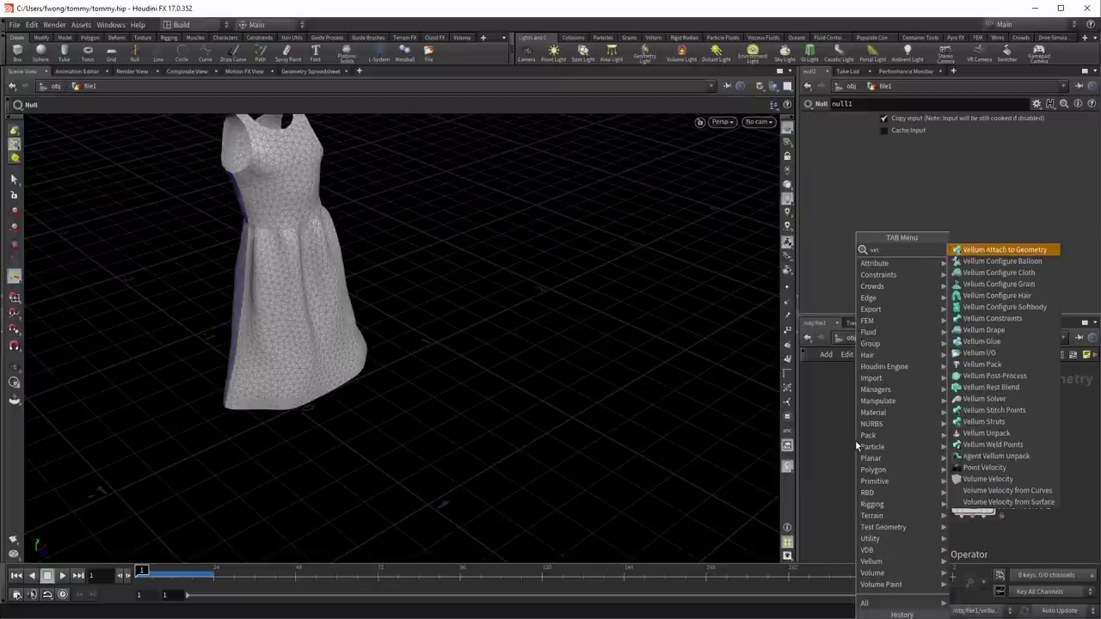
type("pos")
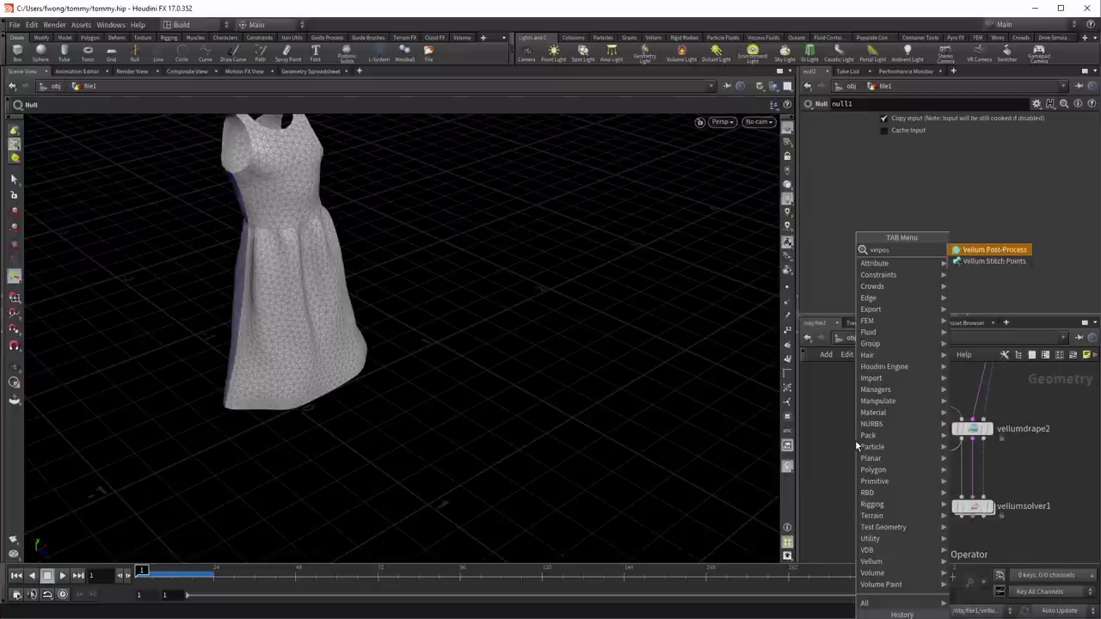
key("Return")
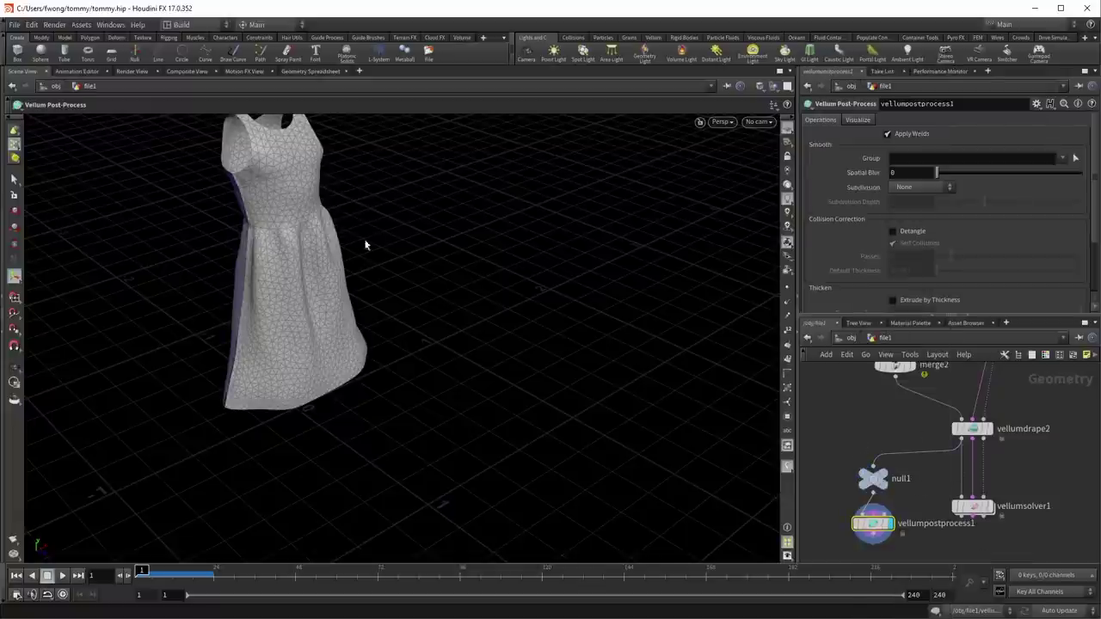
key("Escape")
left_click_drag(352, 254, 452, 322)
scroll(541, 264, "up", 3)
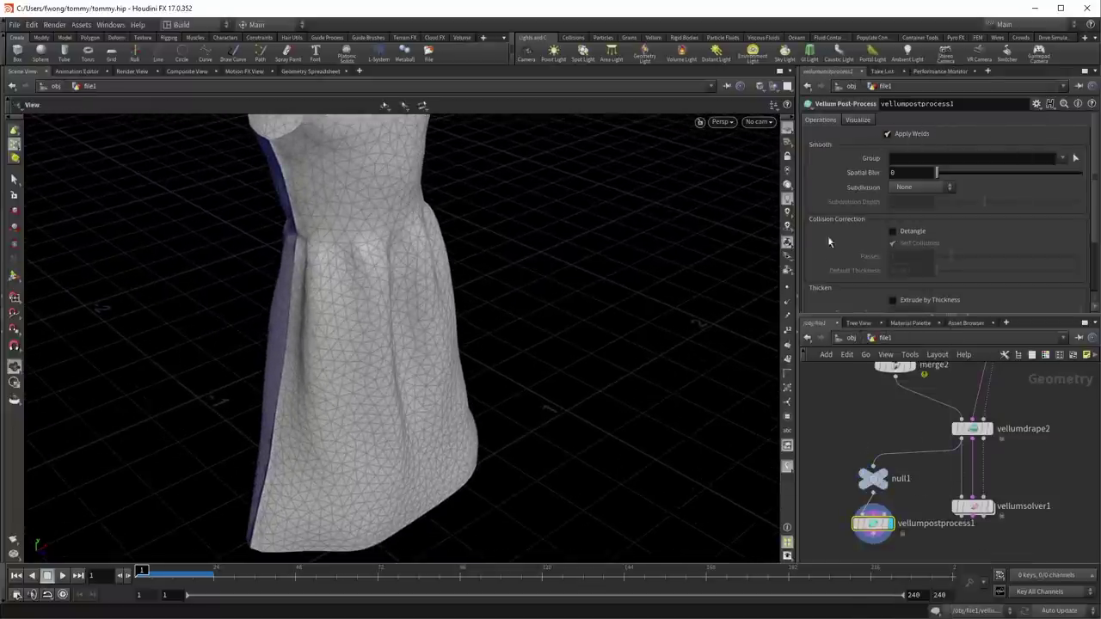
Step: Show point numbers, display the post-processed dress instead of null1, then hide the numbers
left_click(787, 331)
scroll(566, 208, "up", 5)
mouse_move(565, 208)
left_mouse_down()
mouse_move(548, 253)
mouse_move(499, 249)
mouse_move(349, 289)
left_mouse_up()
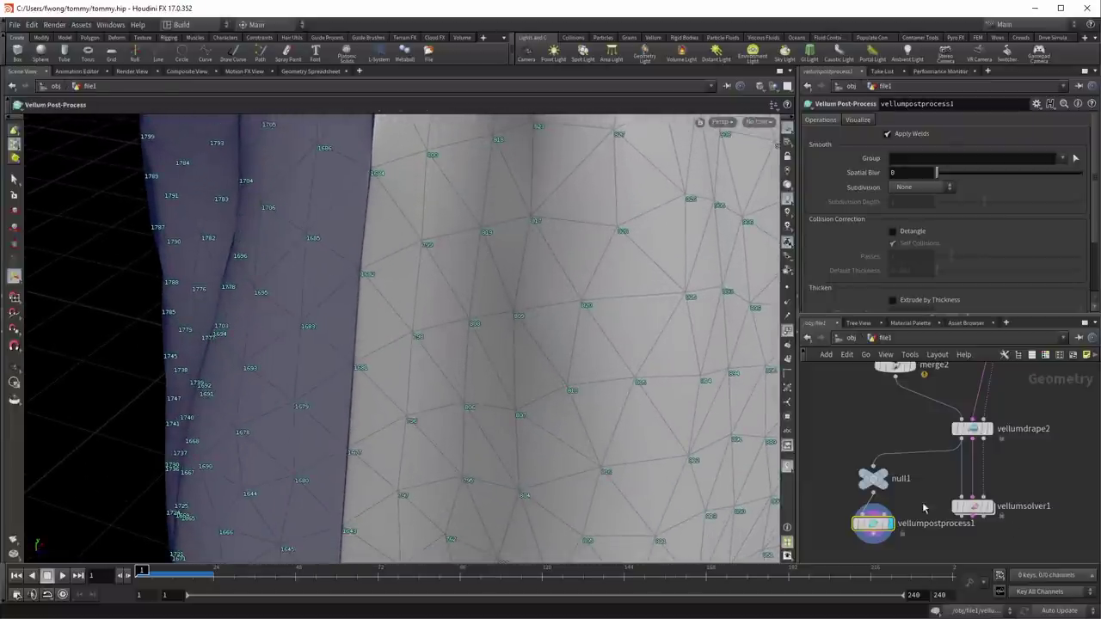
left_click(897, 460)
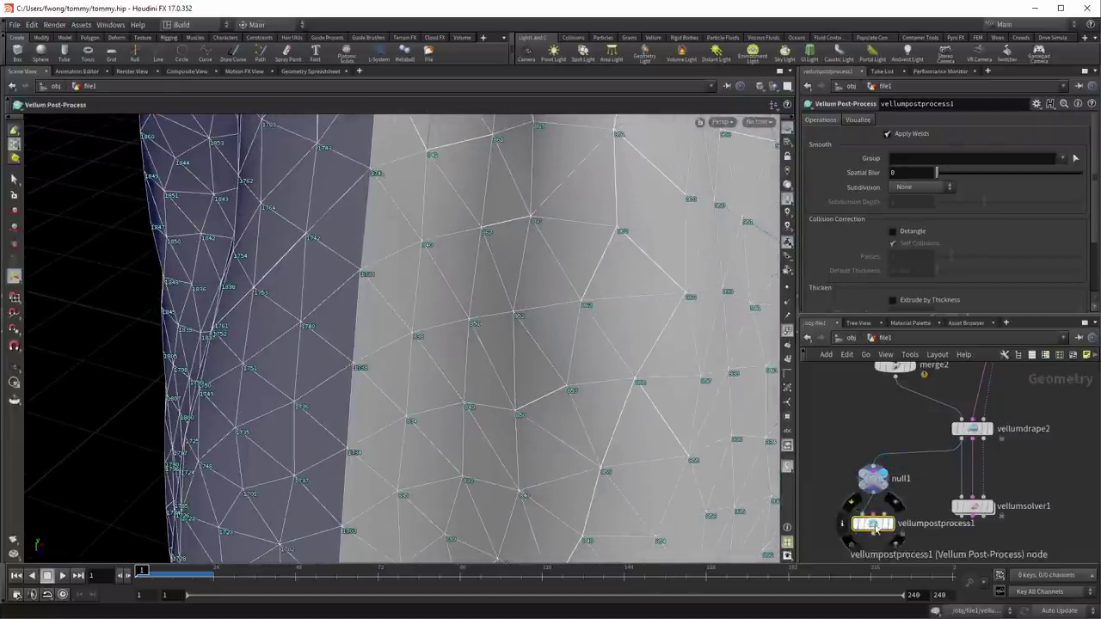
left_click(896, 504)
left_click_drag(433, 295, 493, 418)
key("Escape")
left_click(787, 331)
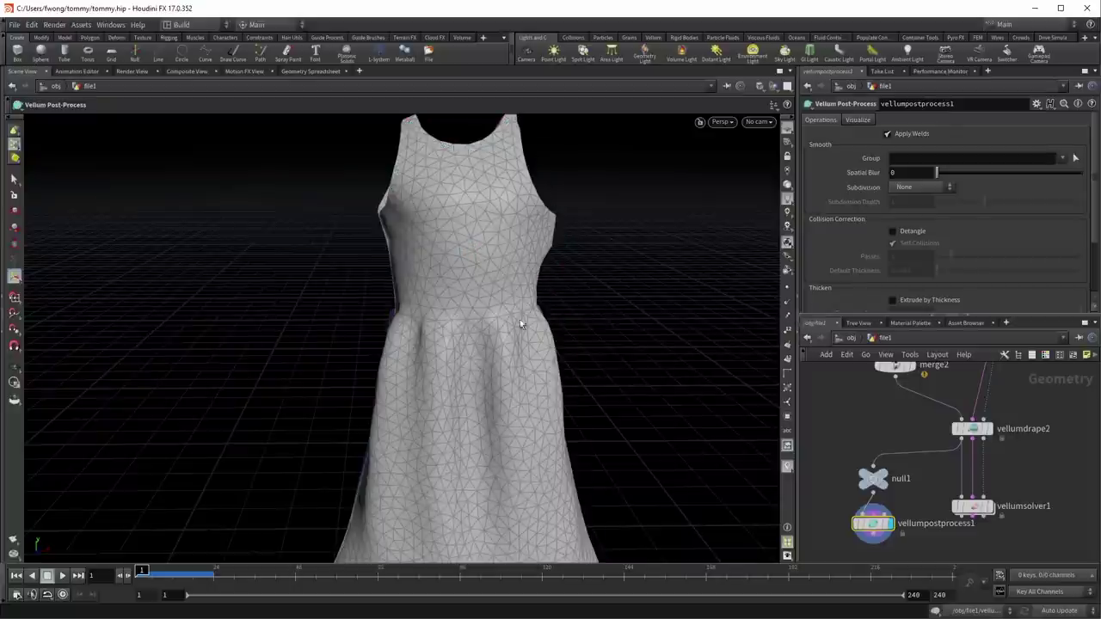
Step: Orbit around the post-processed dress to inspect its blue back and front three-quarter view
key("Escape")
mouse_move(546, 377)
left_mouse_down()
mouse_move(521, 275)
mouse_move(487, 254)
mouse_move(464, 285)
left_mouse_up()
key("Escape")
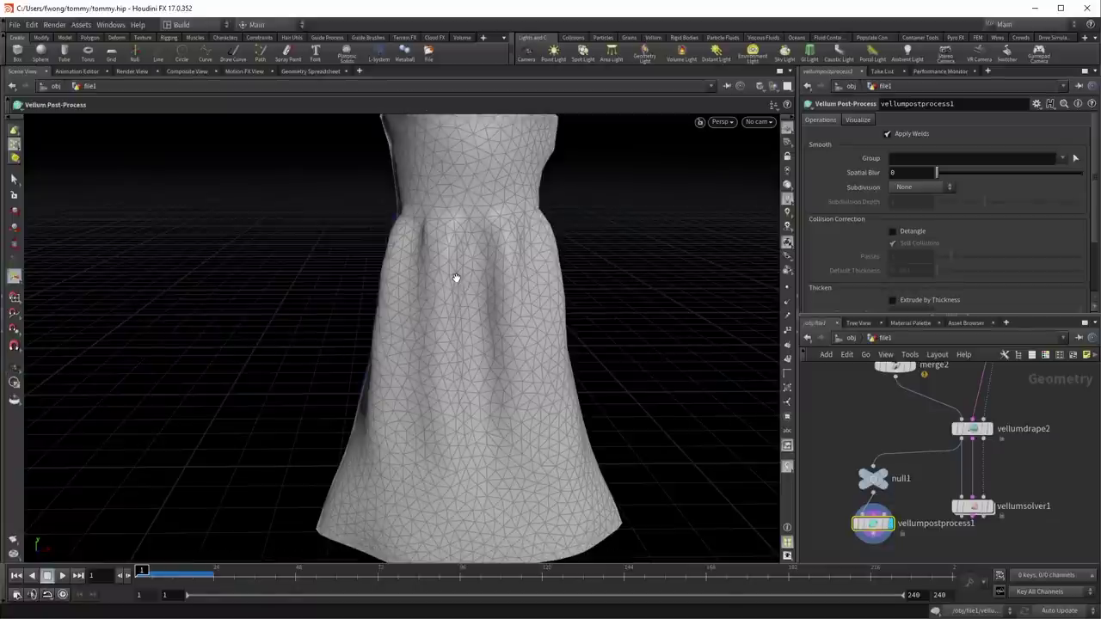
key("Escape")
left_click_drag(498, 226, 601, 264)
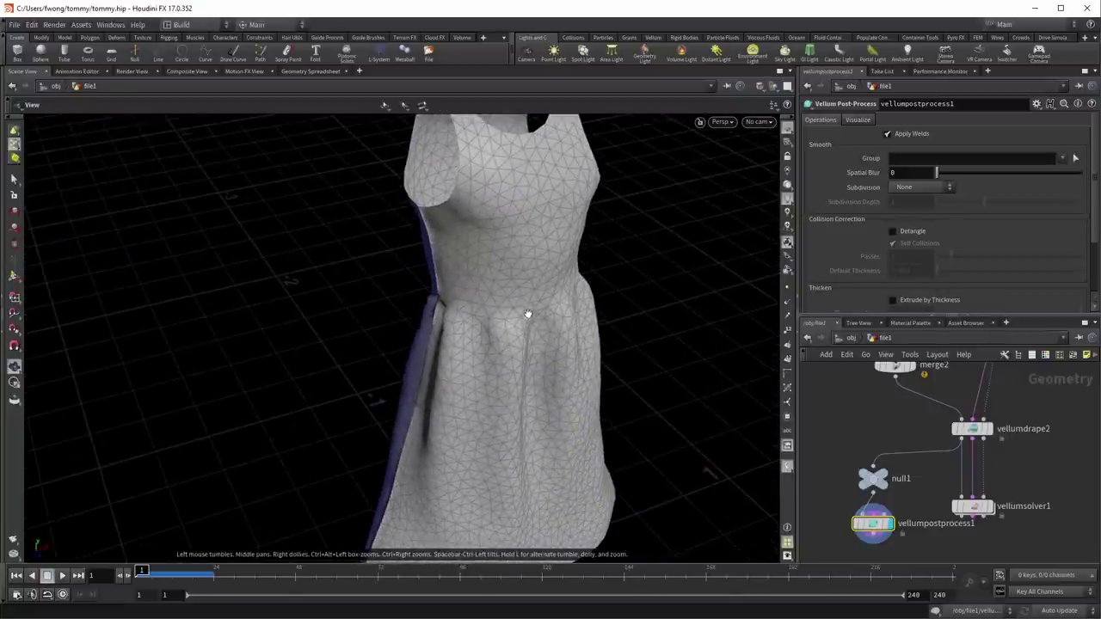
key("Escape")
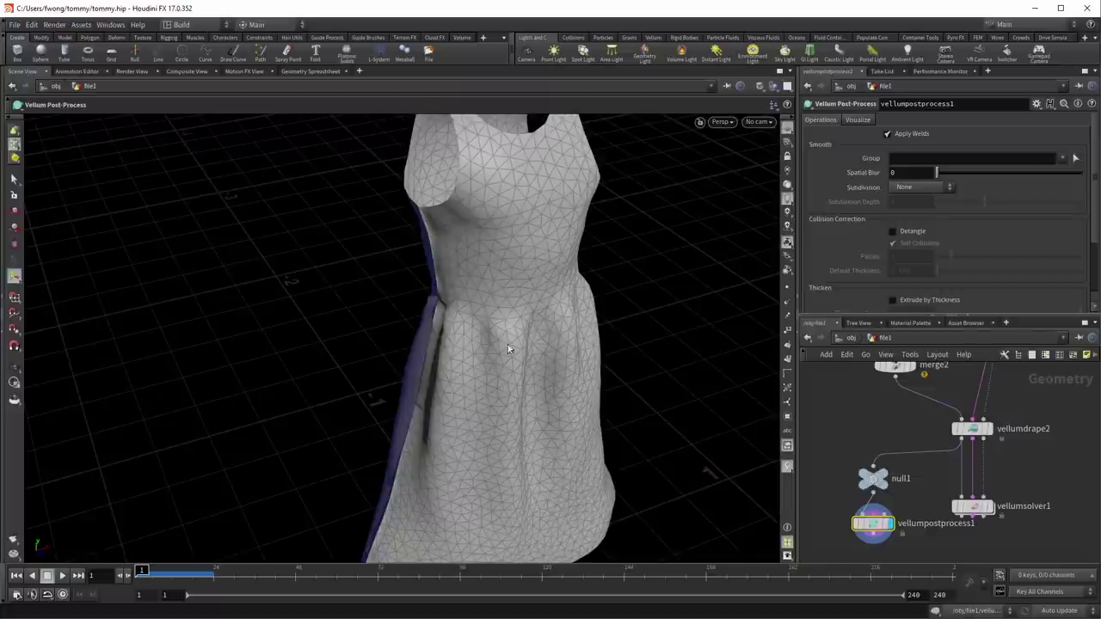
key("Escape")
left_click_drag(504, 352, 378, 382)
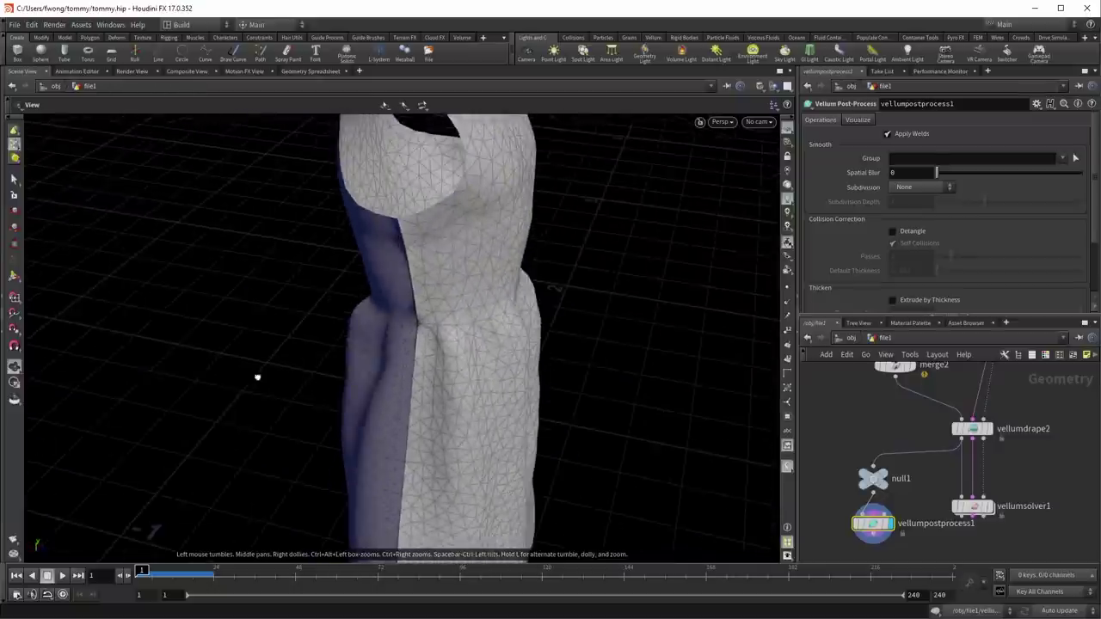
left_click_drag(257, 377, 375, 368)
left_click_drag(470, 326, 404, 344)
middle_click_drag(834, 494, 826, 426)
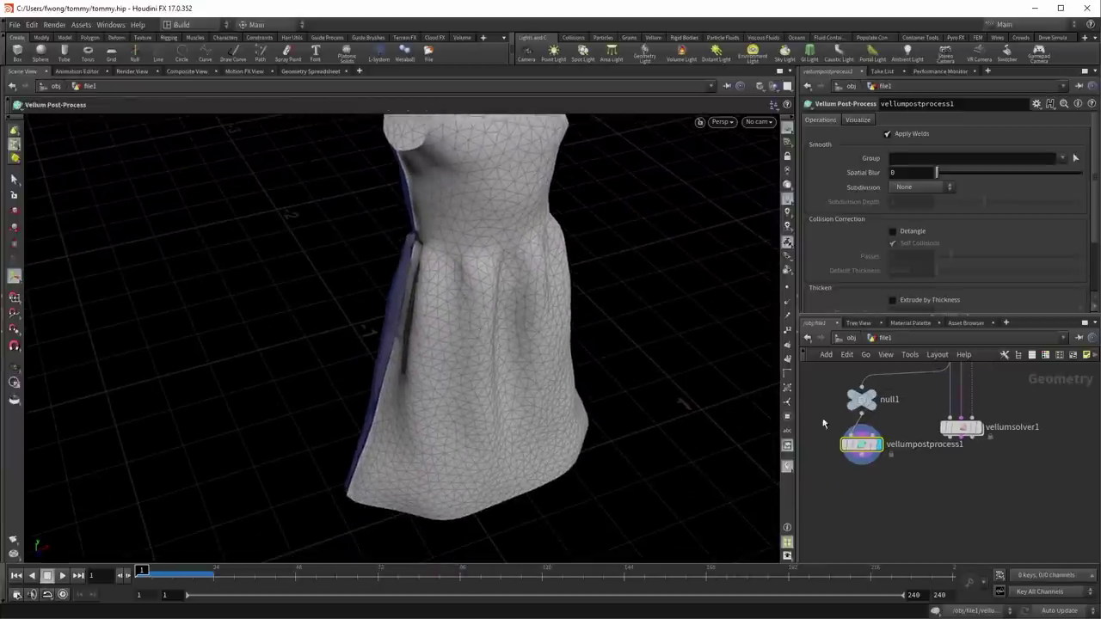
Step: Add polydoctor1 below vellumpostprocess1 with Correct Winding of Polygons to Majority enabled
key("Tab")
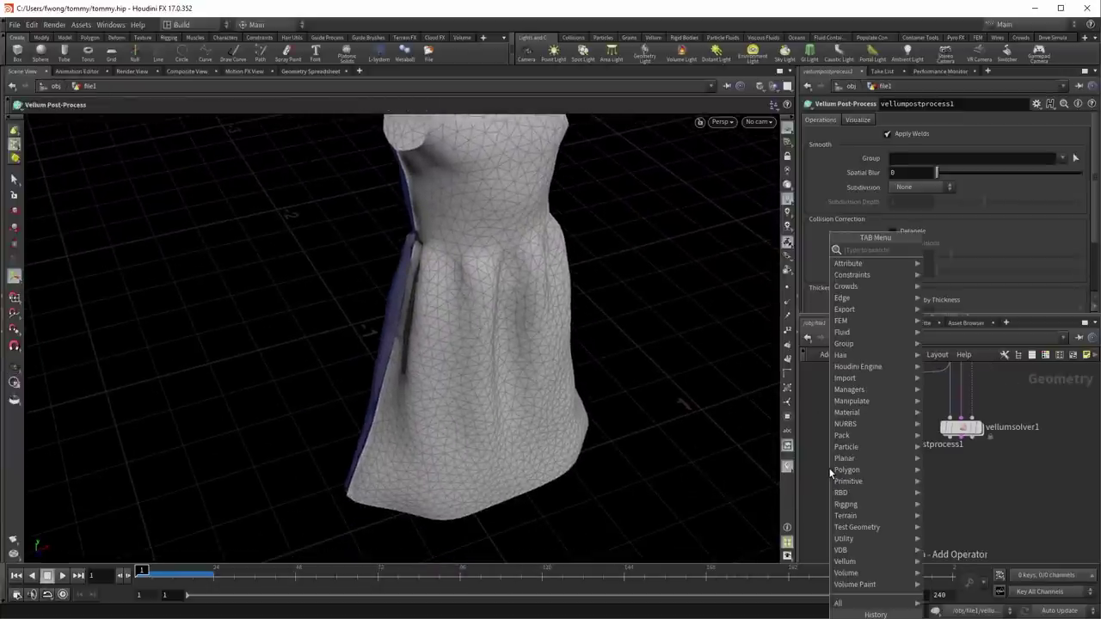
type("polyd")
key("Return")
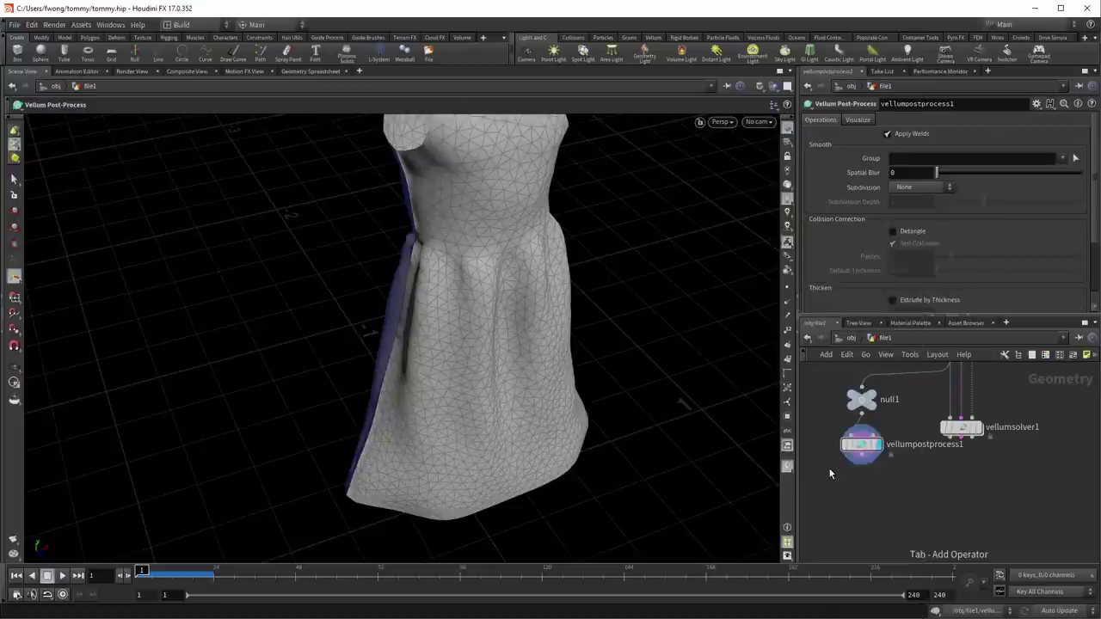
left_click(830, 472)
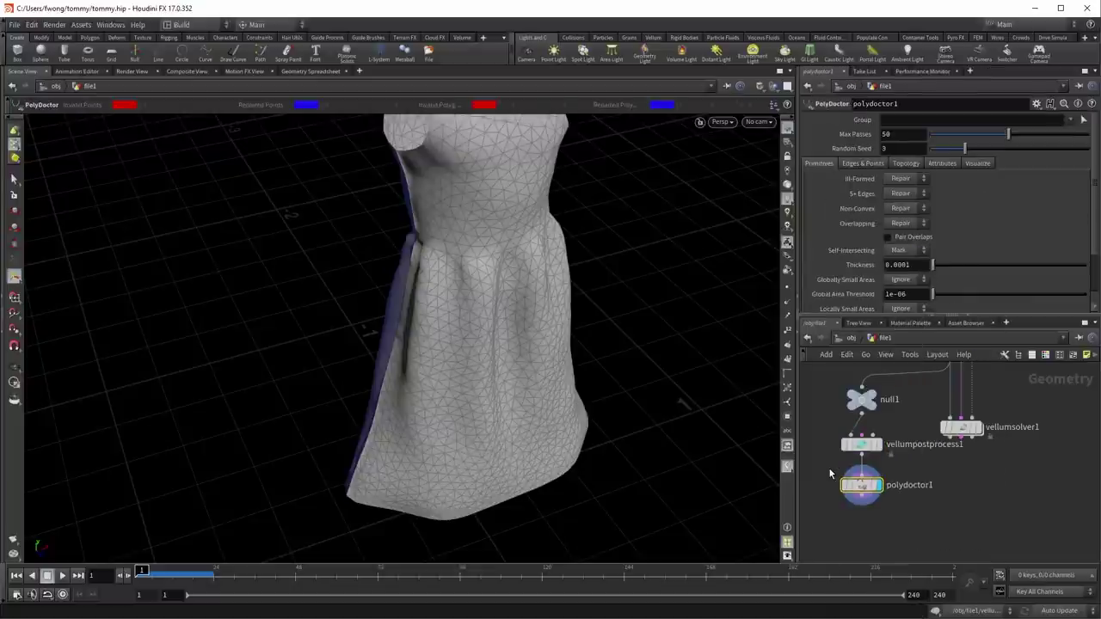
left_click(896, 163)
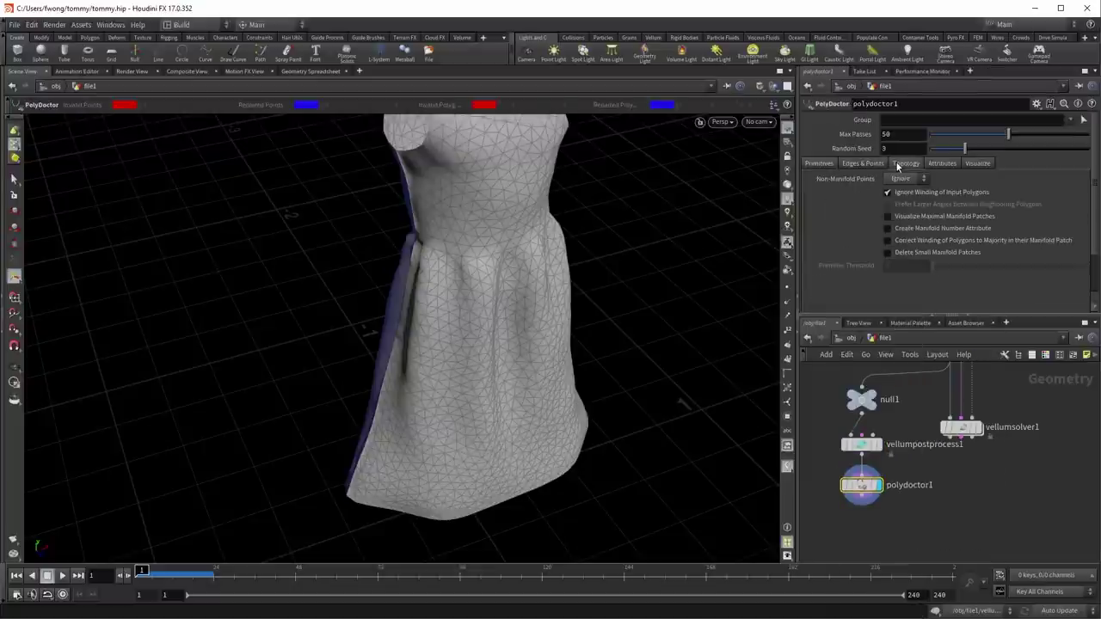
left_click(974, 241)
Step: Orbit under the dress and toggle wireframe to inspect the repaired mesh
key("Escape")
mouse_move(536, 270)
left_mouse_down()
mouse_move(733, 356)
mouse_move(642, 287)
mouse_move(487, 283)
mouse_move(604, 285)
mouse_move(713, 270)
mouse_move(435, 238)
mouse_move(412, 258)
mouse_move(449, 342)
left_mouse_up()
key("w")
key("w")
left_click_drag(475, 259, 511, 287)
key("Return")
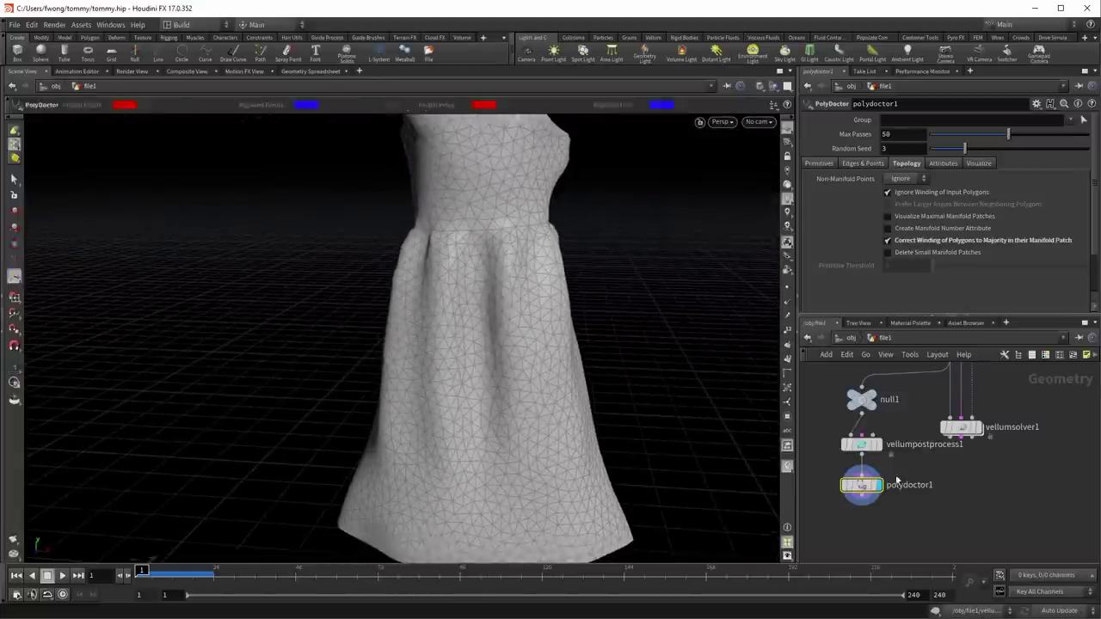
Step: Make room below polydoctor1 and begin searching for a Vellum node
middle_click_drag(881, 528, 906, 473)
key("Tab")
type("velso")
key("BackSpace")
key("BackSpace")
Step: Add Vellum Constraints (cloth), vellumcloth3, below polydoctor1
type("co")
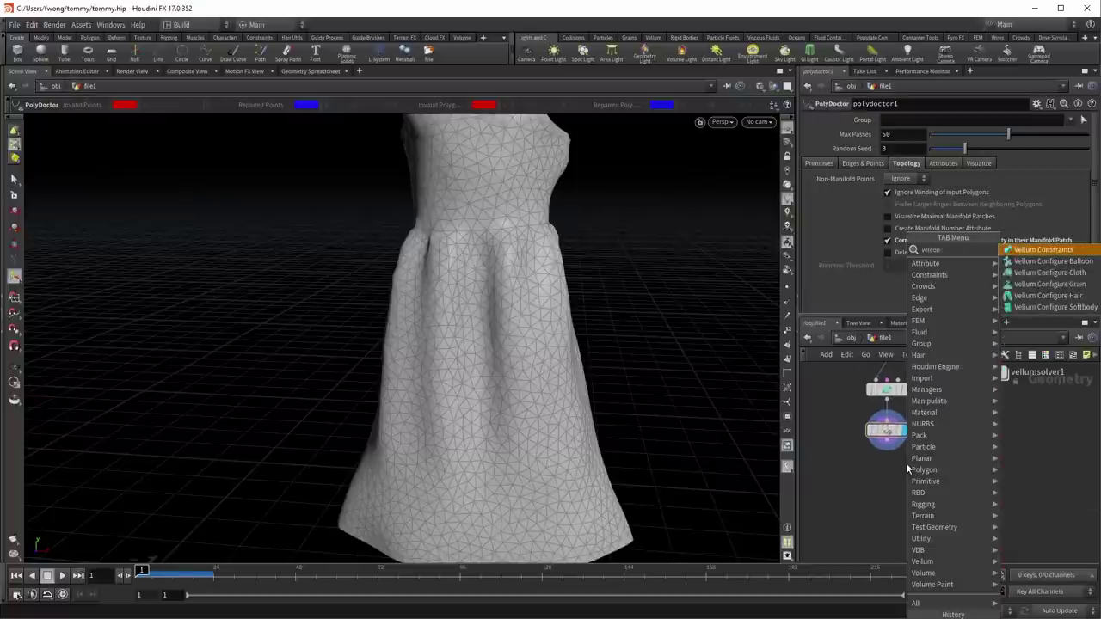
type("n")
key("Down")
key("Down")
key("Return")
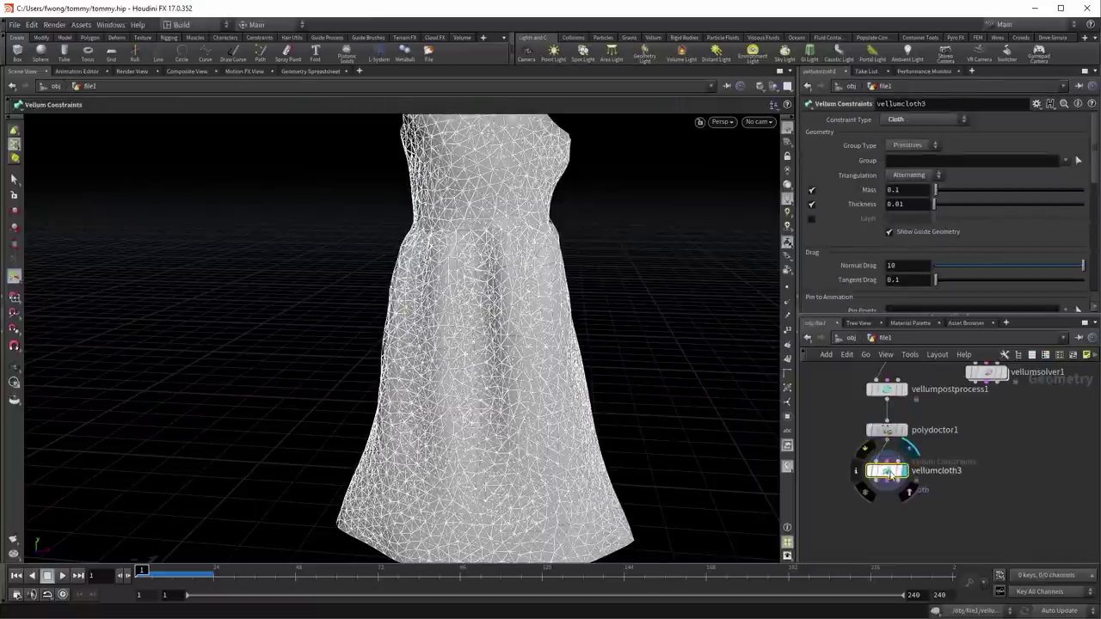
left_click_drag(891, 479, 902, 494)
key("Escape")
scroll(567, 308, "down", 2)
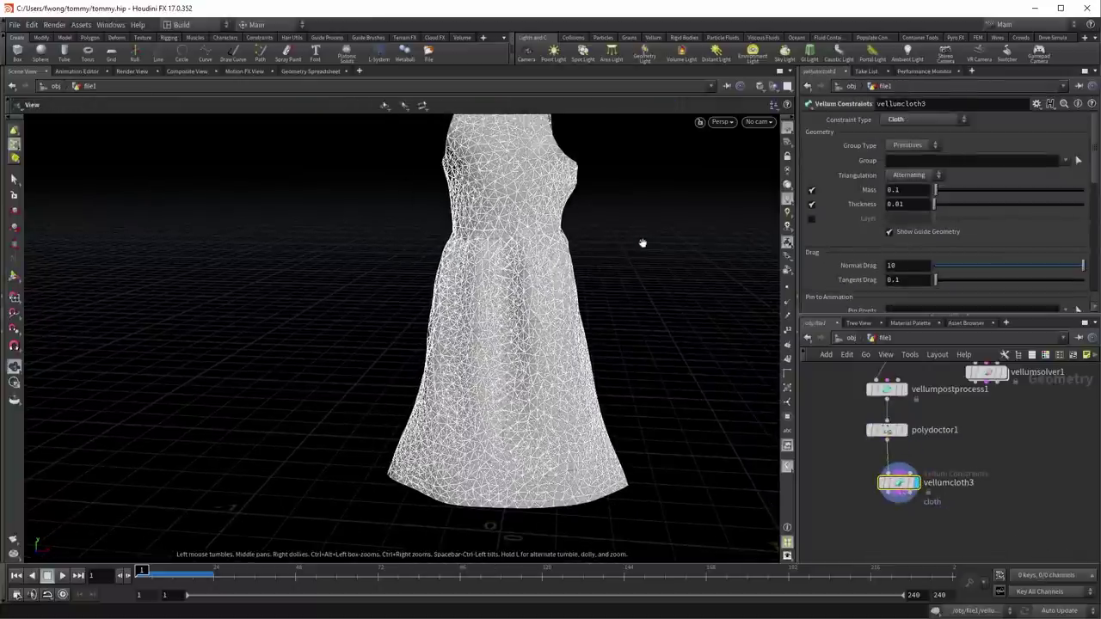
key("Return")
left_click(866, 503)
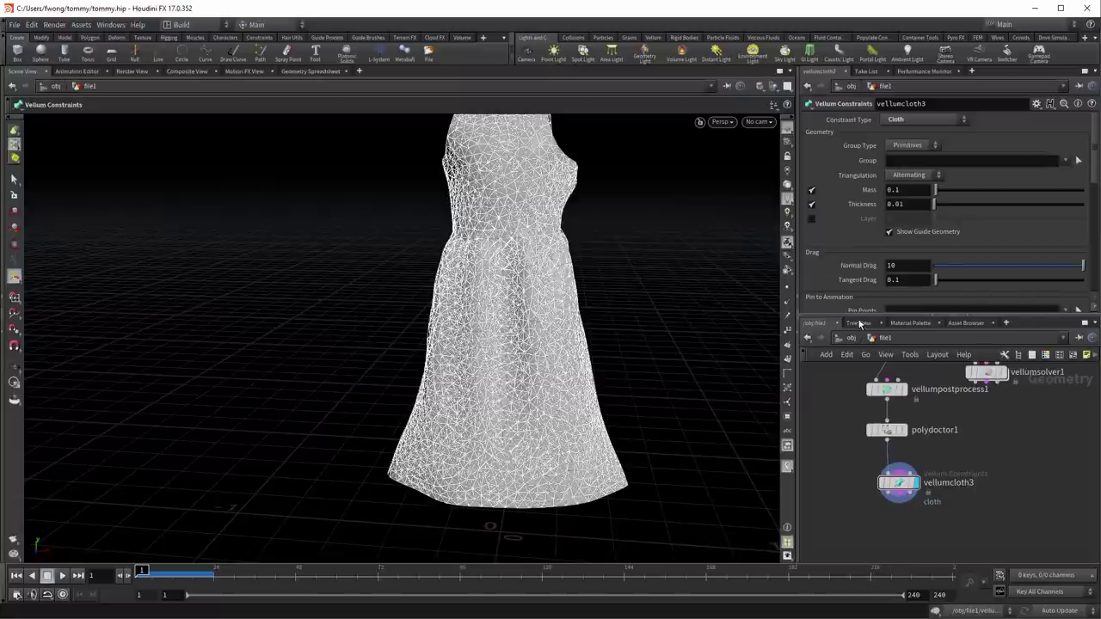
Step: Add vellumsolver2 below the constraints and wire vellumsolver1 into it as collision
key("Tab")
type("vellum")
key("Escape")
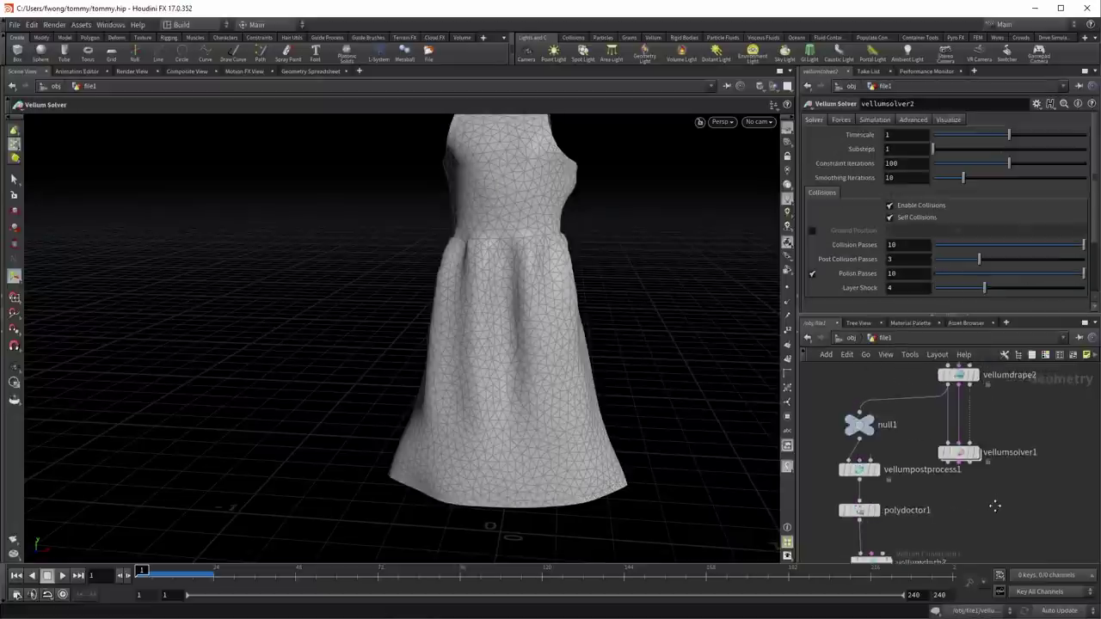
left_click(970, 467)
left_click(935, 527)
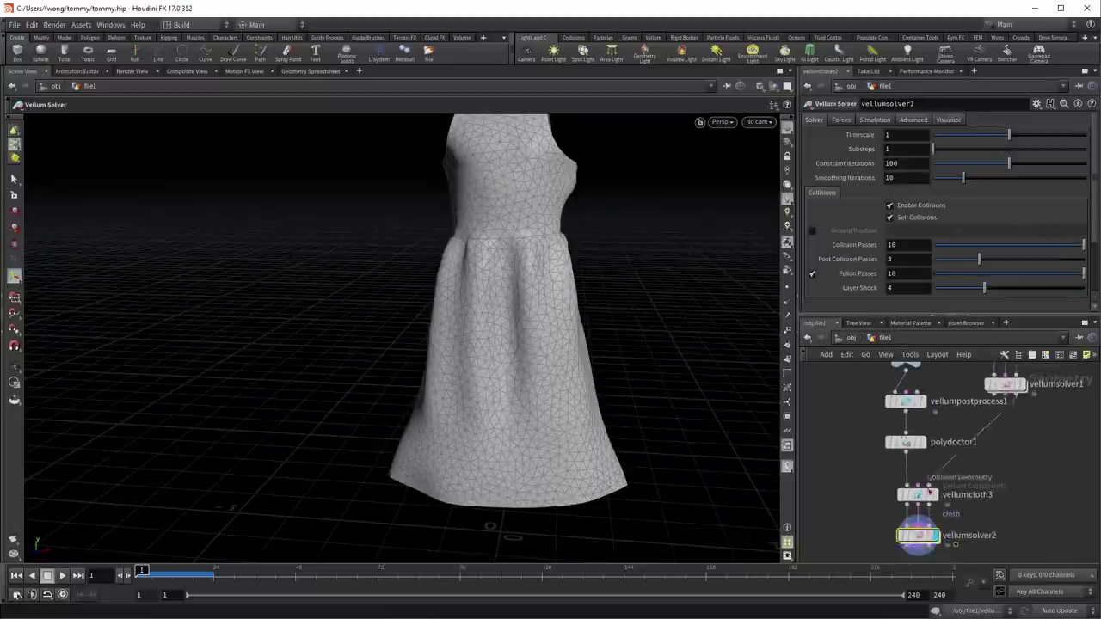
Step: Return to frame 1 and turn on Thickness on vellumsolver2's Visualize tab
left_click_drag(624, 296, 82, 521)
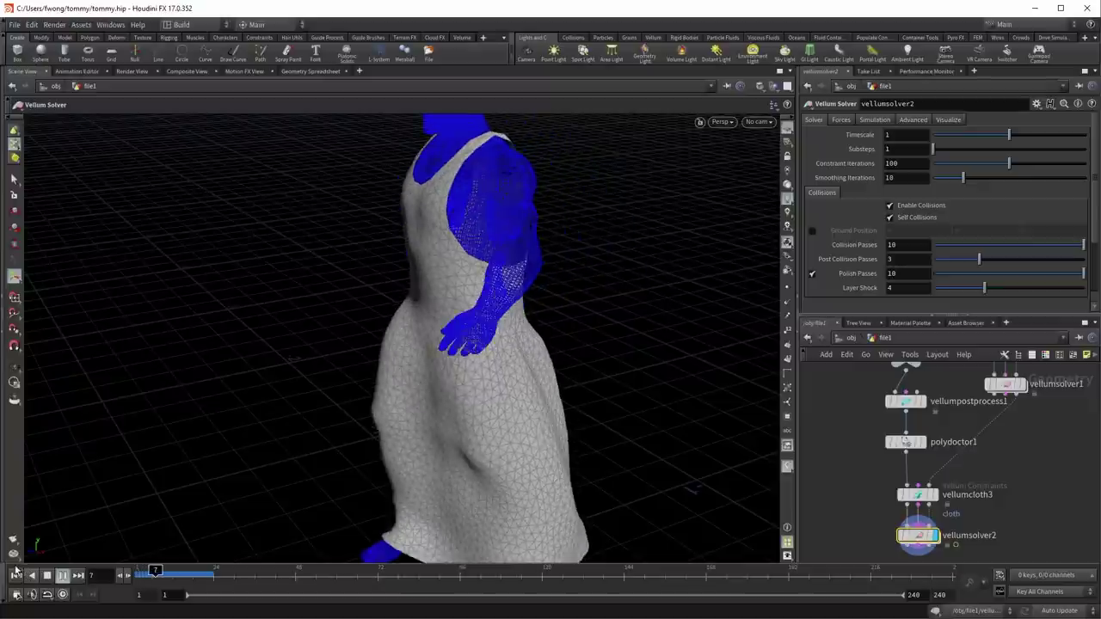
left_click(15, 575)
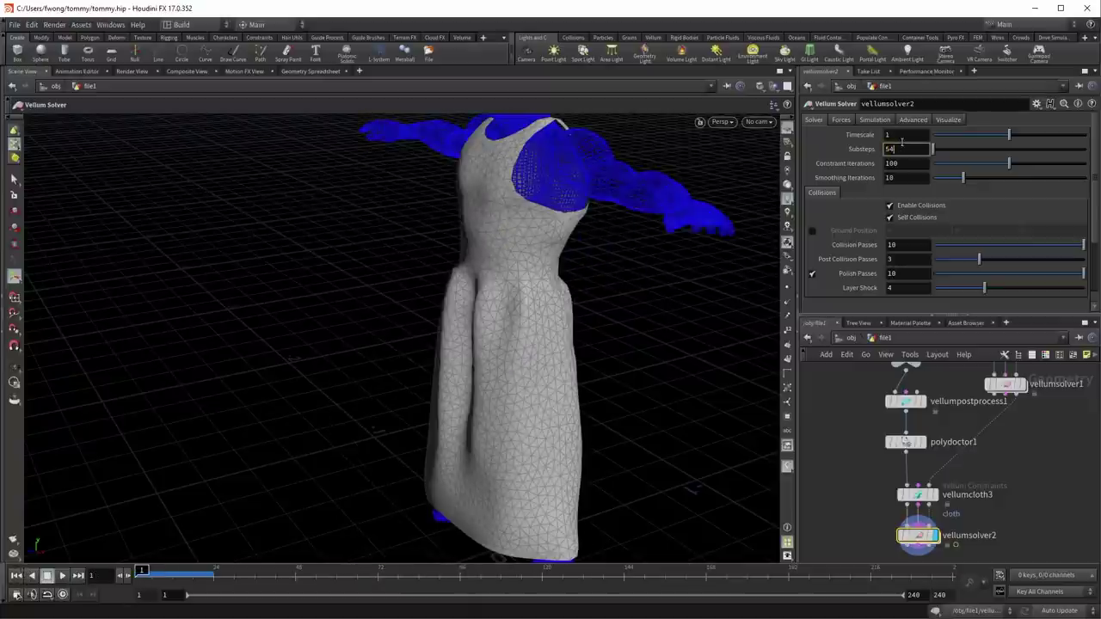
left_click(949, 119)
left_click(815, 171)
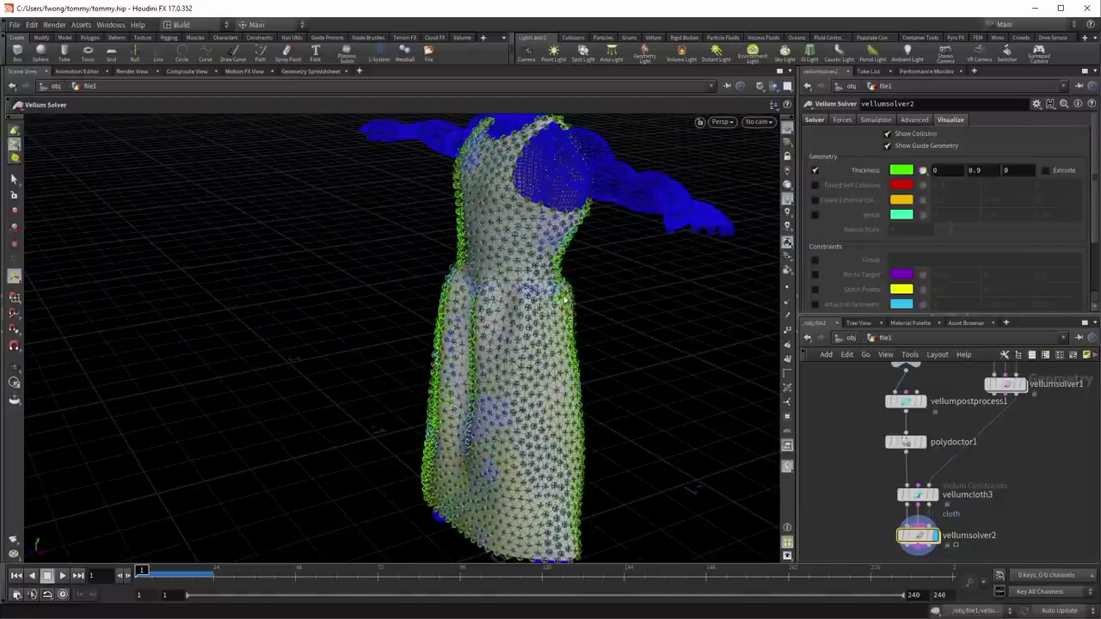
key("Escape")
left_click_drag(603, 309, 568, 283)
key("Return")
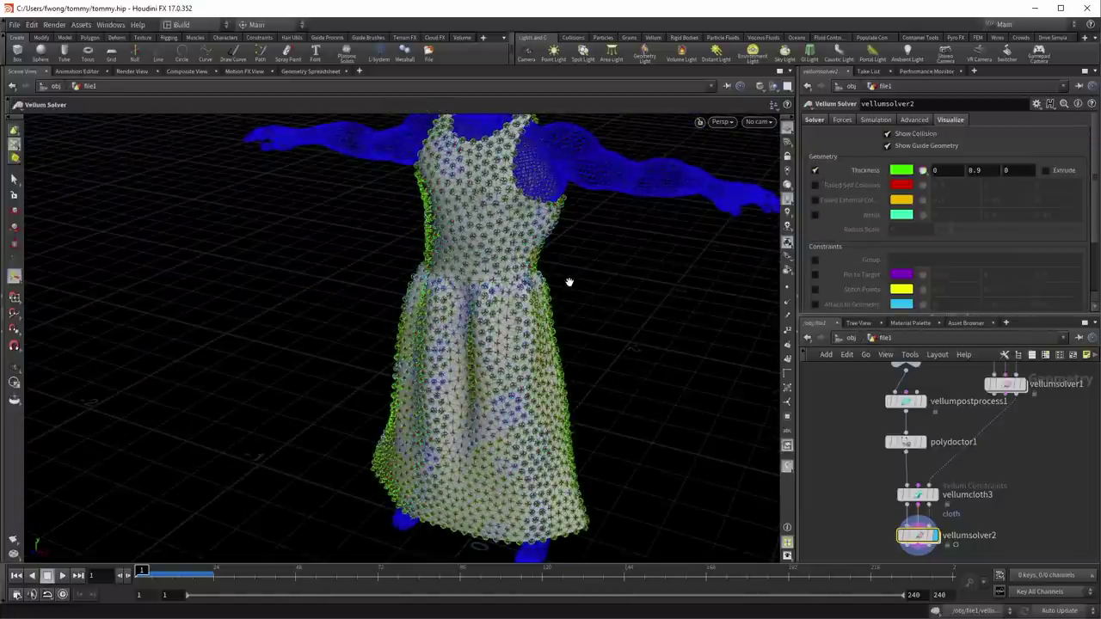
Step: Inspect the cloth thickness on the bodice and whole figure, then play the sim
key("Escape")
right_click_drag(562, 308, 619, 456)
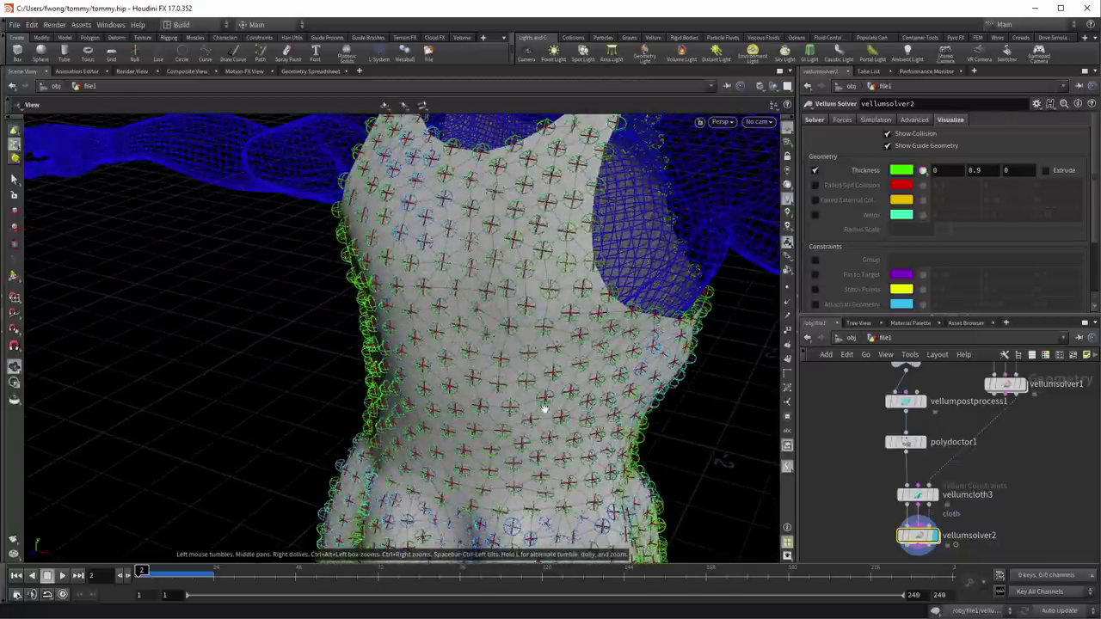
key("Return")
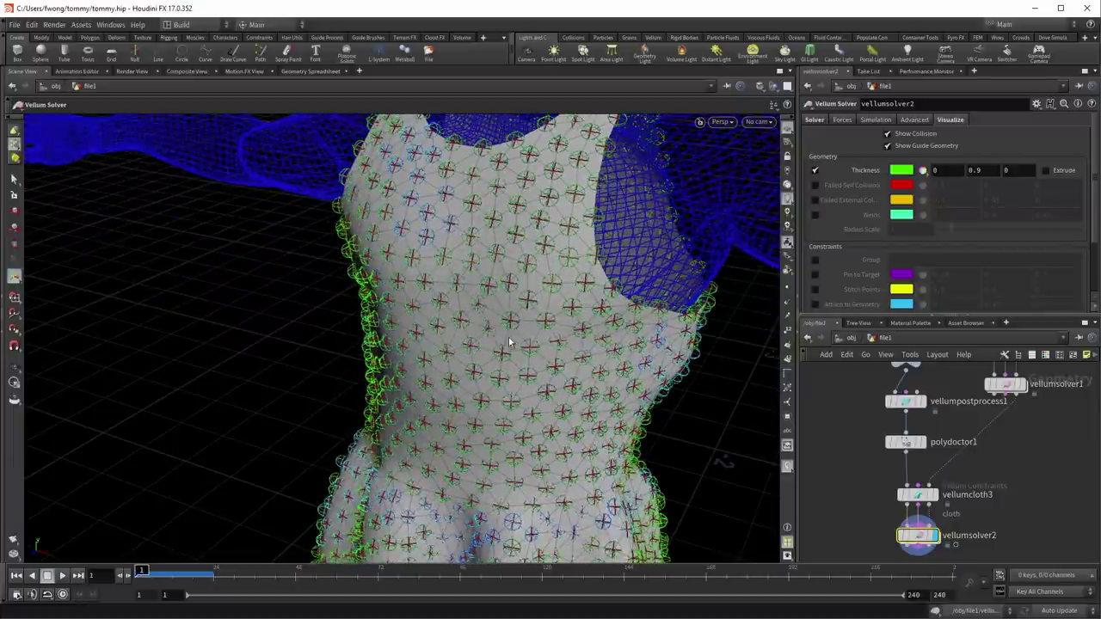
key("Escape")
right_click_drag(522, 278, 315, 473)
left_click_drag(315, 472, 451, 427)
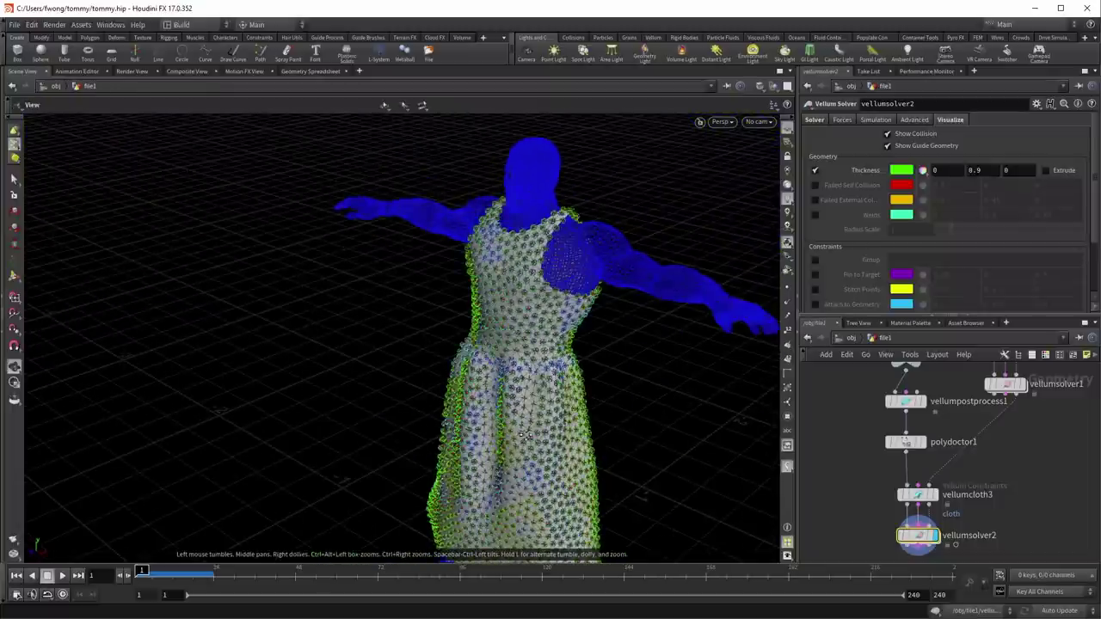
left_click_drag(524, 433, 413, 381)
key("Return")
left_click(63, 576)
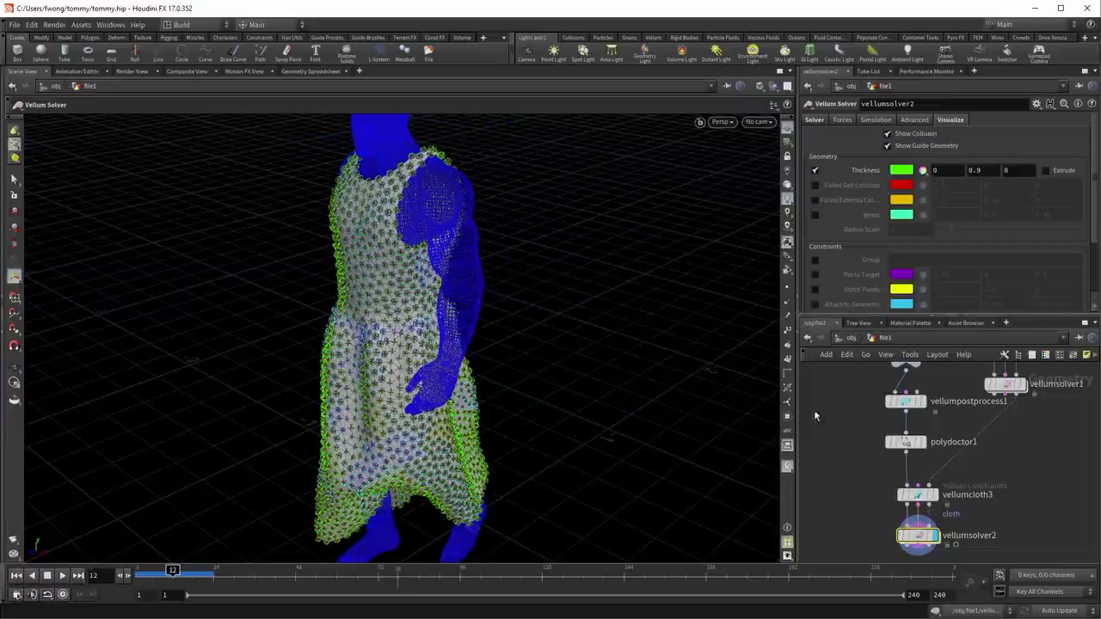
key("ctrl+Up")
Step: Set vellumcloth3's thickness to 0.005 and replay the simulation from frame 1
left_click_drag(861, 489, 949, 526)
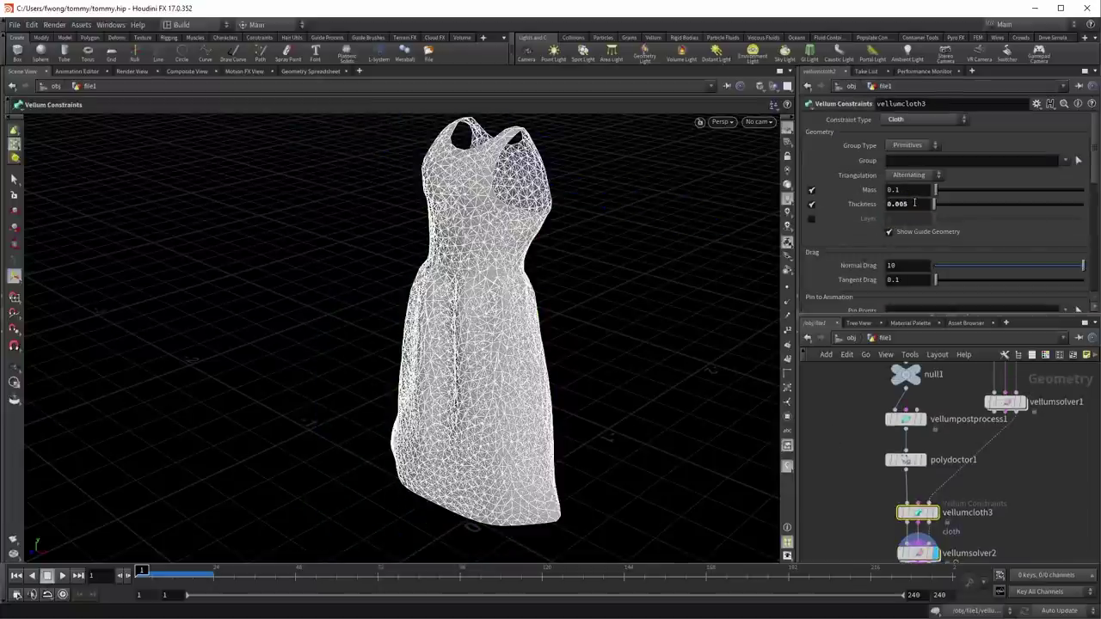
left_click(876, 432)
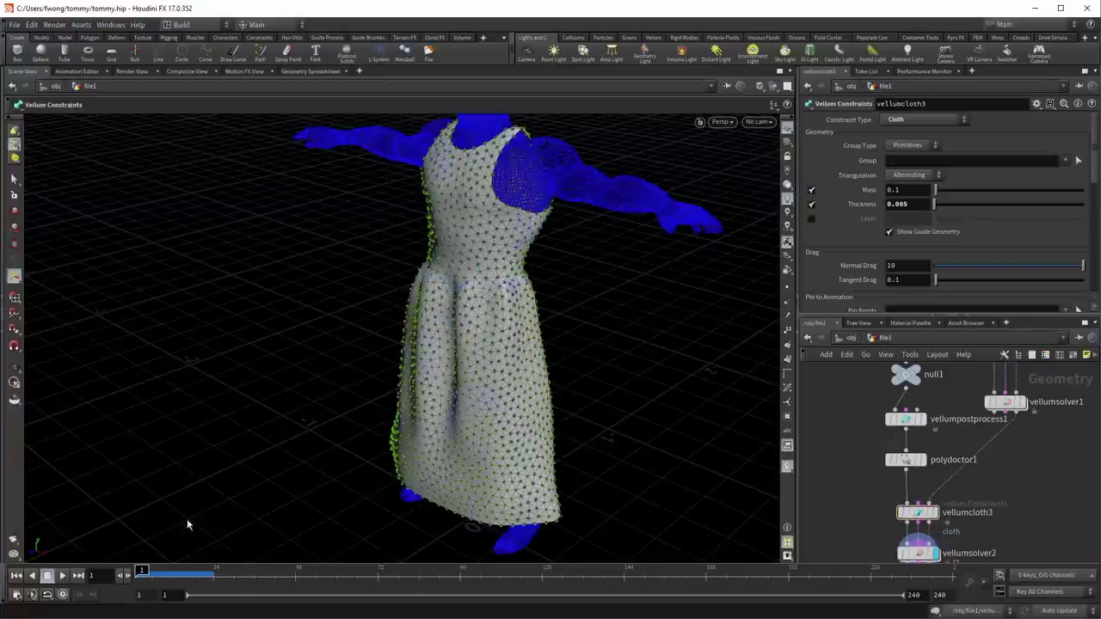
left_click(61, 576)
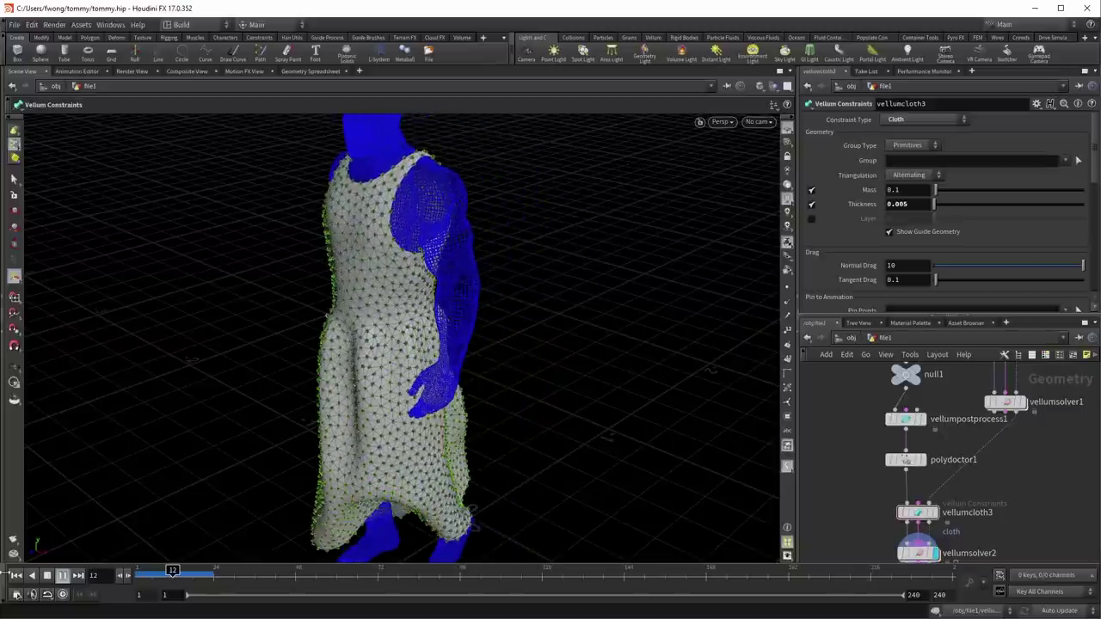
left_click(17, 576)
scroll(838, 503, "up", 2)
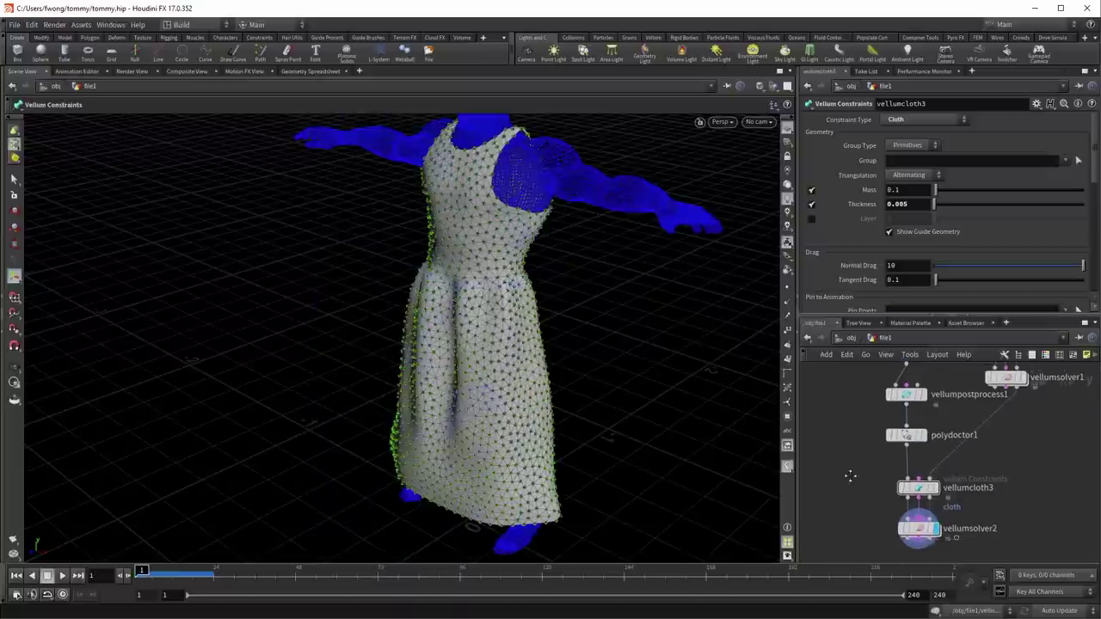
Step: Add a Peak node fed from polydoctor1, display it, and set its Distance to 0.01
key("Tab")
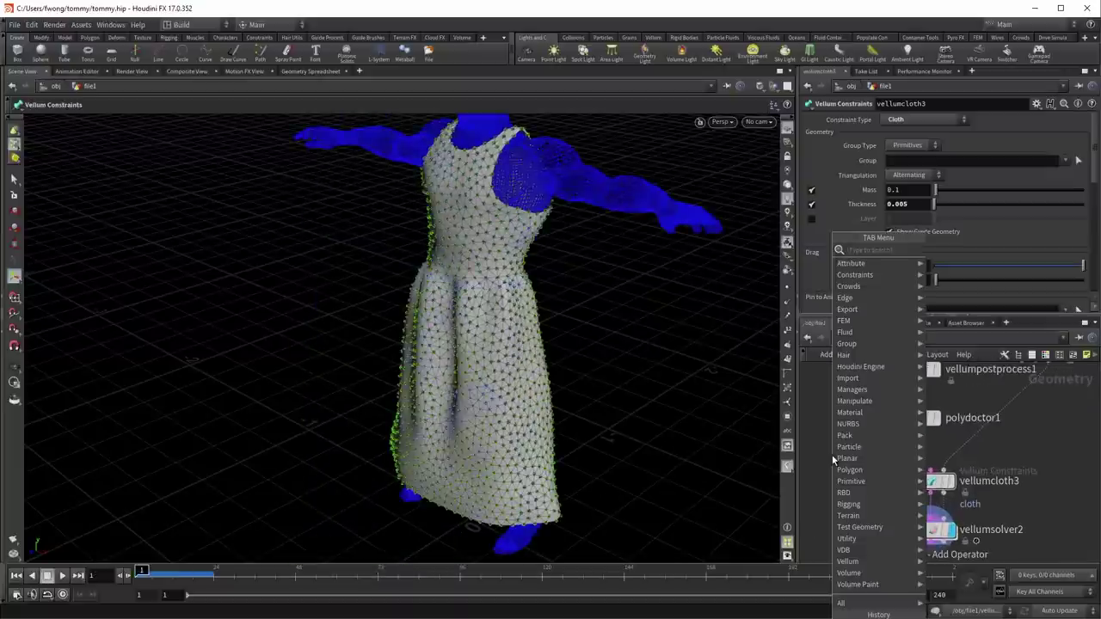
type("peak")
key("Return")
left_click(832, 454)
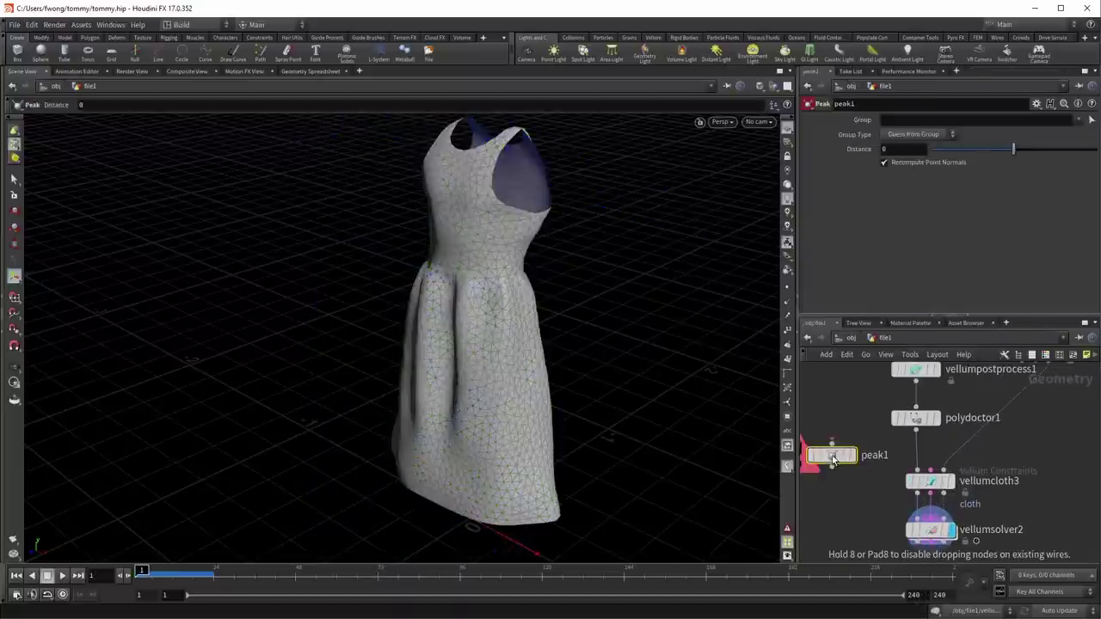
left_click(916, 426)
left_click(832, 444)
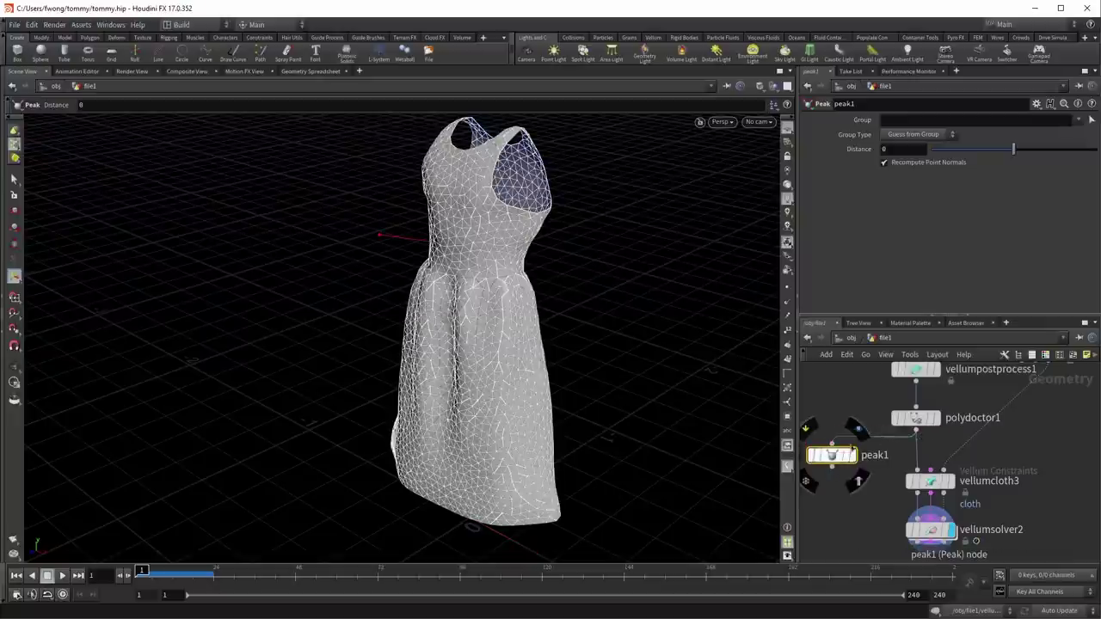
left_click(860, 427)
middle_click_drag(909, 149, 950, 200)
type("1")
key("Return")
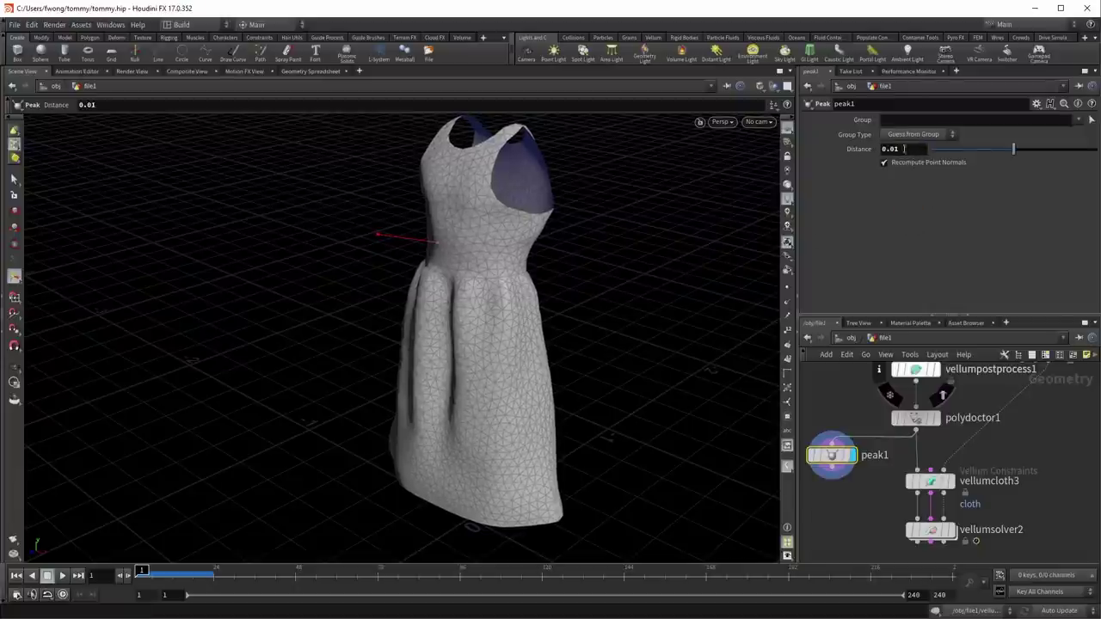
Step: Copy peak1 and paste it twice as peak2 and peak3 in a chain
middle_click_drag(844, 480, 883, 414)
key("ctrl+c")
key("ctrl+v")
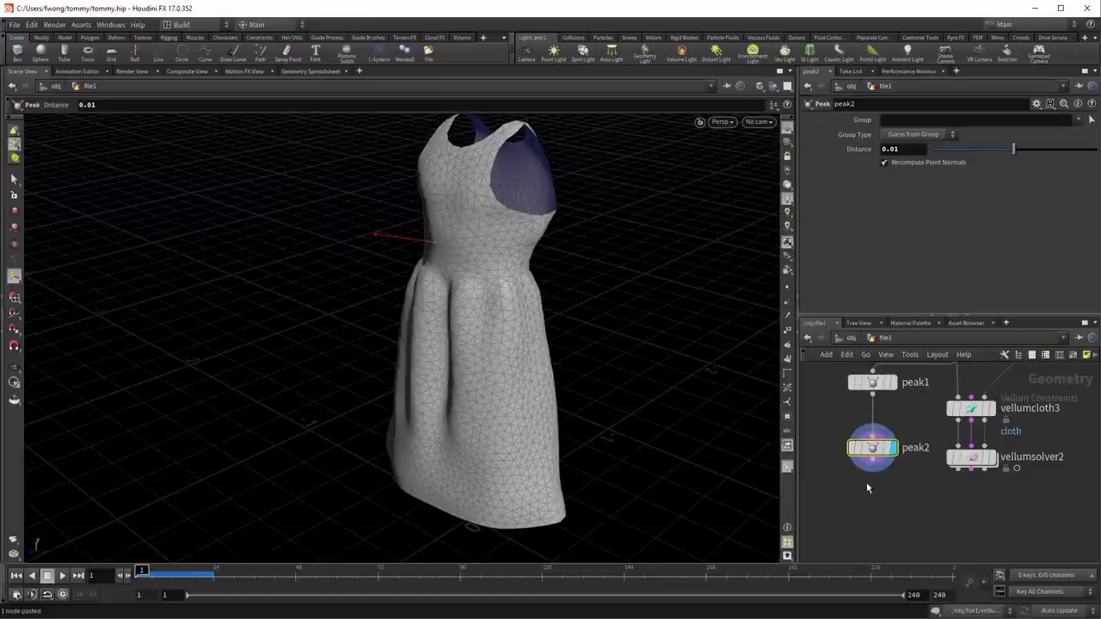
middle_click_drag(866, 482, 877, 440)
key("ctrl+v")
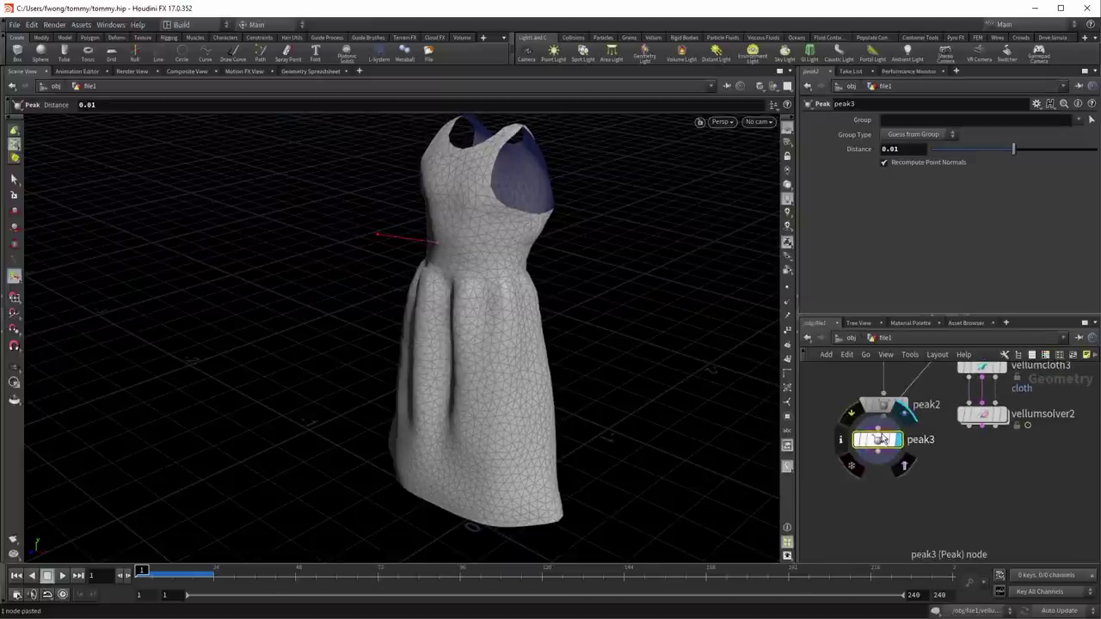
middle_click_drag(847, 432, 852, 478)
Step: Add a Merge node to combine the dress layers
key("Tab")
type("smooth")
key("Return")
Step: Place merge5 and wire polydoctor1, peak1, peak2 and peak3 into it
left_click(841, 498)
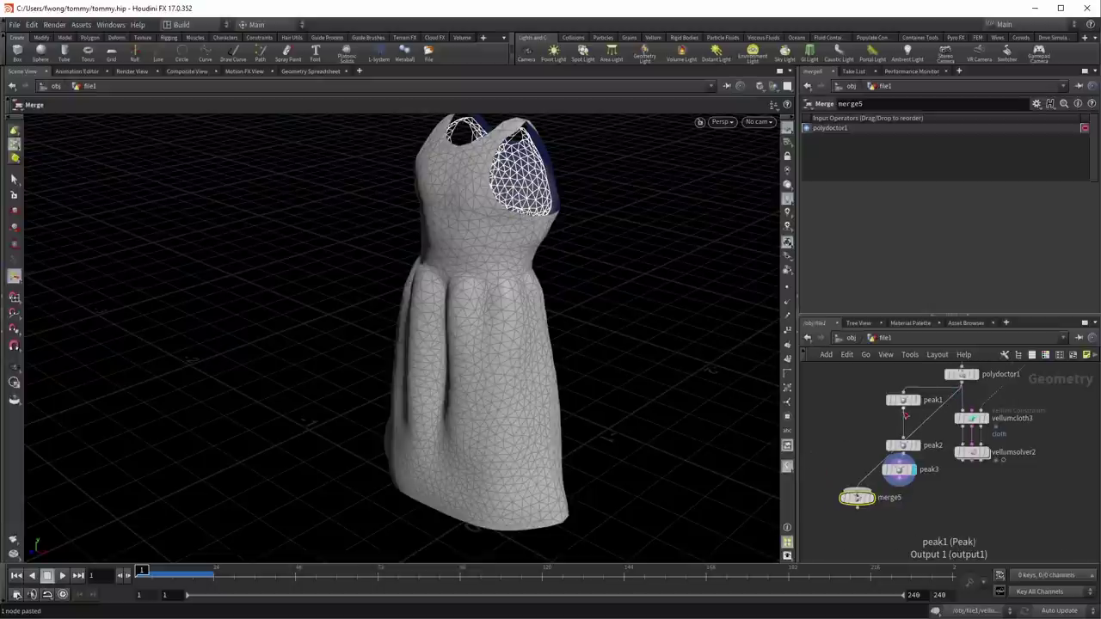
left_click(899, 481)
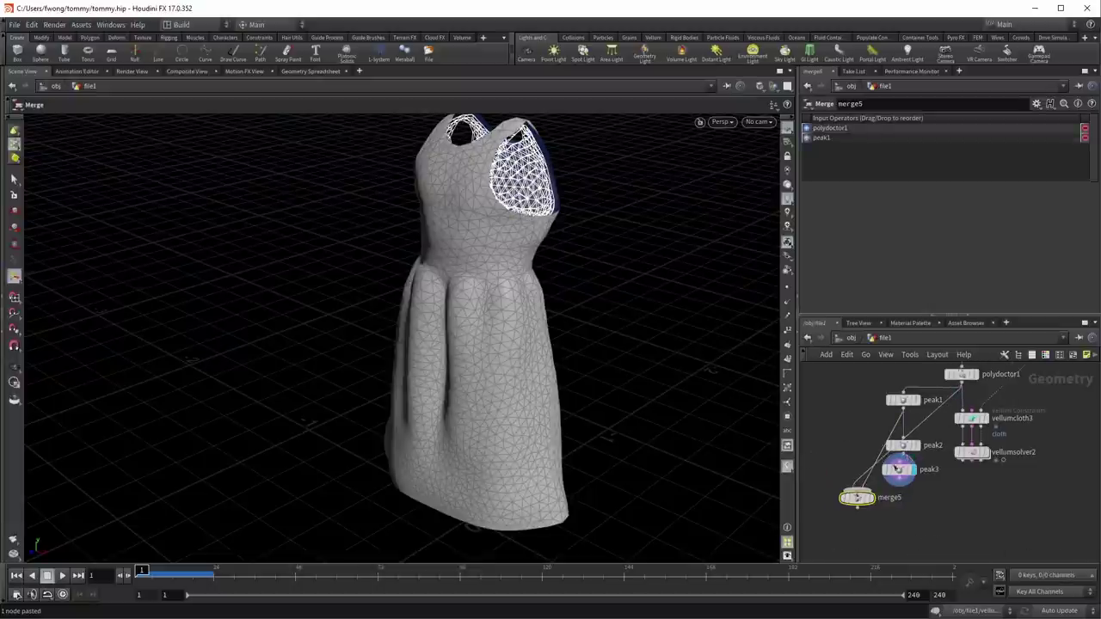
left_click(896, 487)
left_click(857, 503)
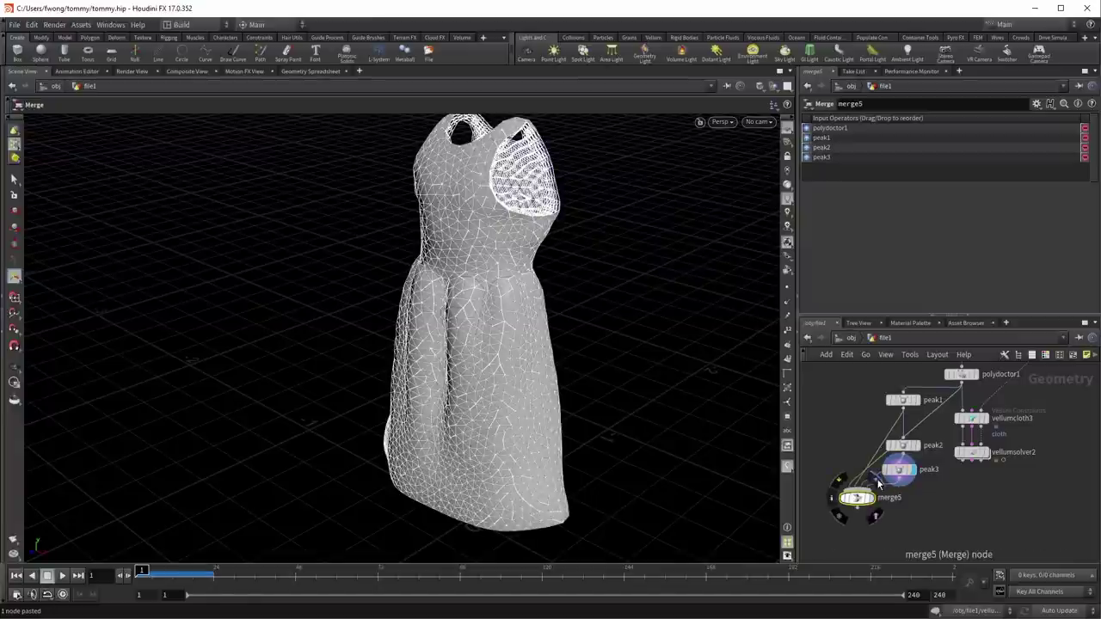
Step: Add a Connectivity node after merge5, followed by a Color node
key("Tab")
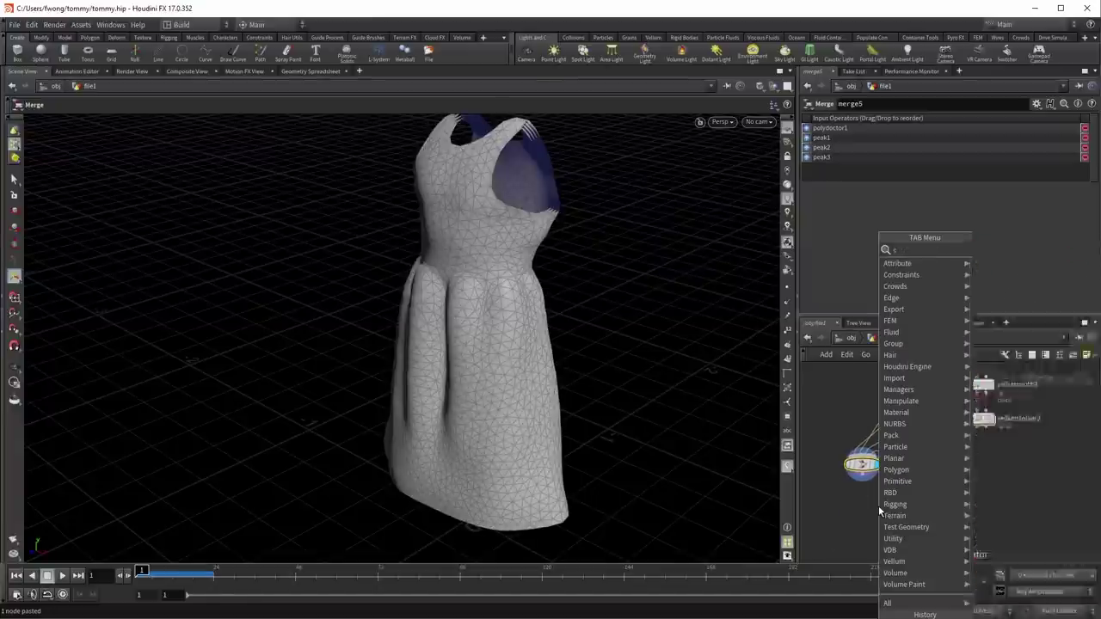
type("conv")
key("BackSpace")
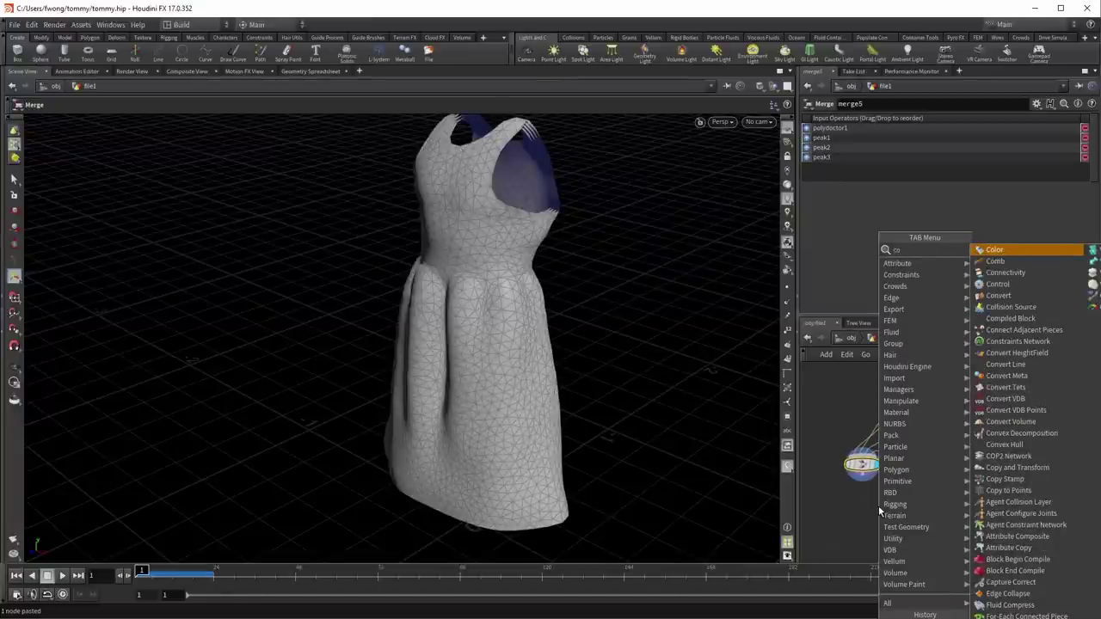
type("nn")
key("Return")
left_click(879, 511)
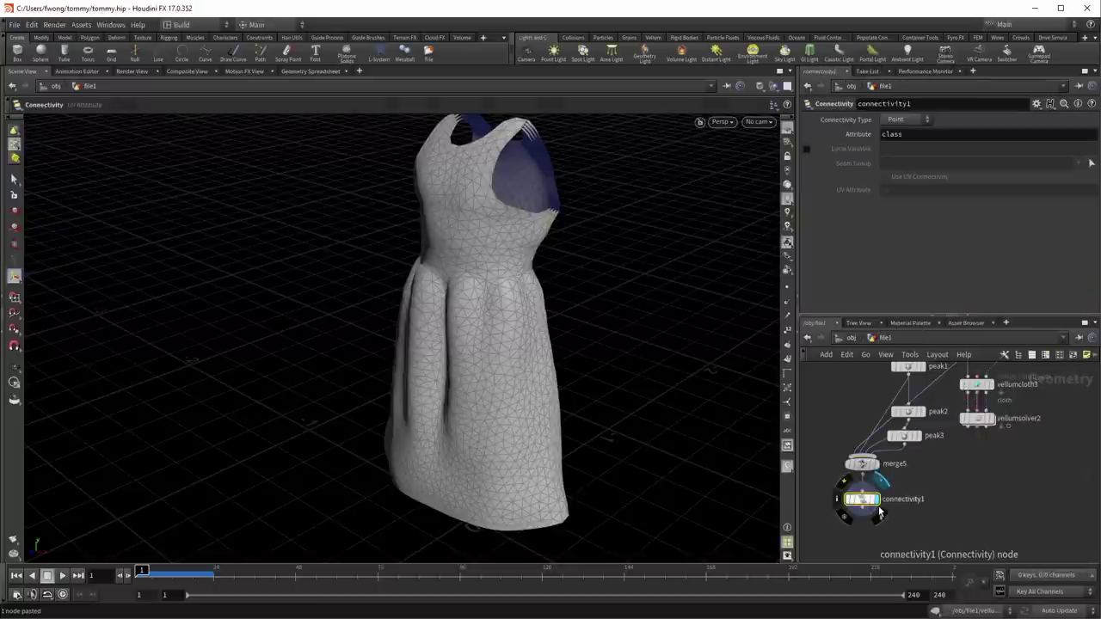
key("Tab")
type("color")
key("Return")
left_click(879, 511)
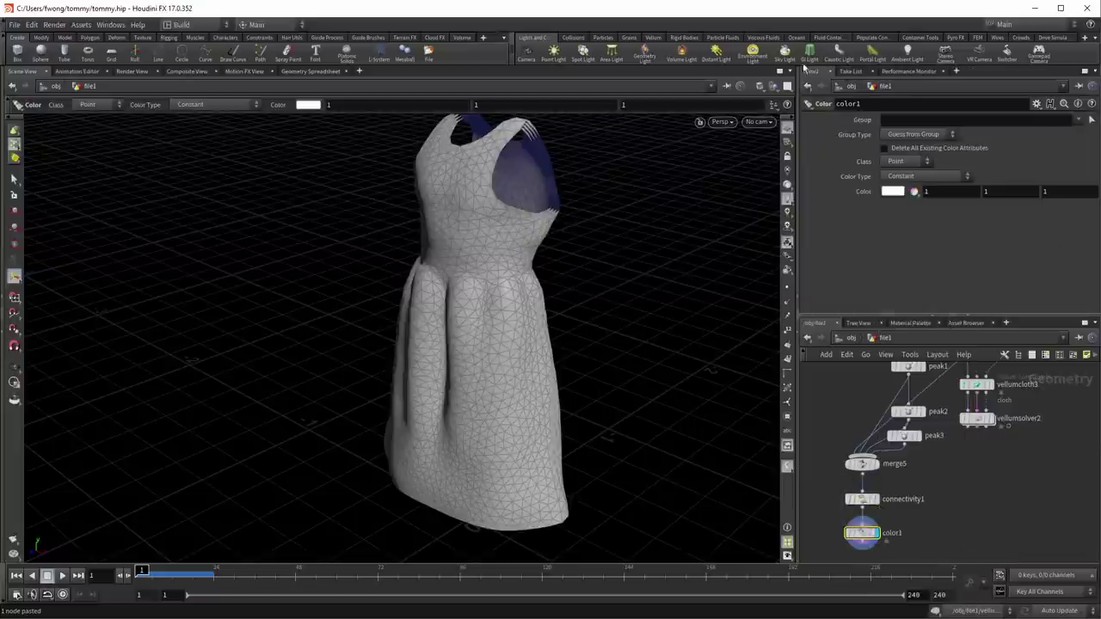
Step: Set the Color node to Random from Attribute using 'class', keeping Point class
left_click(926, 162)
left_click(926, 168)
left_click(924, 176)
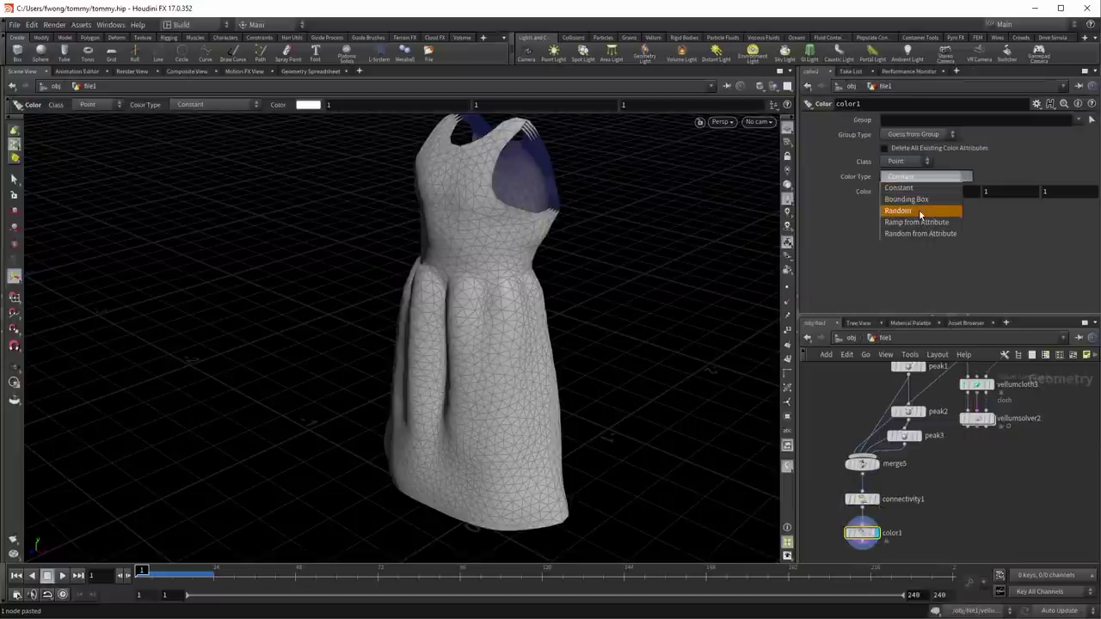
left_click(920, 233)
left_click(929, 205)
type("class")
key("Return")
key("Escape")
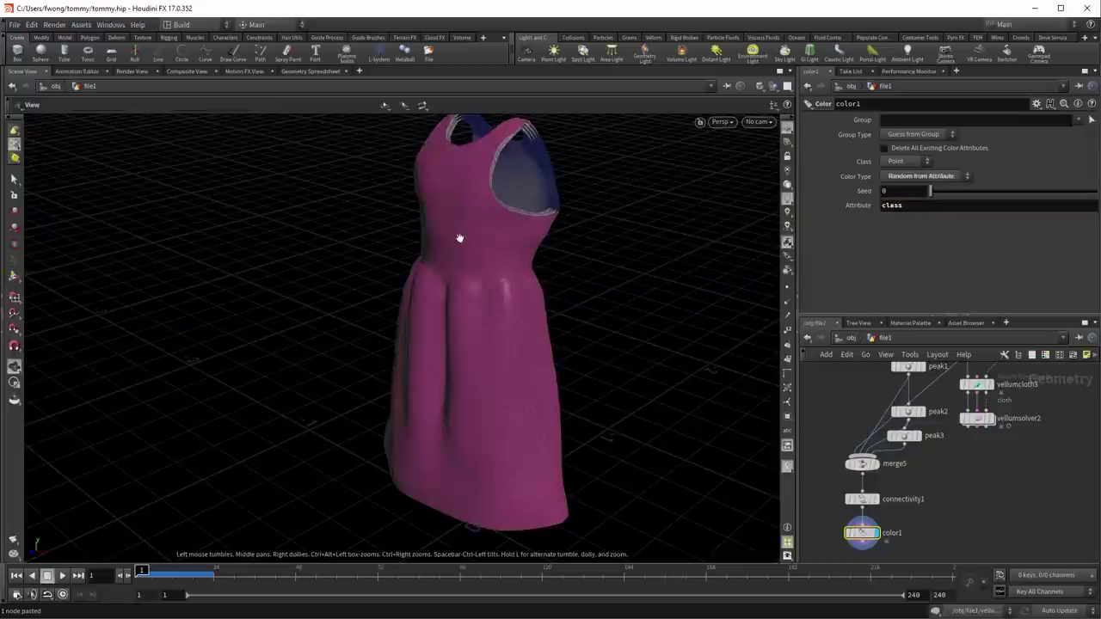
left_click_drag(467, 241, 615, 464)
Step: Wire color1 into vellumcloth3 and display vellumsolver2 with its settings shown
key("Return")
middle_click_drag(1000, 532, 1014, 501)
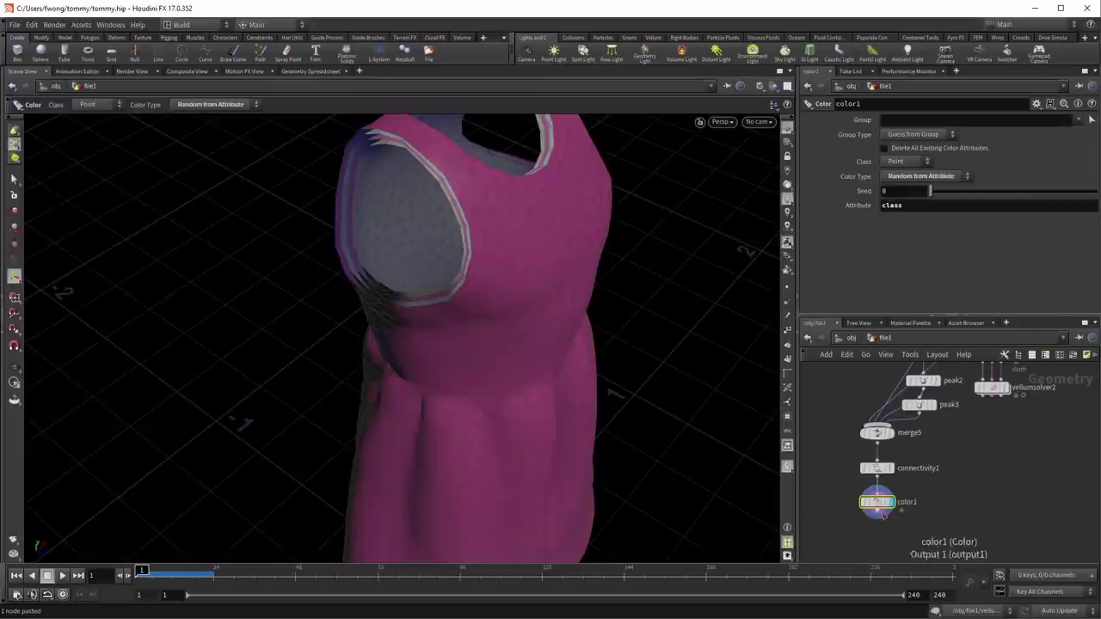
left_click_drag(883, 514, 968, 455)
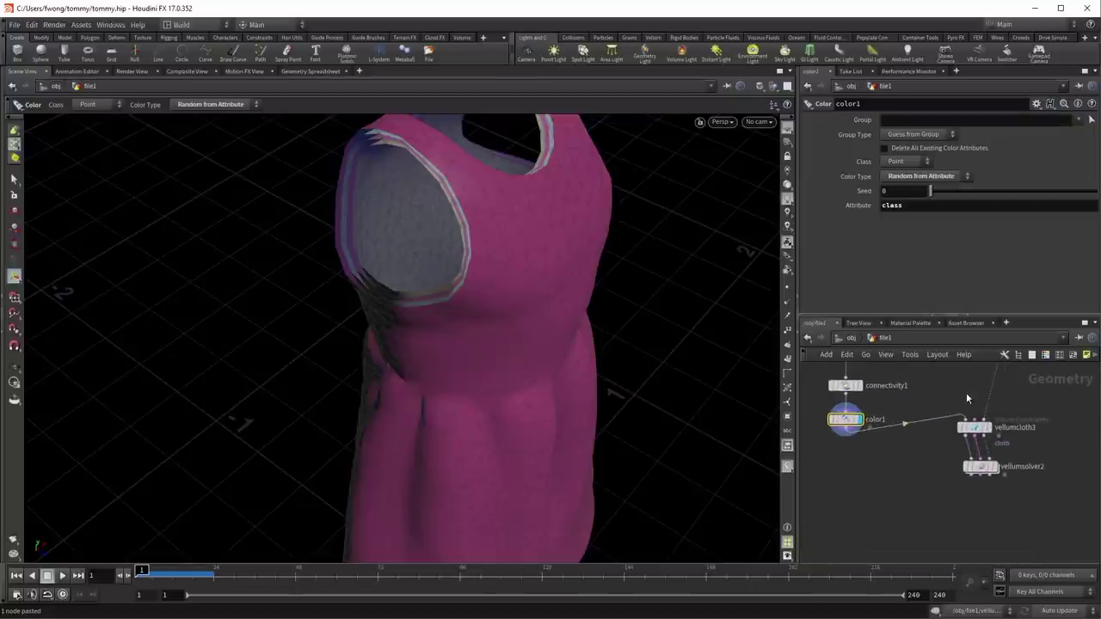
left_click(995, 467)
left_click(939, 465)
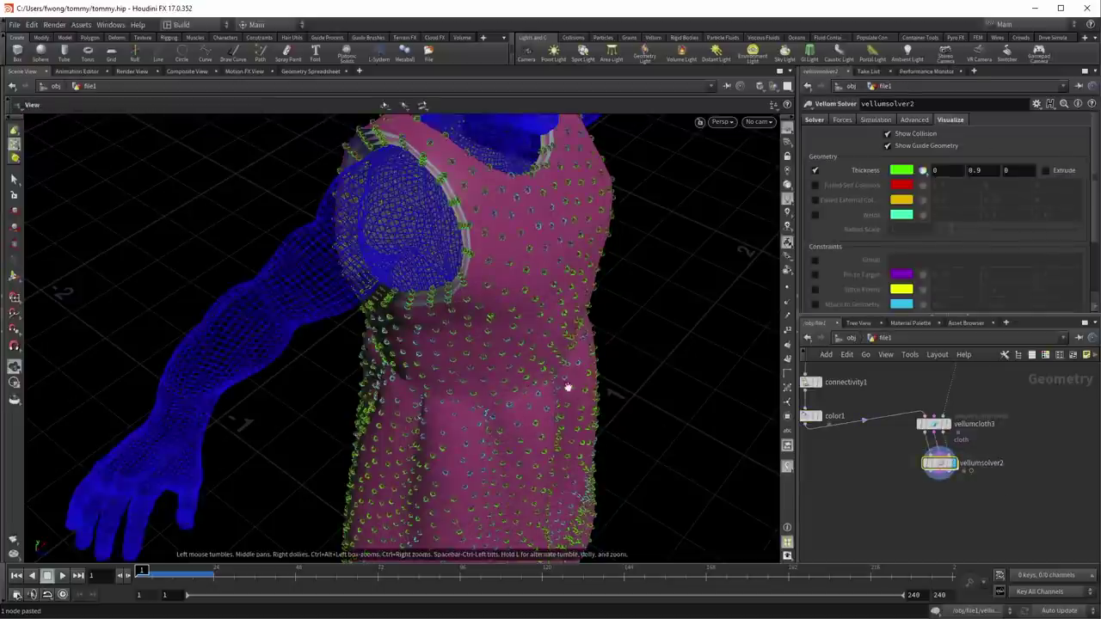
Step: Turn off the Thickness guide display on the Vellum solver
left_click_drag(563, 386, 677, 354, "alt")
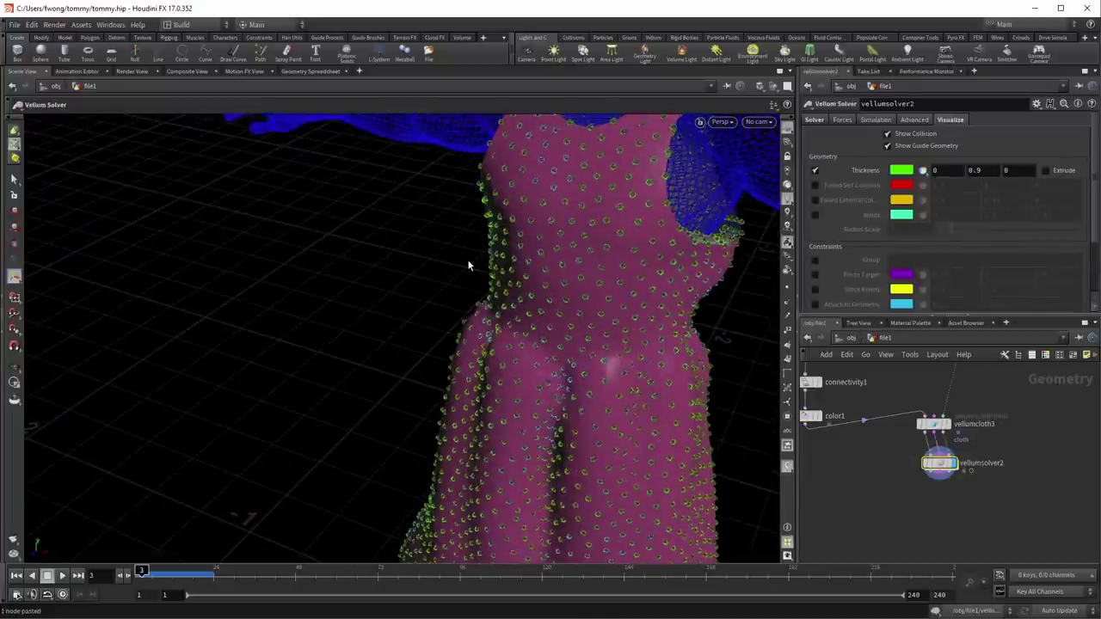
left_click(815, 170)
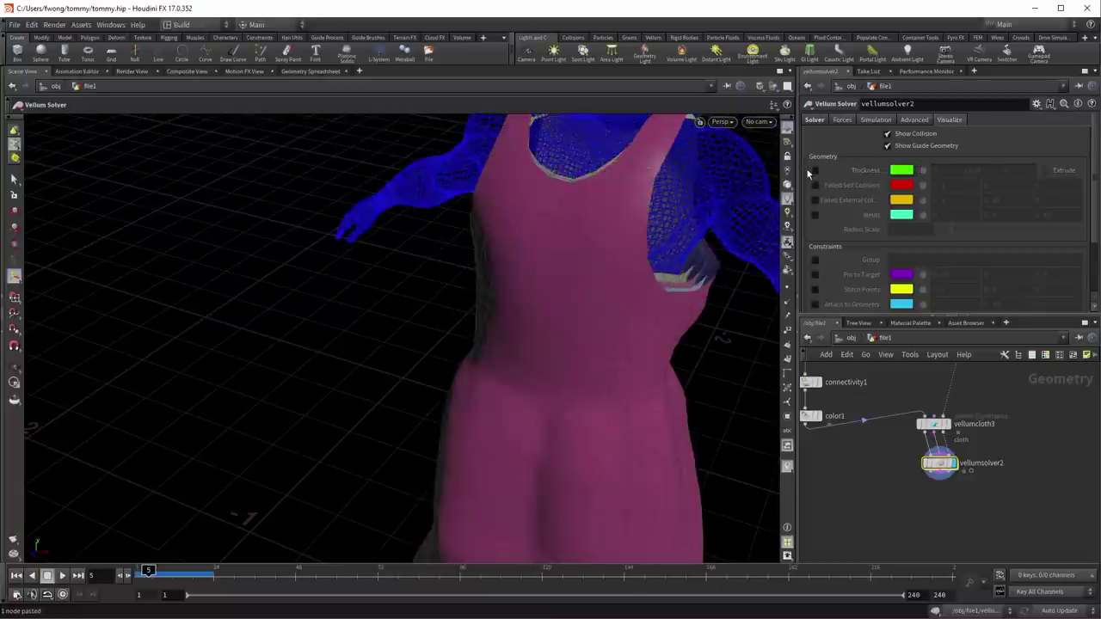
key("Escape")
left_click_drag(585, 263, 340, 396)
key("Return")
Step: Play the cloth simulation to frame 18 and inspect the shoulder
left_click(61, 579)
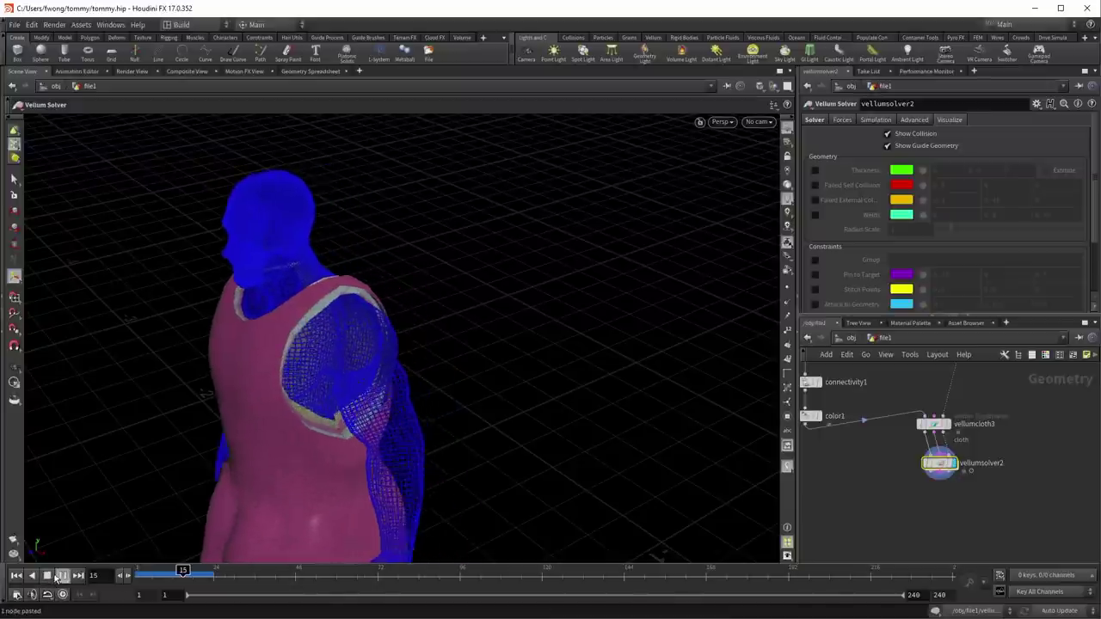
left_click(49, 576)
key("Escape")
left_click_drag(301, 414, 516, 379)
key("Return")
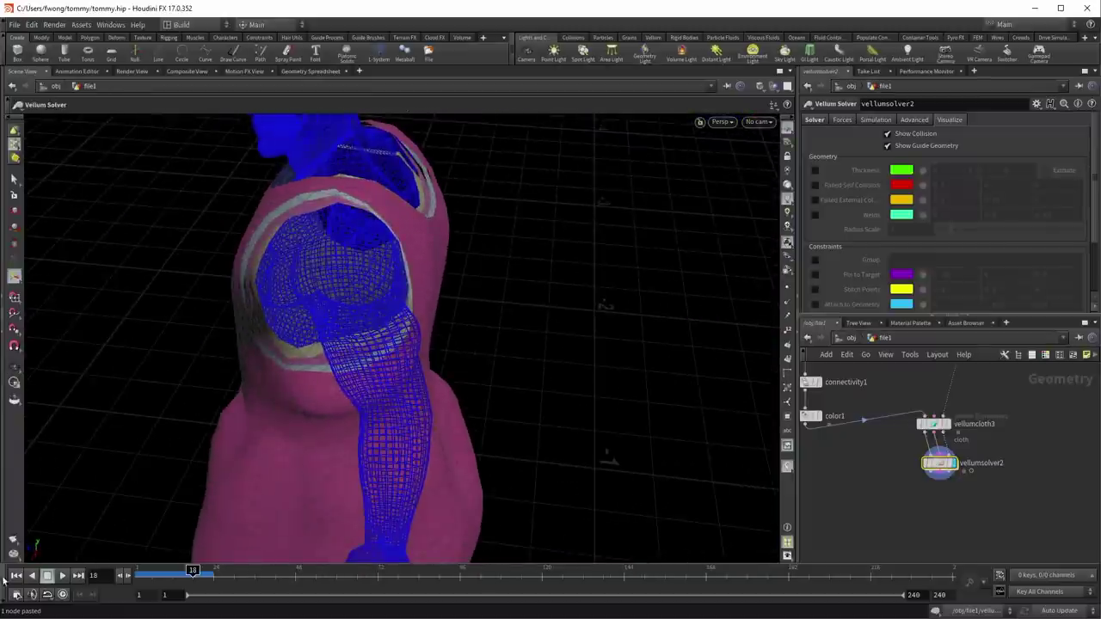
Step: Rewind to frame 1 and replay the simulation to frame 10, viewing the dress front
left_click(14, 576)
left_click(814, 120)
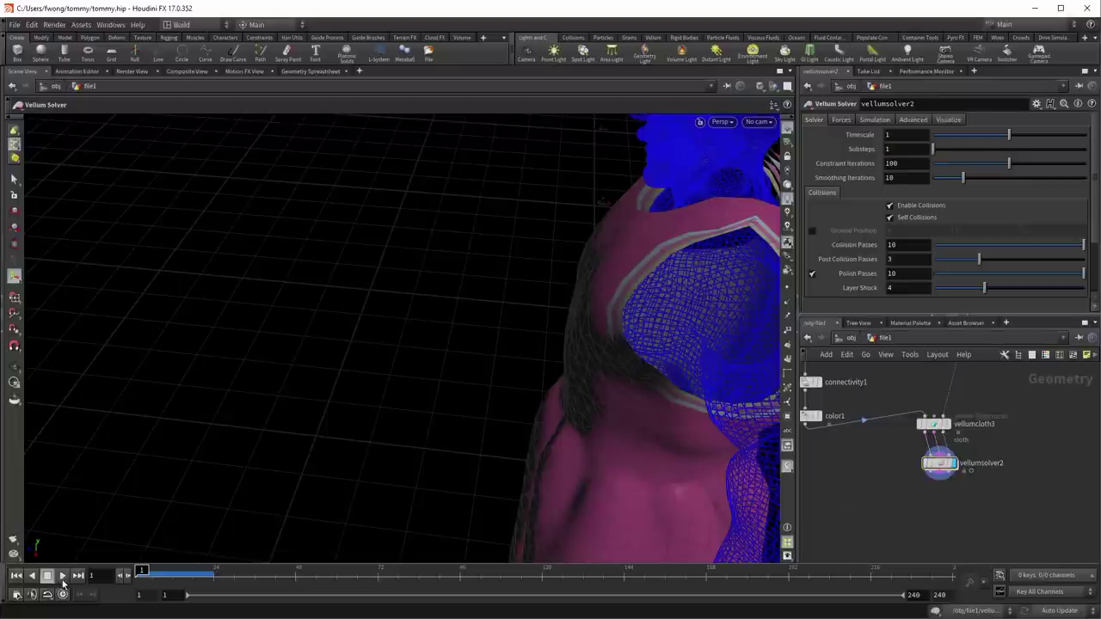
left_click(62, 576)
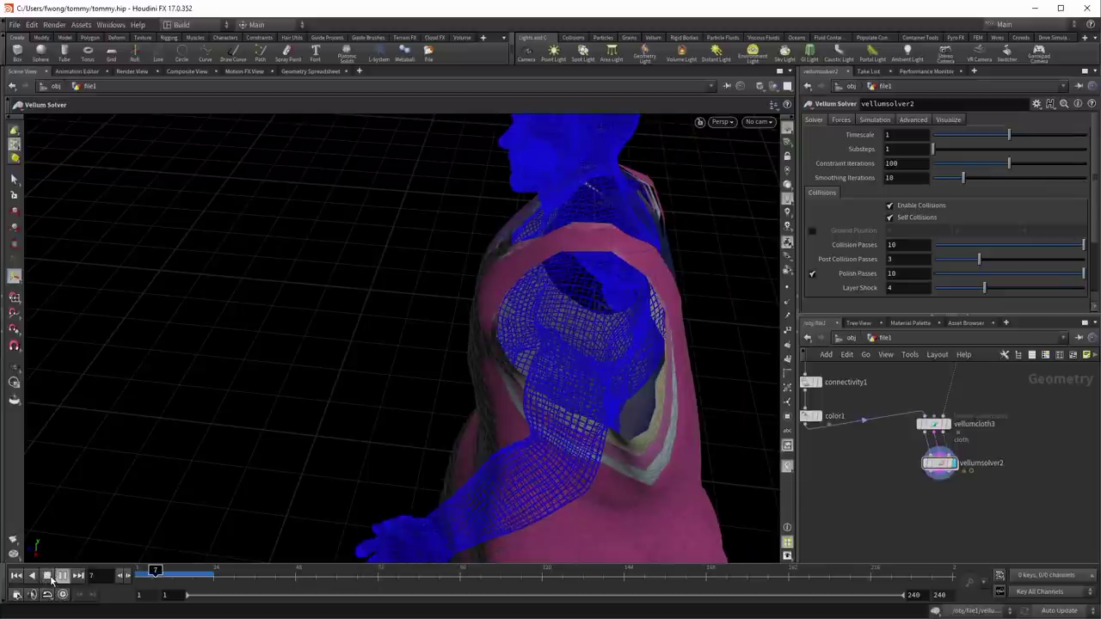
left_click(49, 577)
left_click_drag(395, 329, 474, 302)
left_click_drag(398, 286, 420, 300)
scroll(396, 258, "up", 3)
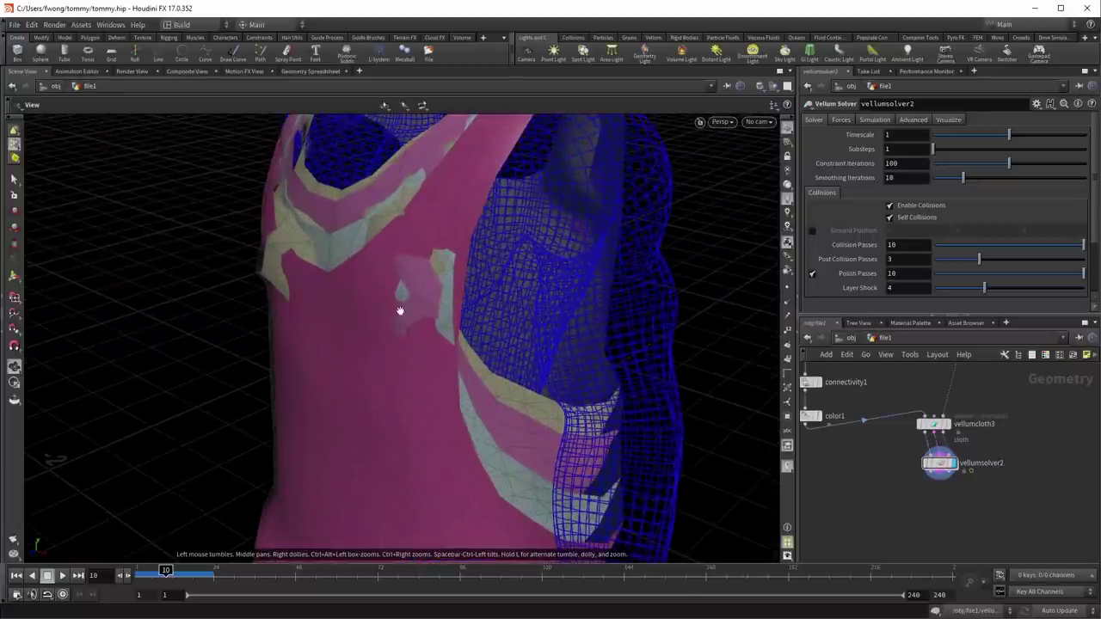
Step: Enable Failed Self Collision on the solver's Visualize tab, inspect the markers, and rewind to frame 1
key("Escape")
left_click(912, 119)
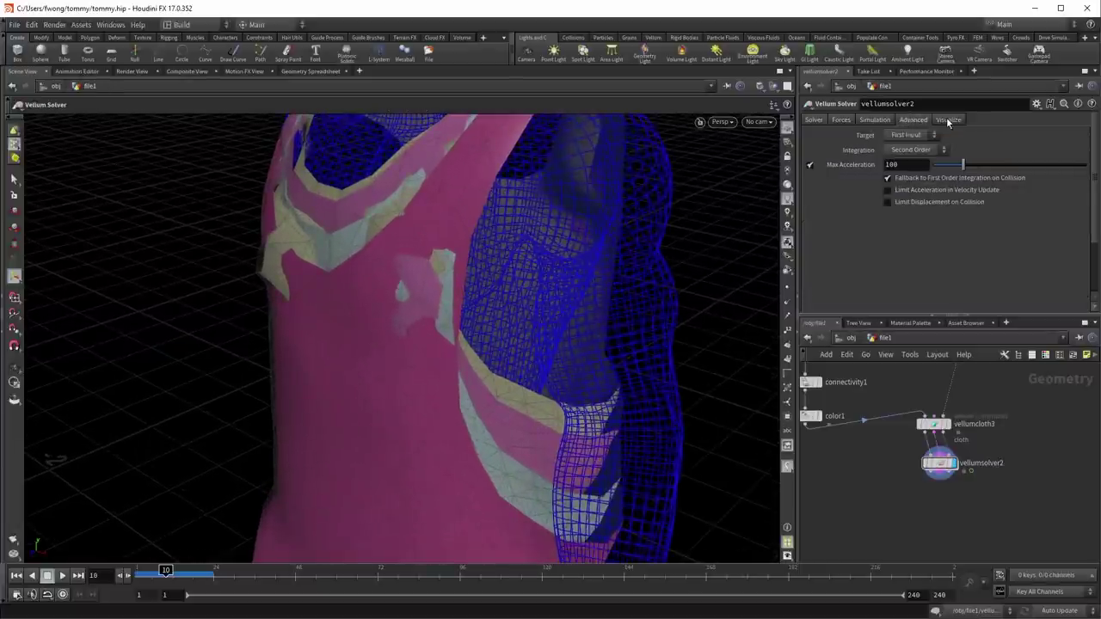
left_click(948, 119)
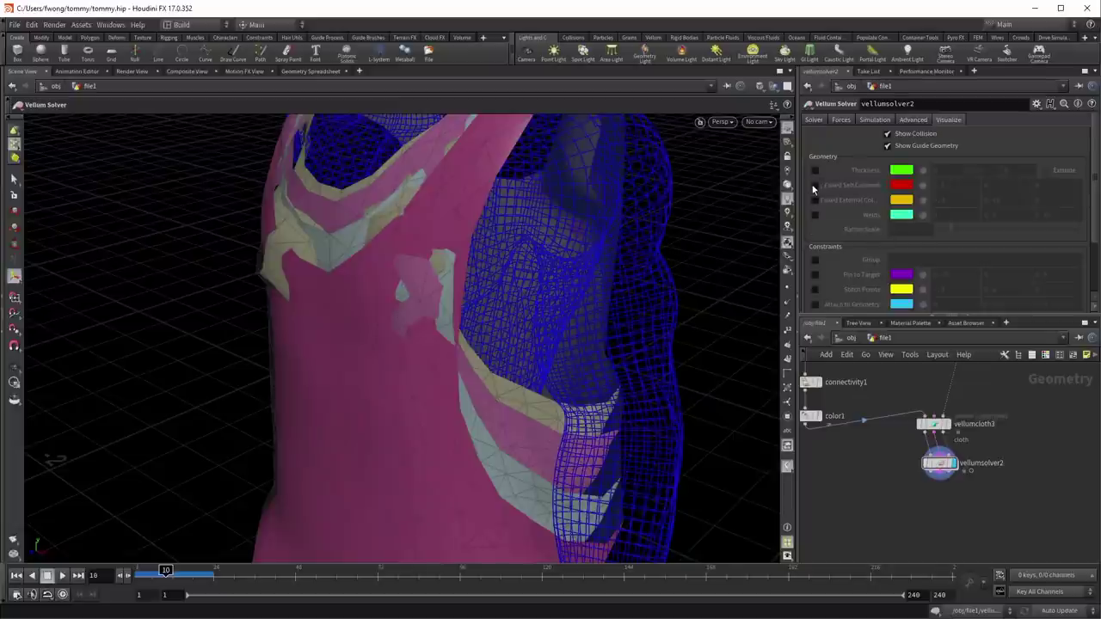
left_click(814, 185)
key("Escape")
left_click_drag(435, 290, 490, 324)
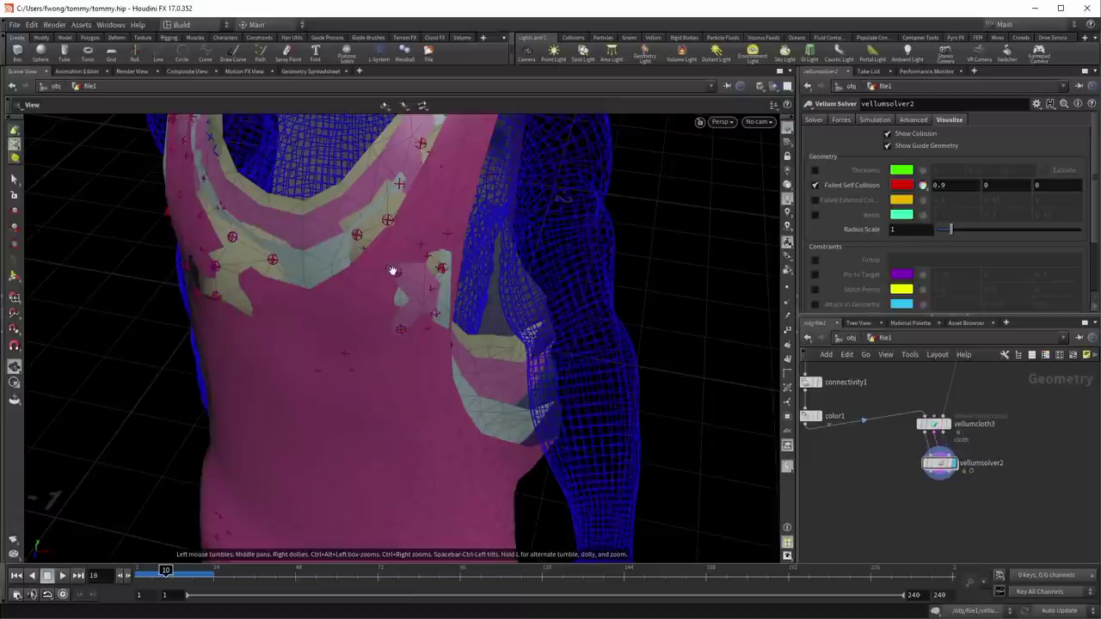
key("Return")
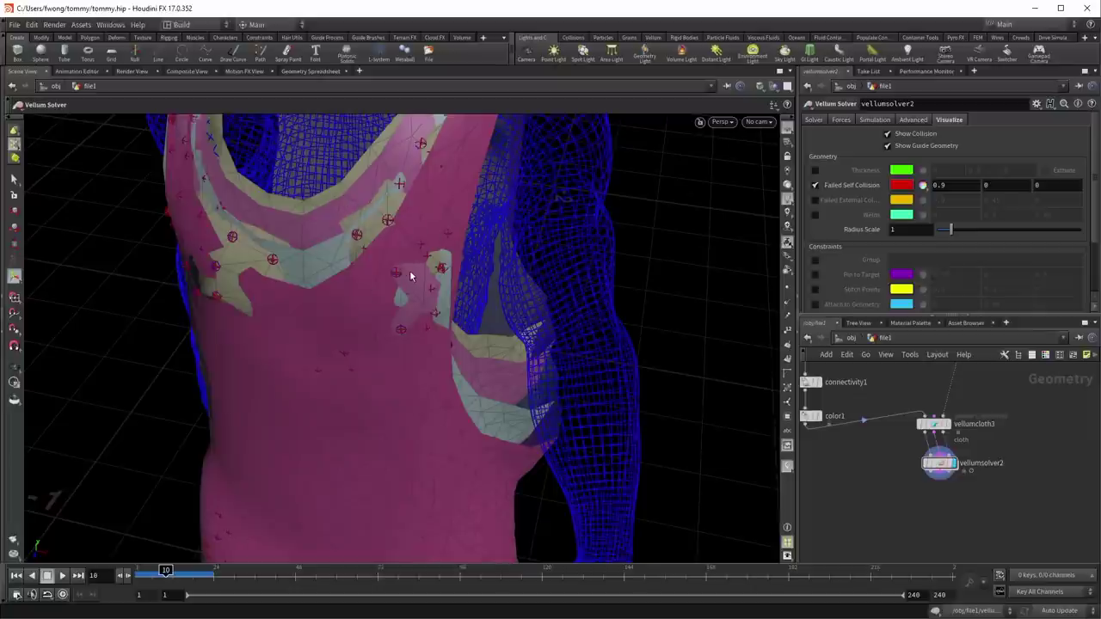
left_click_drag(359, 221, 112, 504)
key("Return")
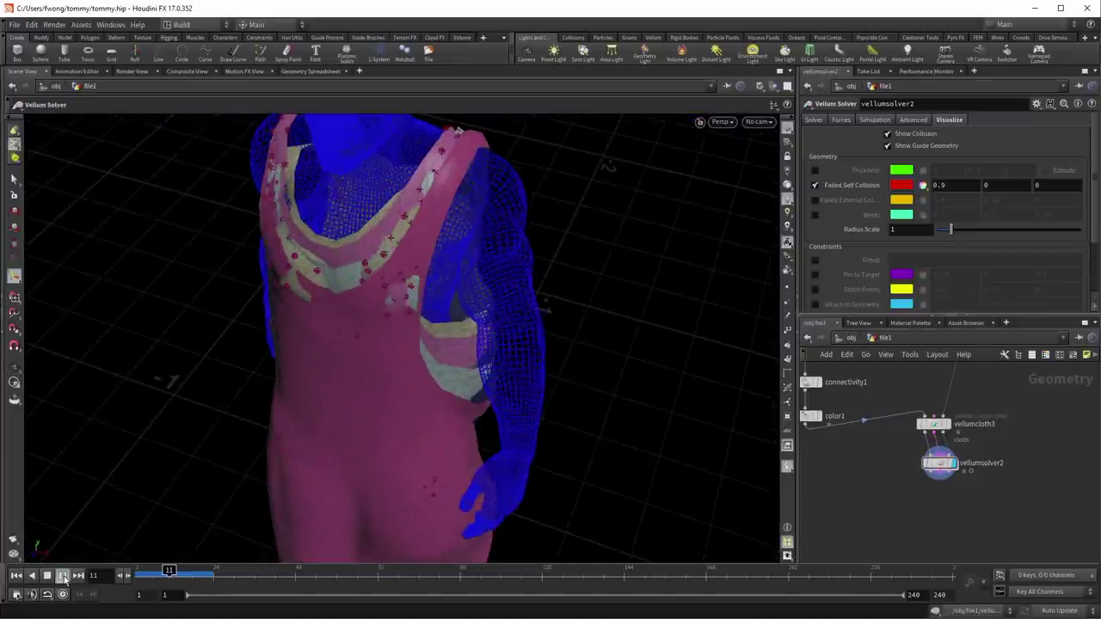
left_click(15, 575)
Step: Set vellumsolver2's Post Collision Passes to 6
key("Escape")
left_click_drag(489, 291, 757, 398)
key("Return")
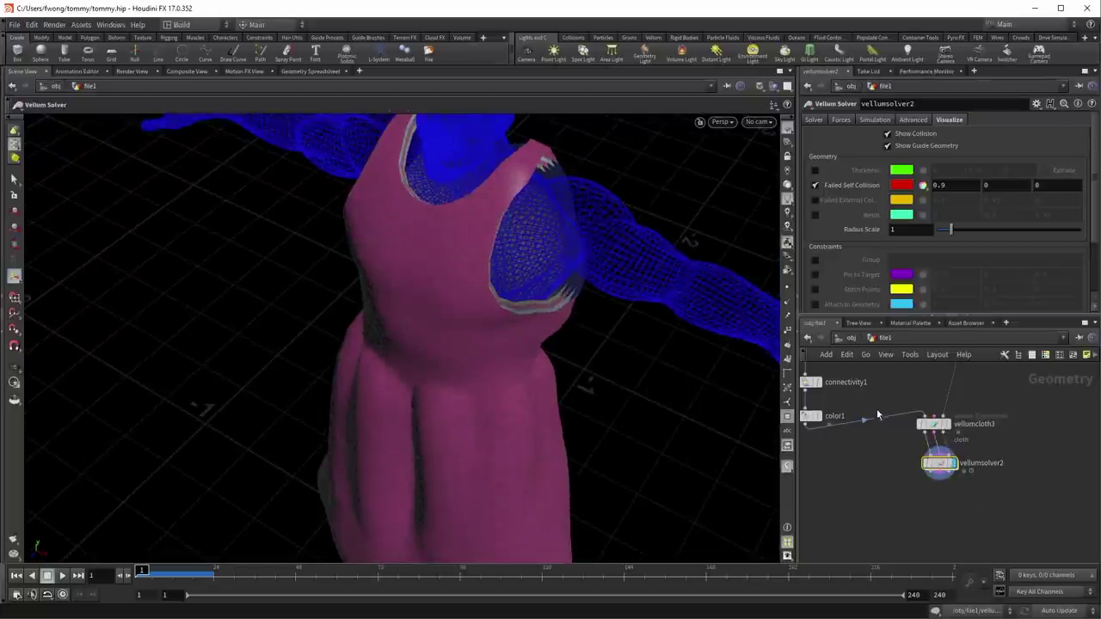
left_click(933, 423)
left_click(940, 463)
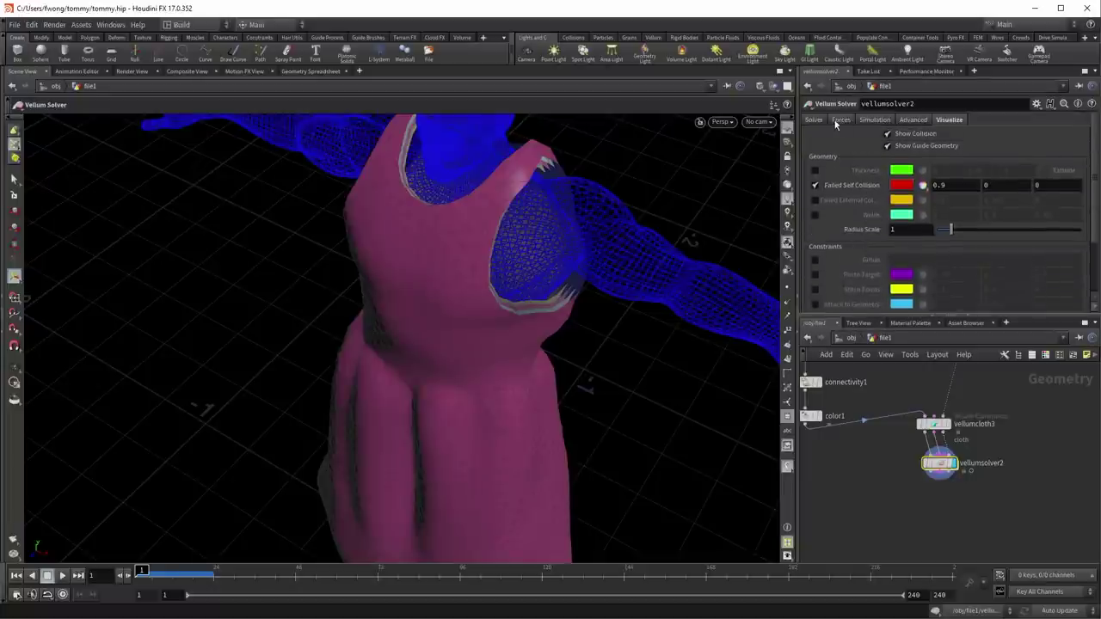
left_click(810, 121)
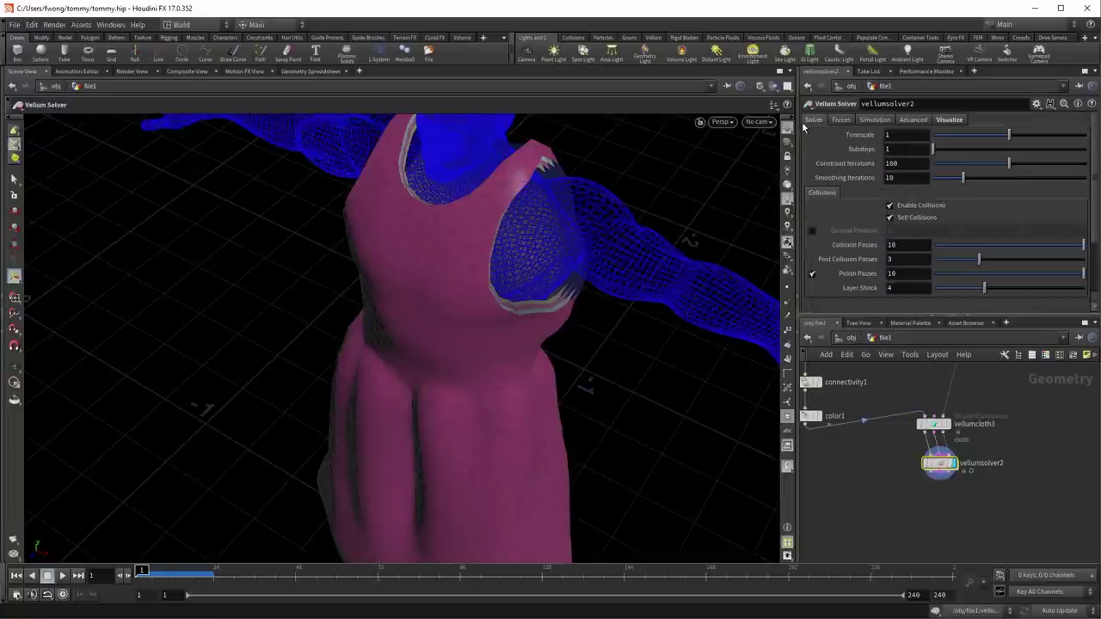
double_click(897, 258)
type("6")
key("Return")
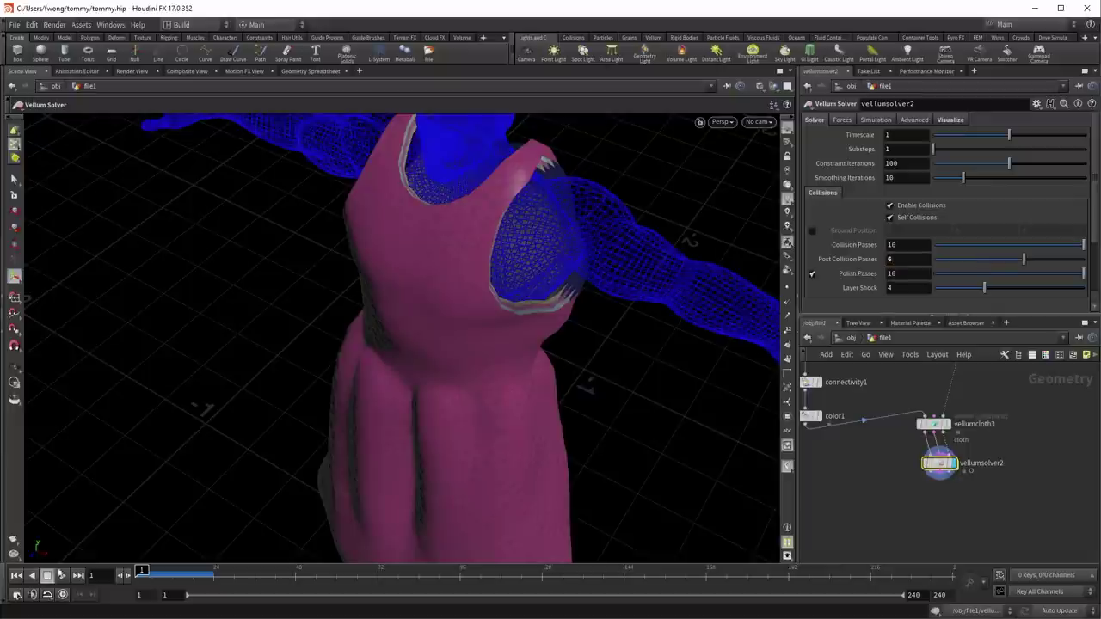
Step: Play the simulation, rewind to frame 1, and set Post Collision Passes back to 3
left_click(60, 578)
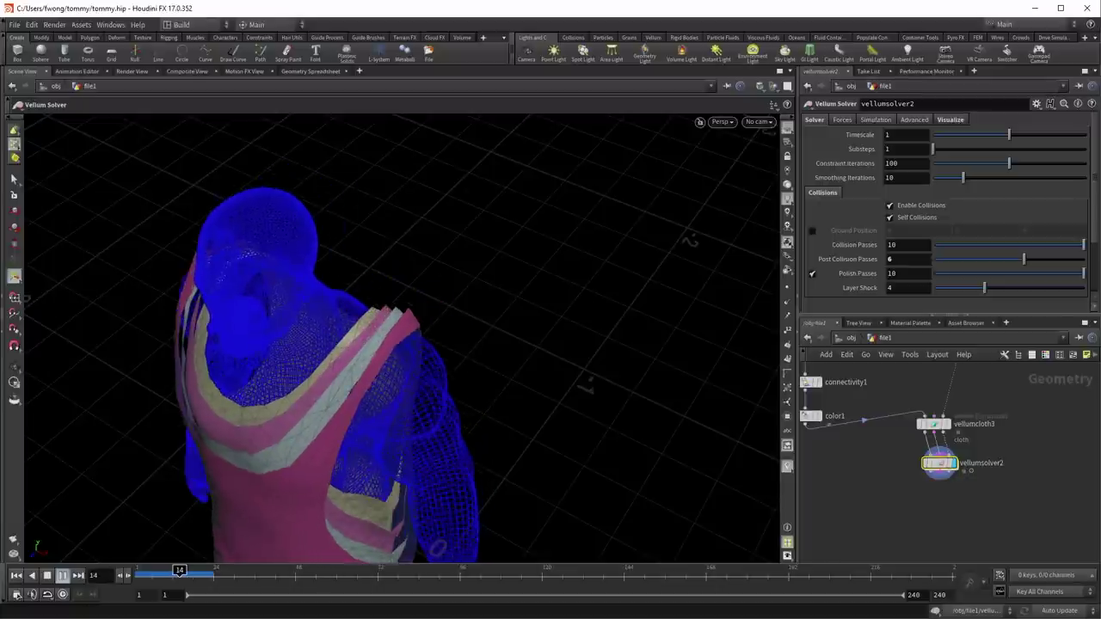
left_click(14, 575)
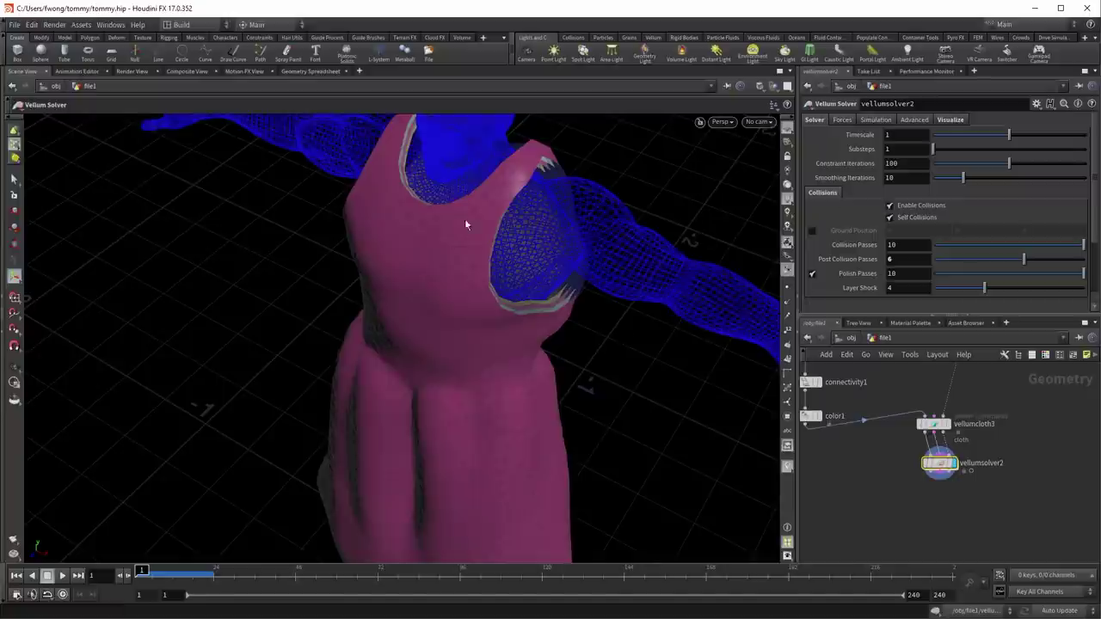
left_click(921, 261)
type("3")
key("Return")
middle_click_drag(862, 480, 956, 536)
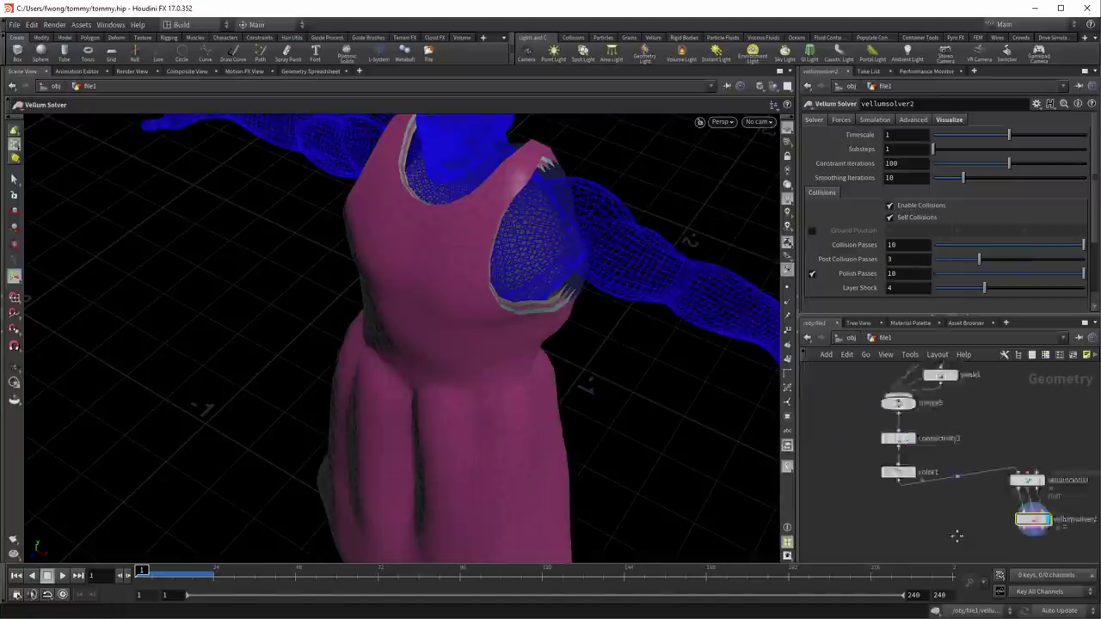
Step: Insert an Attribute Wrangle on the wire between color1 and vellumcloth3
key("Tab")
type("a")
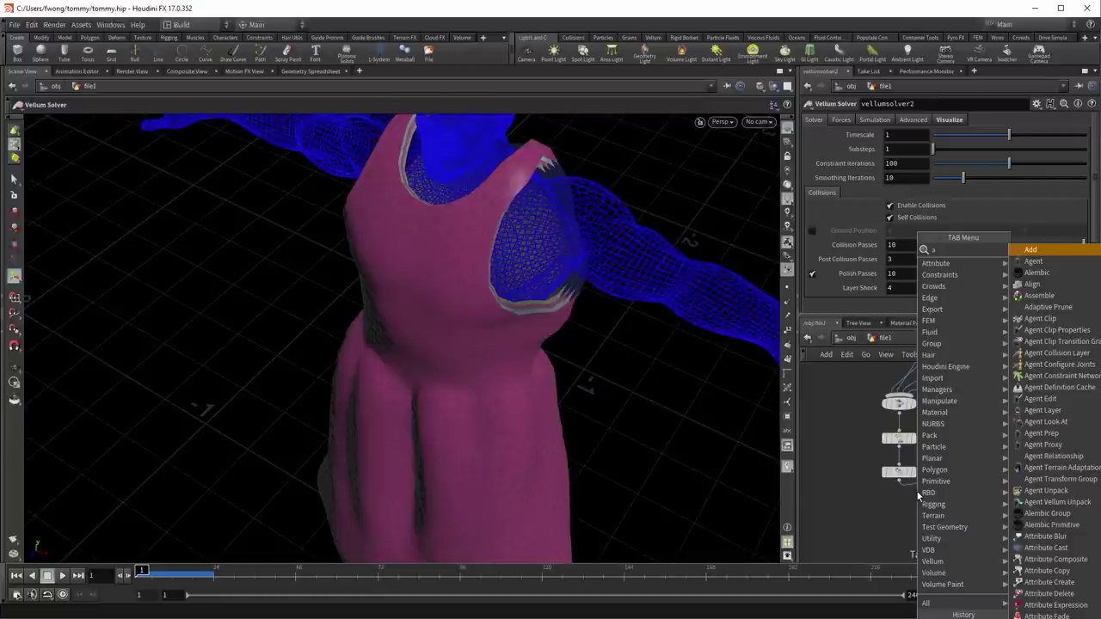
type("wr")
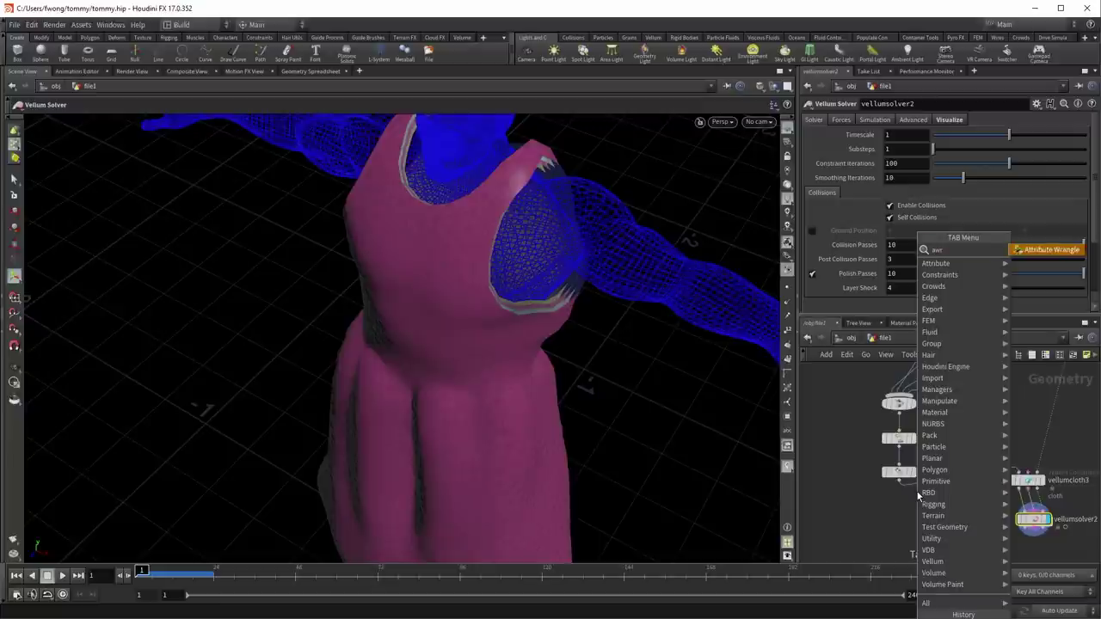
key("Return")
double_click(968, 464)
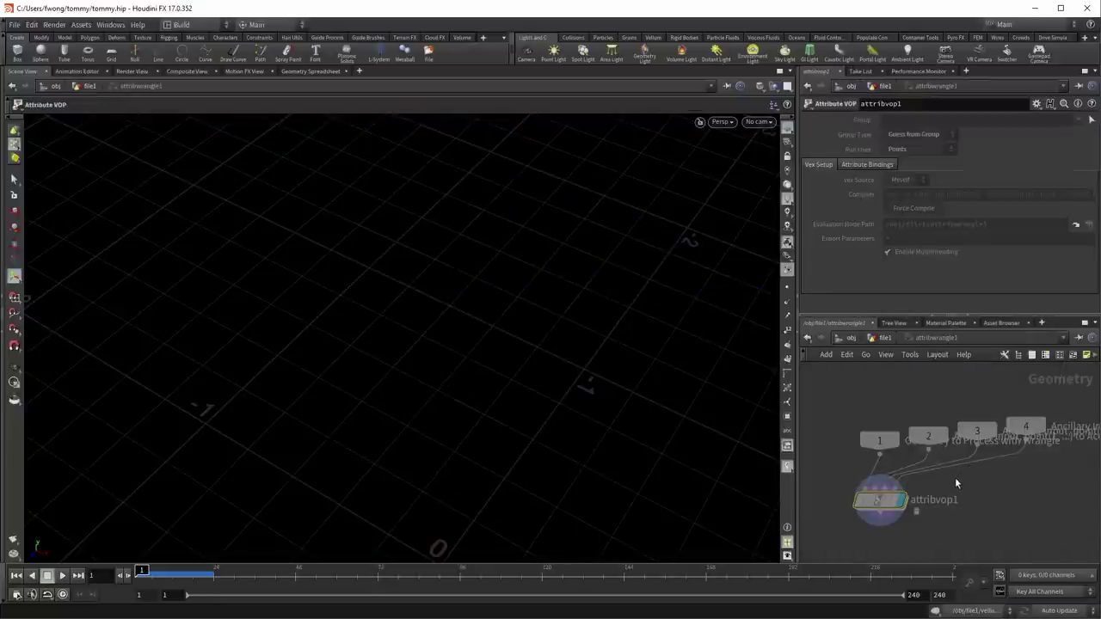
key("u")
left_click_drag(966, 460, 918, 500)
Step: Enter the VEXpression i@layer = i@class; in the wrangle
left_click(876, 224)
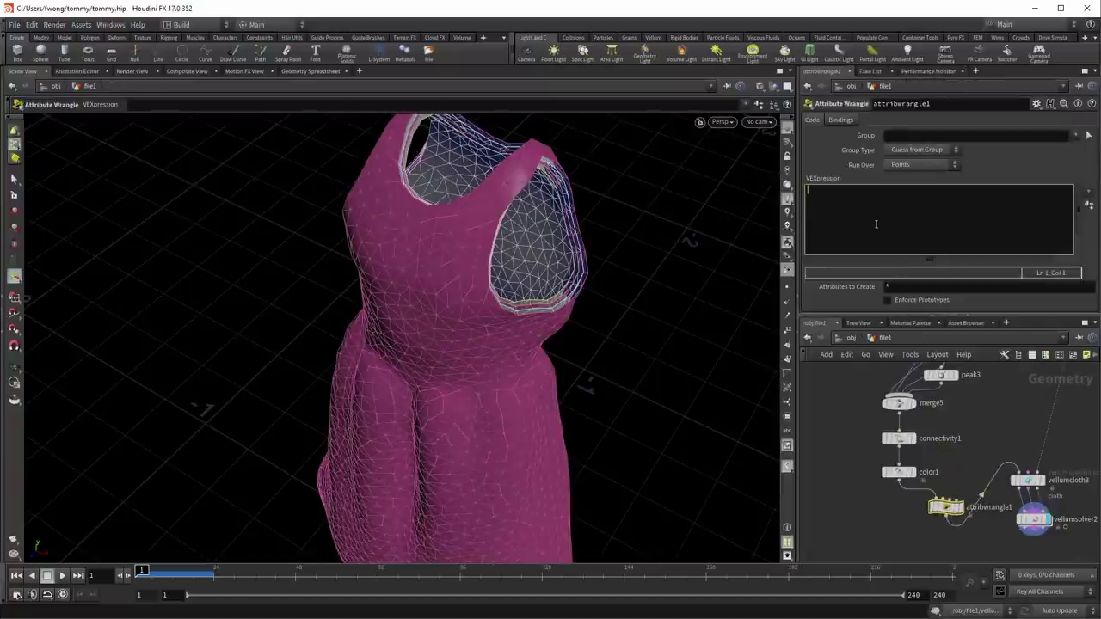
type("i@layer = @class")
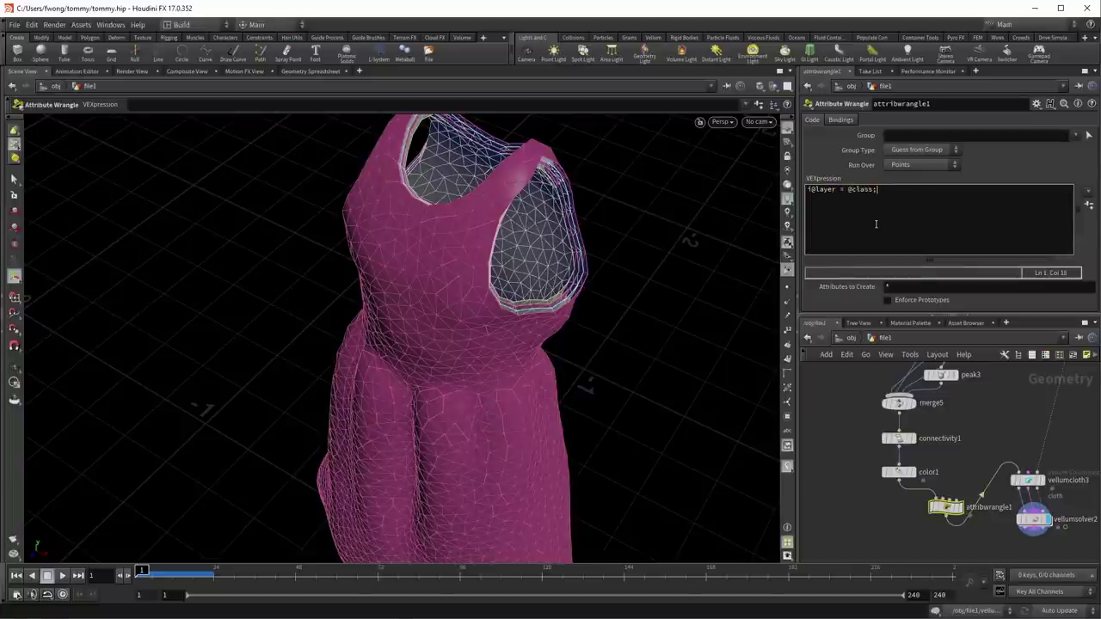
type("s")
key("Left")
type("i")
key("Right")
key("BackSpace")
type("@")
key("Escape")
key("ctrl+Return")
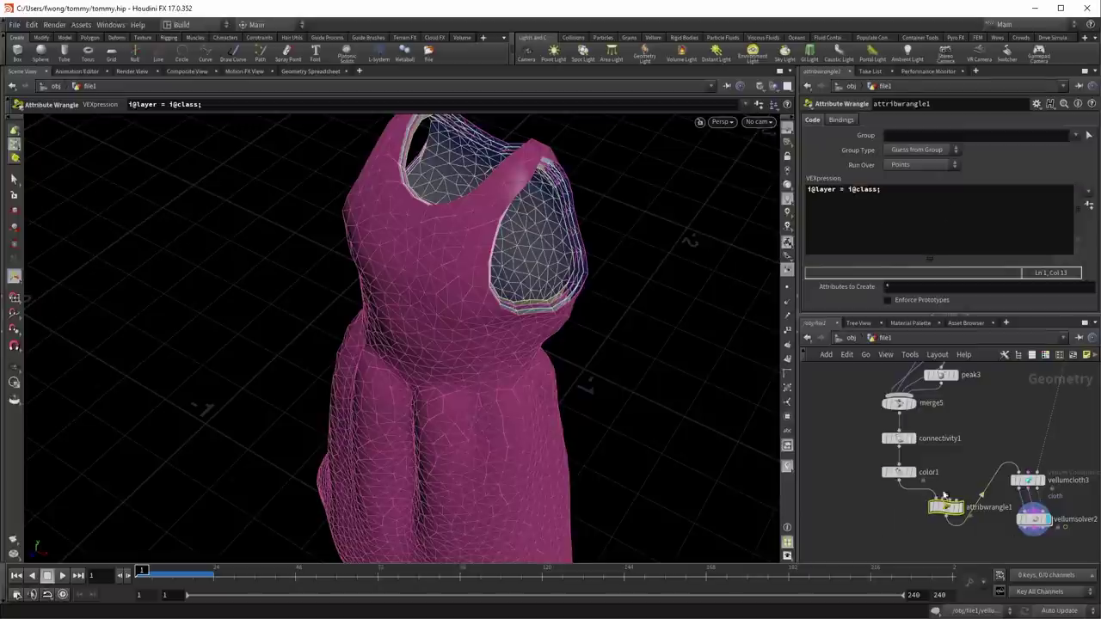
Step: Select and display vellumsolver2 in the network
key("shift+Up")
middle_click_drag(972, 447, 900, 414)
left_click_drag(897, 411, 946, 474)
left_click(934, 495)
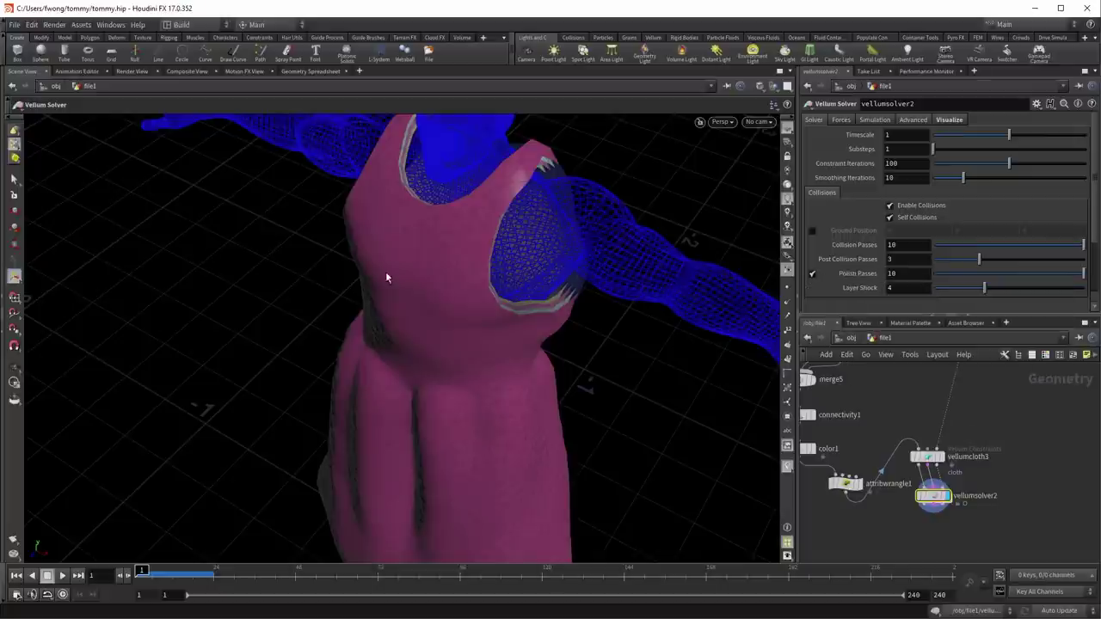
Step: Play the layered dress simulation to frame 21 and orbit around the settled cloth
key("Escape")
left_click_drag(517, 398, 424, 369)
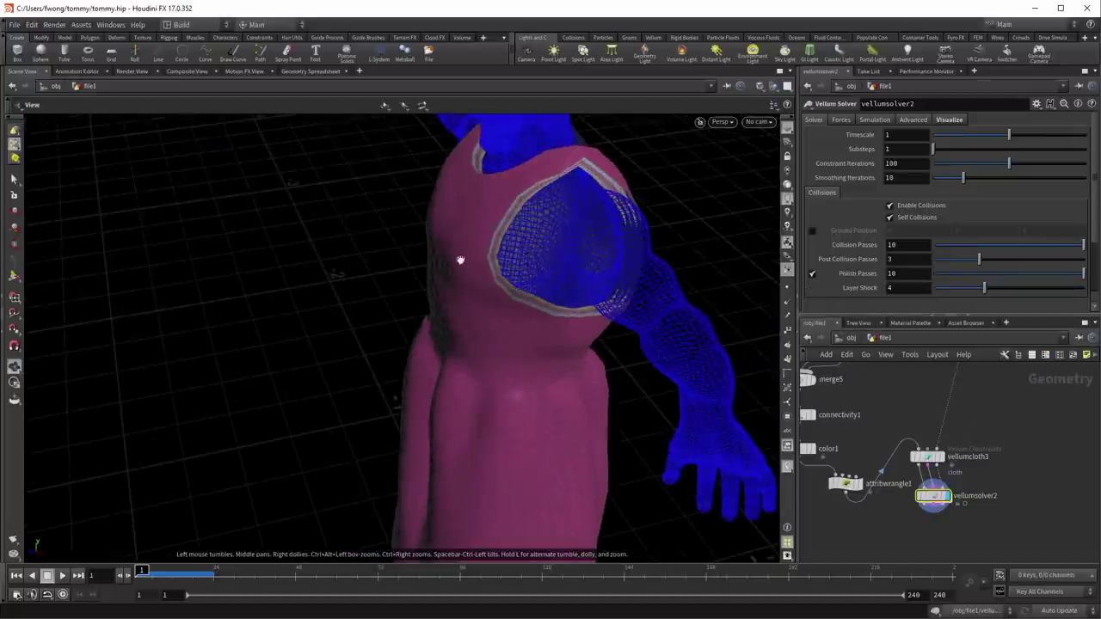
right_click_drag(450, 276, 555, 274)
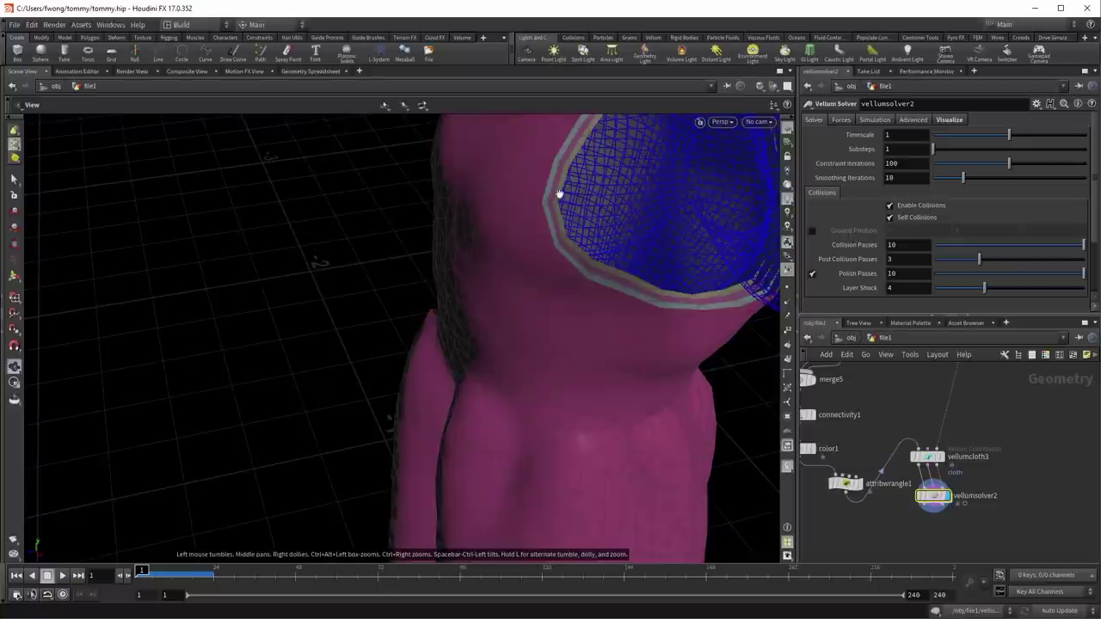
key("Return")
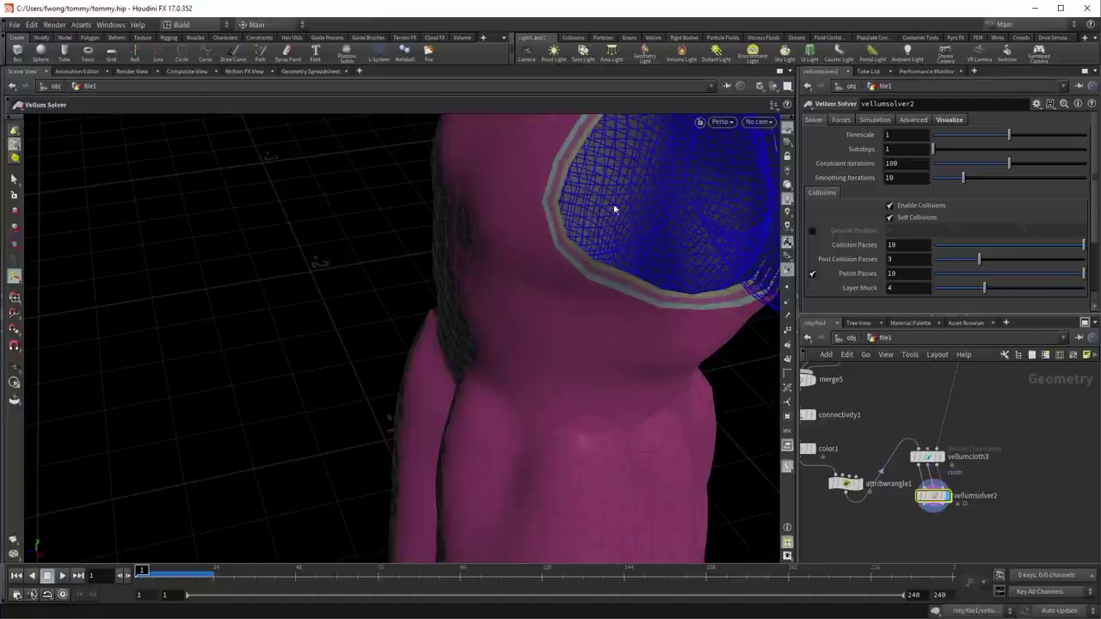
left_click_drag(627, 201, 587, 300)
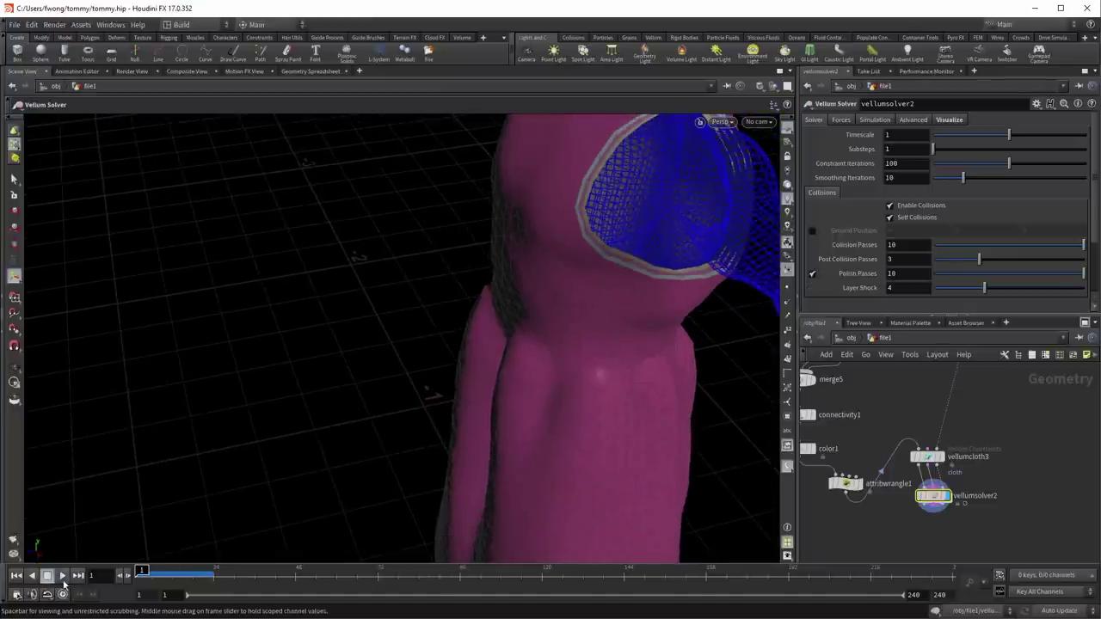
left_click(62, 576)
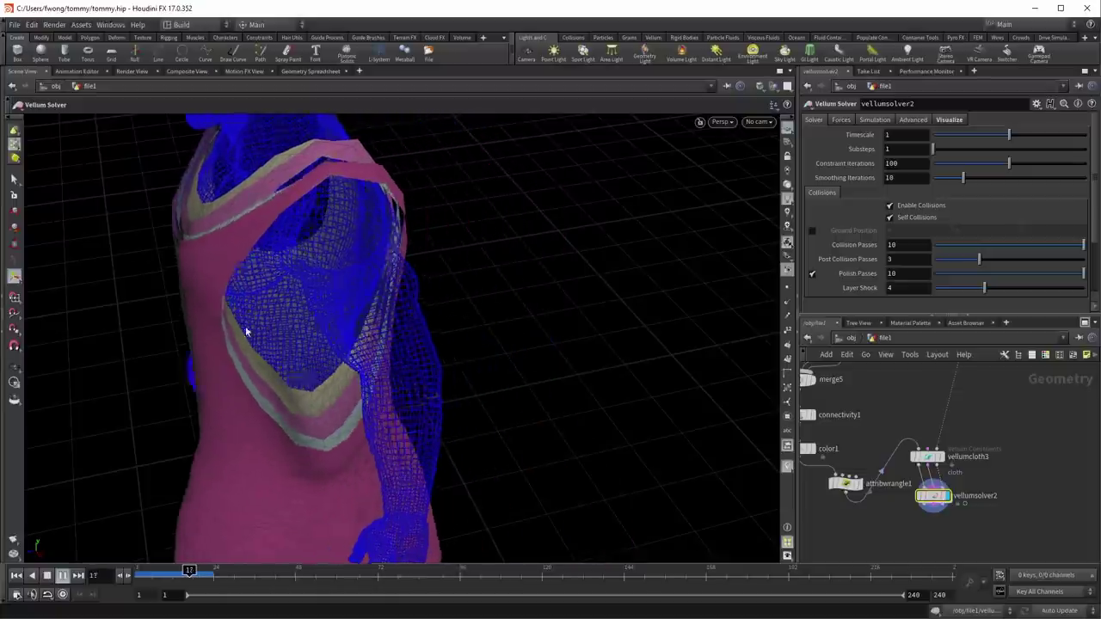
key("Escape")
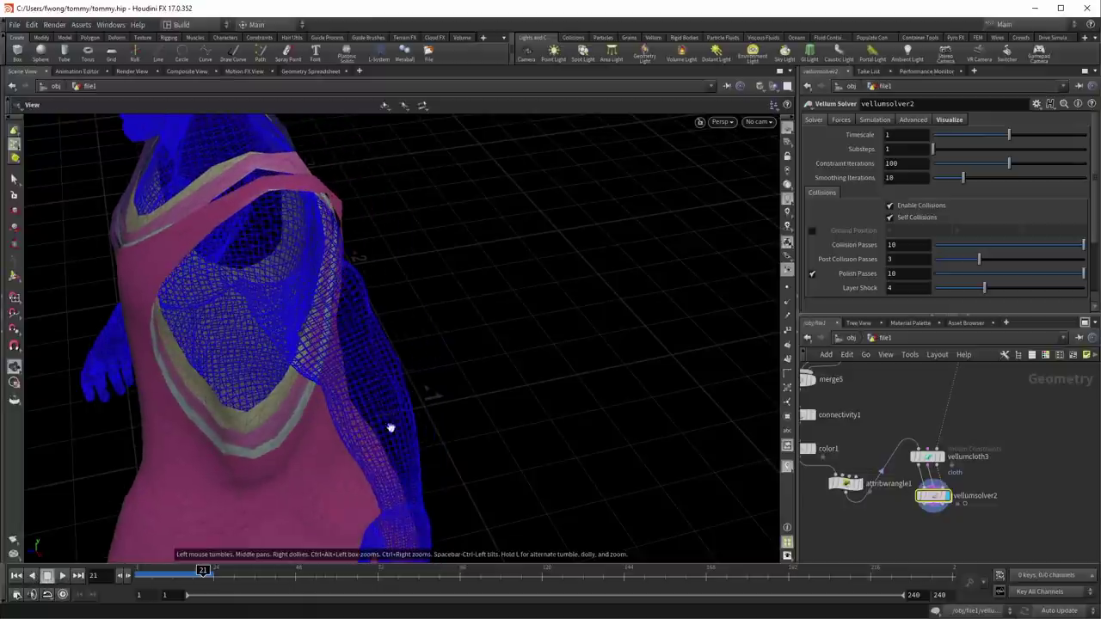
left_click_drag(433, 430, 524, 361)
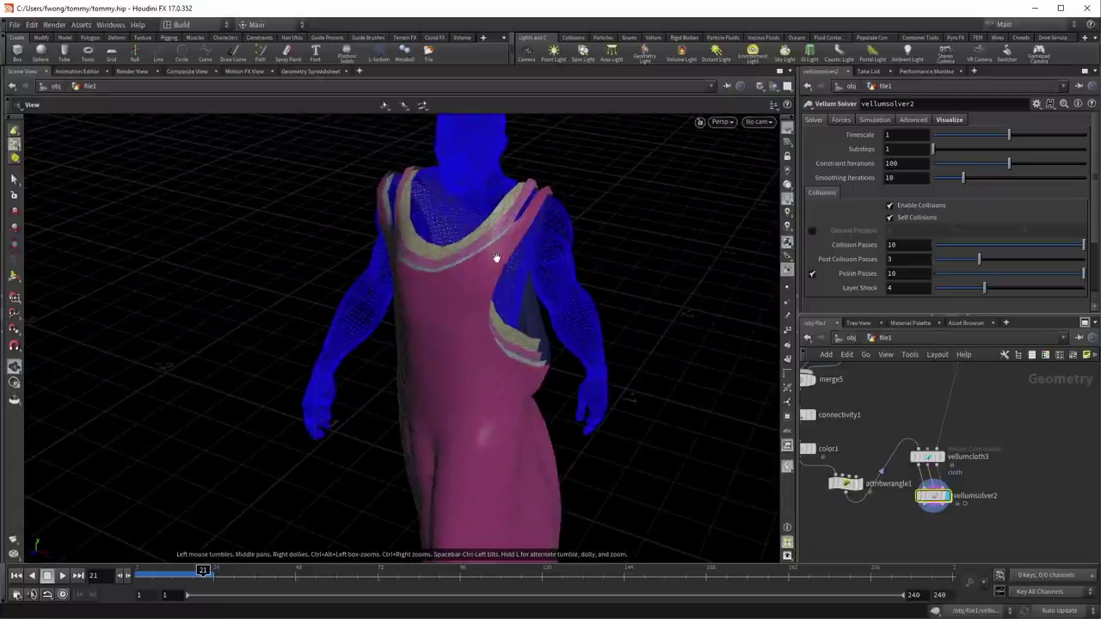
key("Return")
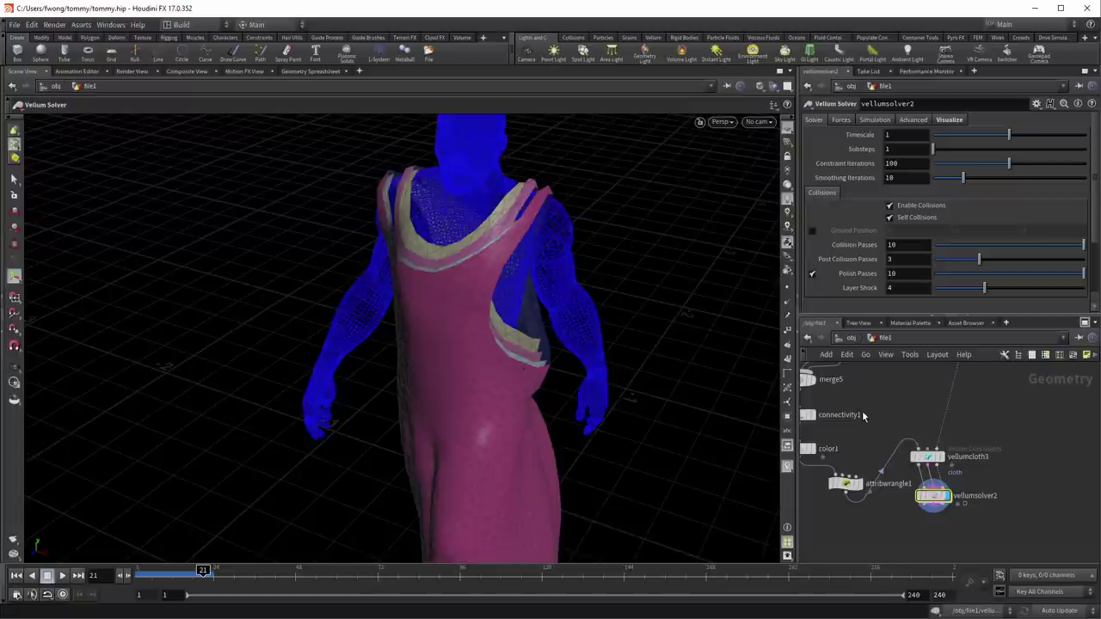
Step: Inspect attribwrangle1, vellumpostprocess1 and vellumcloth3's Layer option, then resume playback to frame 31
middle_click_drag(791, 473, 875, 460)
left_click_drag(876, 477, 943, 450)
middle_click_drag(846, 457, 840, 551)
middle_click_drag(847, 410, 814, 553)
left_click_drag(948, 473, 947, 473)
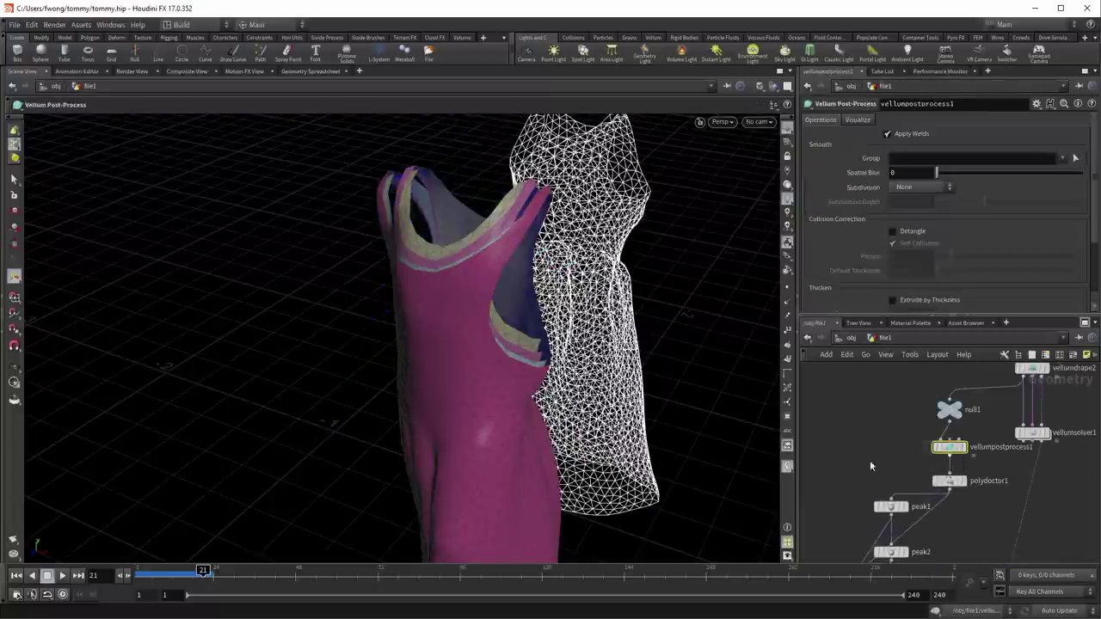
middle_click_drag(947, 473, 803, 248)
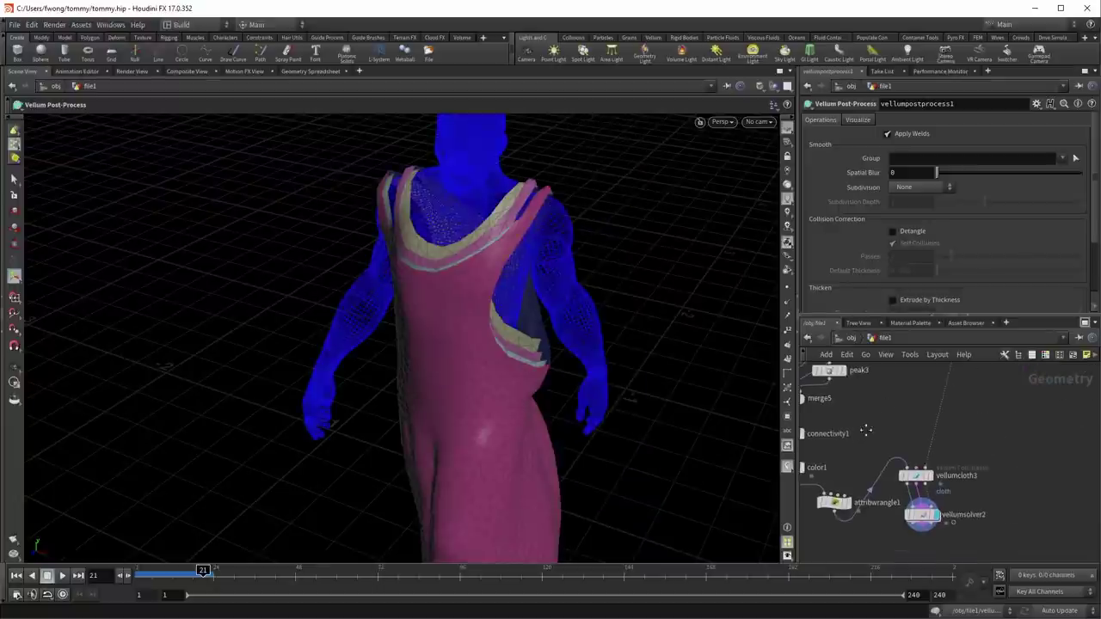
left_click_drag(922, 430, 967, 484)
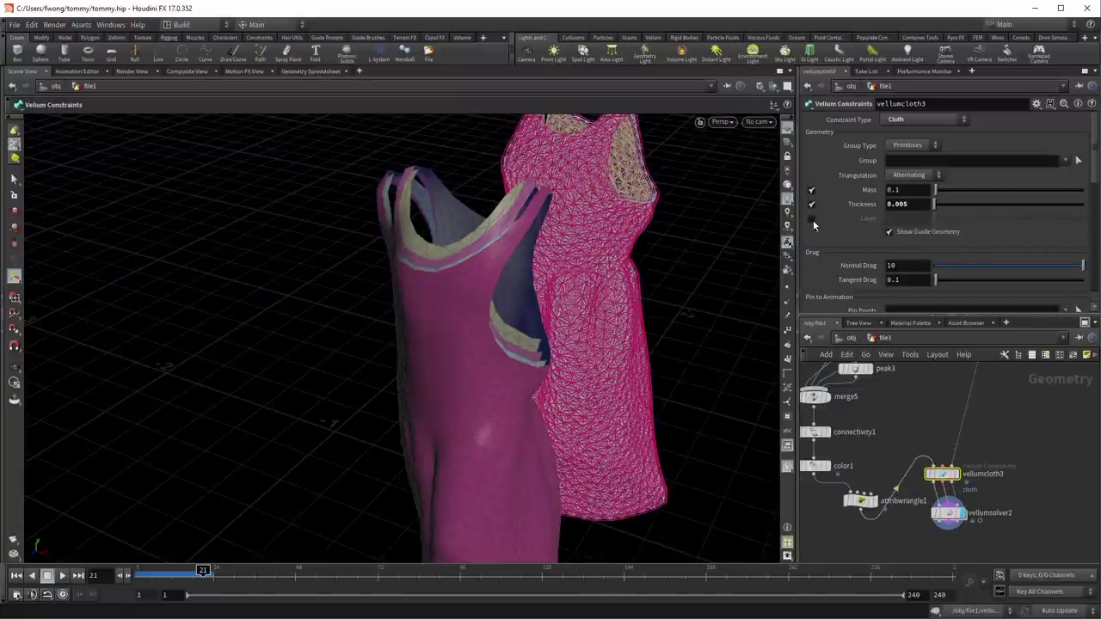
middle_click_drag(920, 542, 931, 483)
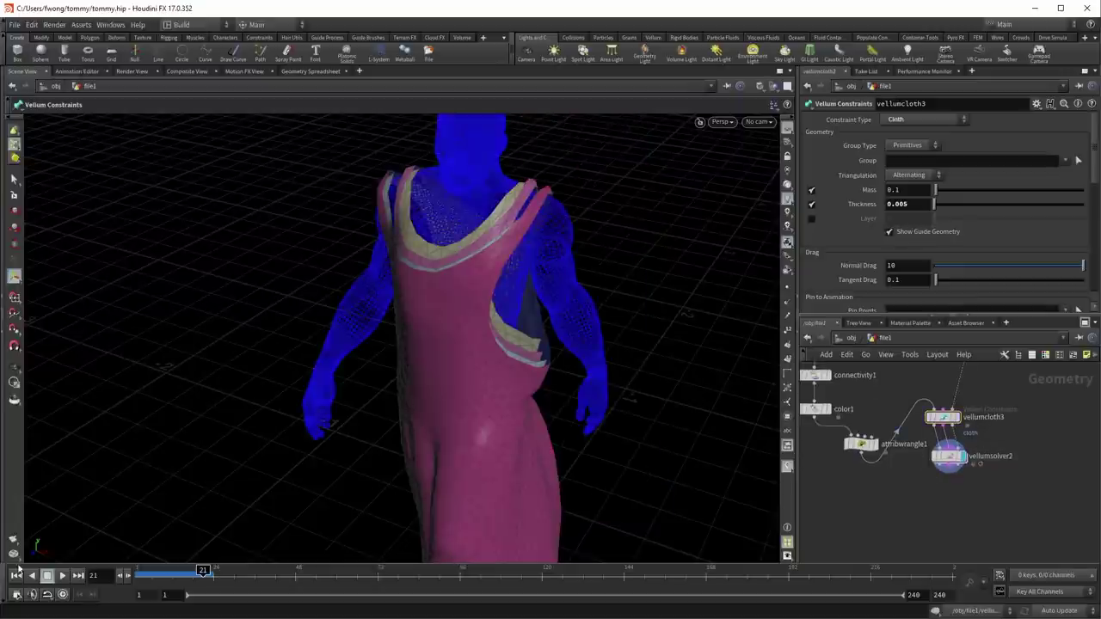
left_click(63, 577)
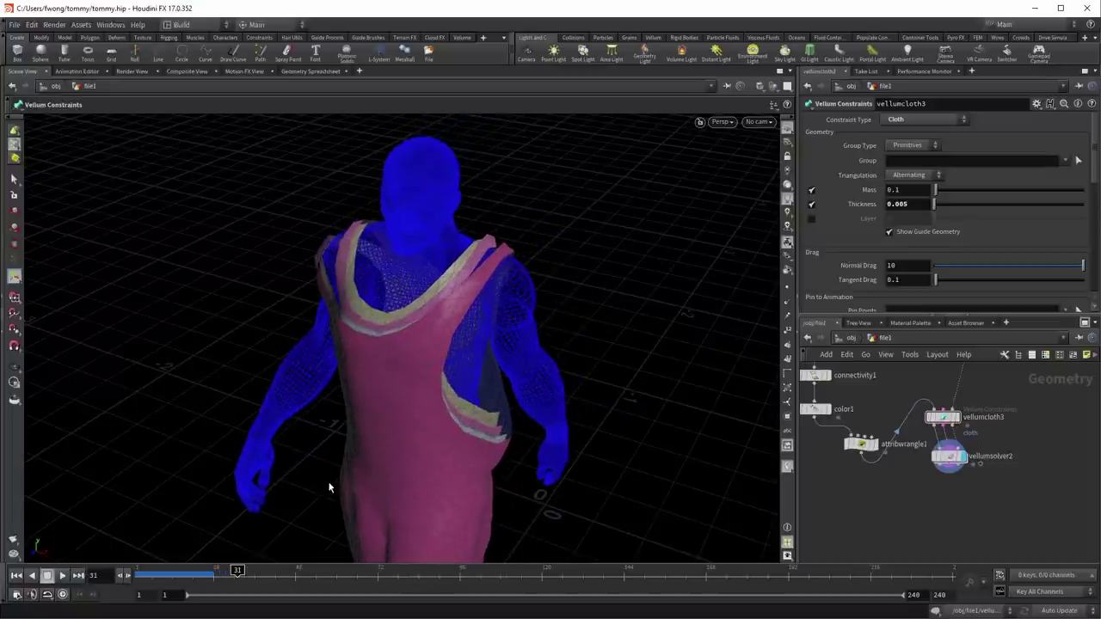
Step: Orbit around the dressed figure, then jump back to frame 1
key("Escape")
left_click_drag(329, 489, 411, 450)
mouse_move(213, 571)
left_mouse_down()
mouse_move(196, 570)
mouse_move(218, 570)
left_mouse_up()
left_click(18, 576)
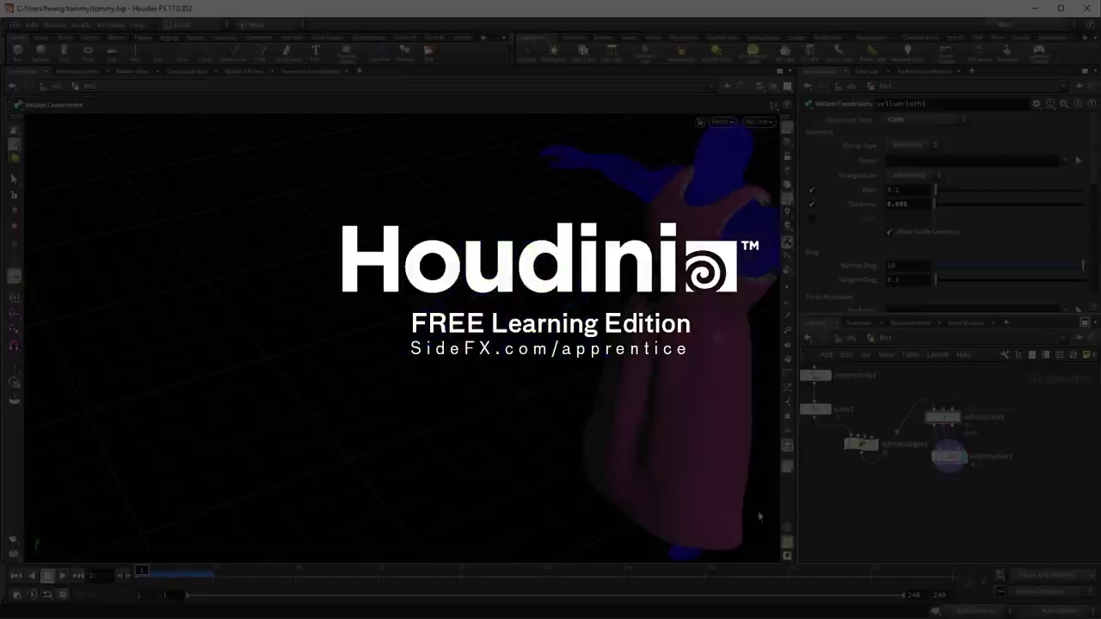